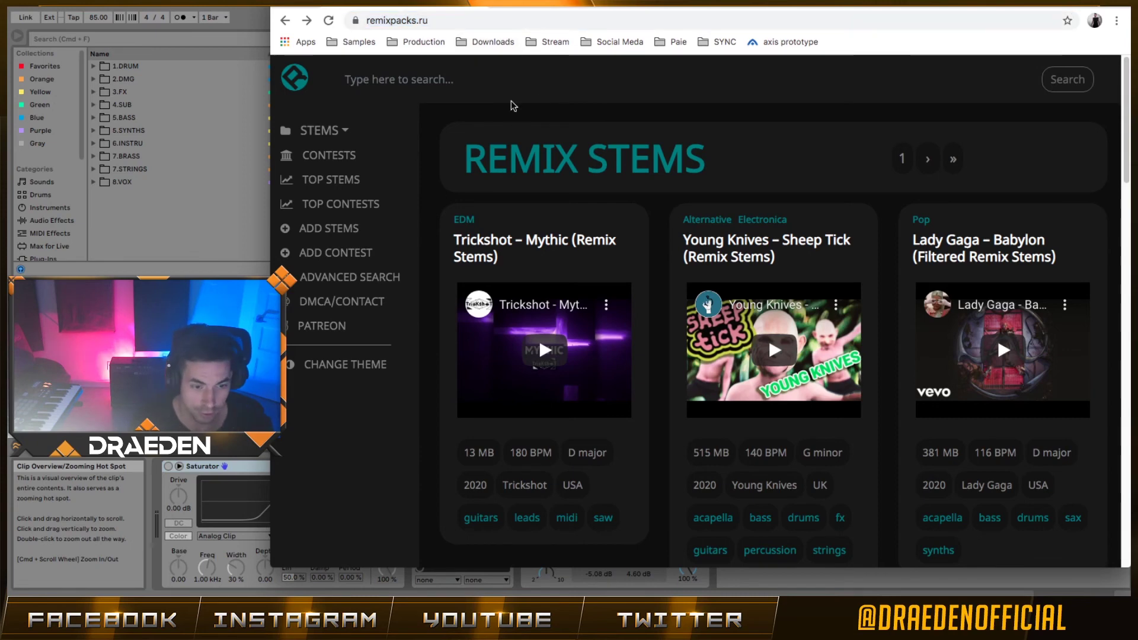
# Search the remixpacks.ru stem library for "ariana grande" and look through the listed remix stems.
pyautogui.click(504, 78)
pyautogui.write('aria')
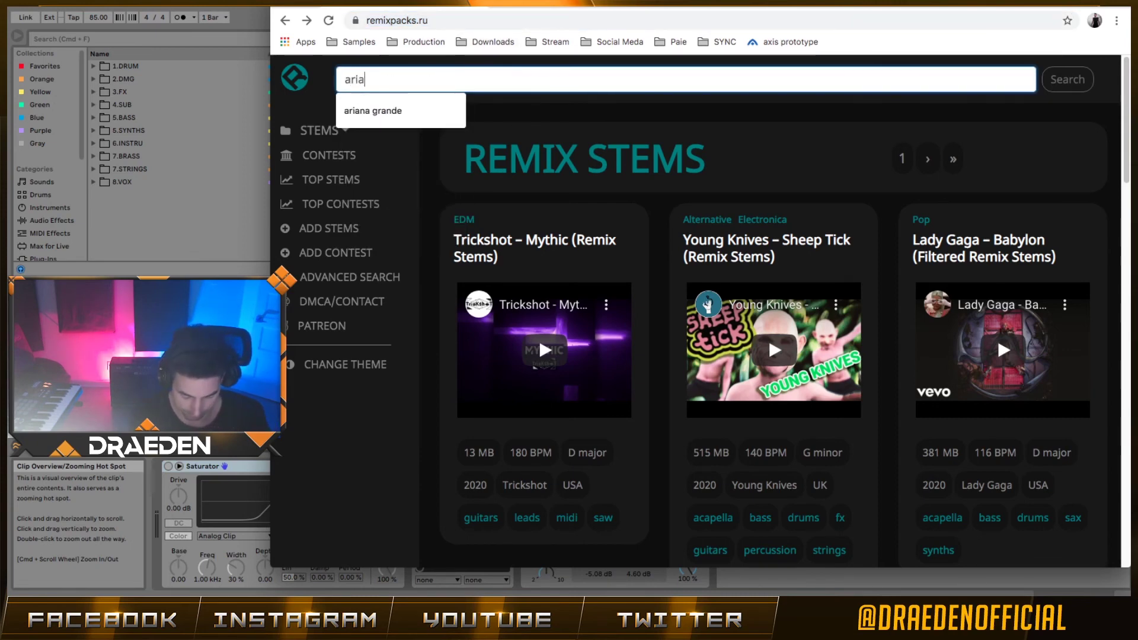
pyautogui.write('na grande')
pyautogui.press('Return')
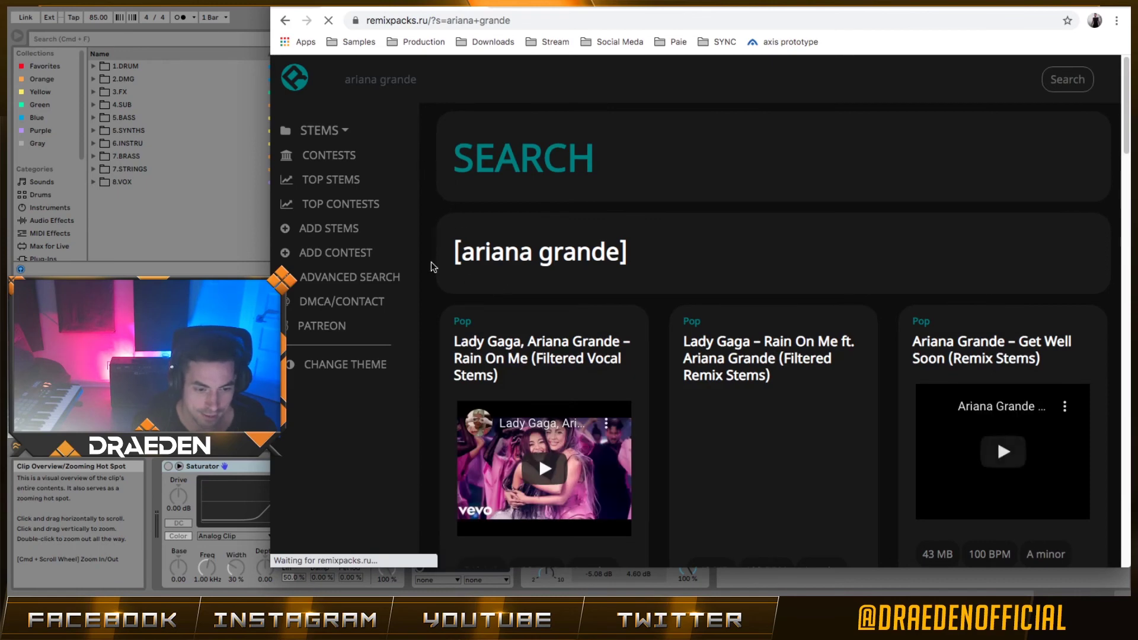
pyautogui.scroll(-2, 682, 237)
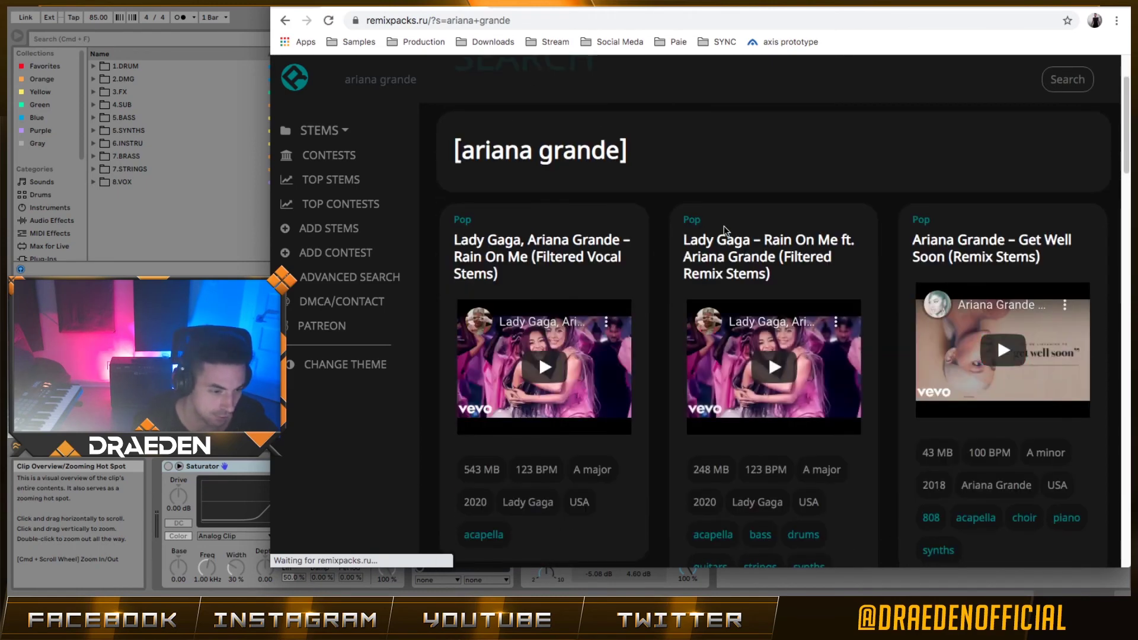
pyautogui.scroll(-6, 948, 255)
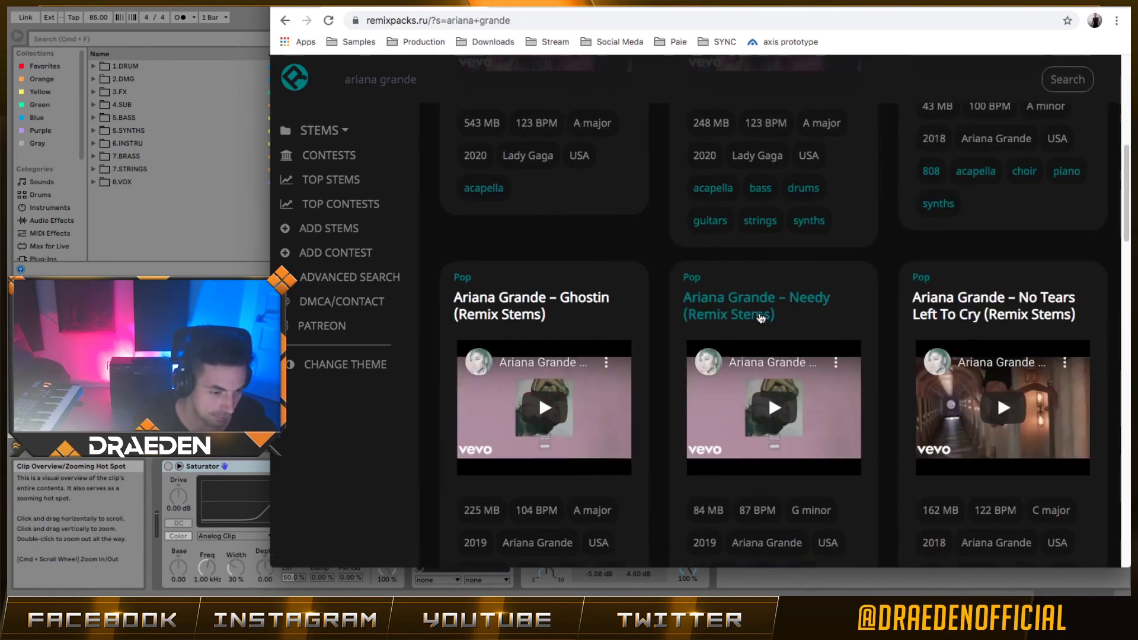
pyautogui.scroll(8, 752, 275)
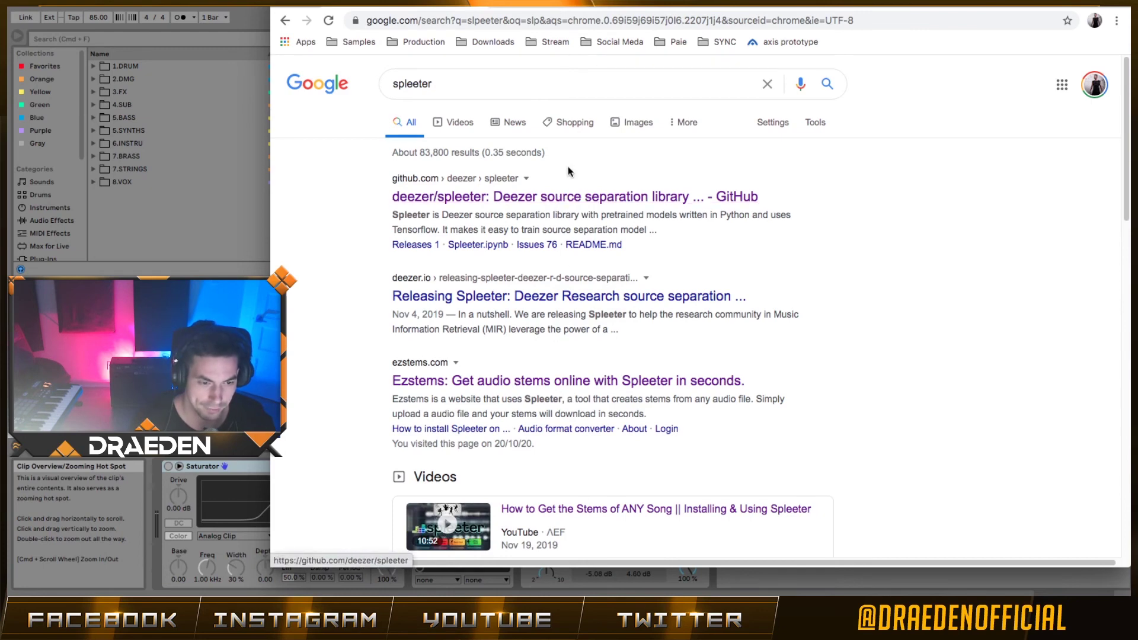
# Go to the ezstems site and review its choices for stem count, output format and cutoff frequency.
pyautogui.click(559, 198)
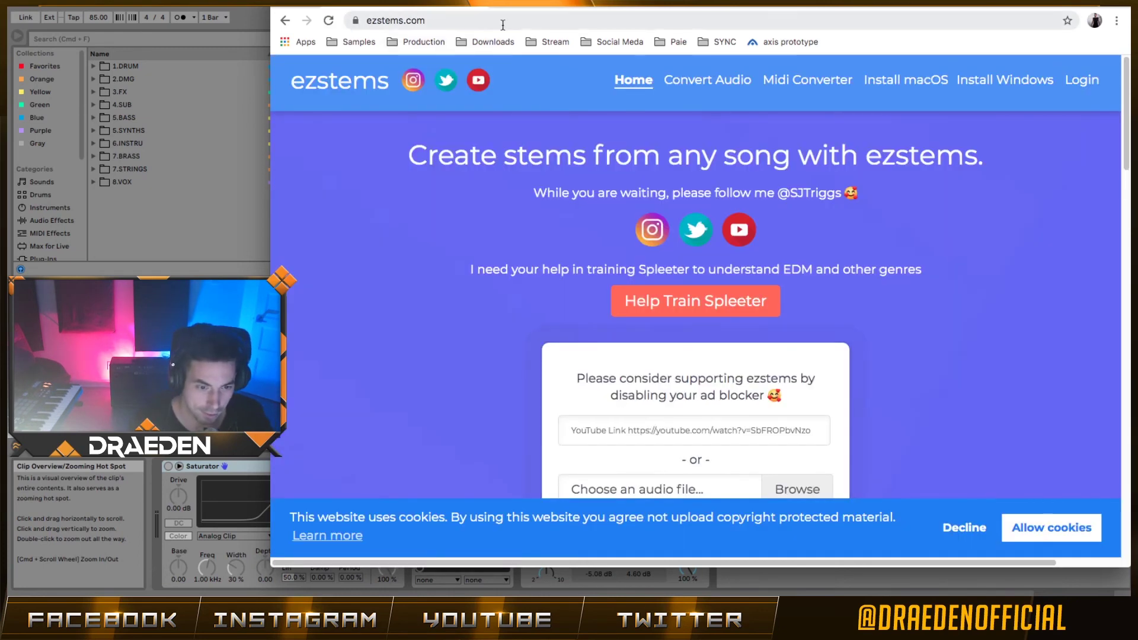
pyautogui.scroll(-4, 468, 275)
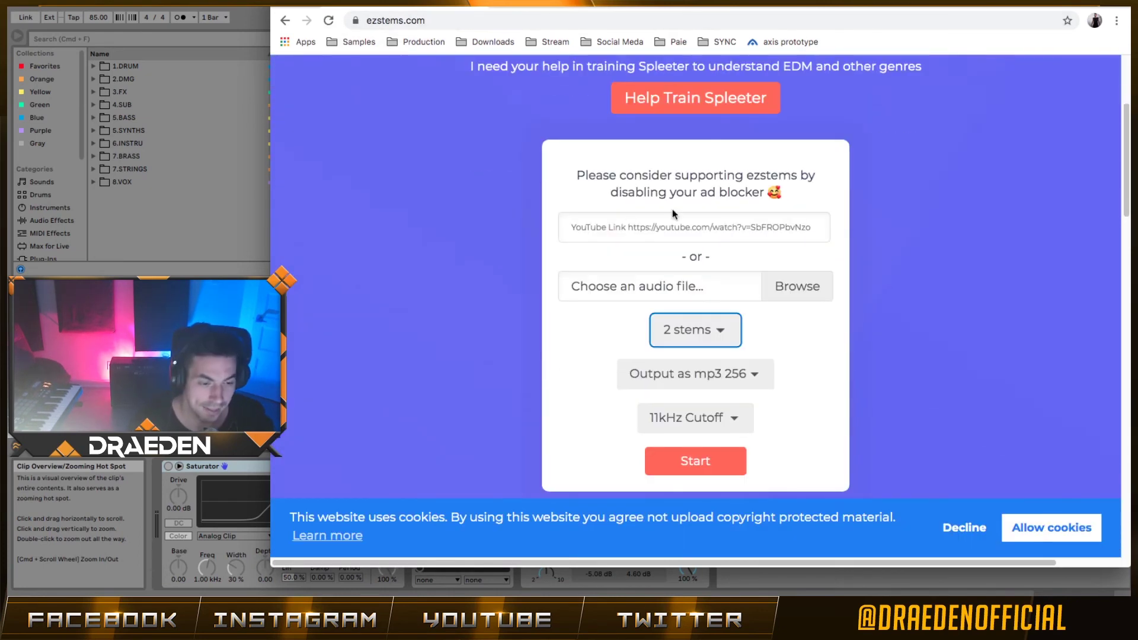
pyautogui.click(738, 335)
pyautogui.click(797, 347)
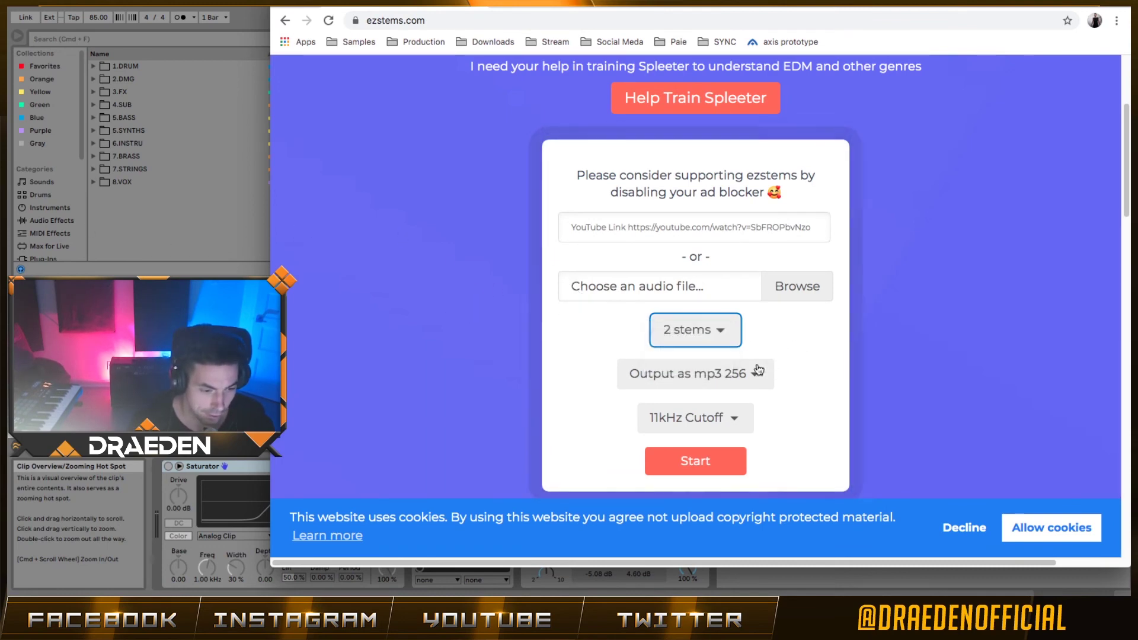
pyautogui.click(758, 370)
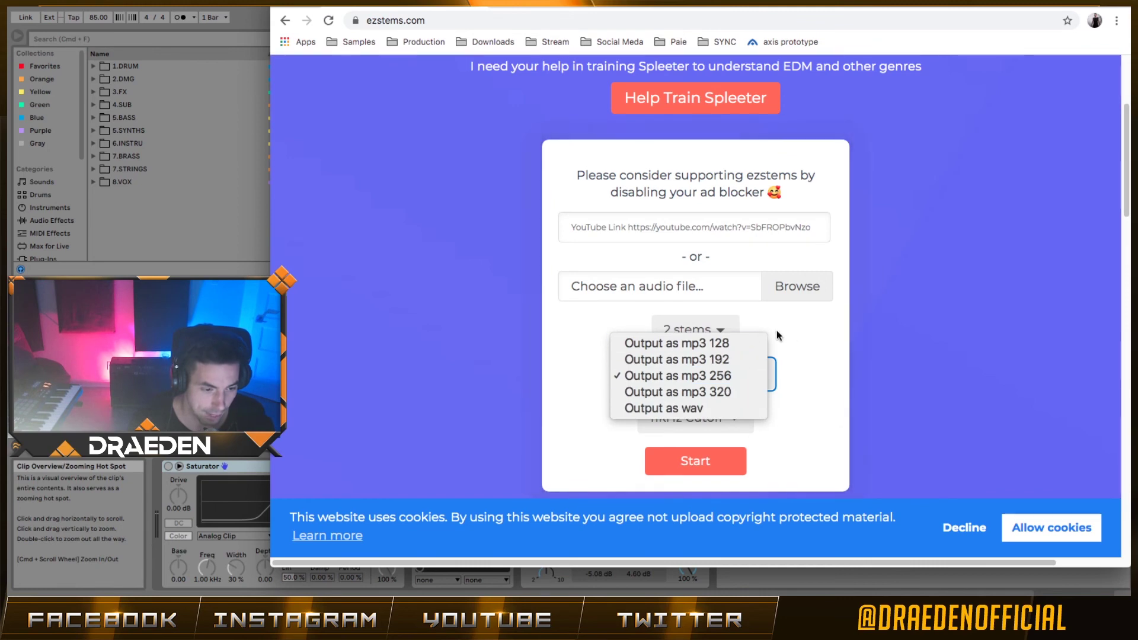
pyautogui.click(812, 339)
pyautogui.click(695, 418)
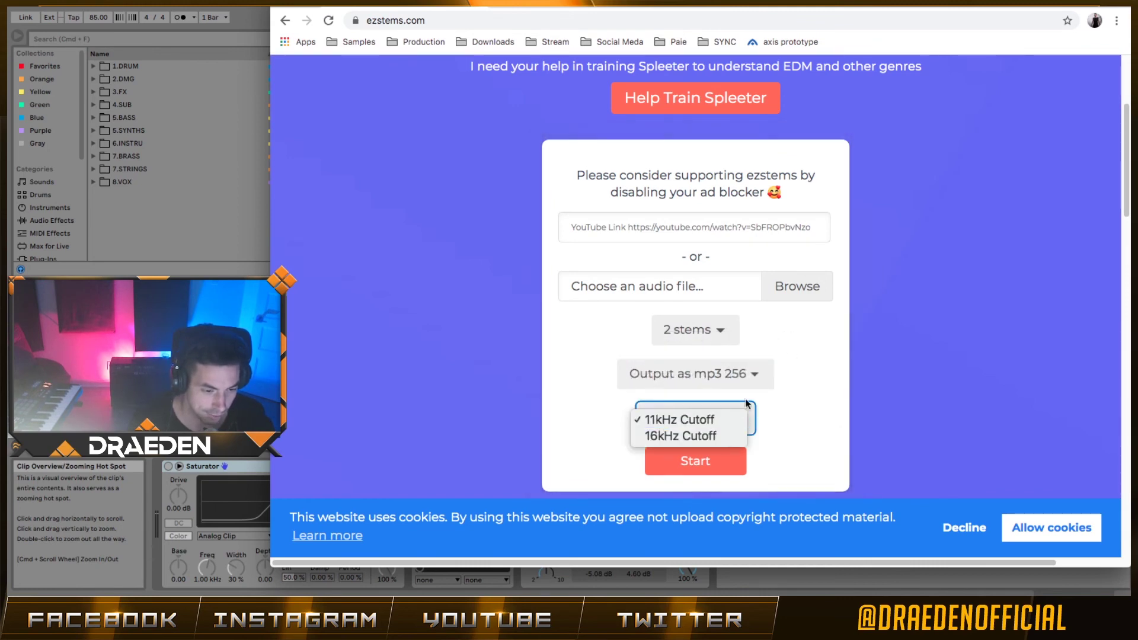
pyautogui.click(721, 477)
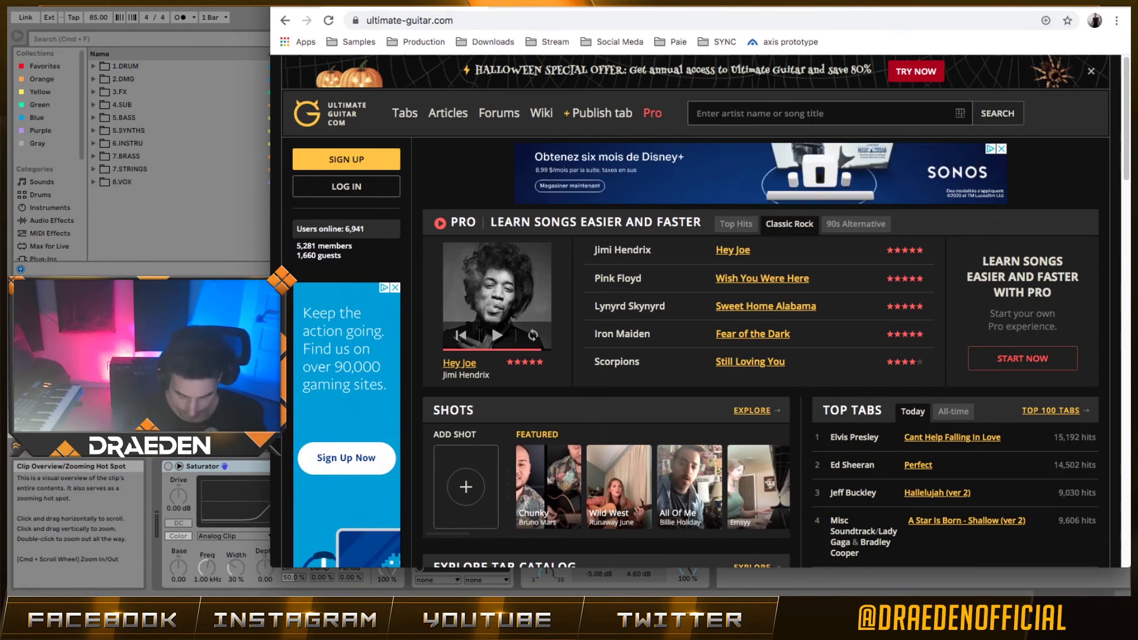
# Search Ultimate Guitar for "this is halloween".
pyautogui.click(819, 120)
pyautogui.write('this is halloween')
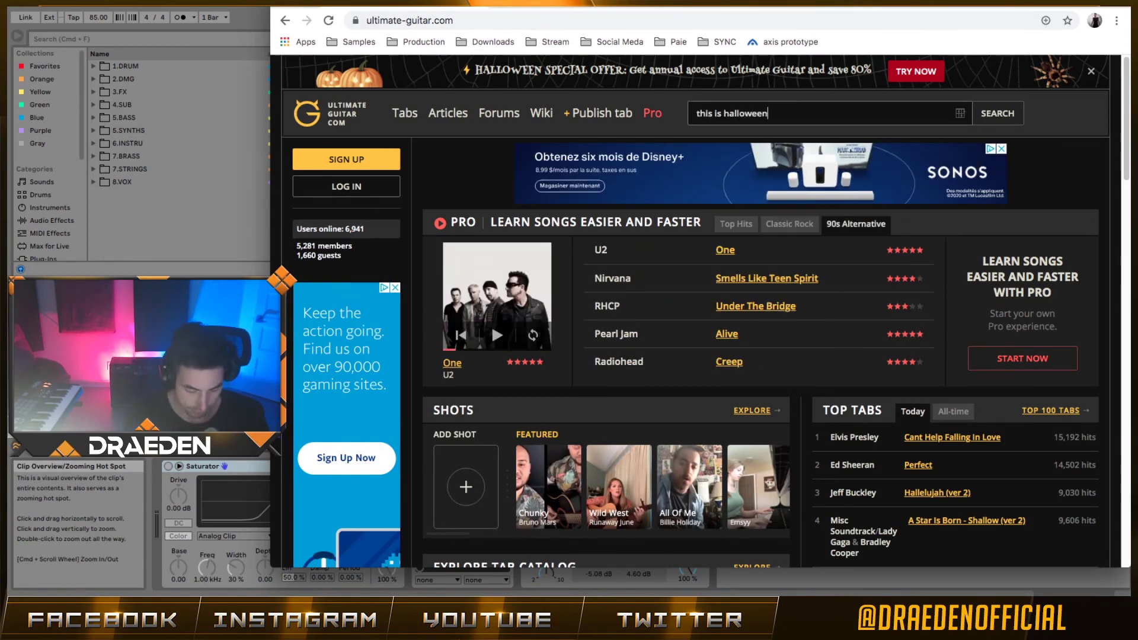
pyautogui.press('Return')
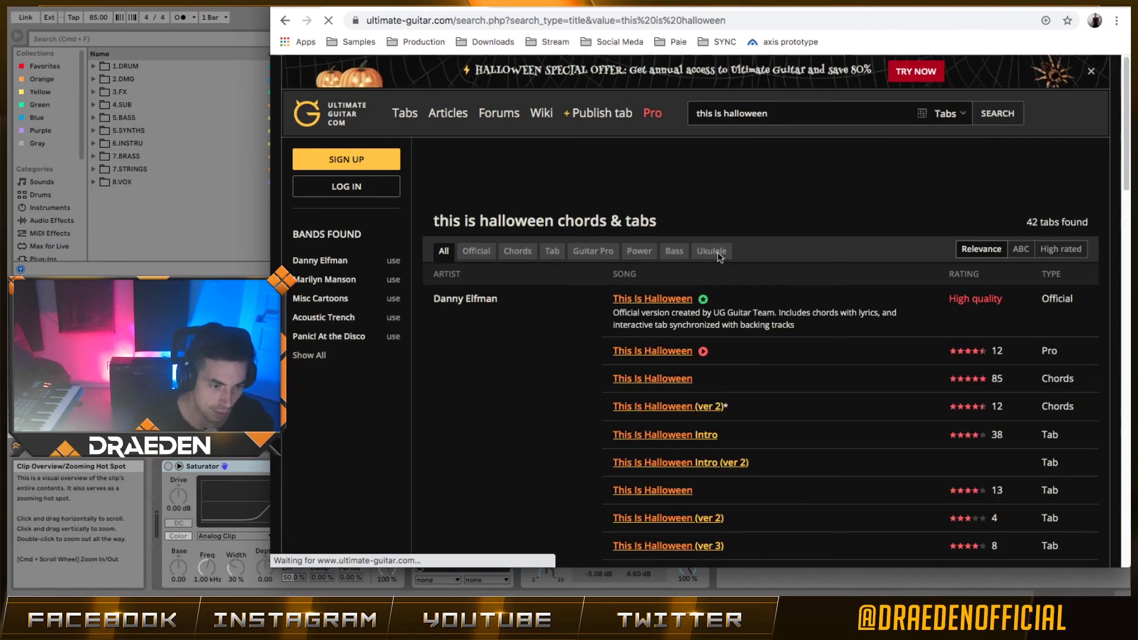
# Examine the song results by artist and type to find a version in Guitar Pro format.
pyautogui.scroll(-2, 823, 243)
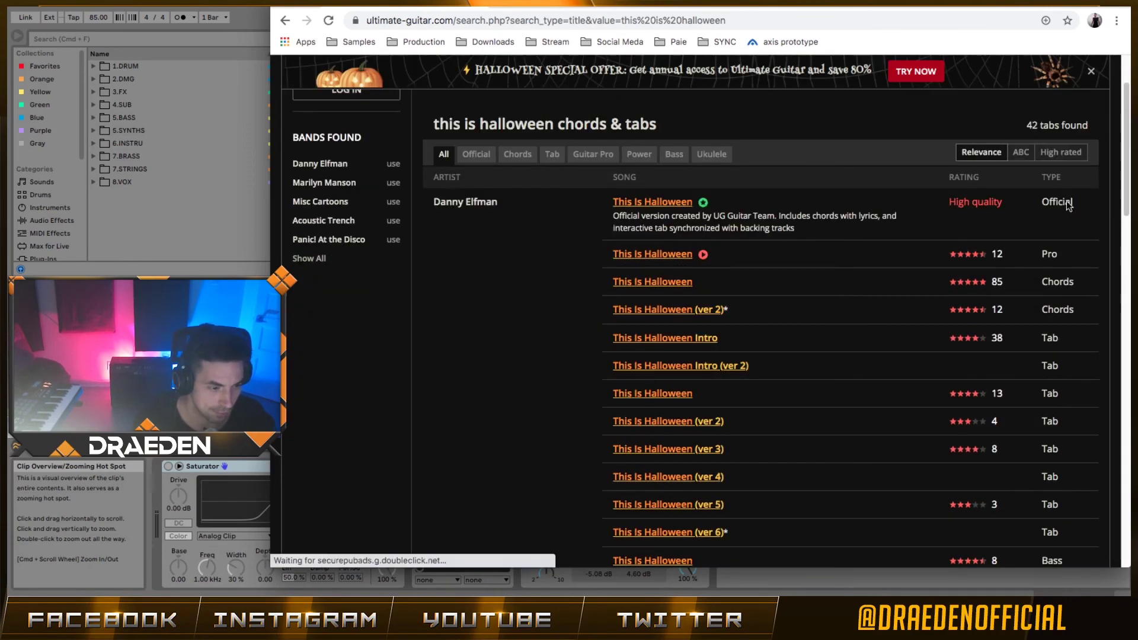
pyautogui.scroll(-5, 866, 341)
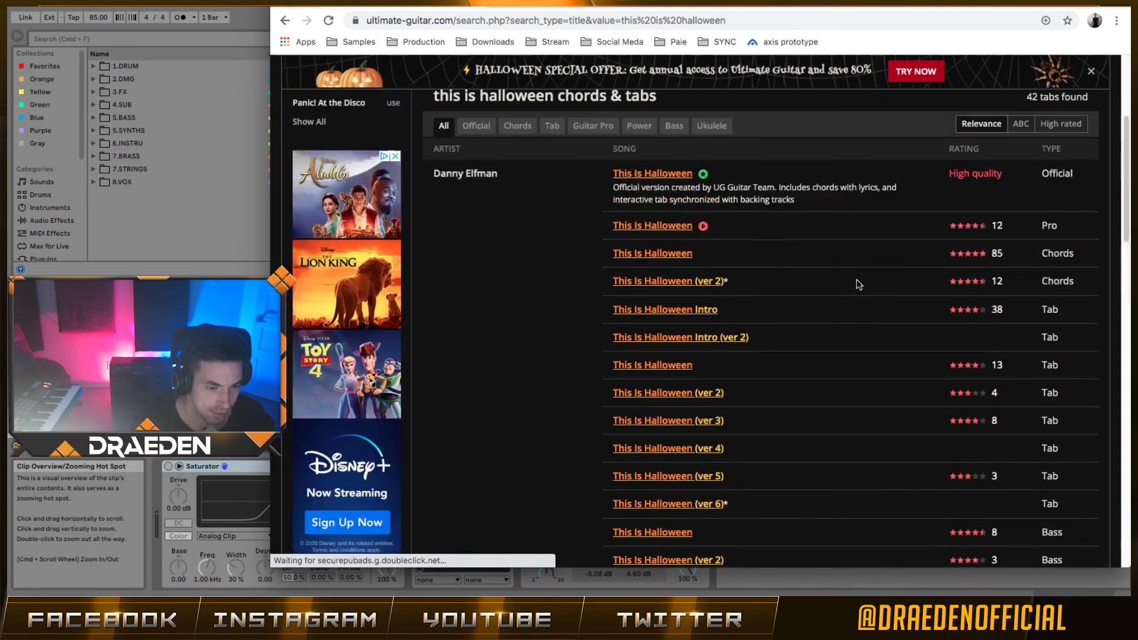
pyautogui.scroll(-4, 856, 325)
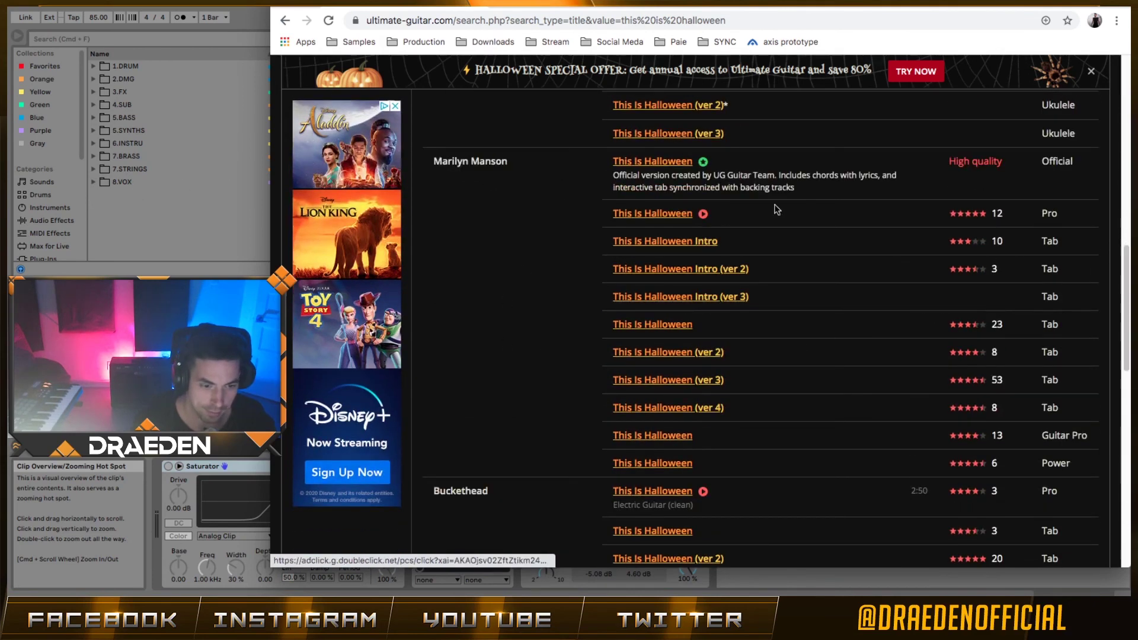
pyautogui.scroll(10, 920, 318)
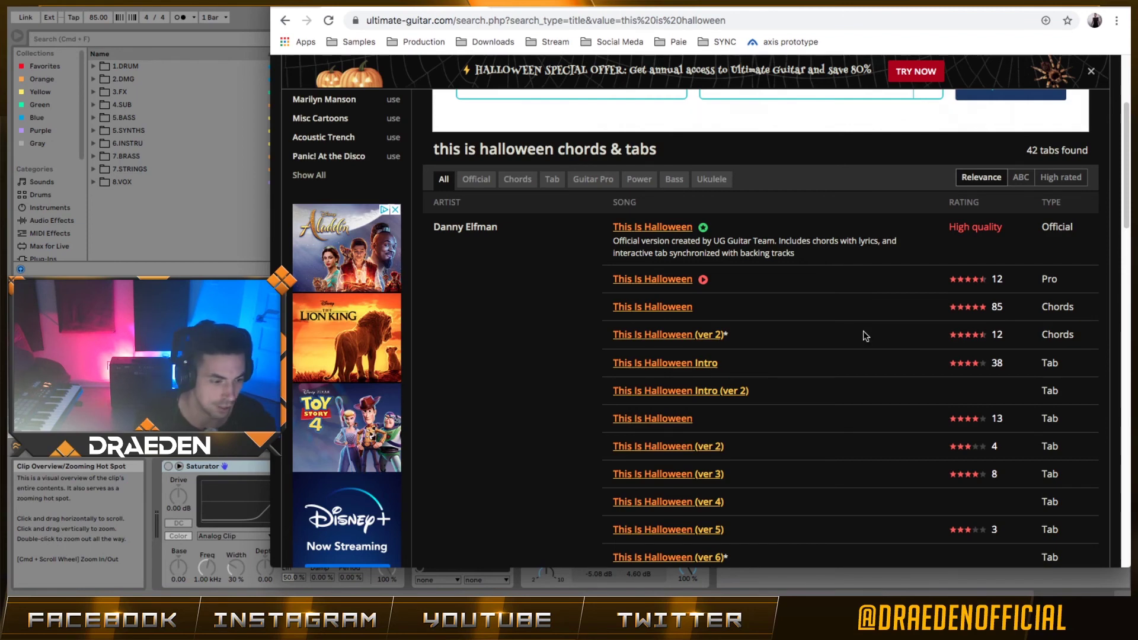
pyautogui.scroll(-10, 878, 356)
pyautogui.scroll(5, 885, 364)
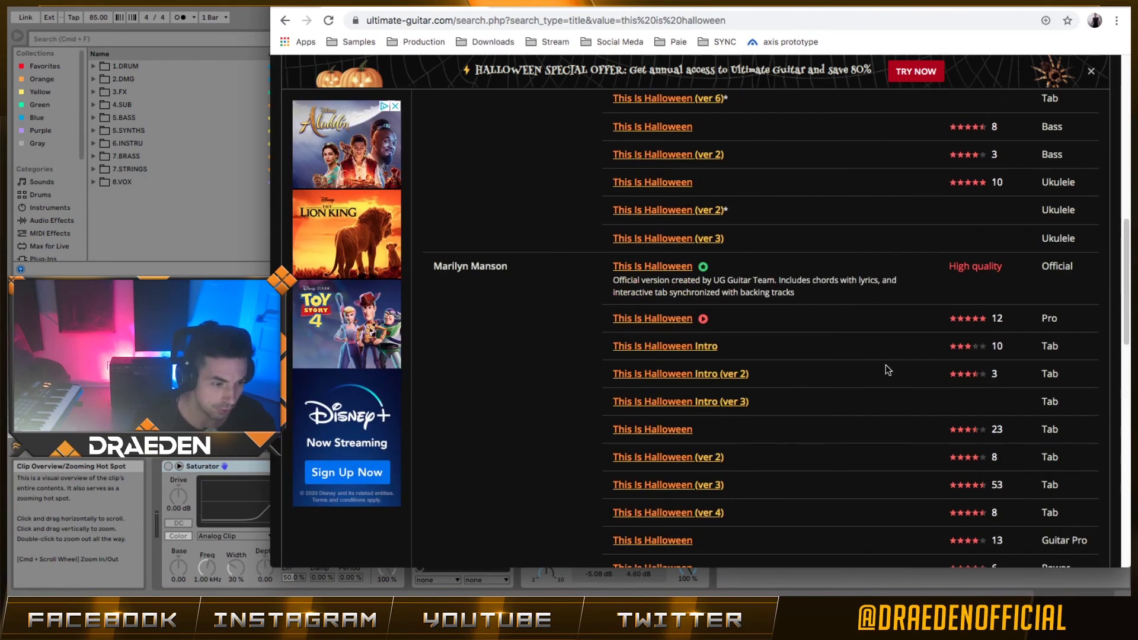
pyautogui.scroll(-1, 885, 364)
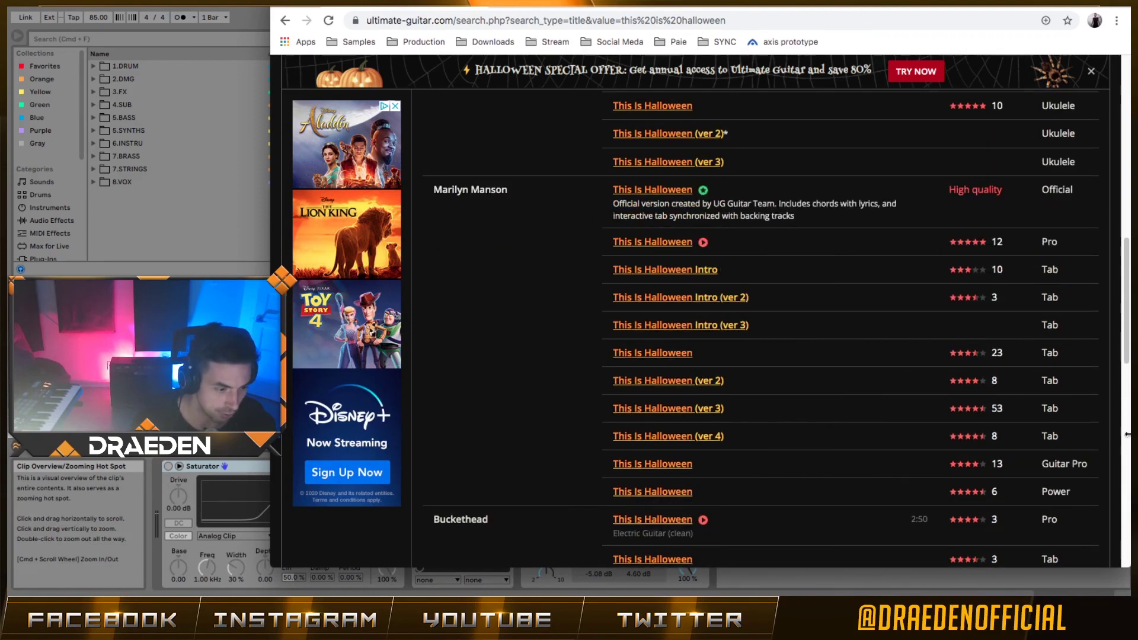
pyautogui.moveTo(1096, 465); pyautogui.dragTo(1056, 464)
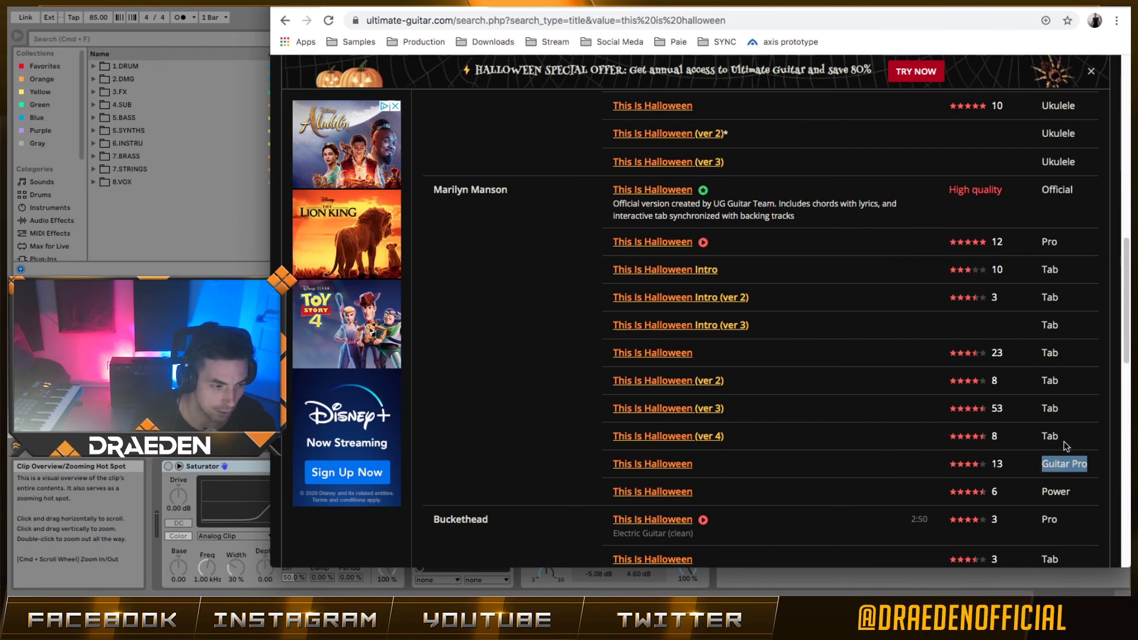
pyautogui.scroll(10, 1062, 446)
pyautogui.scroll(-10, 1023, 290)
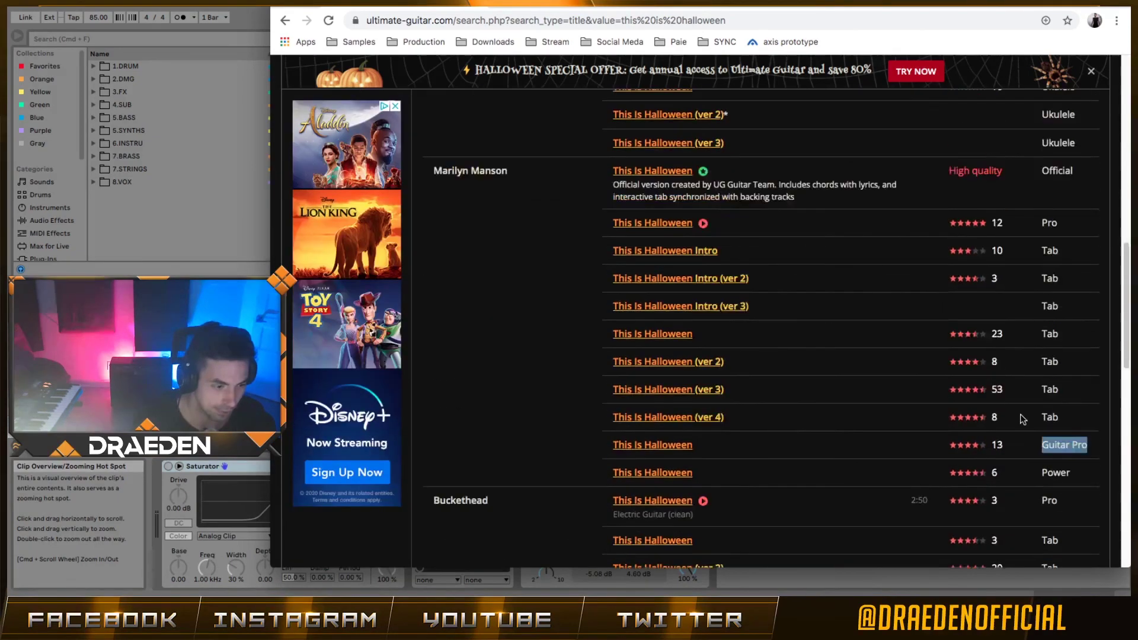
pyautogui.scroll(-1, 1023, 419)
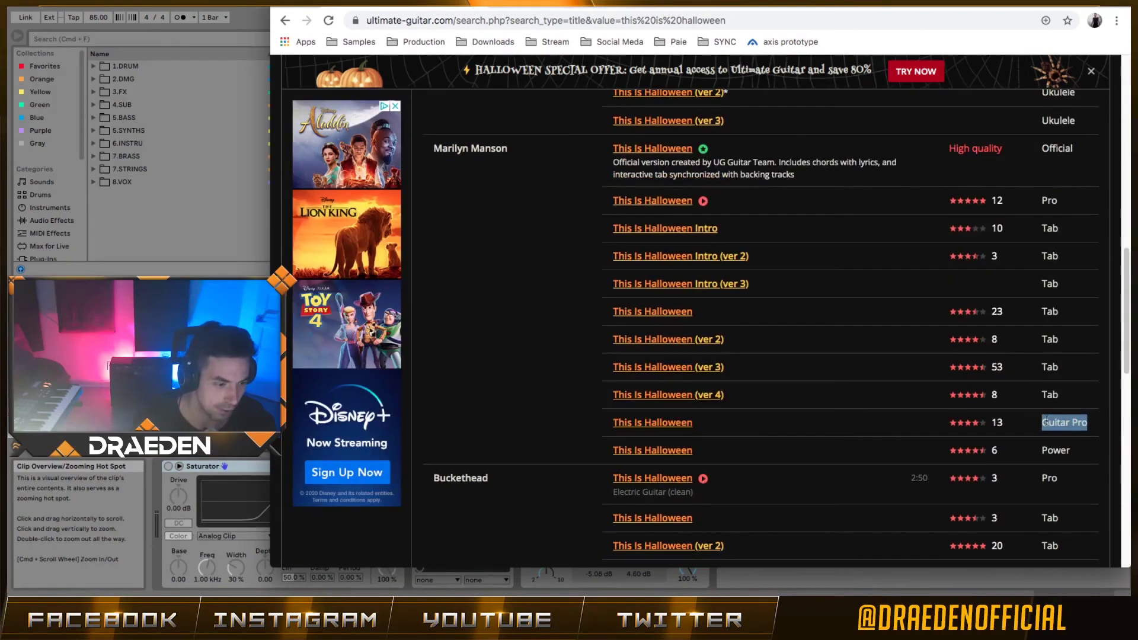
# Open Marilyn Manson's Guitar Pro version of This Is Halloween and look over its tablature and instrument tracks.
pyautogui.click(675, 428)
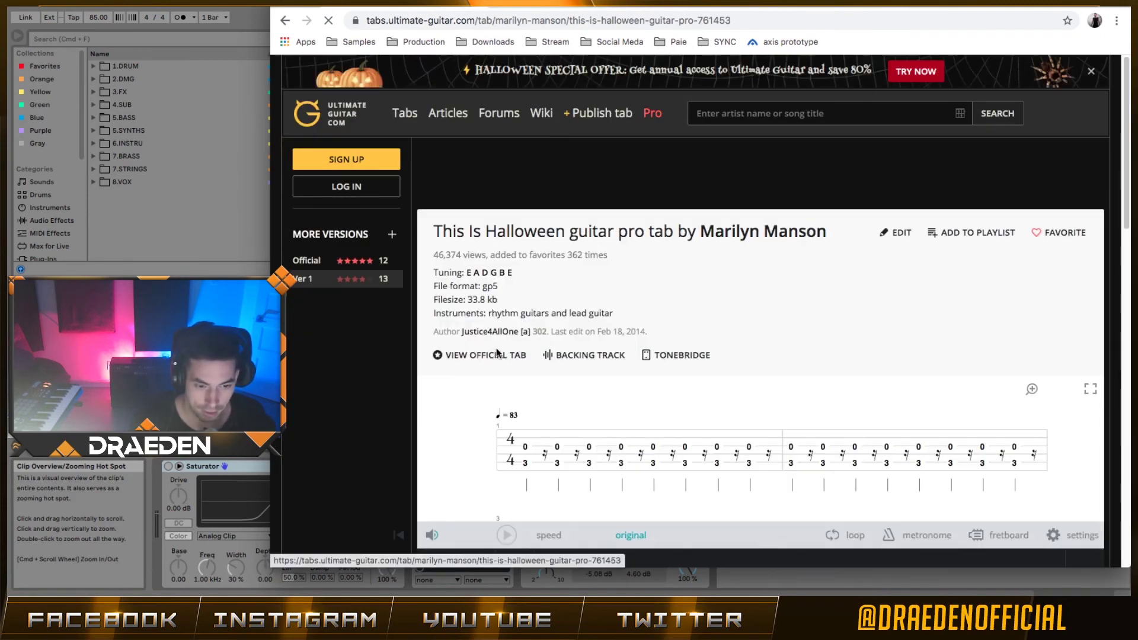
pyautogui.scroll(-10, 418, 396)
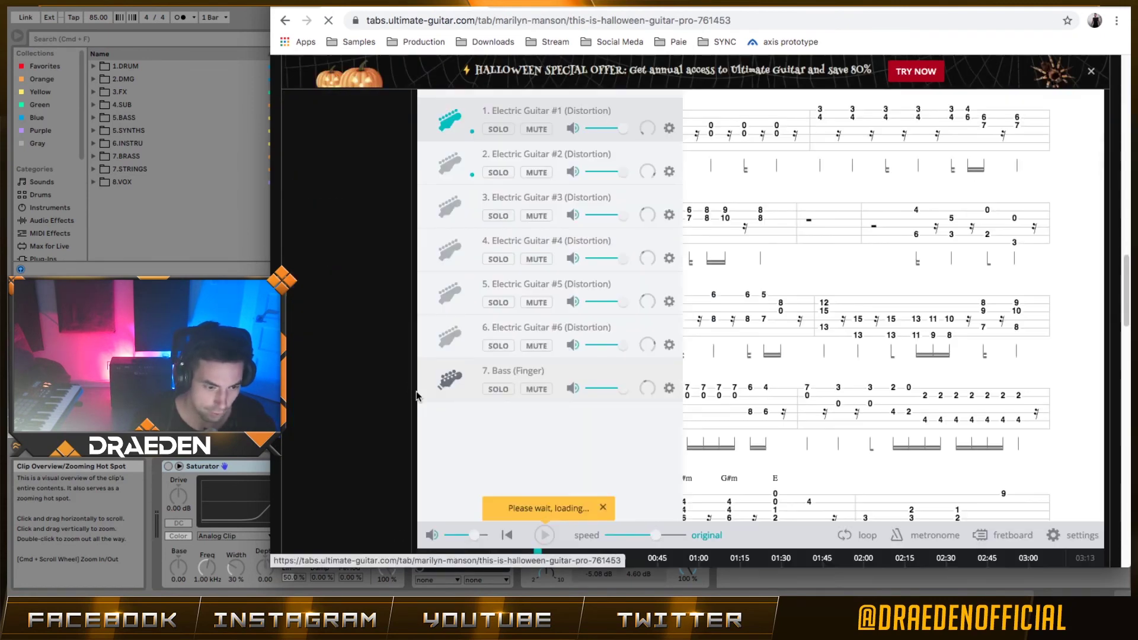
pyautogui.scroll(-20, 420, 392)
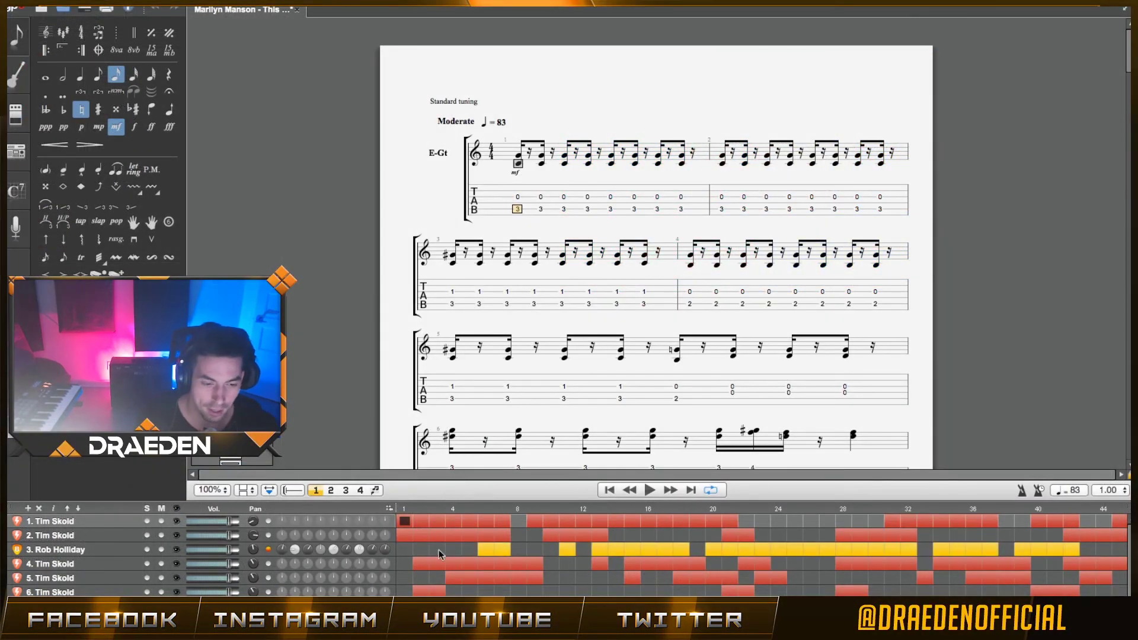
# In Guitar Pro, place the cursor on the first beat of the Marilyn Manson score and show the available export formats.
pyautogui.click(410, 538)
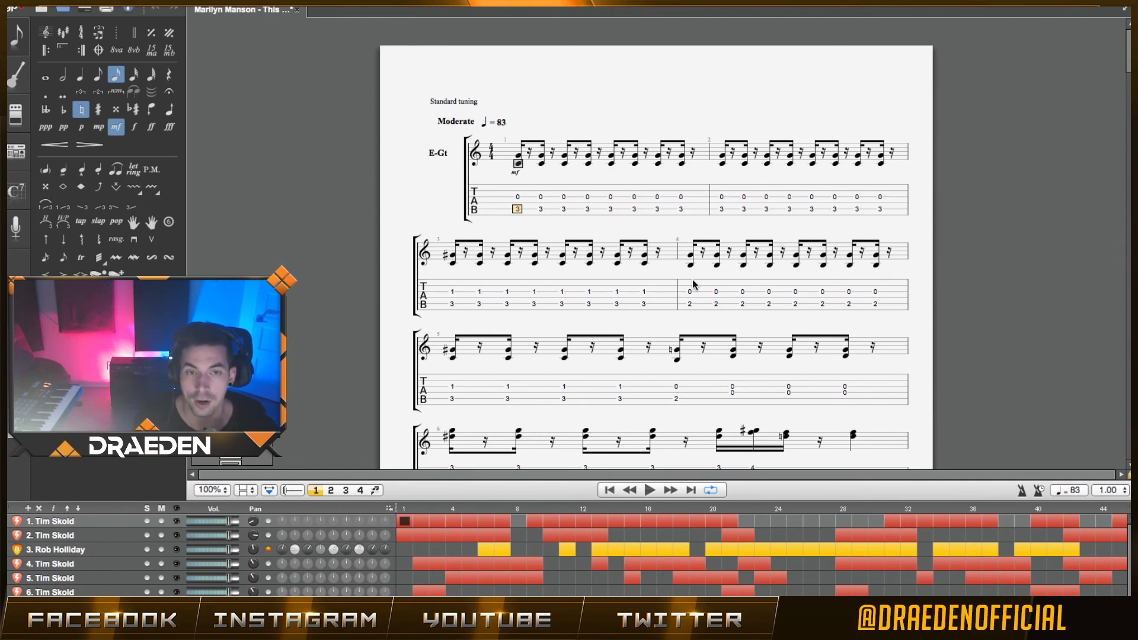
pyautogui.click(515, 192)
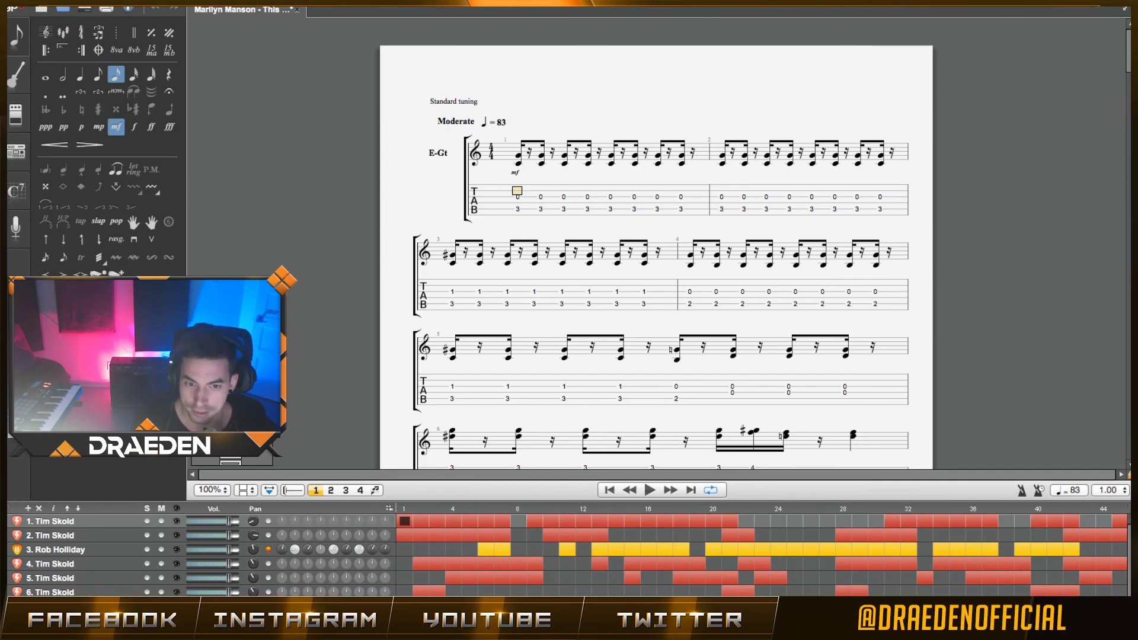
pyautogui.click(102, 2)
pyautogui.moveTo(179, 121)
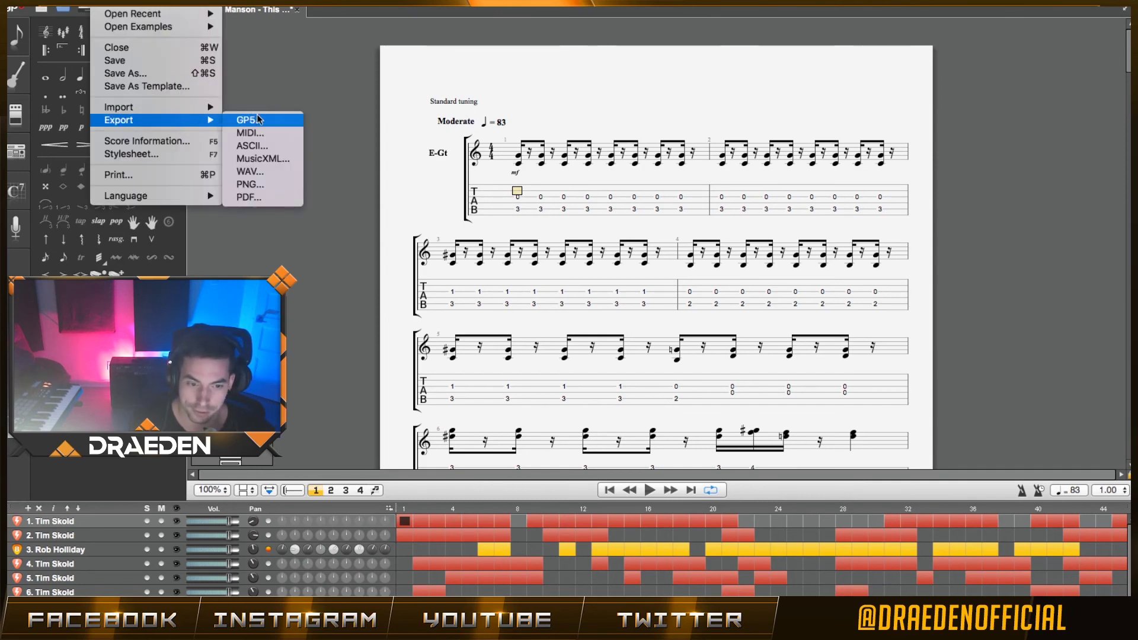
pyautogui.click(290, 171)
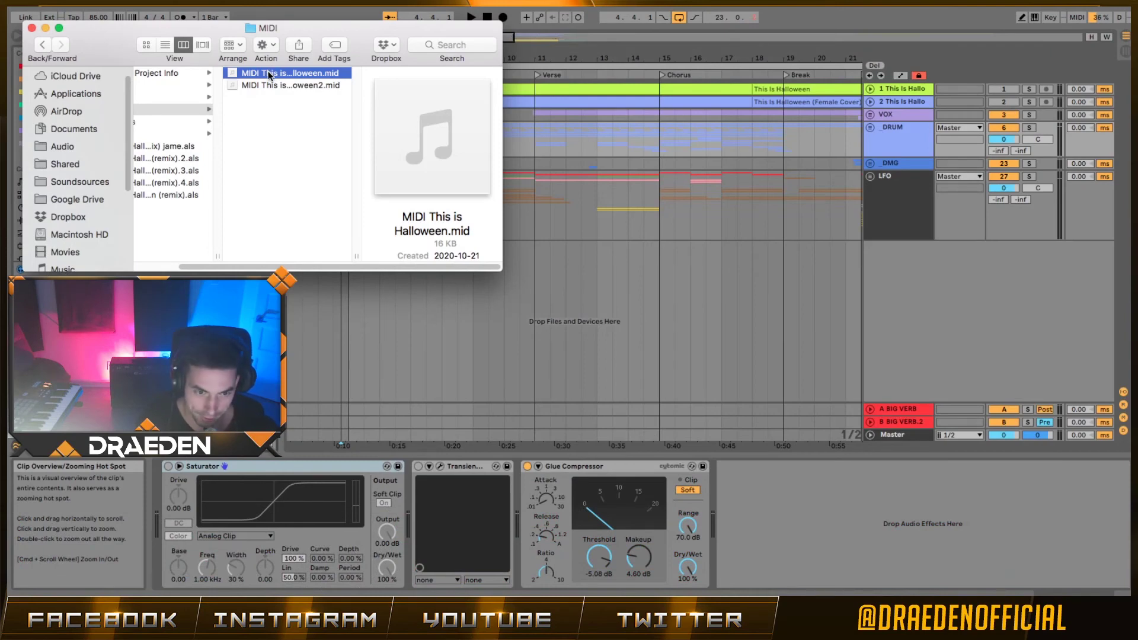
# Import MIDI This is Halloween.mid into the Ableton Live arrangement at the Verse marker, without its tempo and time signature data.
pyautogui.moveTo(269, 74)
pyautogui.mouseDown()
pyautogui.moveTo(403, 87)
pyautogui.moveTo(545, 235)
pyautogui.moveTo(521, 278)
pyautogui.moveTo(547, 288)
pyautogui.moveTo(534, 275)
pyautogui.mouseUp()
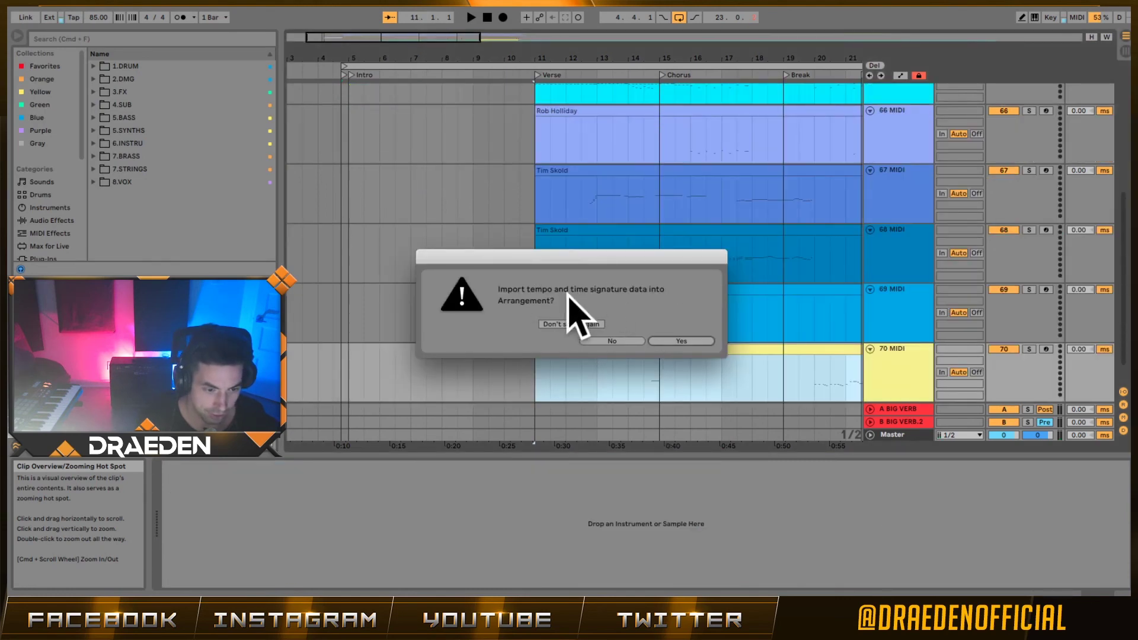
pyautogui.click(620, 340)
# Group the imported MIDI tracks 64 to 70 and place the insert marker at bar 15 on the group's first track.
pyautogui.scroll(5, 642, 204)
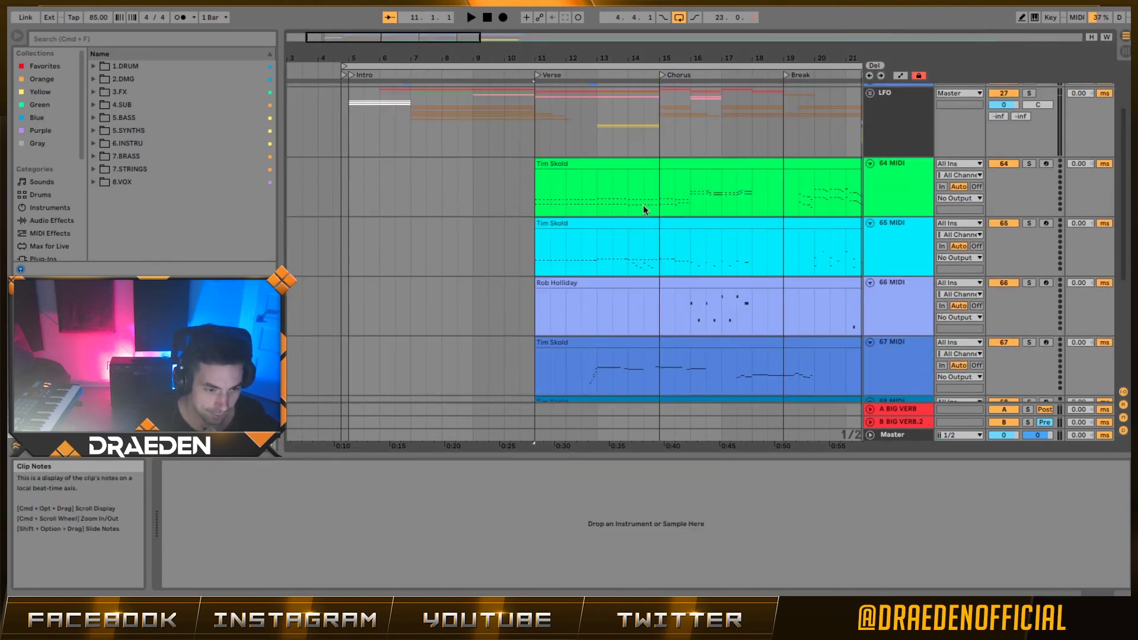
pyautogui.scroll(-5, 912, 237)
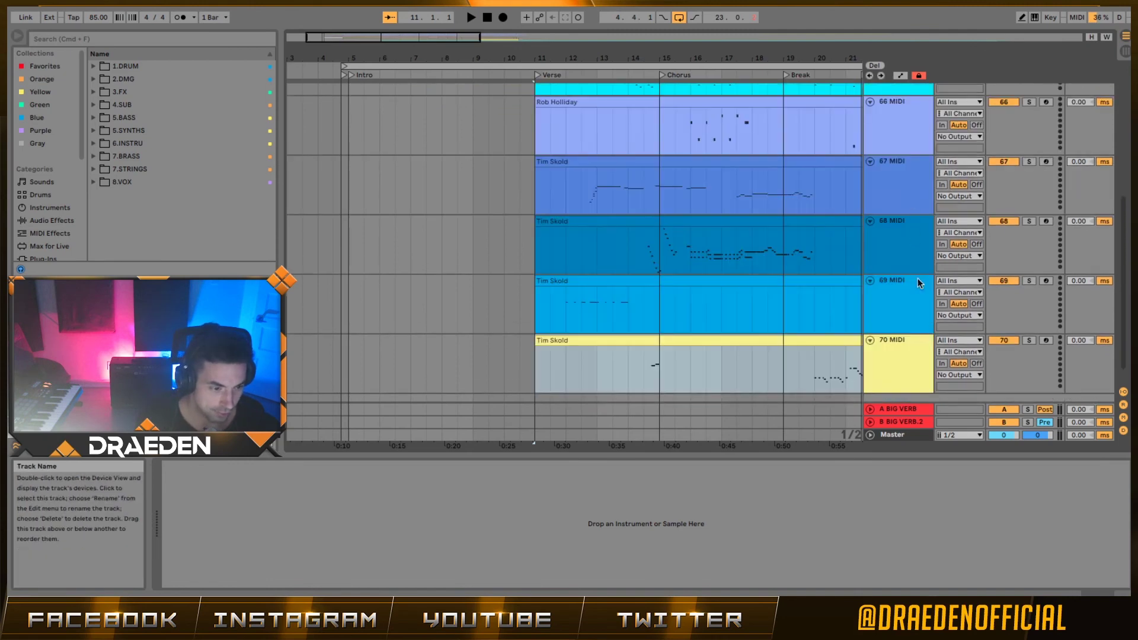
pyautogui.keyDown('shift'); pyautogui.click(909, 360); pyautogui.keyUp('shift')
pyautogui.scroll(3, 910, 345)
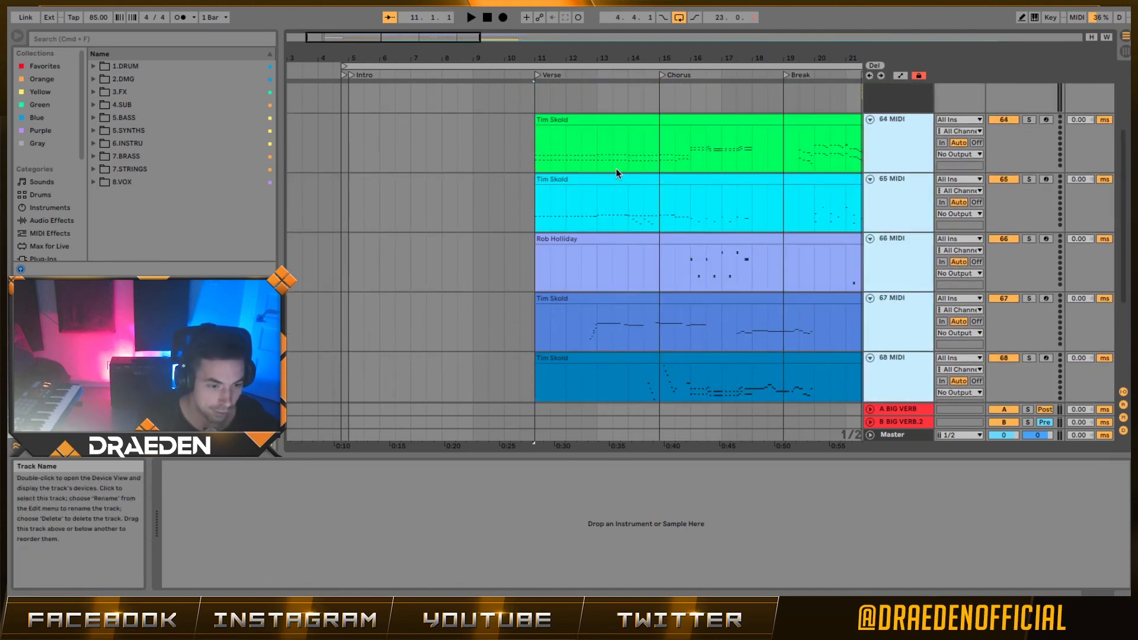
pyautogui.press('super+g')
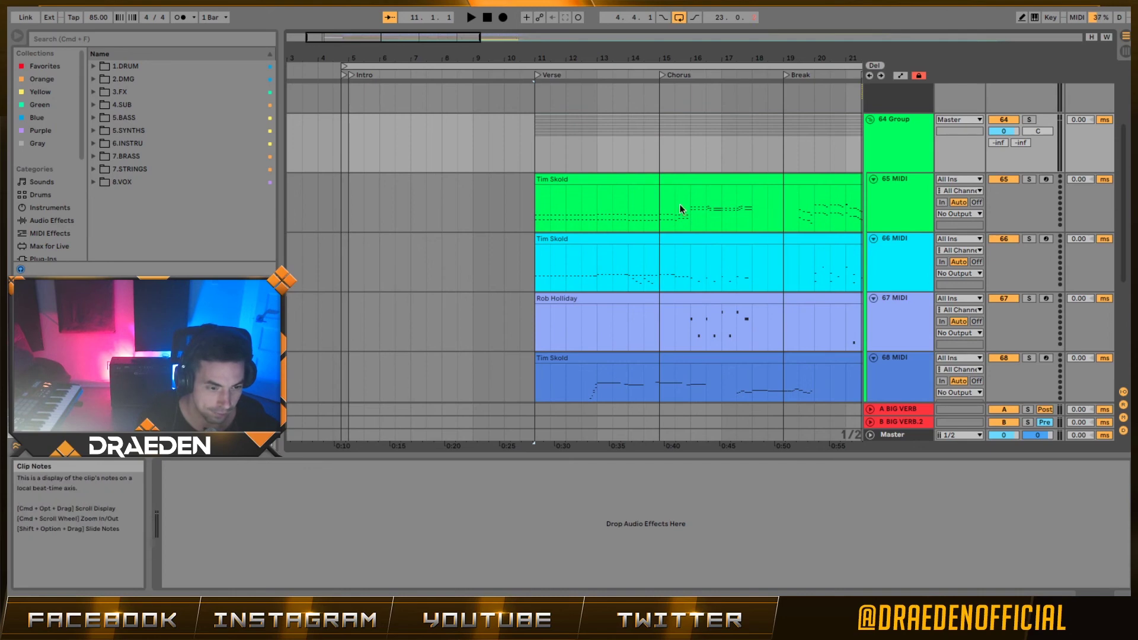
pyautogui.click(675, 208)
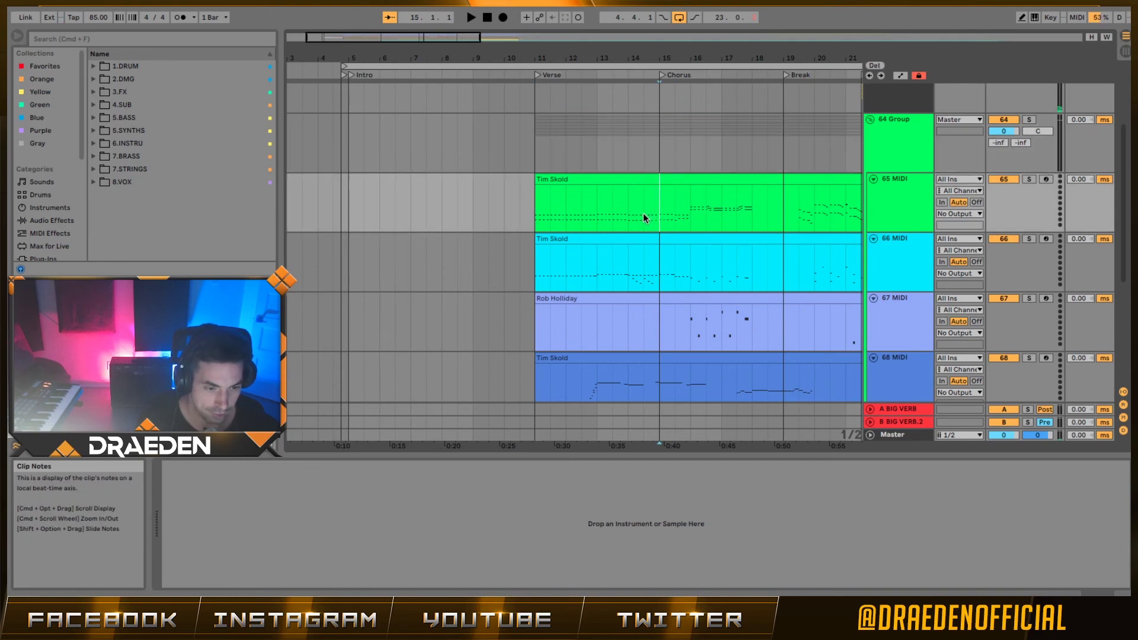
# Import MIDI This is Halloween2.mid from the Finder's MIDI folder at the Verse marker, below the folded 64 Group.
pyautogui.click(538, 215)
pyautogui.scroll(-3, 602, 215)
pyautogui.scroll(5, 603, 215)
pyautogui.scroll(-2, 602, 215)
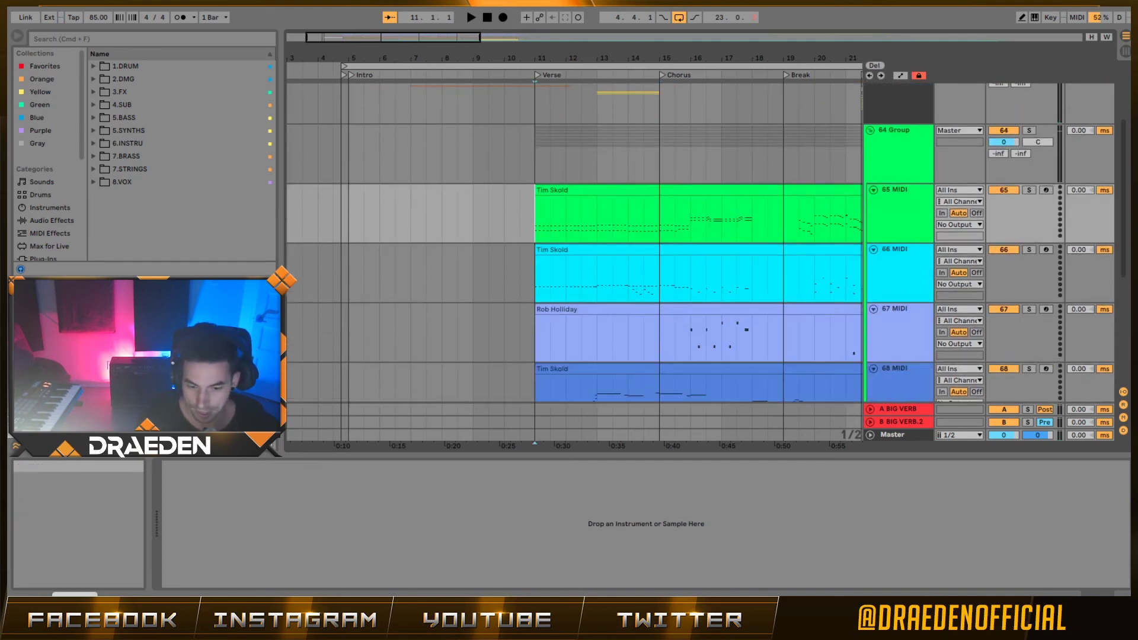
pyautogui.press('super+Tab')
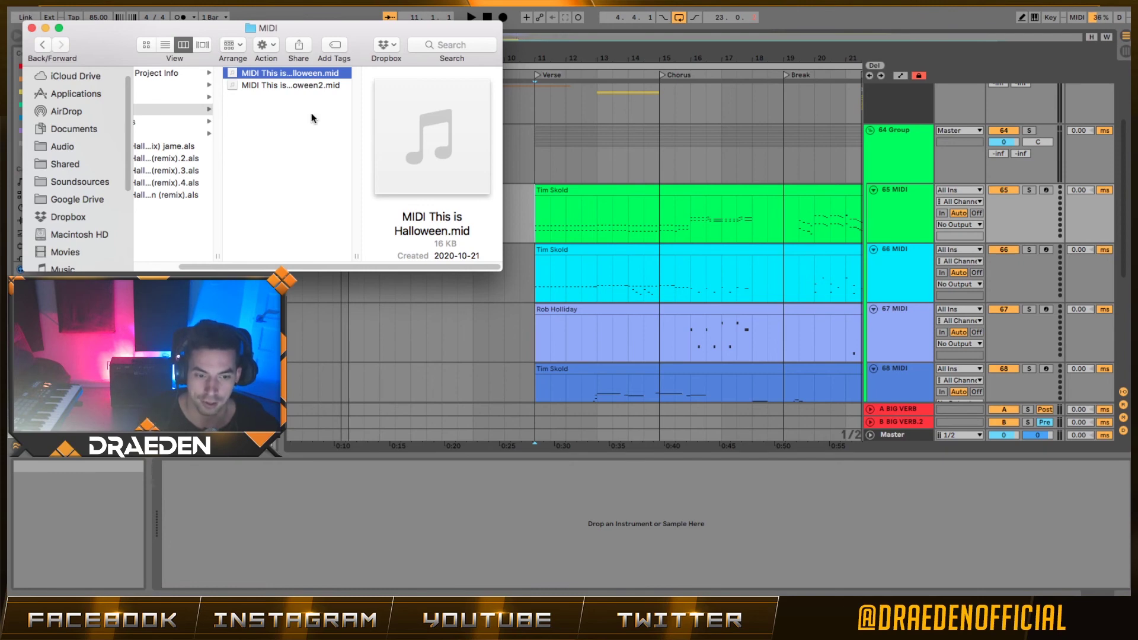
pyautogui.click(279, 86)
pyautogui.scroll(2, 830, 176)
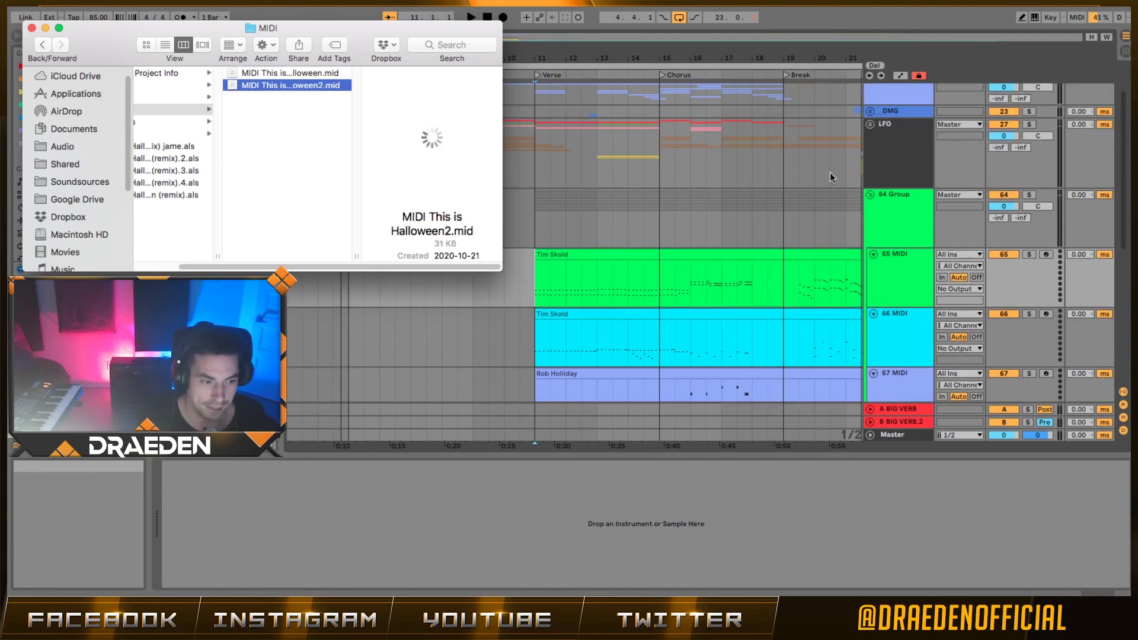
pyautogui.click(900, 232)
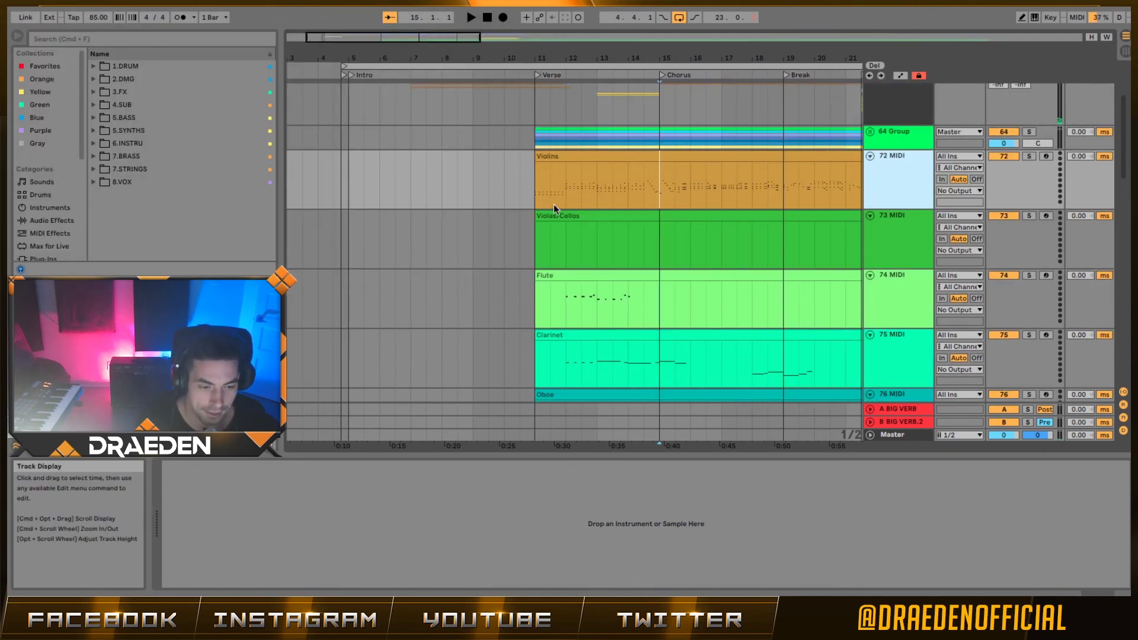
pyautogui.moveTo(524, 190)
pyautogui.mouseDown()
pyautogui.moveTo(631, 158)
pyautogui.moveTo(663, 178)
pyautogui.mouseUp()
pyautogui.click(666, 180)
pyautogui.moveTo(525, 185); pyautogui.dragTo(647, 193)
pyautogui.click(664, 194)
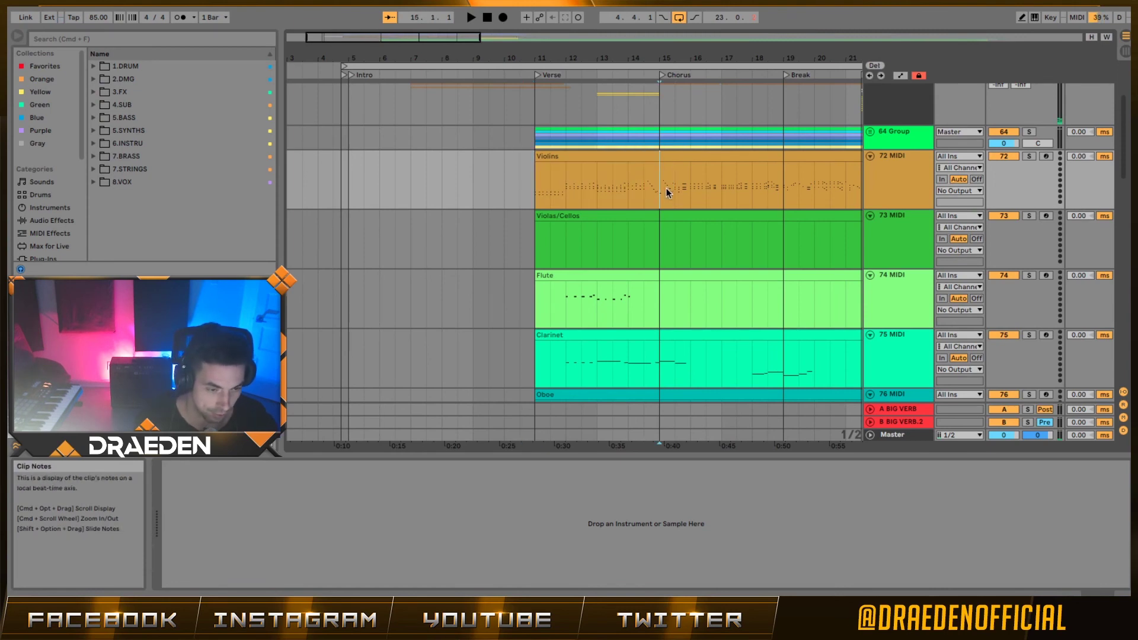
# Rename imported track 72 as Viola and track 73 as Cello, and search the browser for kontakt.
pyautogui.click(896, 186)
pyautogui.press('super+r')
pyautogui.write('Vi')
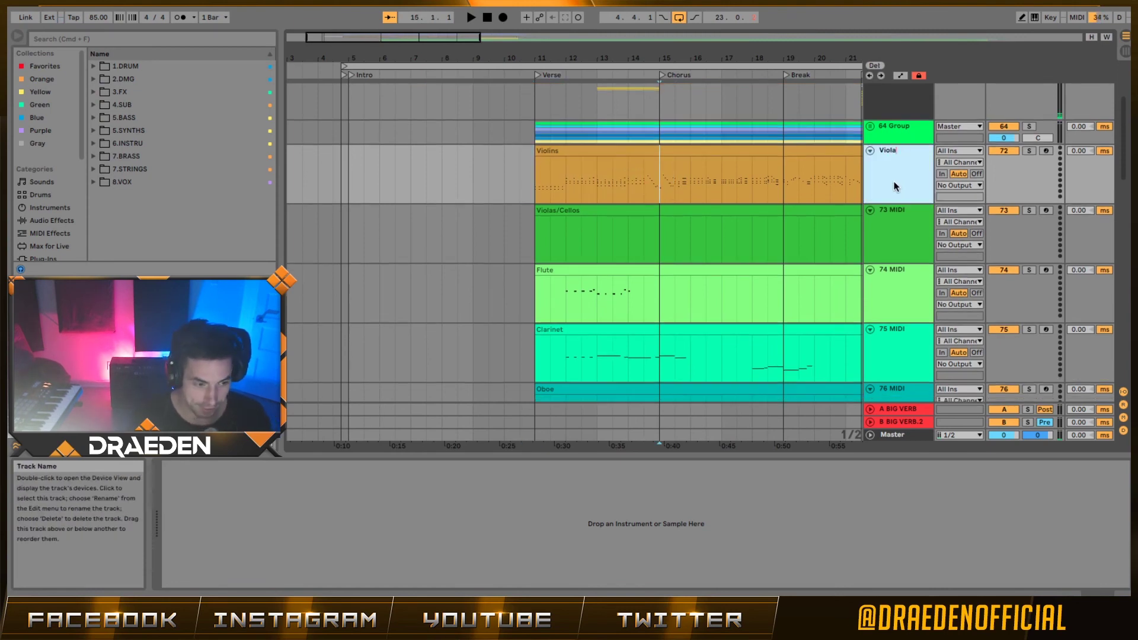
pyautogui.click(898, 231)
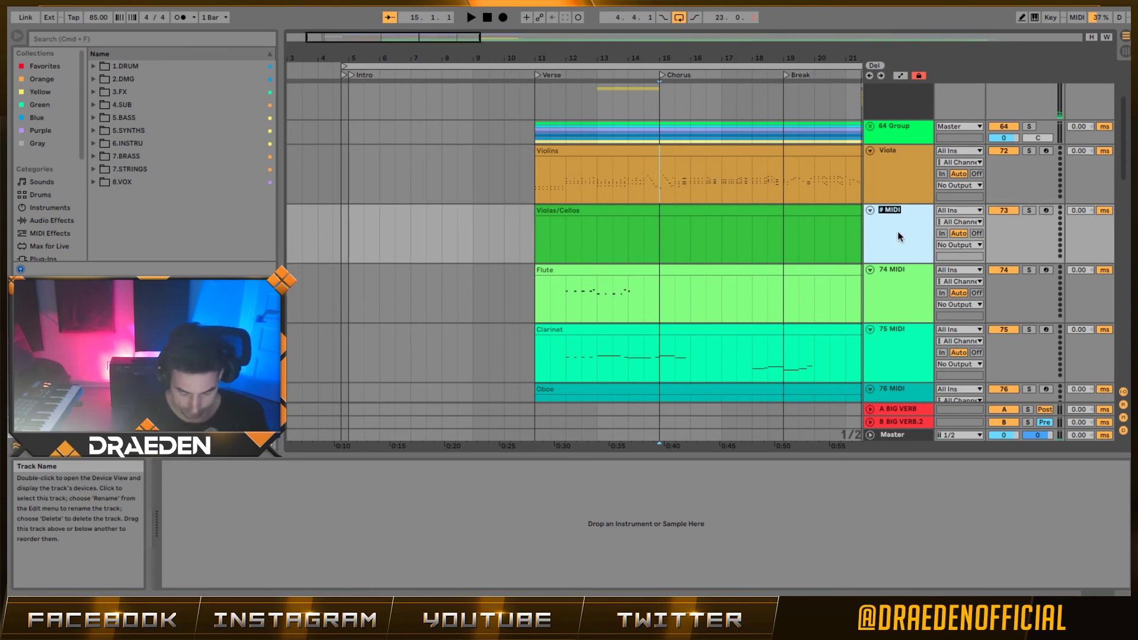
pyautogui.write('Cello')
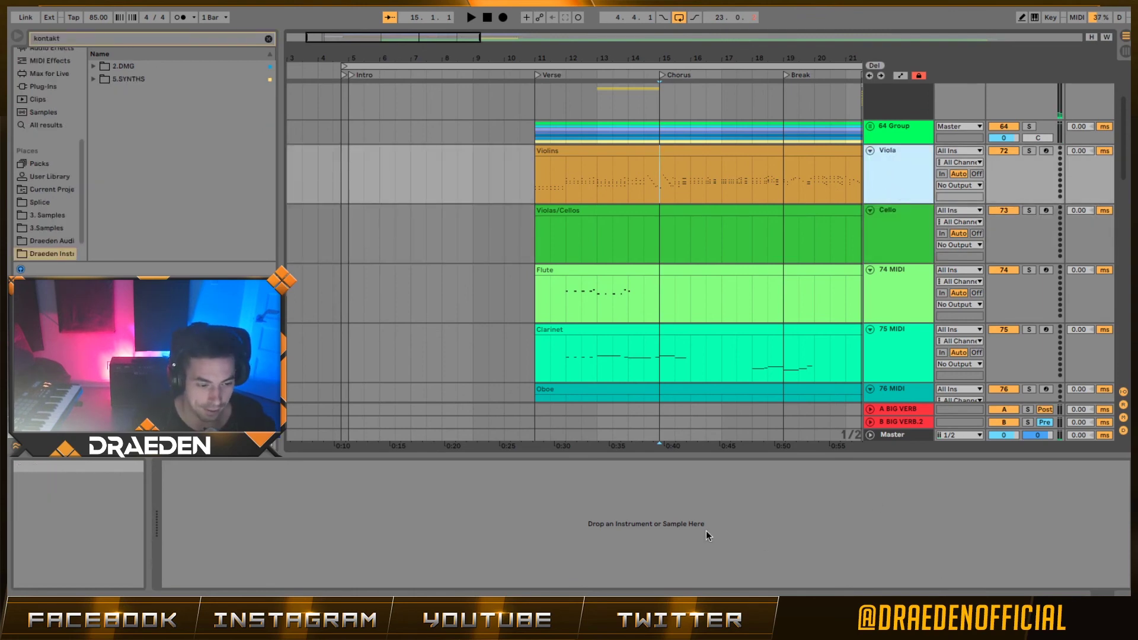
# Remove all imported MIDI tracks, including 64 Group, from the arrangement.
pyautogui.click(875, 204)
pyautogui.click(900, 264)
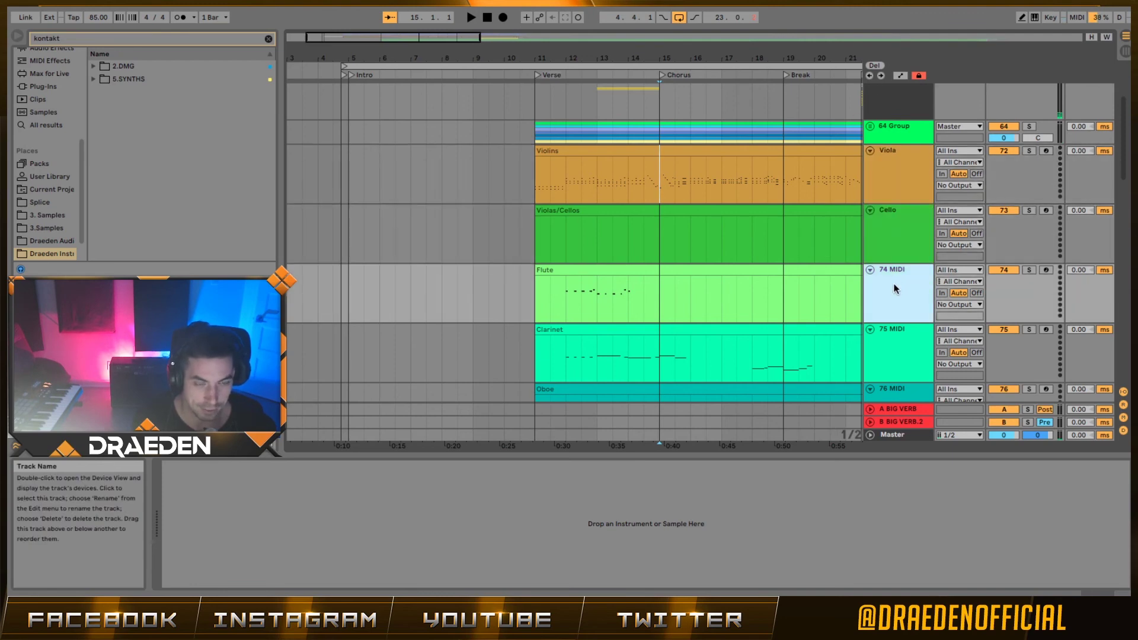
pyautogui.click(892, 135)
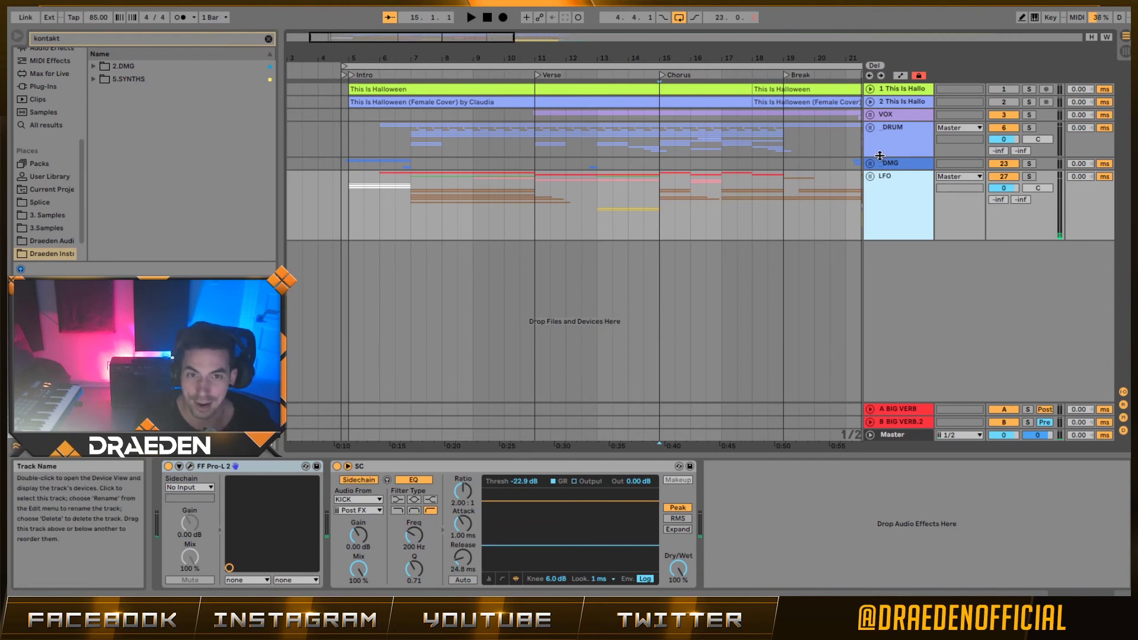
# Unfold the VOX group and display the VOCAL track's waveform and devices.
pyautogui.click(883, 116)
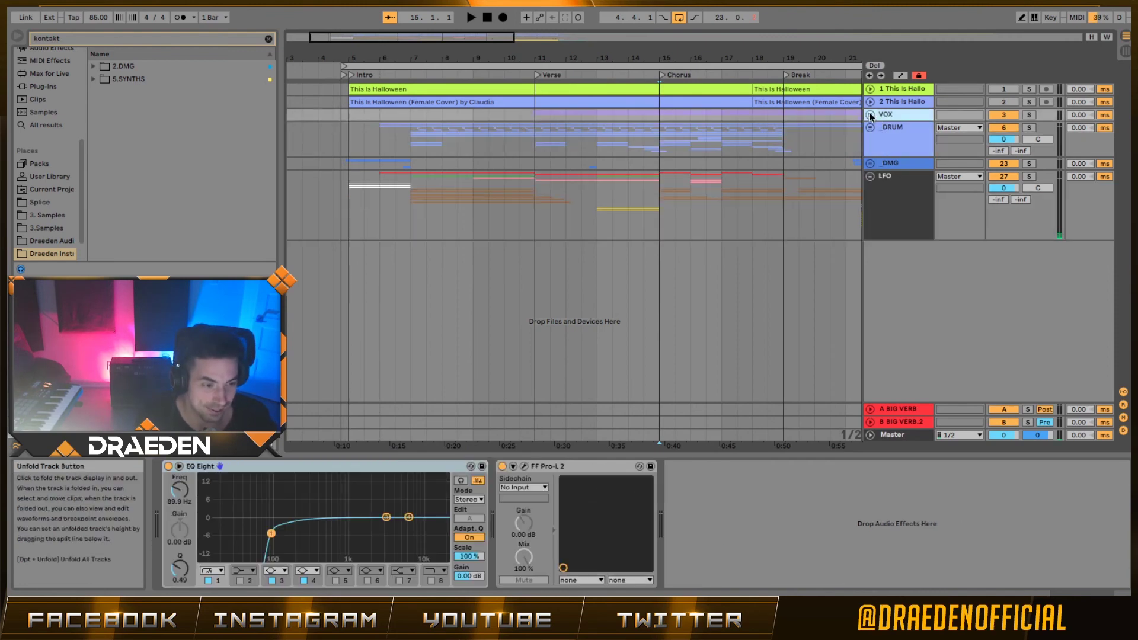
pyautogui.click(869, 115)
pyautogui.click(913, 172)
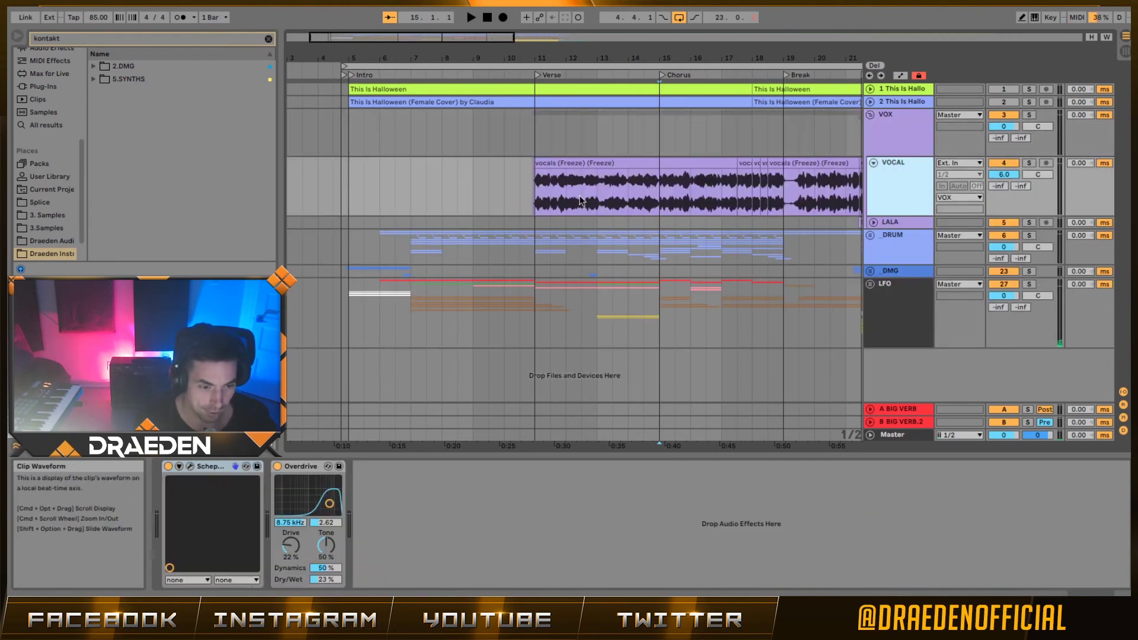
# Change the colour of the two This Is Halloween reference tracks, 1 and 2, to black.
pyautogui.click(406, 89)
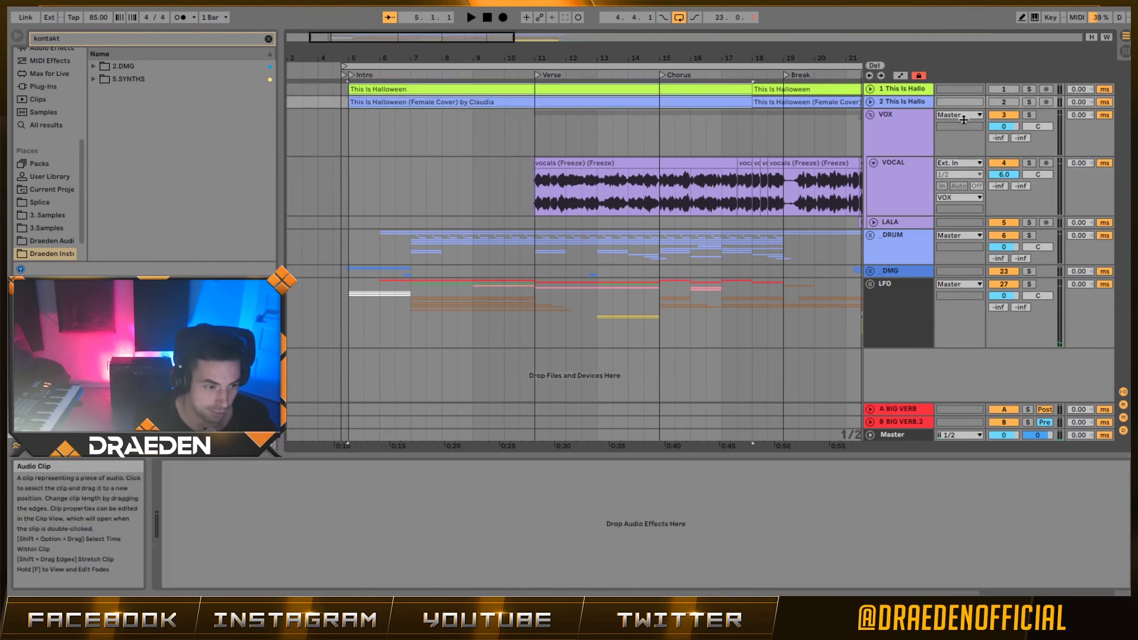
pyautogui.rightClick(900, 90)
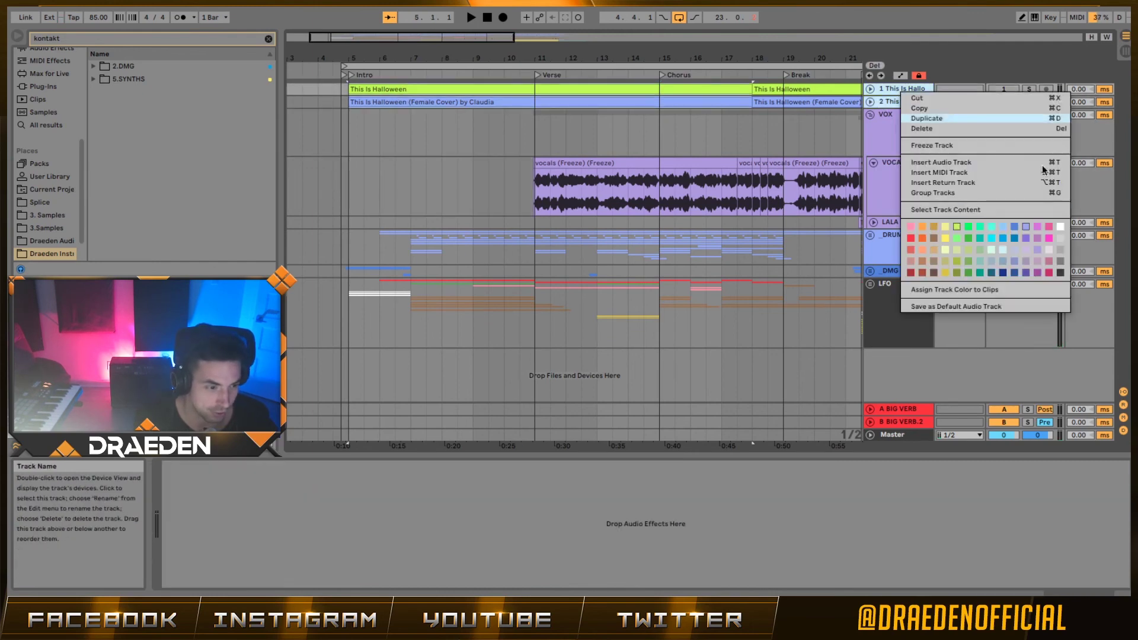
pyautogui.click(1061, 273)
pyautogui.click(897, 91)
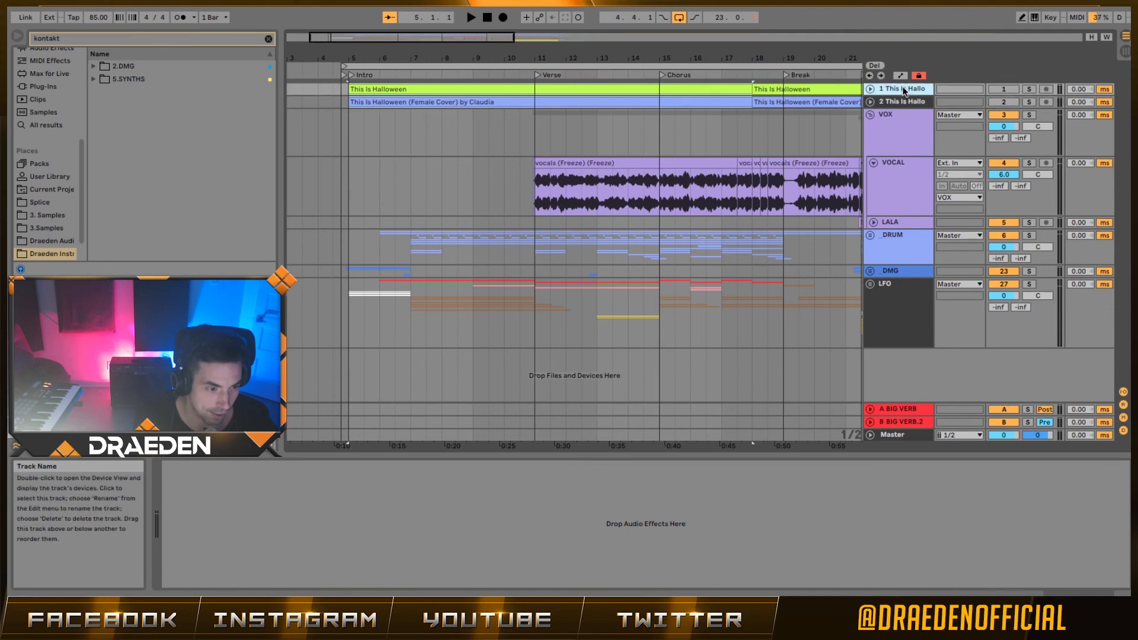
# Examine the waveforms of the two This Is Halloween reference tracks, particularly the female cover from bar 5 to bar 7.
pyautogui.click(870, 89)
pyautogui.click(870, 89)
pyautogui.click(870, 102)
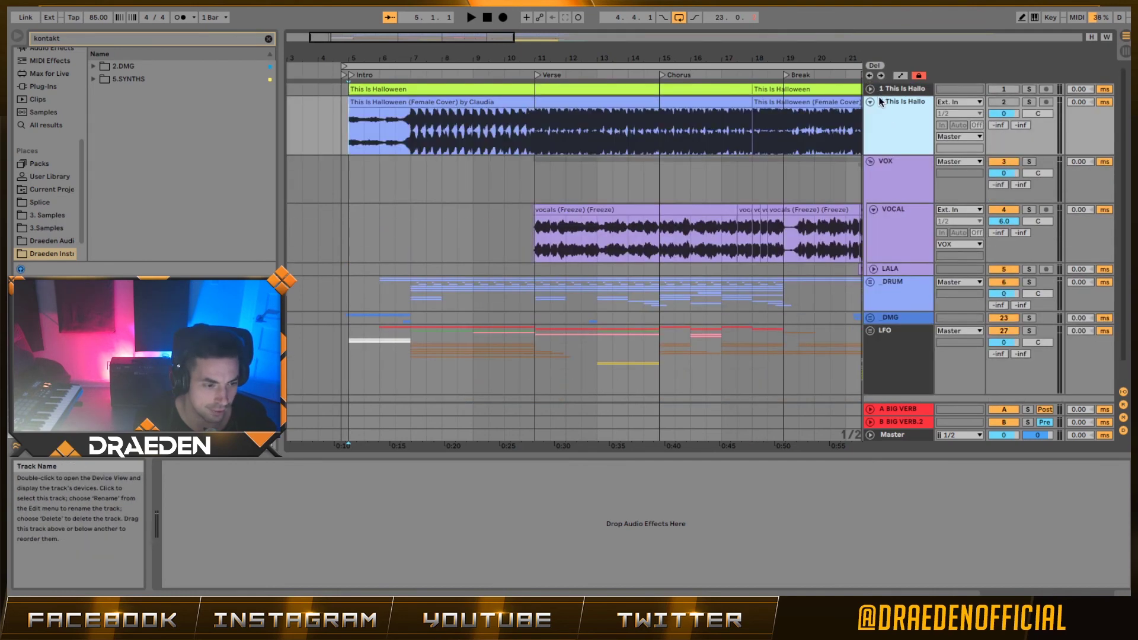
pyautogui.click(870, 102)
pyautogui.click(870, 102)
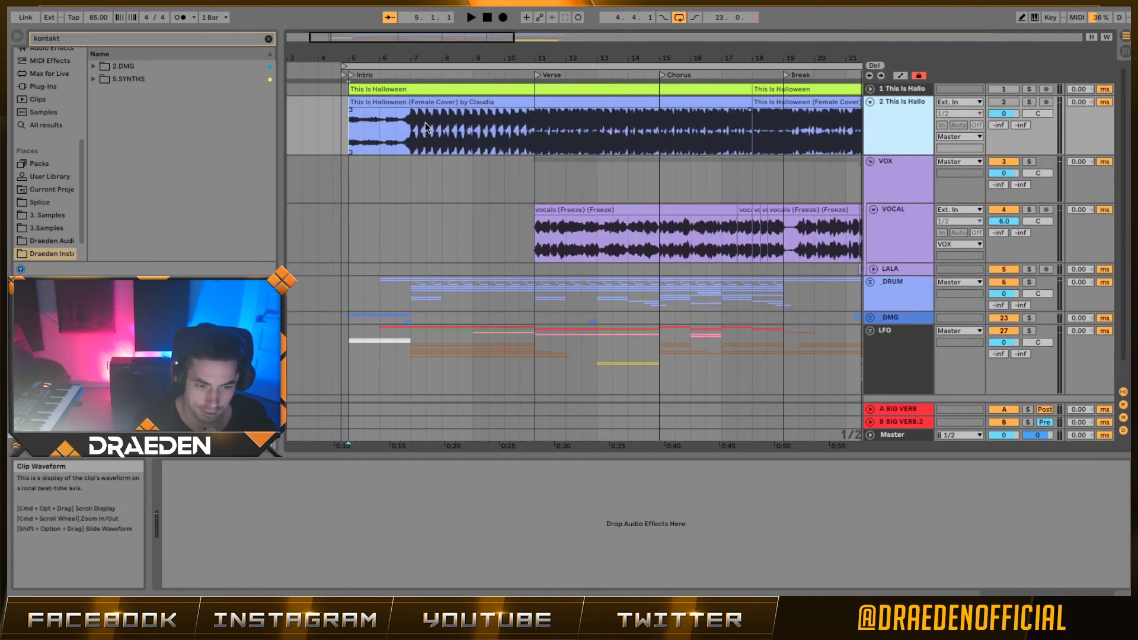
pyautogui.click(416, 147)
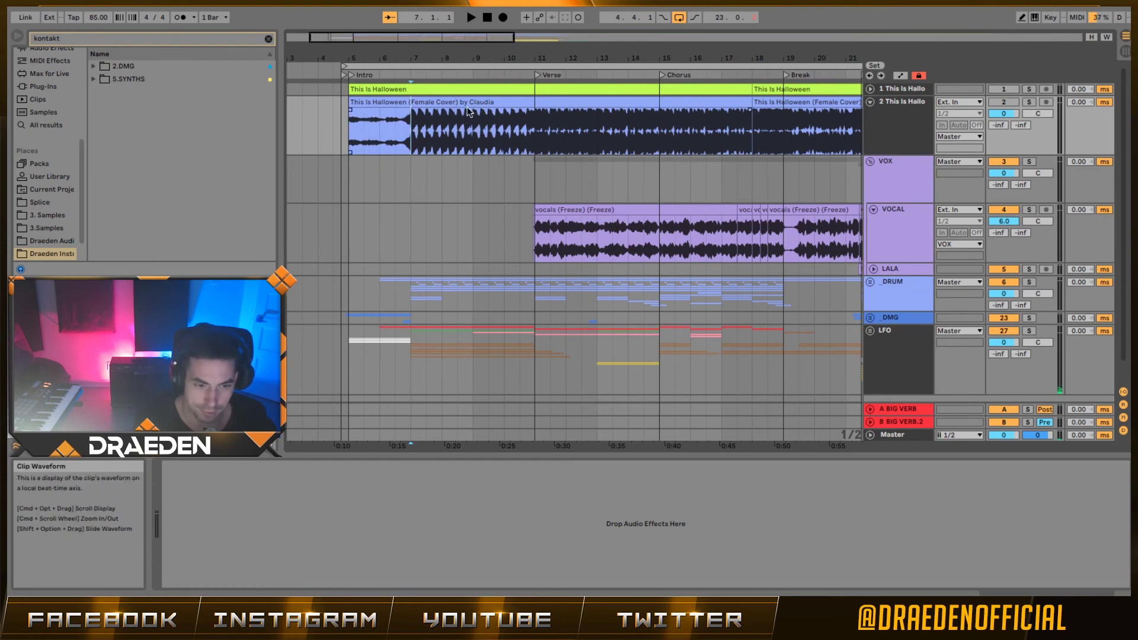
pyautogui.click(342, 144)
pyautogui.click(915, 102)
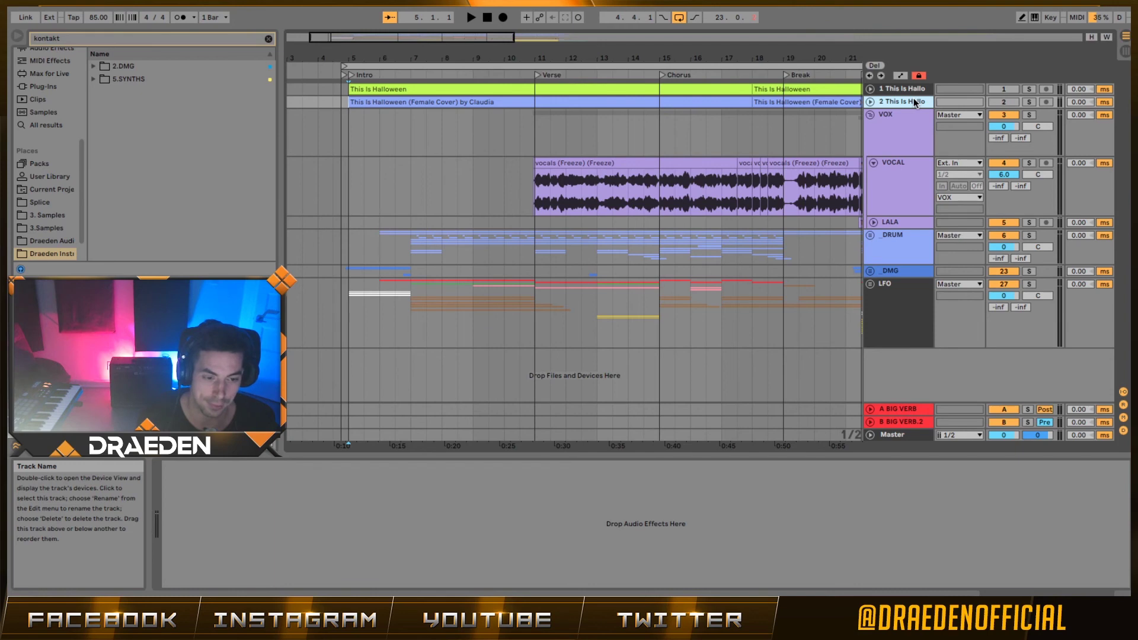
# Solo the VOCAL track, listen to it from 10.3.1 up to the Chorus, and fold the track.
pyautogui.click(924, 113)
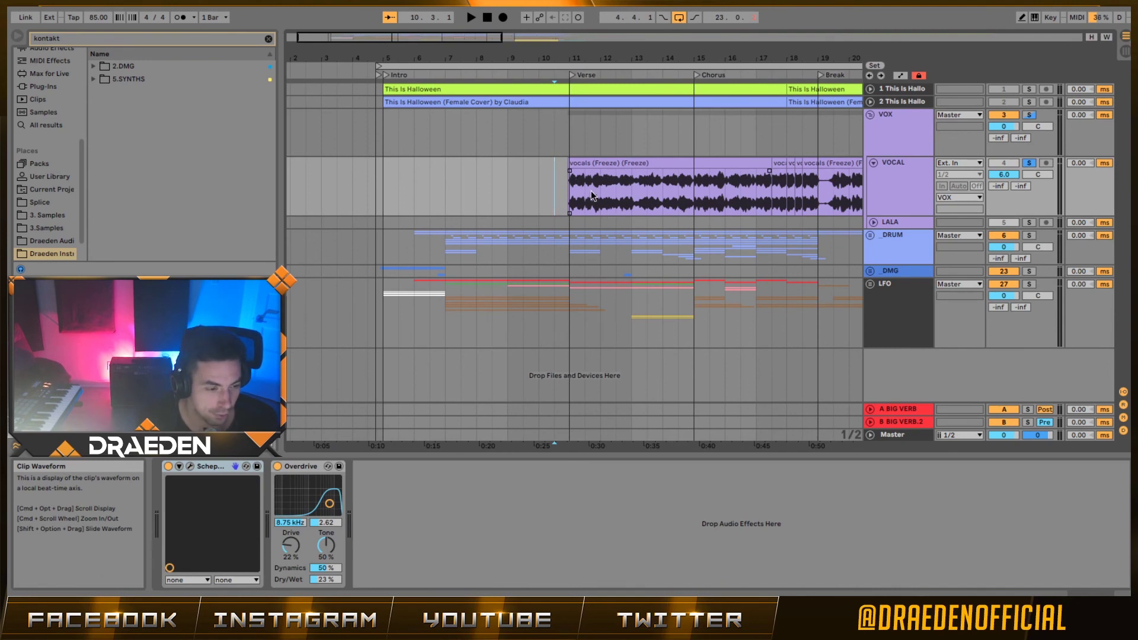
pyautogui.press('space')
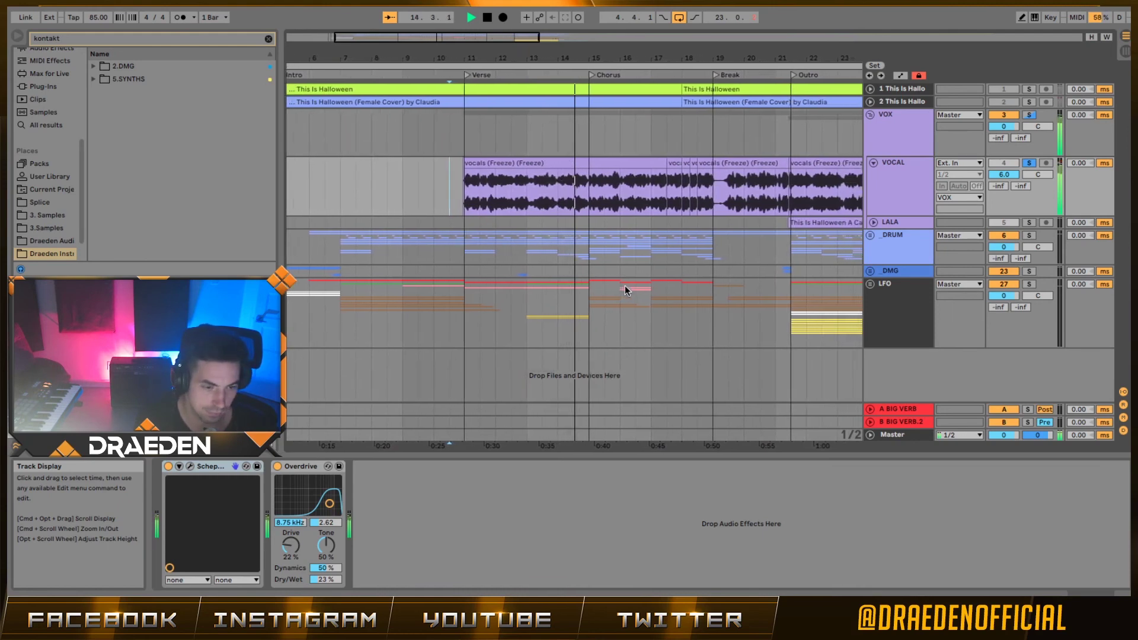
pyautogui.press('space')
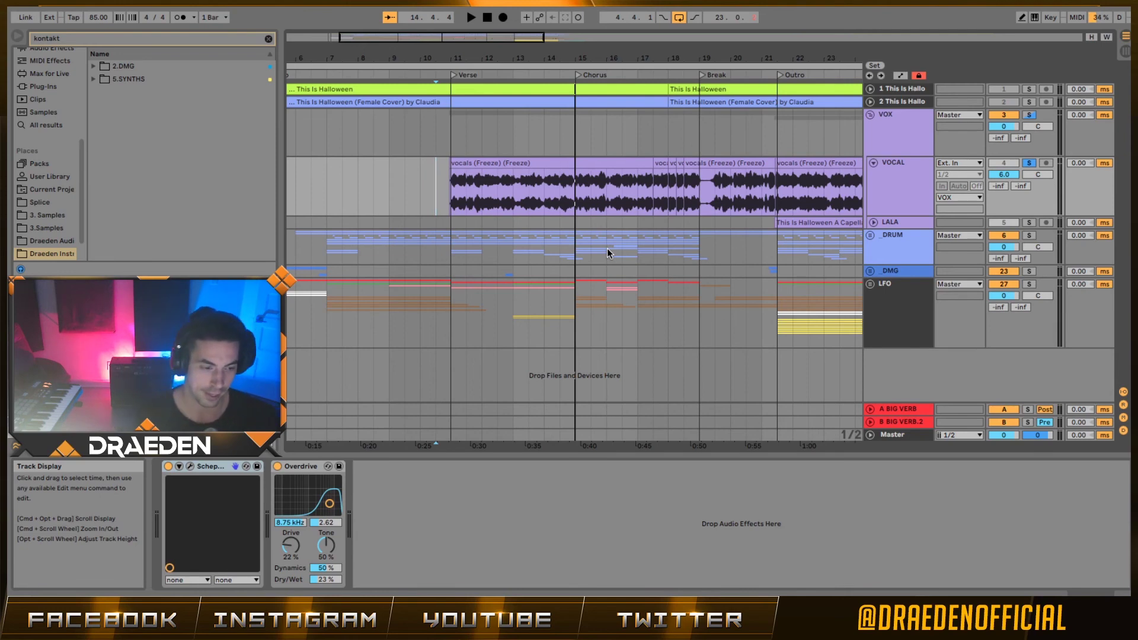
pyautogui.click(872, 163)
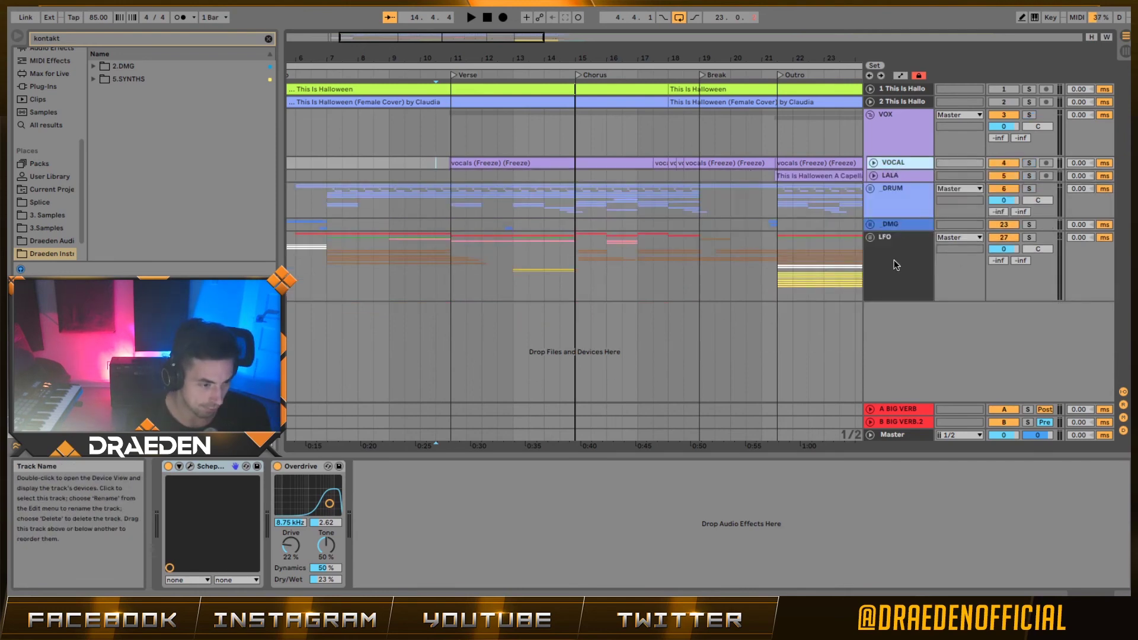
# Unfold the LFO group, solo its KEYS subgroup and play it from the Intro at bar 5.
pyautogui.click(881, 240)
pyautogui.click(870, 237)
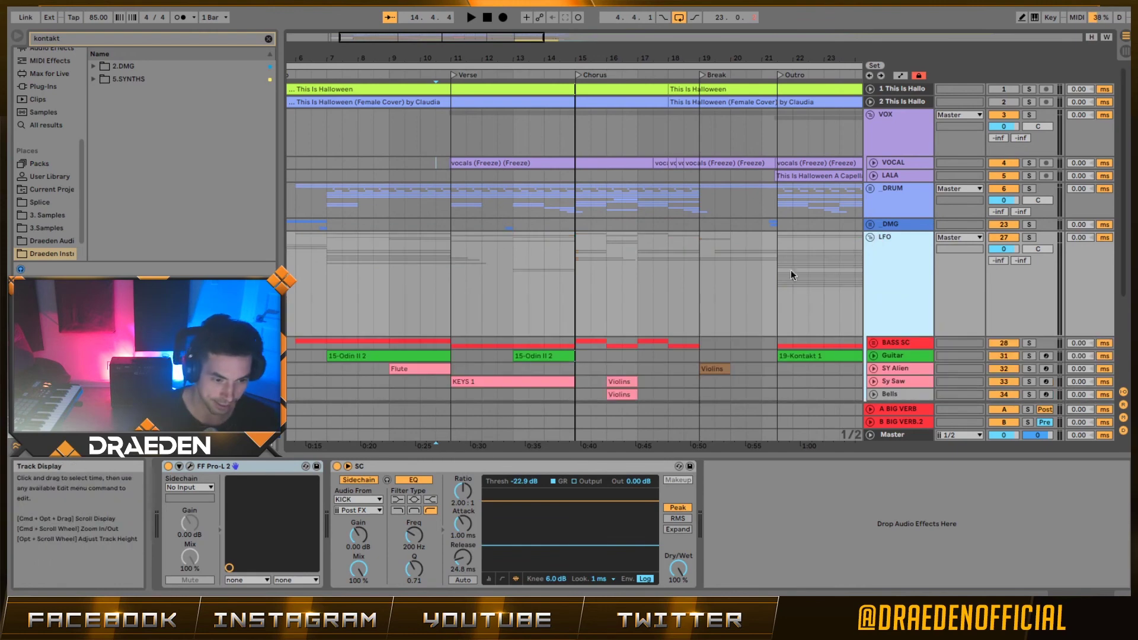
pyautogui.scroll(-3, 609, 282)
pyautogui.hscroll(-5, 610, 282)
pyautogui.click(412, 313)
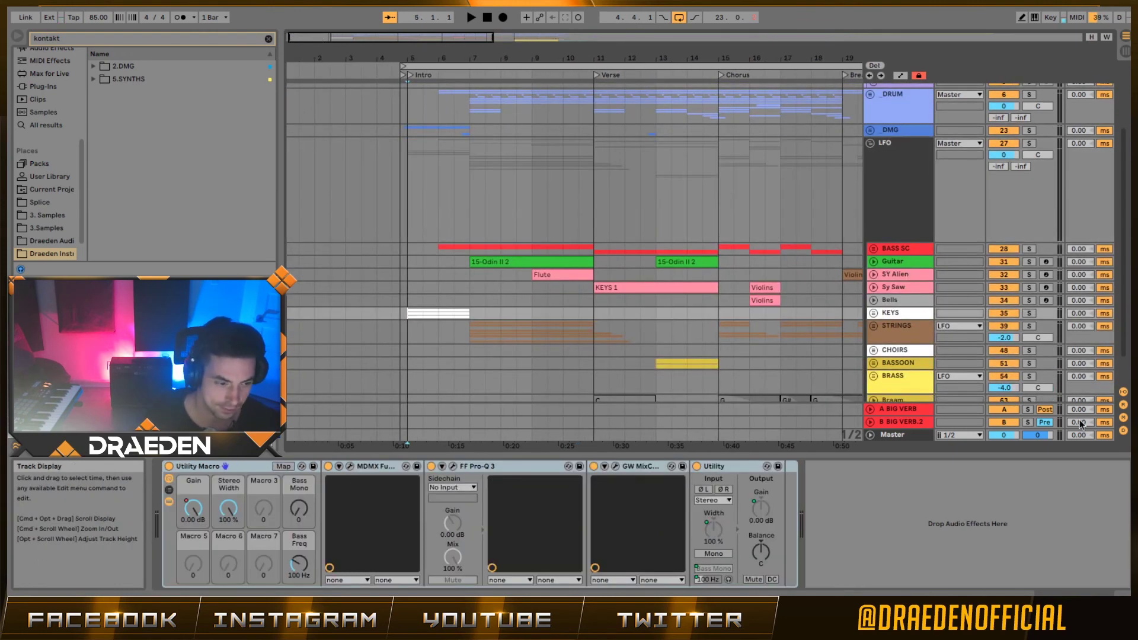
pyautogui.click(1029, 313)
pyautogui.press('space')
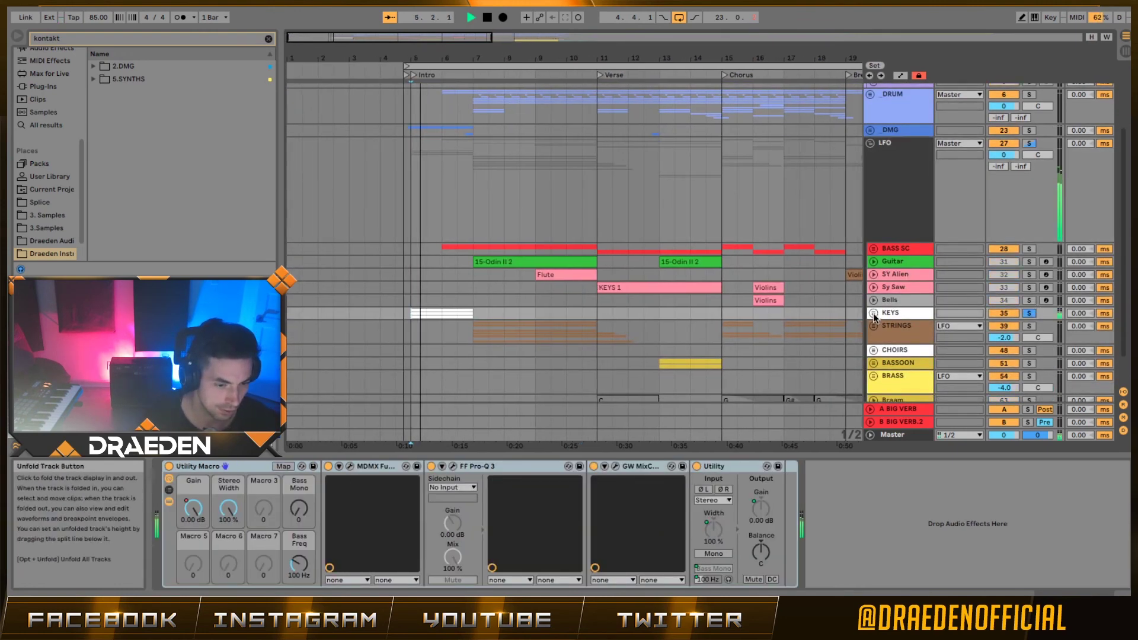
# Unfold the KEYS subgroup, solo its Synth Pad track and select the KEYS 1 clip there, with playback stopped.
pyautogui.click(873, 313)
pyautogui.scroll(-3, 905, 330)
pyautogui.click(905, 304)
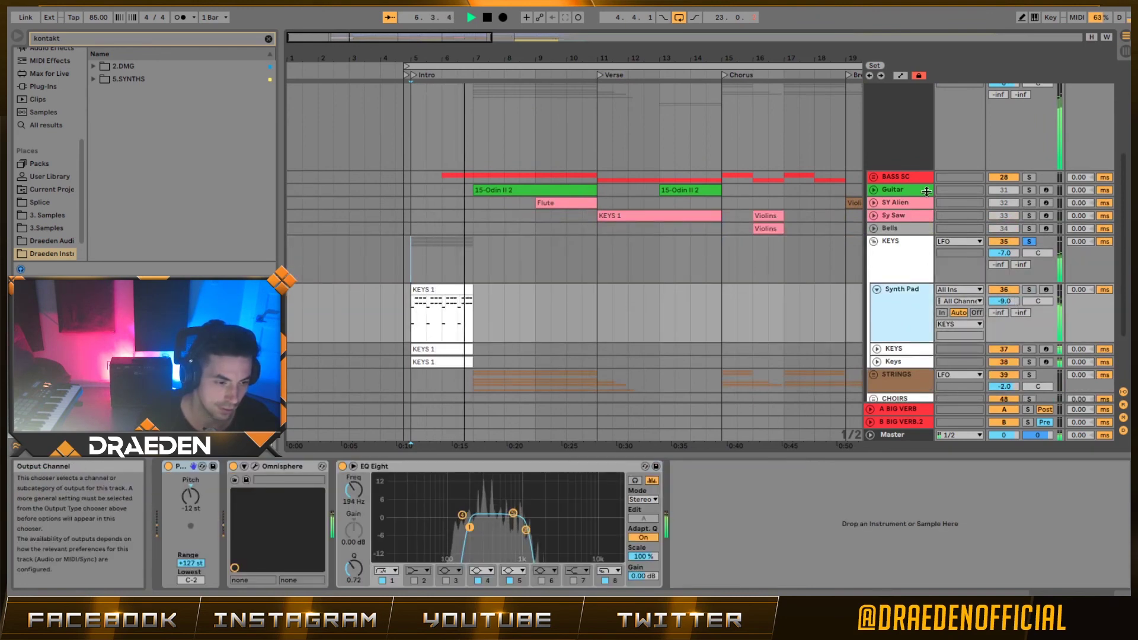
pyautogui.click(912, 155)
pyautogui.press('space')
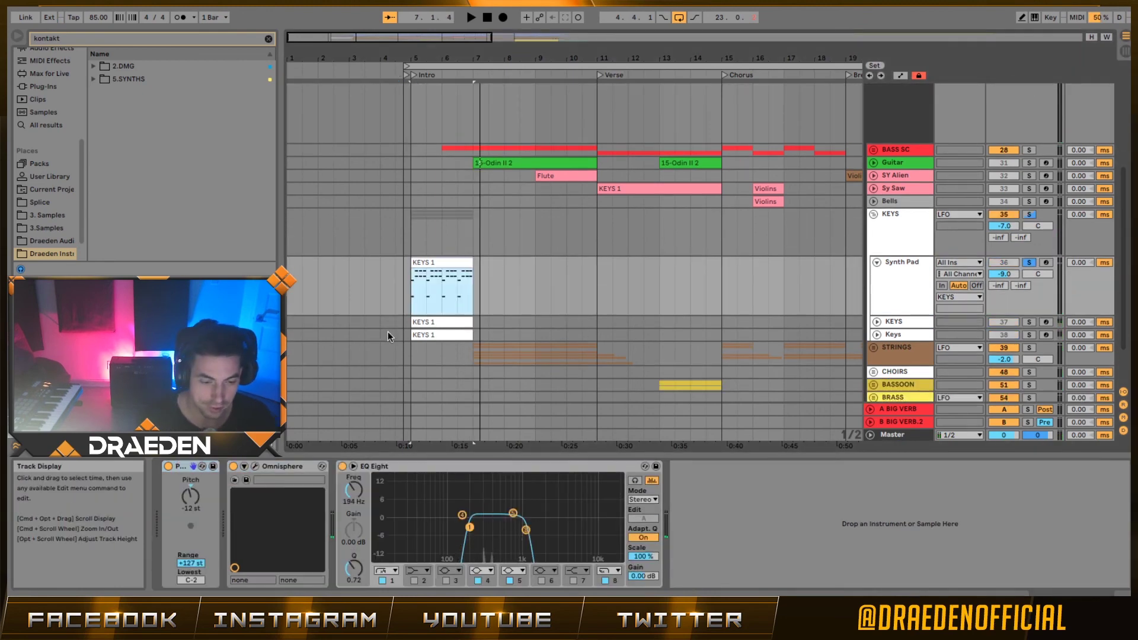
# Listen to the Synth Pad clip from bar 5 while inspecting its Omnisphere patch, and close the plug-in window.
pyautogui.click(254, 465)
pyautogui.press('space')
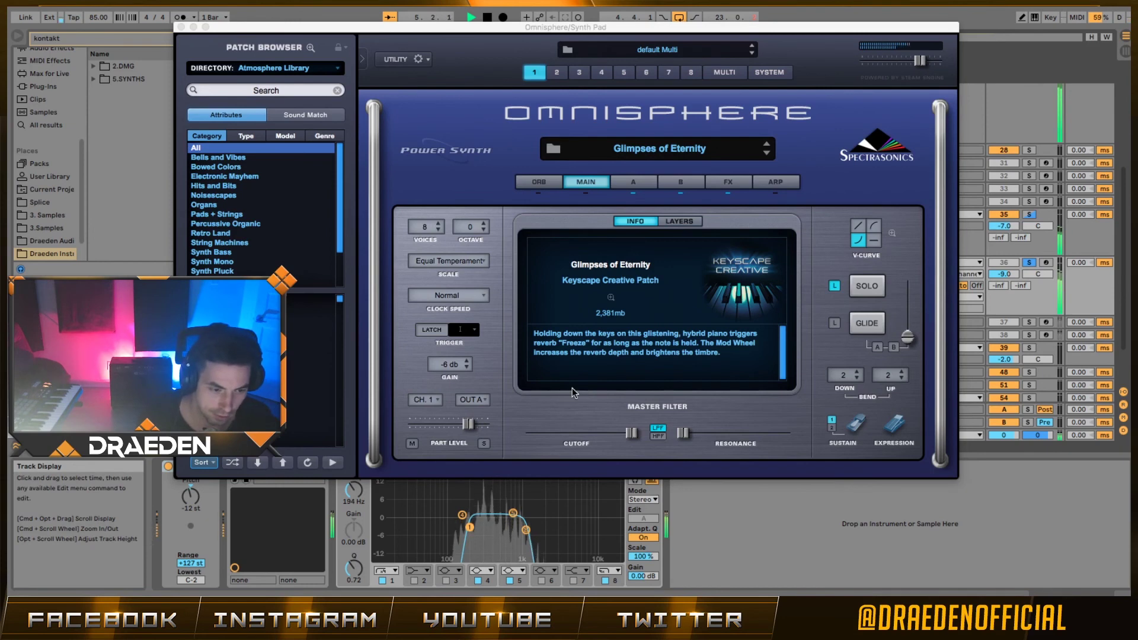
pyautogui.click(179, 26)
# Solo track 37 KEYS instead, play it from bar 5 and inspect its Omnisphere patch, closing the plug-in window.
pyautogui.click(1029, 323)
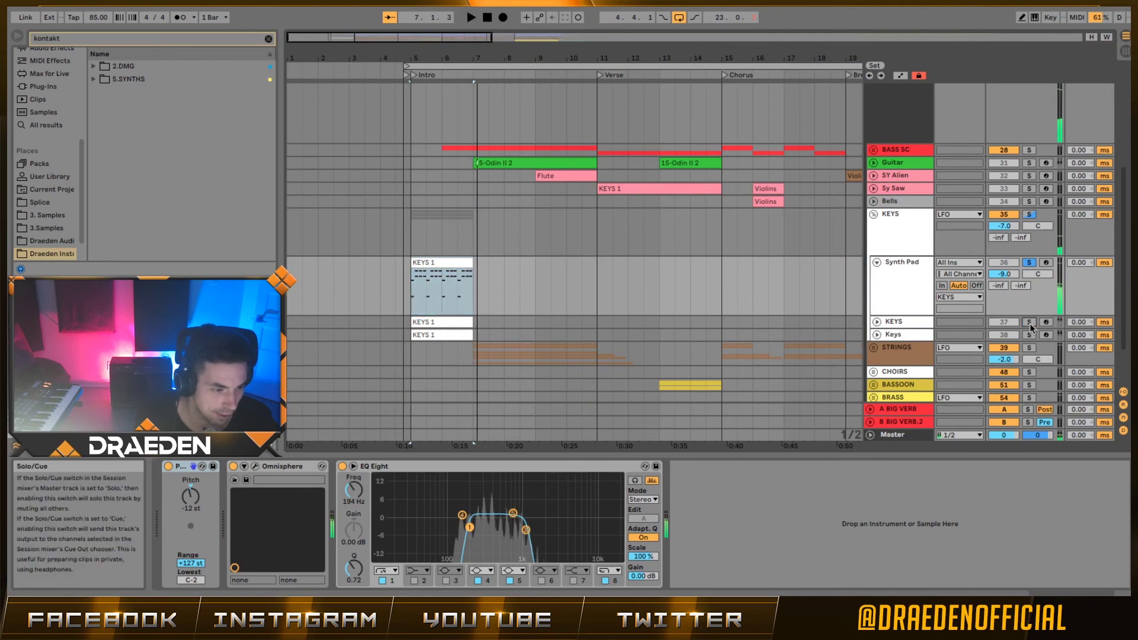
pyautogui.press('space')
pyautogui.click(905, 322)
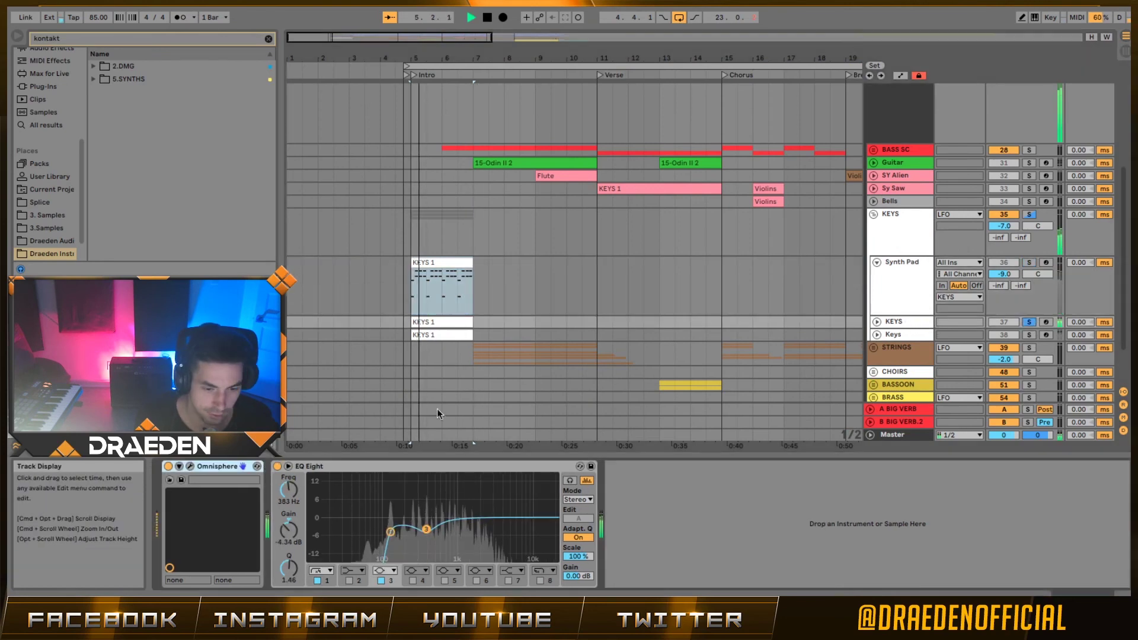
pyautogui.click(190, 467)
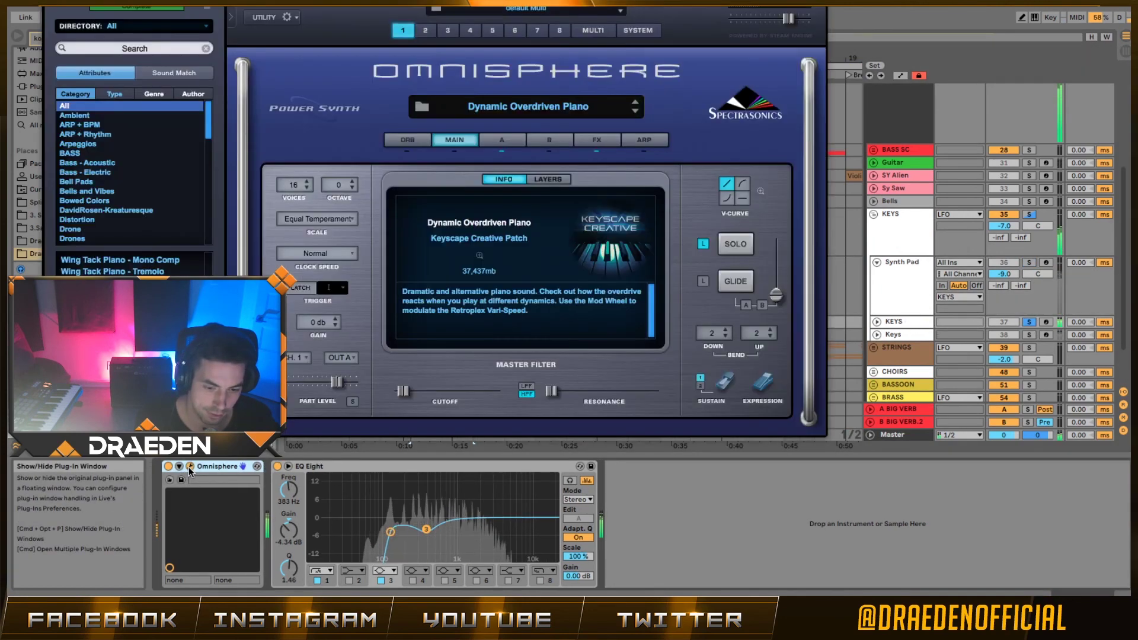
pyautogui.click(190, 467)
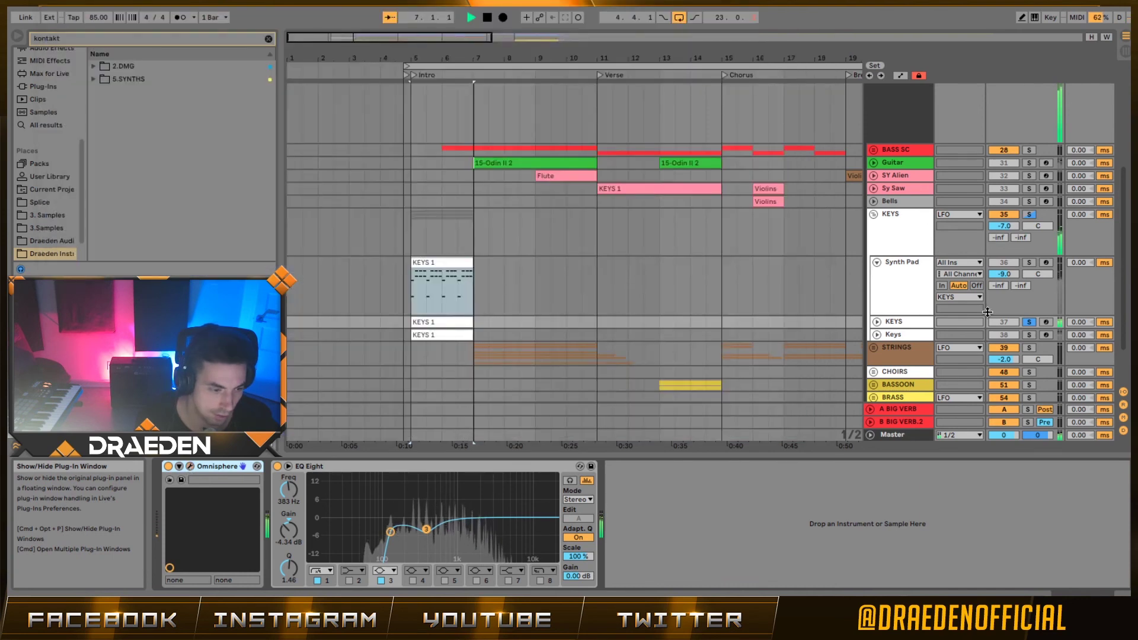
# Solo track 38 Keys instead, play it from bar 5 and open its Omnisphere plug-in window.
pyautogui.click(1030, 335)
pyautogui.press('space')
pyautogui.press('space')
pyautogui.click(900, 336)
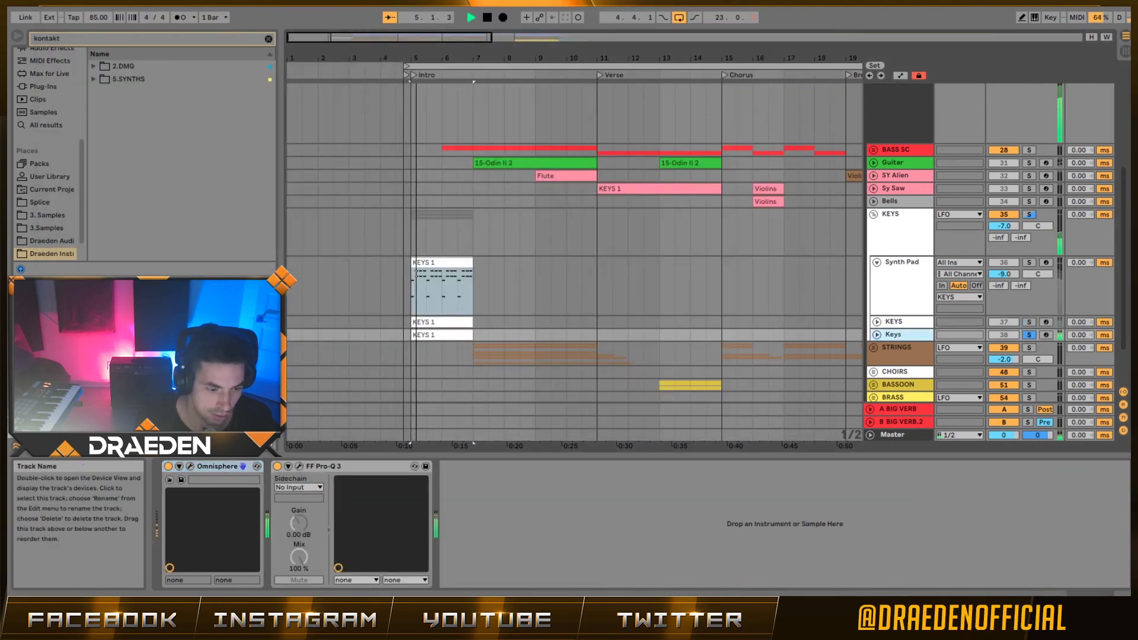
pyautogui.click(189, 467)
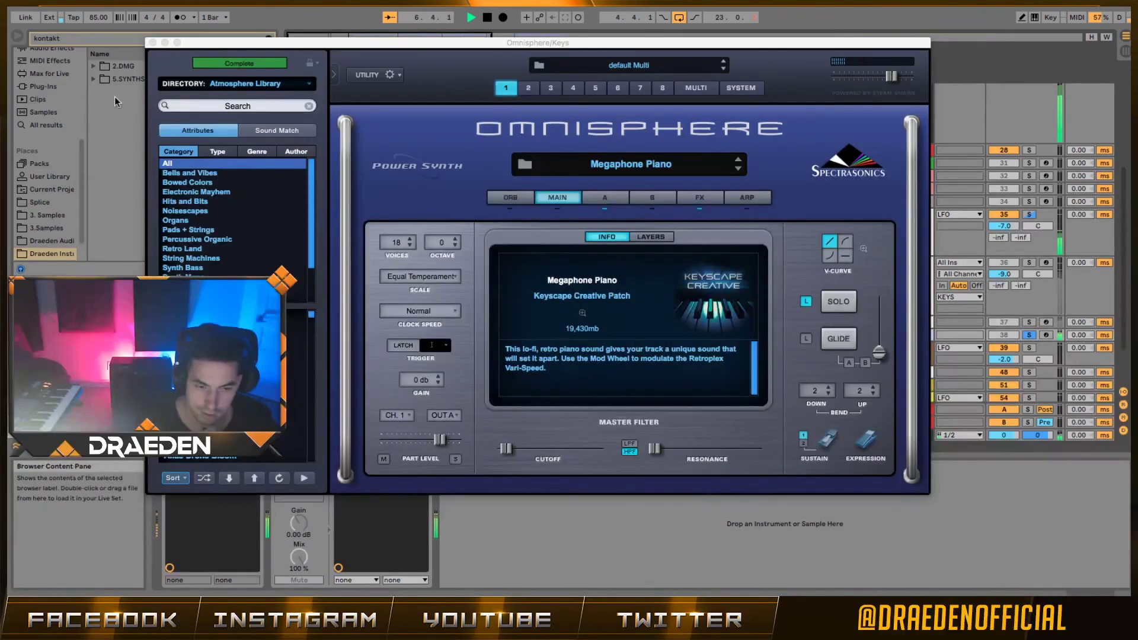
# Close the Omnisphere window, stop playback and look over the FF Pro-Q 3 in the KEYS group's effect chain.
pyautogui.click(159, 42)
pyautogui.press('space')
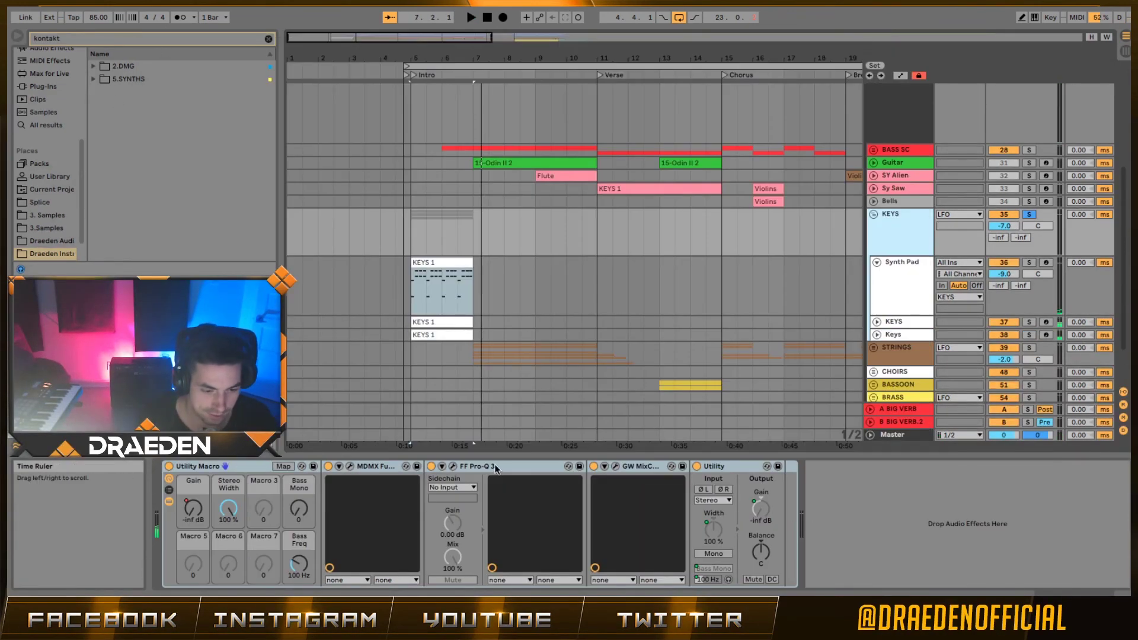
pyautogui.click(445, 465)
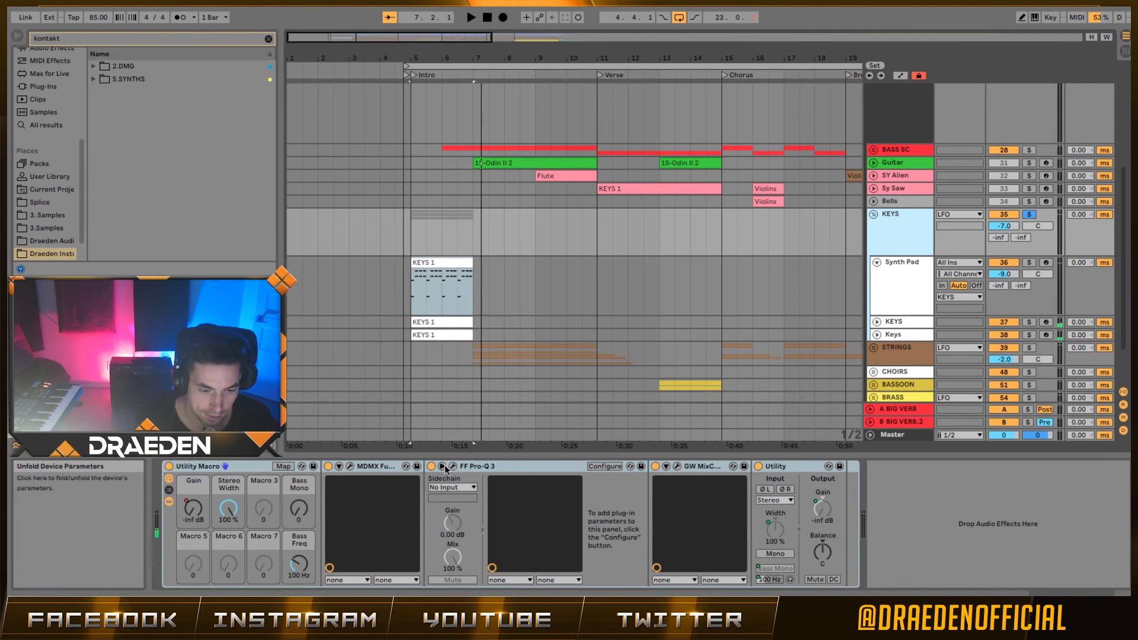
pyautogui.click(443, 465)
pyautogui.click(453, 467)
pyautogui.click(453, 467)
# Play the whole soloed KEYS group from bar 5 and fold its Synth Pad track.
pyautogui.press('space')
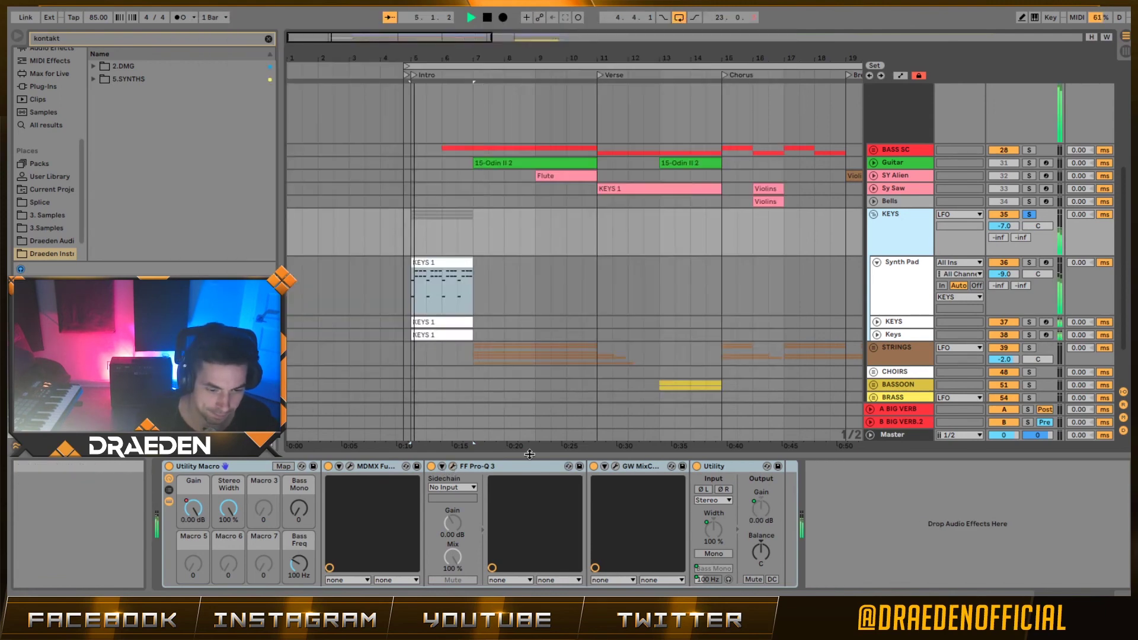
pyautogui.click(883, 280)
pyautogui.click(876, 263)
pyautogui.click(888, 224)
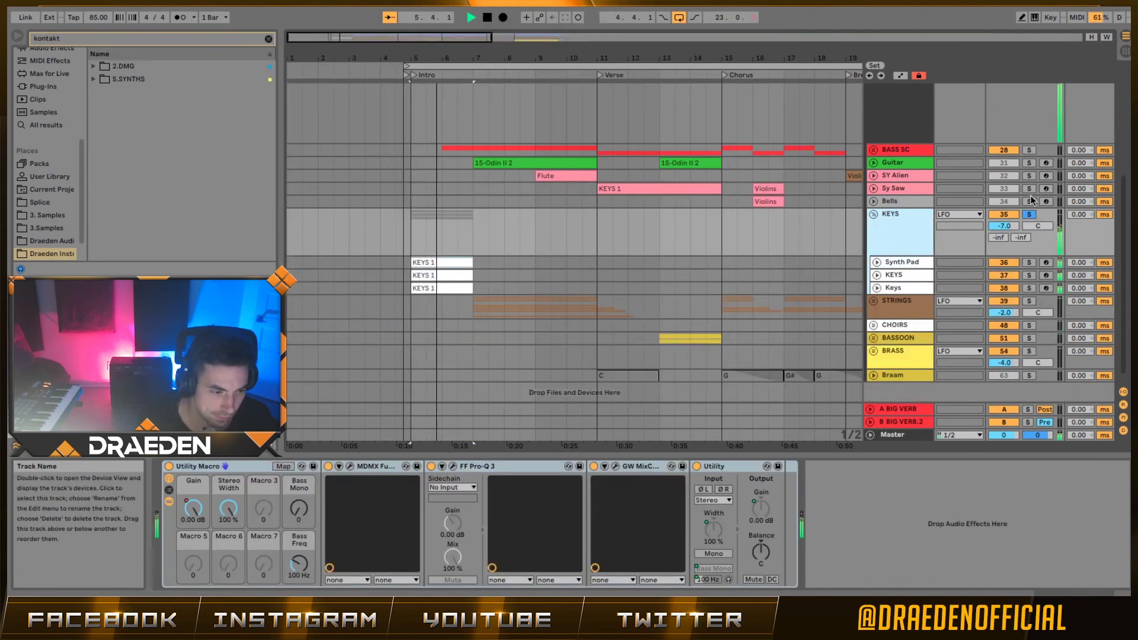
# Solo the Bass track and play it from bar 6, switching its audio effect rack off and back on.
pyautogui.scroll(3, 889, 225)
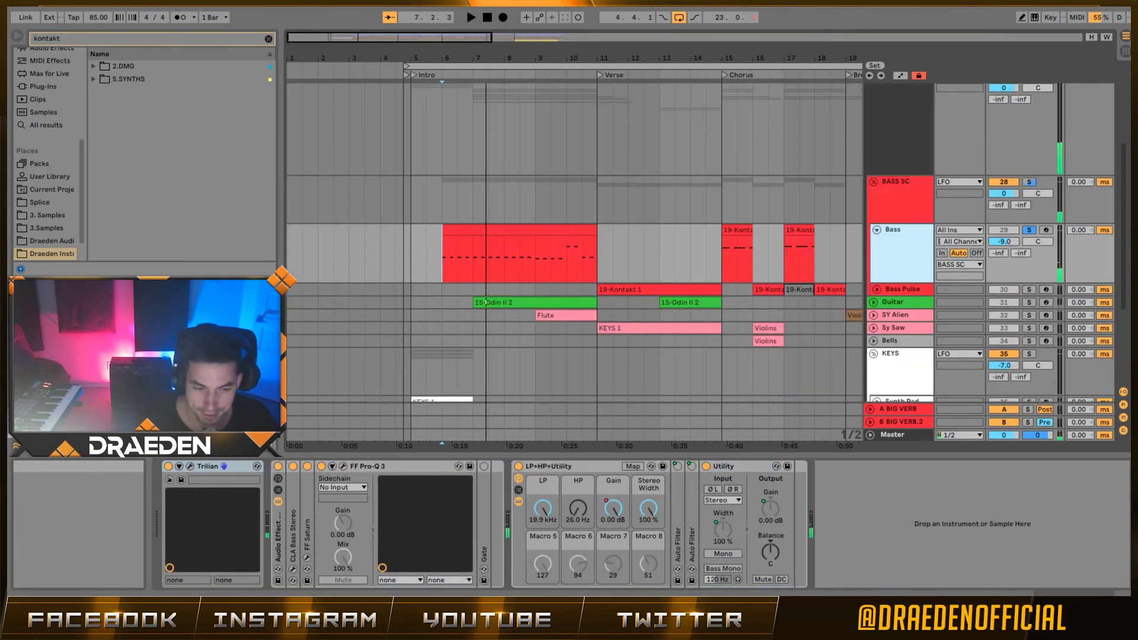
pyautogui.click(442, 255)
pyautogui.press('space')
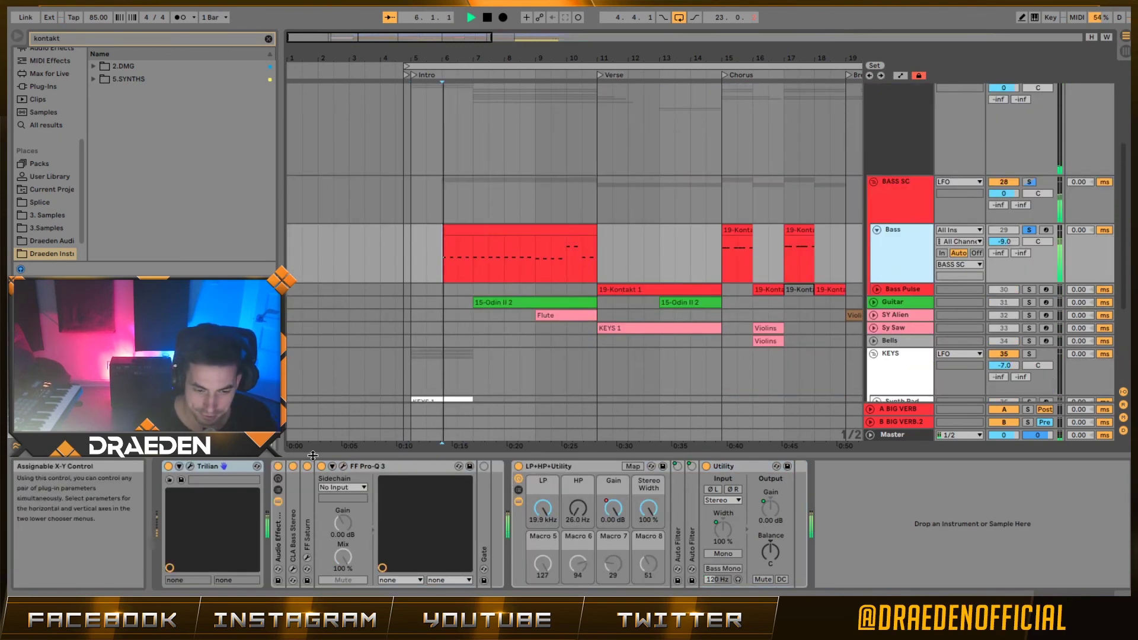
pyautogui.click(278, 466)
pyautogui.click(278, 466)
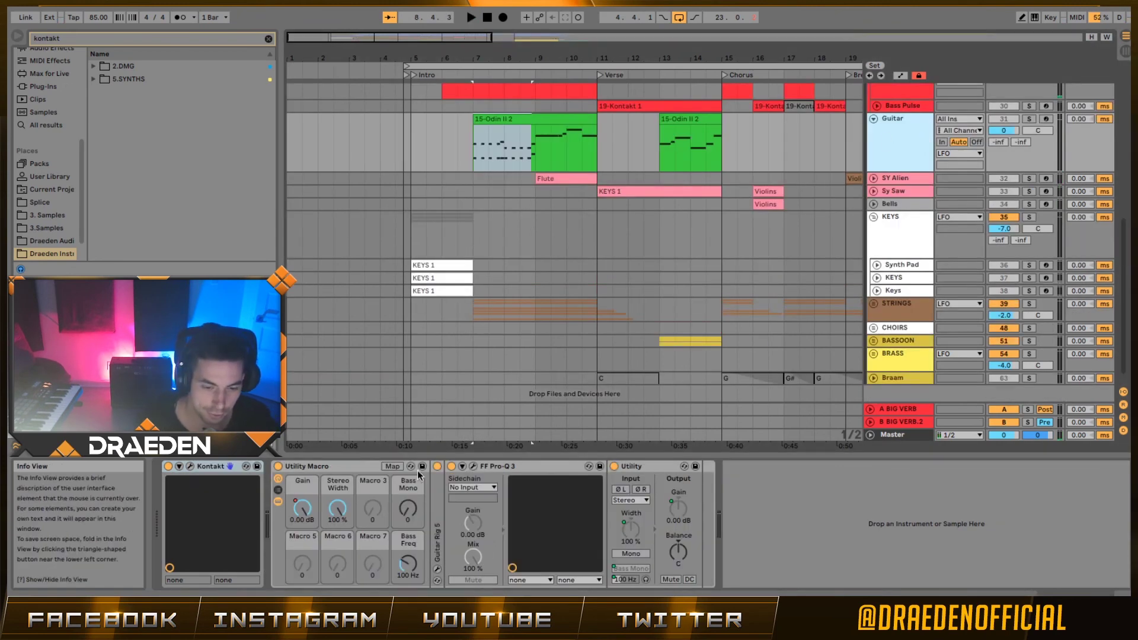
# Inspect the Guitar track's Kontakt instrument and its Guitar Rig 5 preset, closing each plug-in window.
pyautogui.click(208, 473)
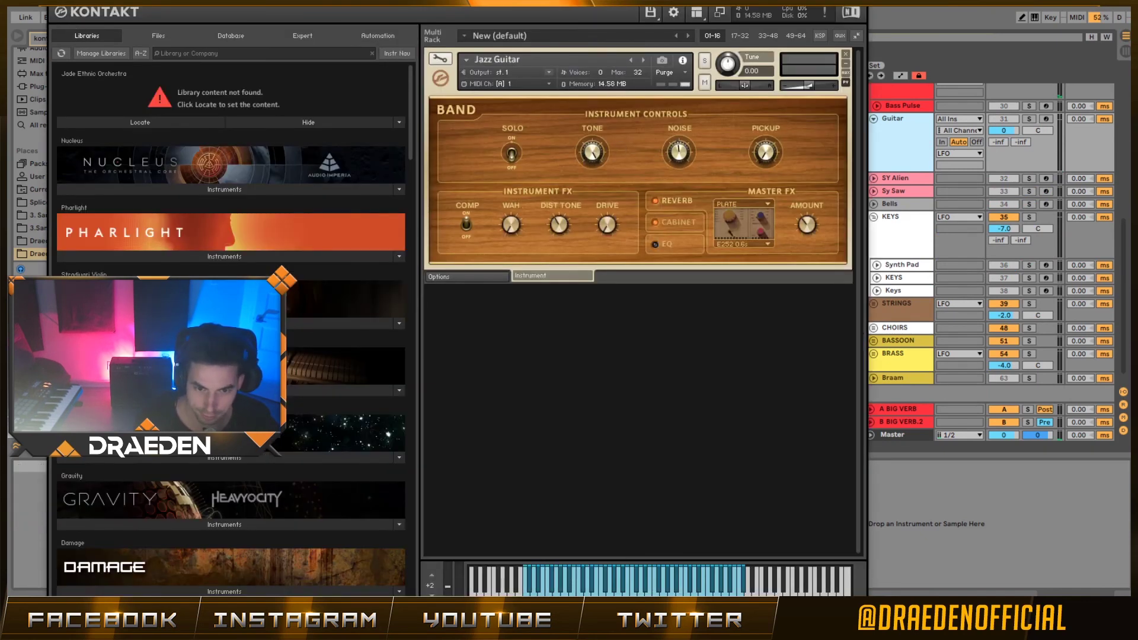
pyautogui.click(56, 3)
pyautogui.click(437, 569)
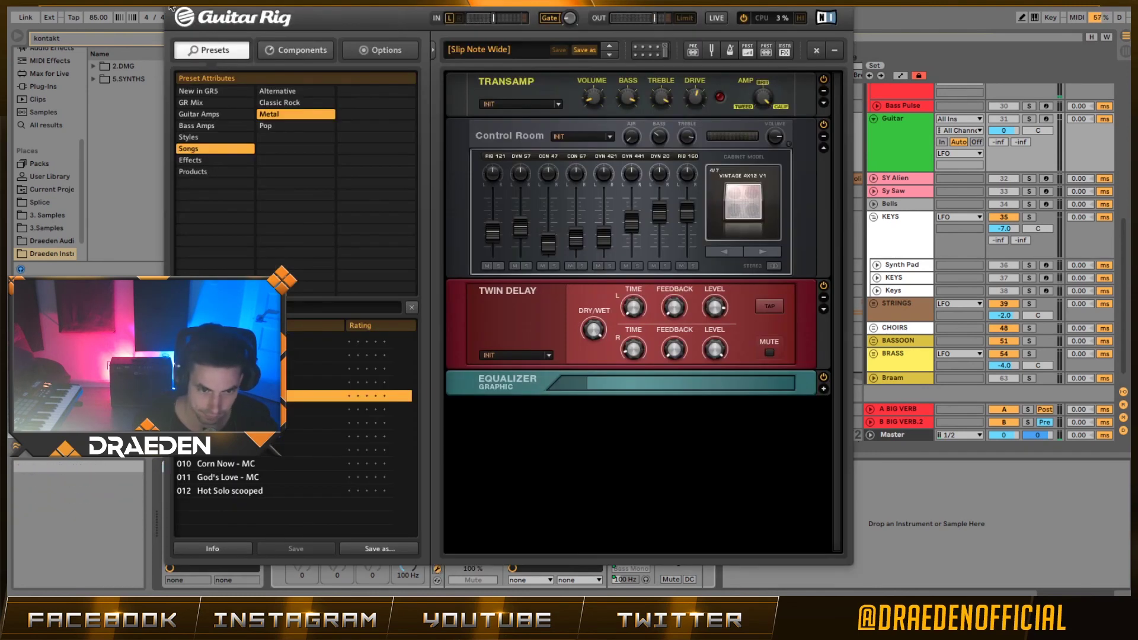
pyautogui.click(172, 3)
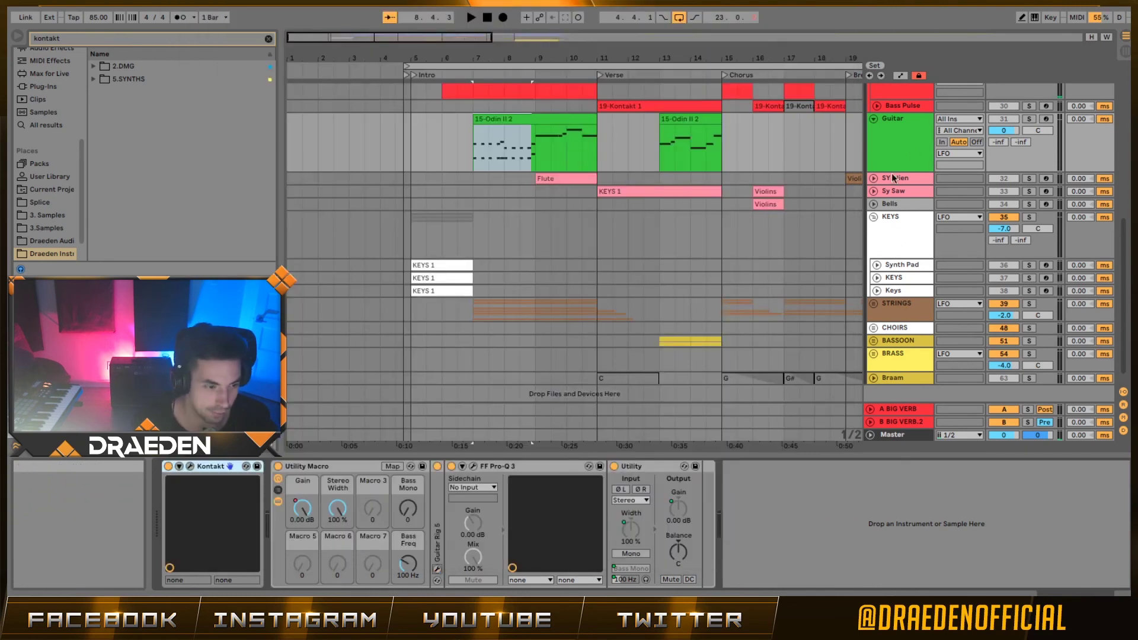
# Examine the MIDI notes of the Guitar track's first 15-Odin II 2 clip and hide the clip editor again.
pyautogui.click(878, 143)
pyautogui.doubleClick(537, 114)
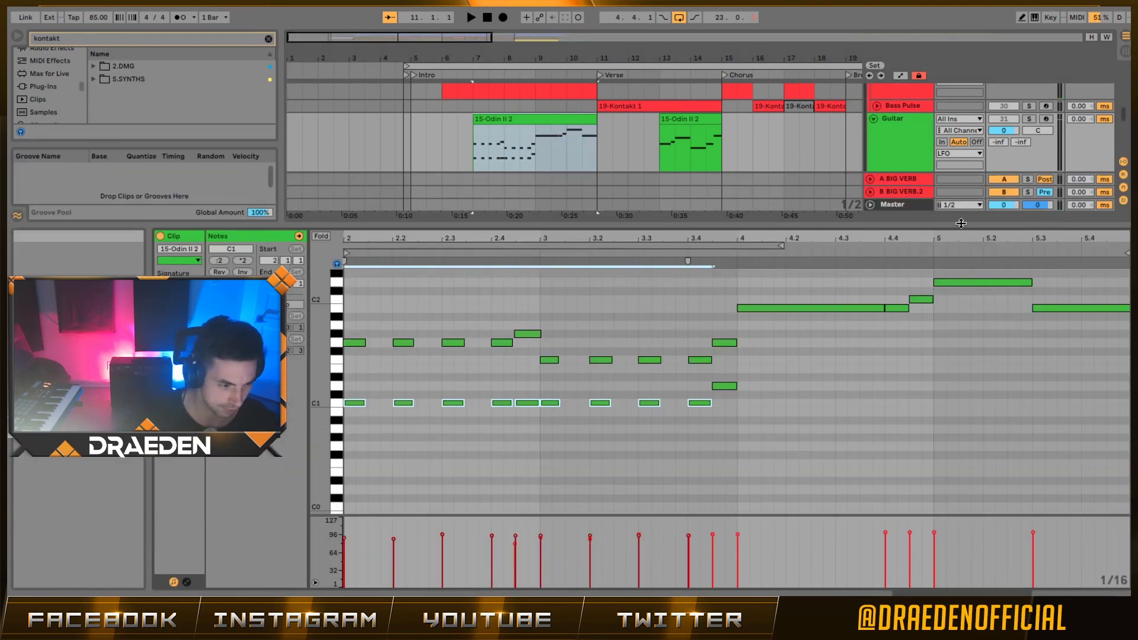
pyautogui.hotkey('ctrl', 'alt', 'l')
pyautogui.click(895, 270)
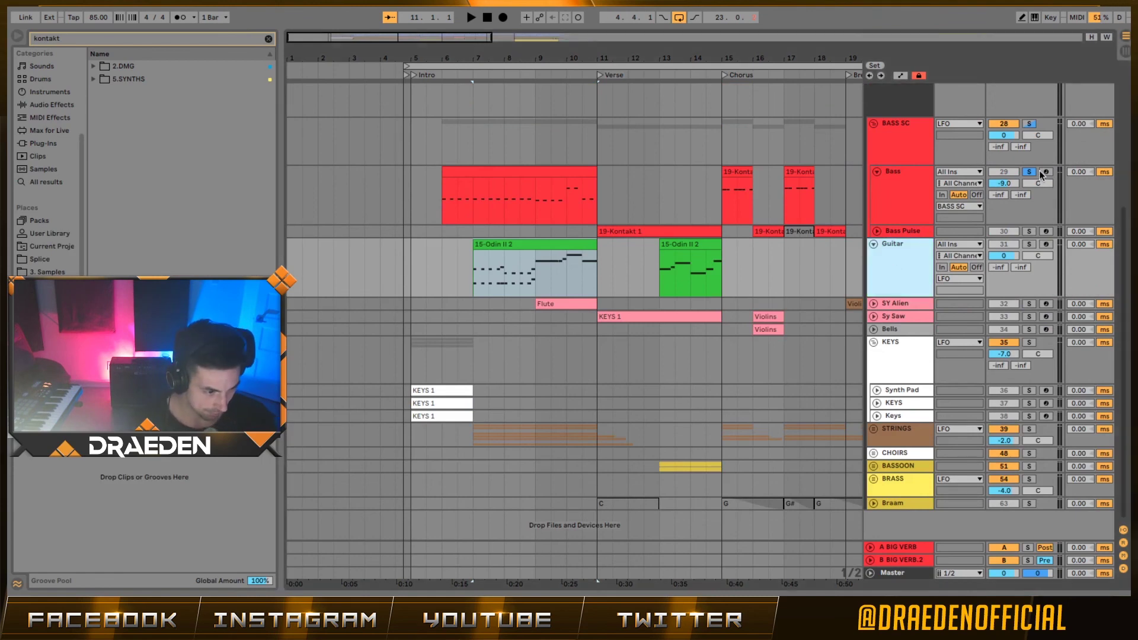
# Solo SY Alien instead of Bass, show its devices and play its Flute clip from bar 9.
pyautogui.click(1028, 172)
pyautogui.click(888, 267)
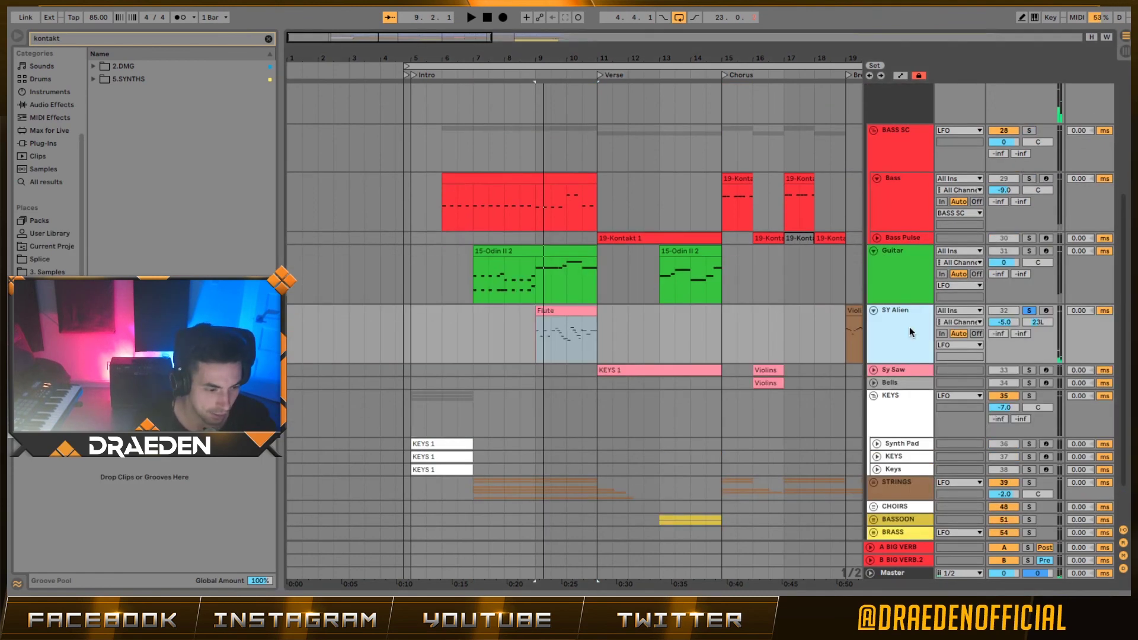
pyautogui.doubleClick(901, 323)
pyautogui.scroll(-2, 834, 385)
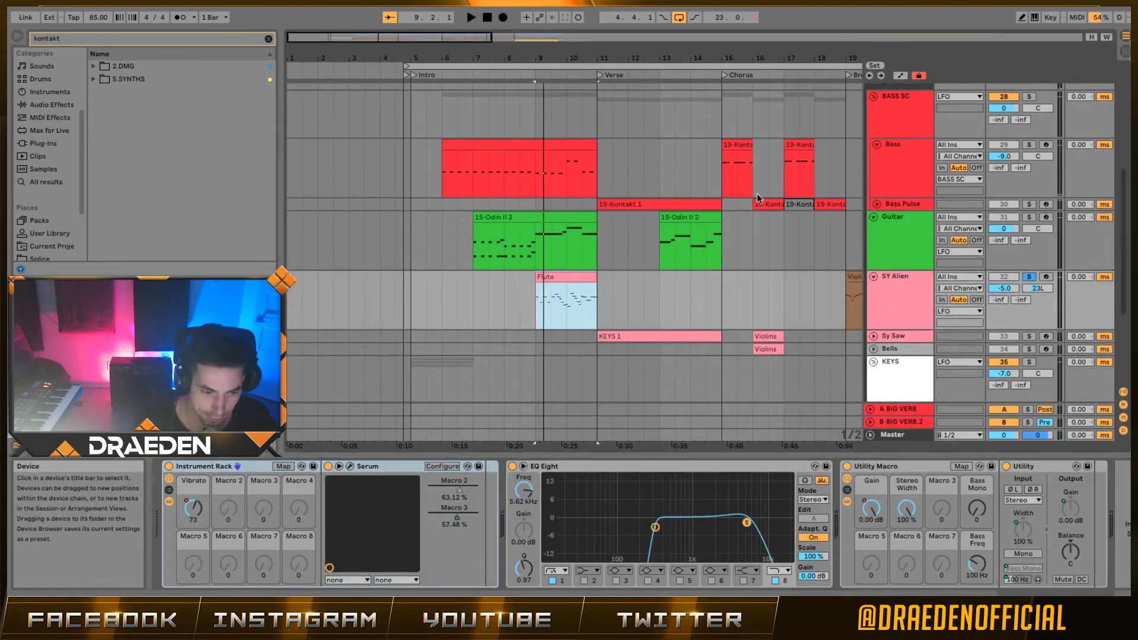
pyautogui.click(556, 287)
pyautogui.click(555, 286)
pyautogui.press('space')
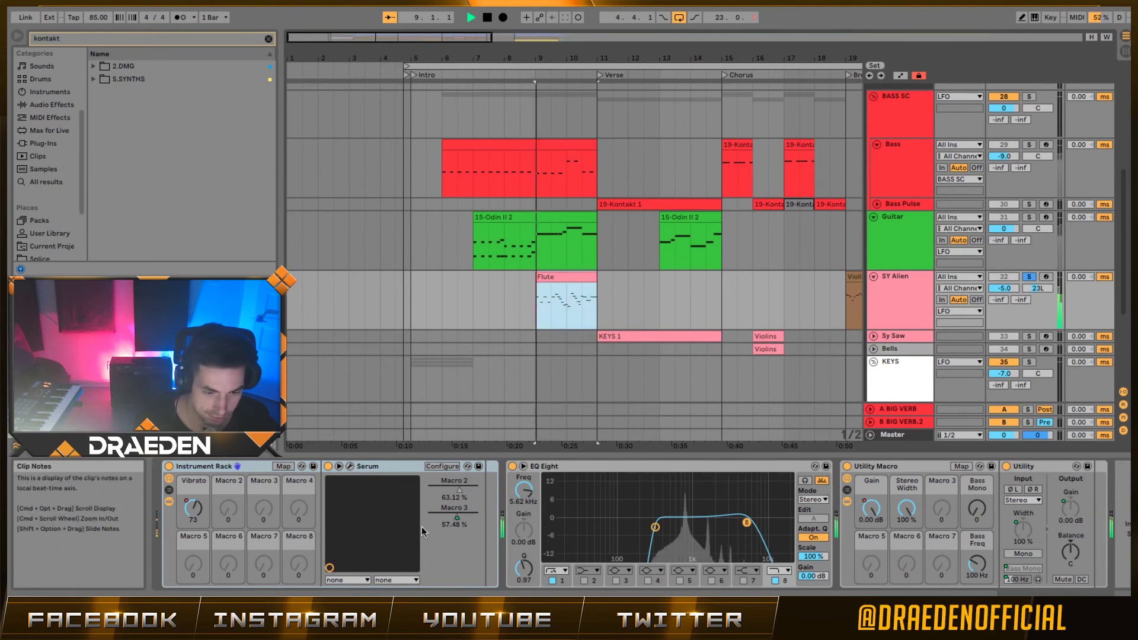
# Inspect SY Alien's Serum patch and its Leads preset list without changing the preset, and close the plug-in window.
pyautogui.click(350, 468)
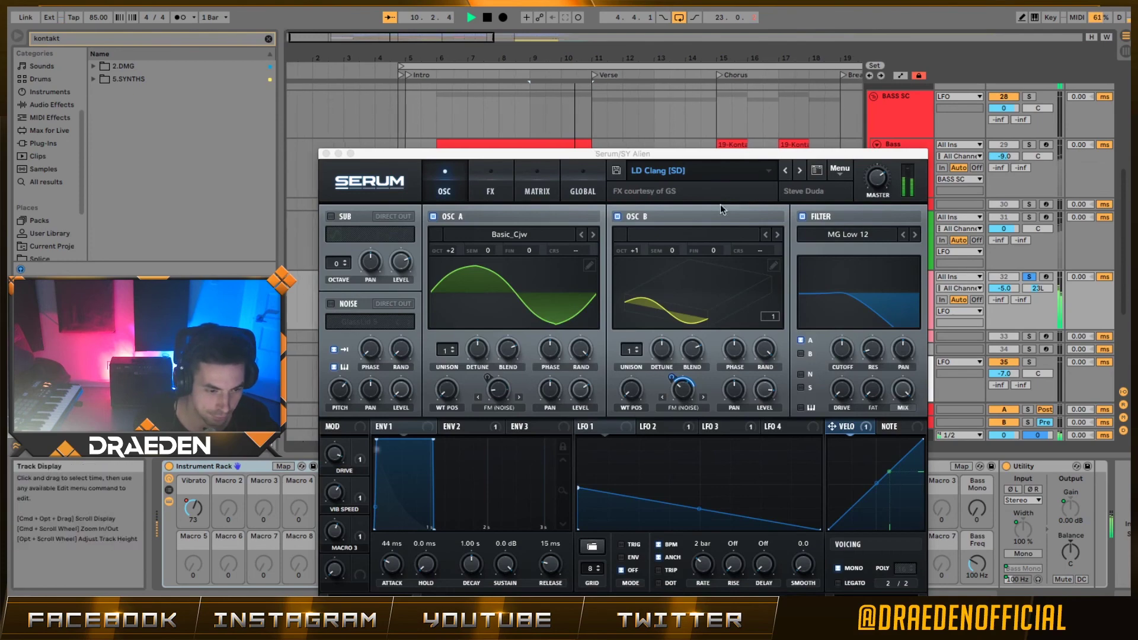
pyautogui.click(712, 171)
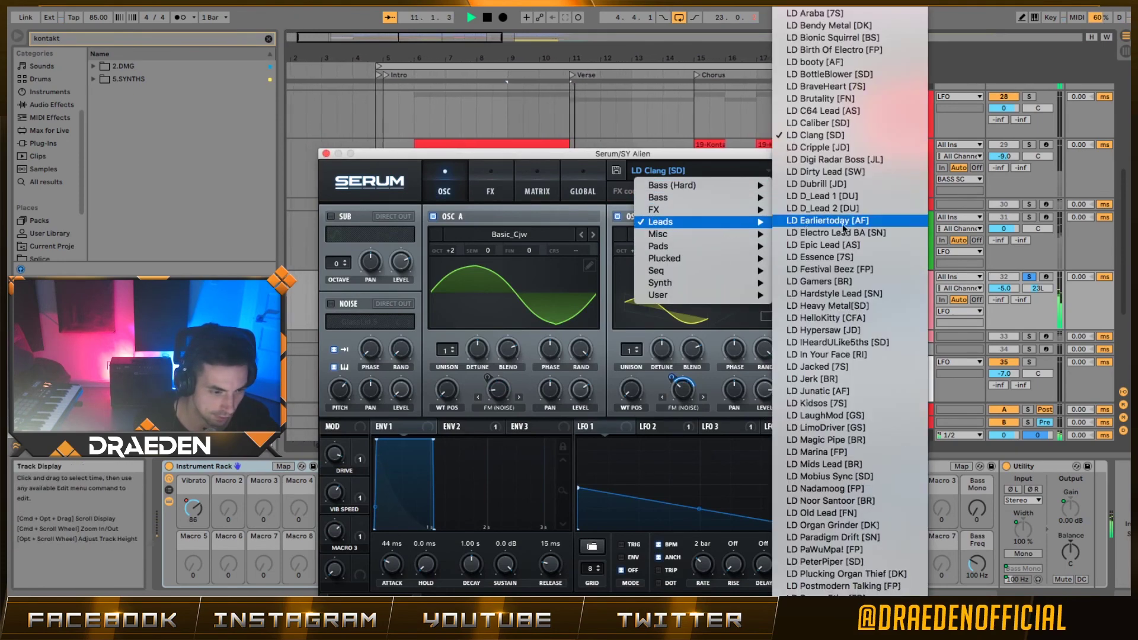
pyautogui.click(324, 154)
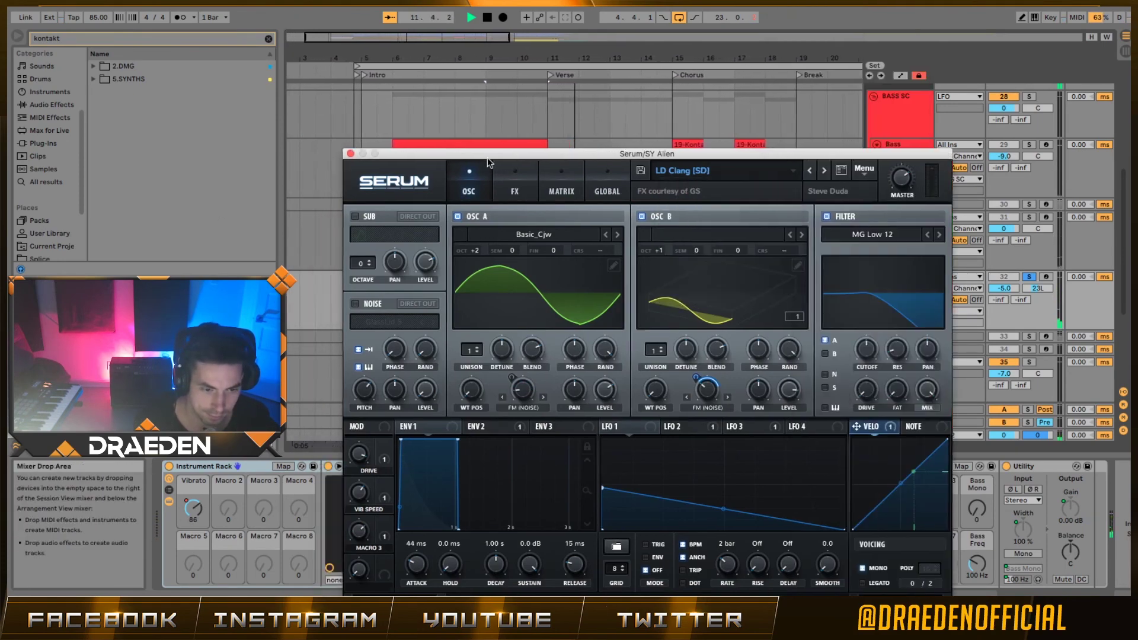
pyautogui.moveTo(324, 149); pyautogui.dragTo(282, 116)
pyautogui.click(285, 122)
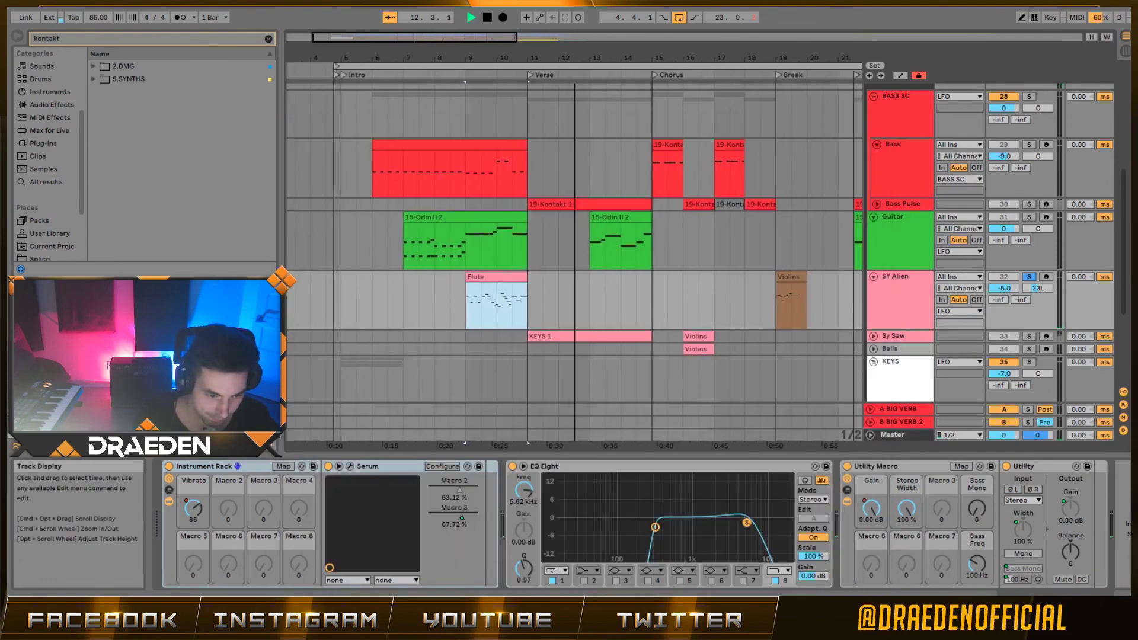
# Replay the SY Alien clip from bar 9, comparing it with EQ Eight bypassed and active, and stop playback.
pyautogui.press('space')
pyautogui.click(513, 467)
pyautogui.press('space')
pyautogui.click(513, 467)
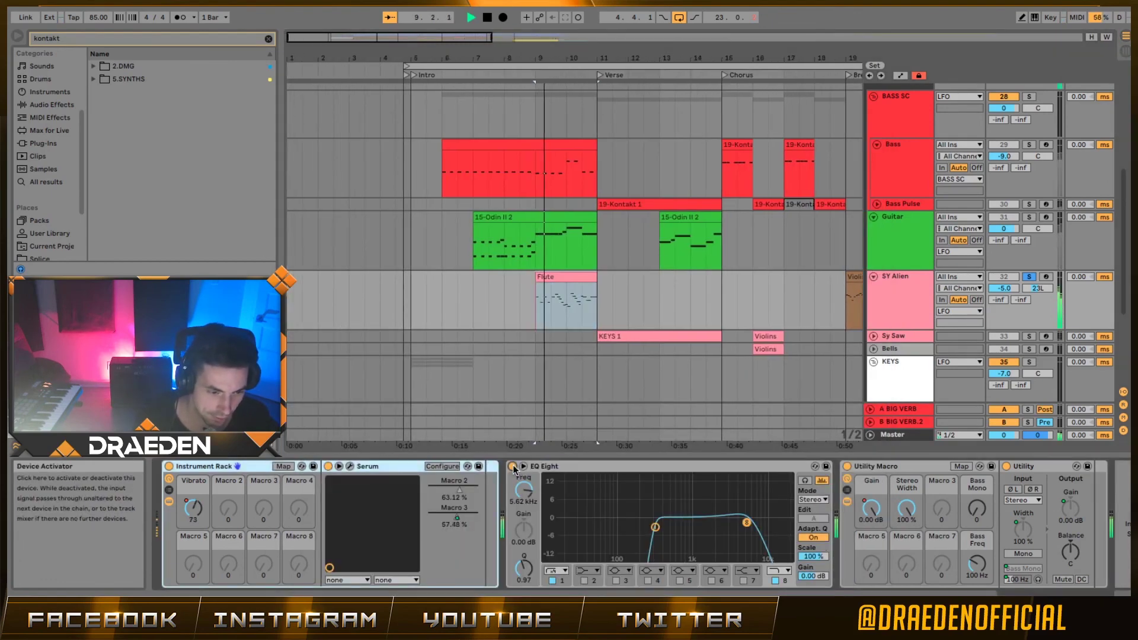
pyautogui.press('space')
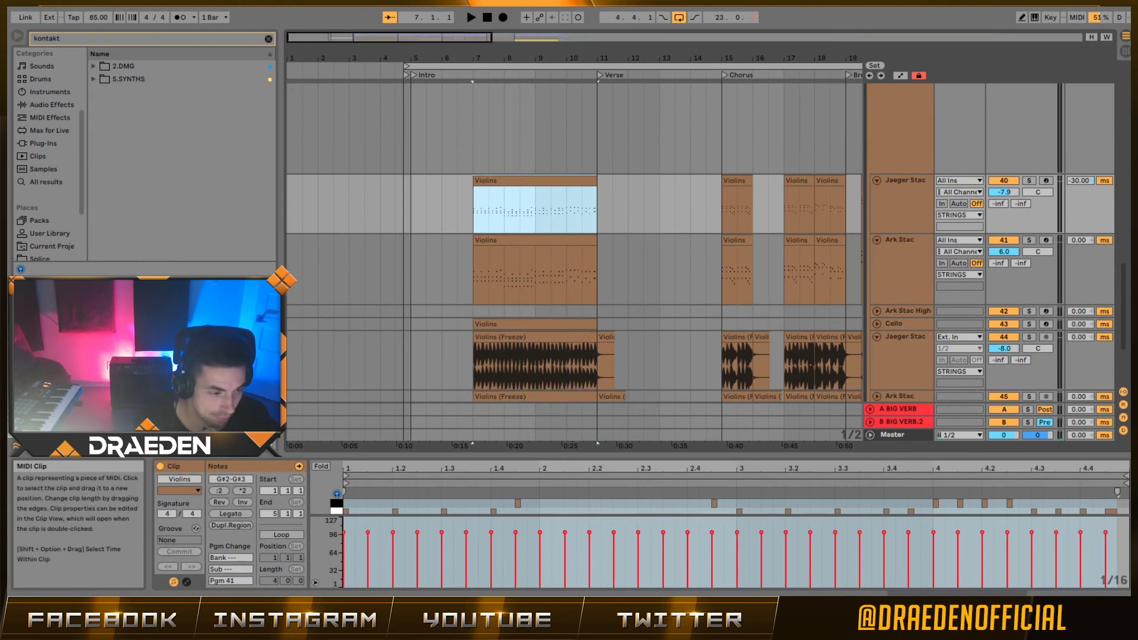
# Inspect the MIDI Jaeger Stac track's Kontakt patch, then solo the frozen Jaeger Stac track 44 and play it from bar 7.
pyautogui.click(894, 208)
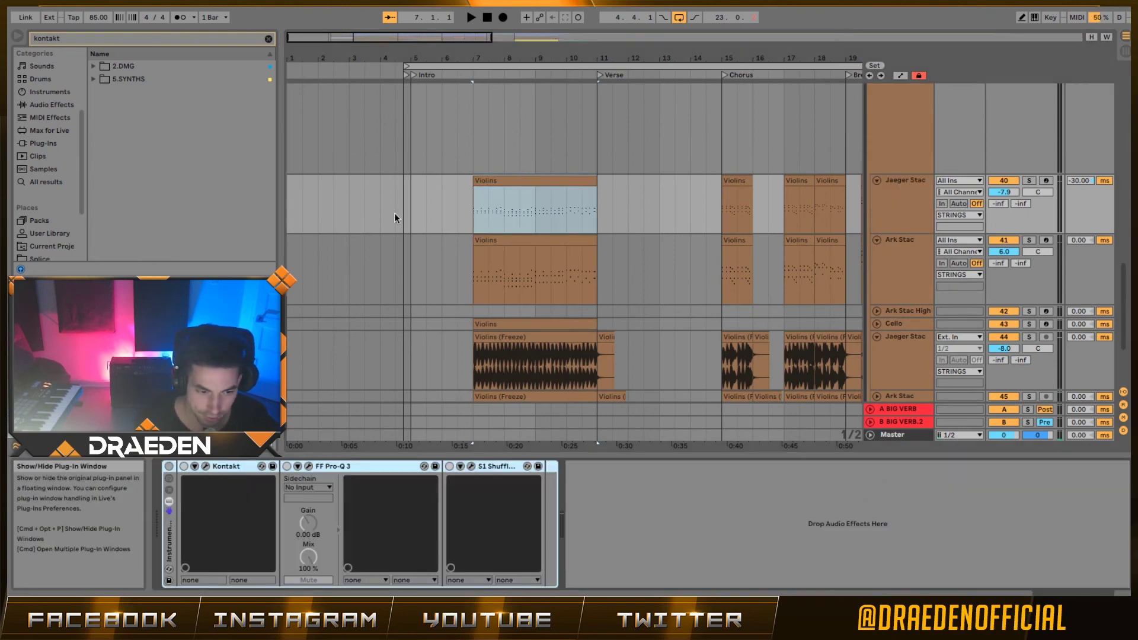
pyautogui.click(166, 513)
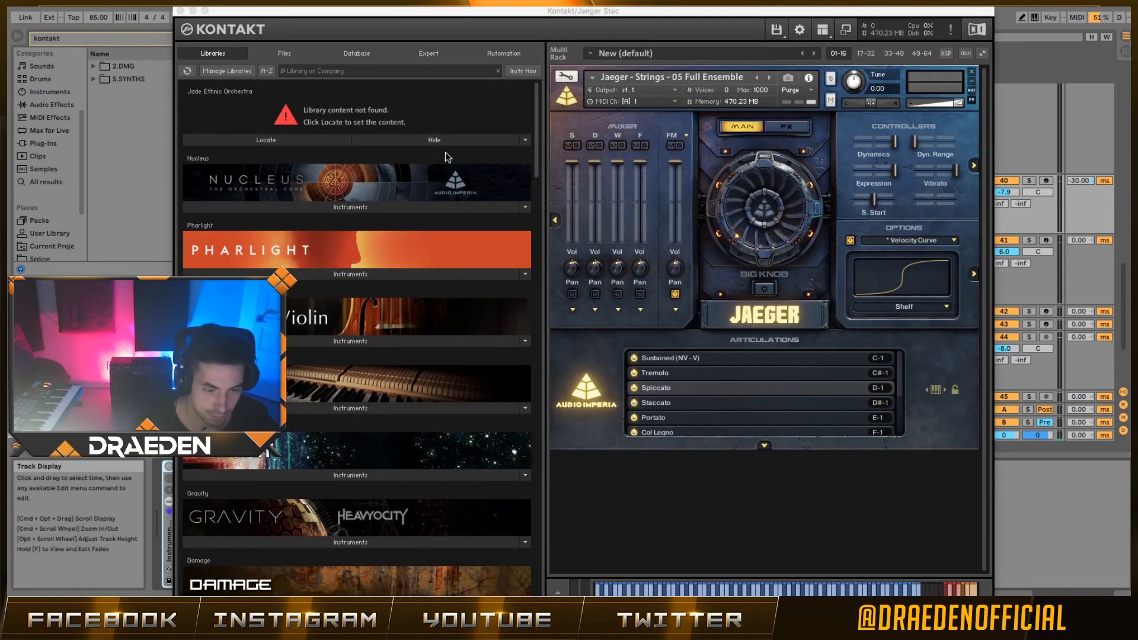
pyautogui.click(179, 11)
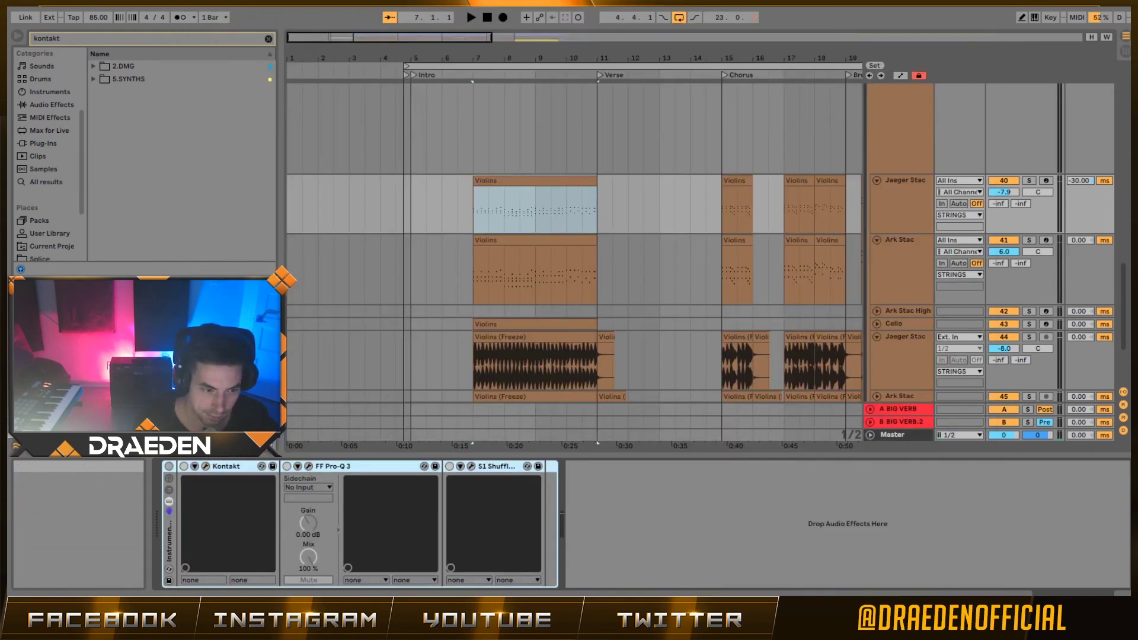
pyautogui.click(1029, 337)
pyautogui.press('space')
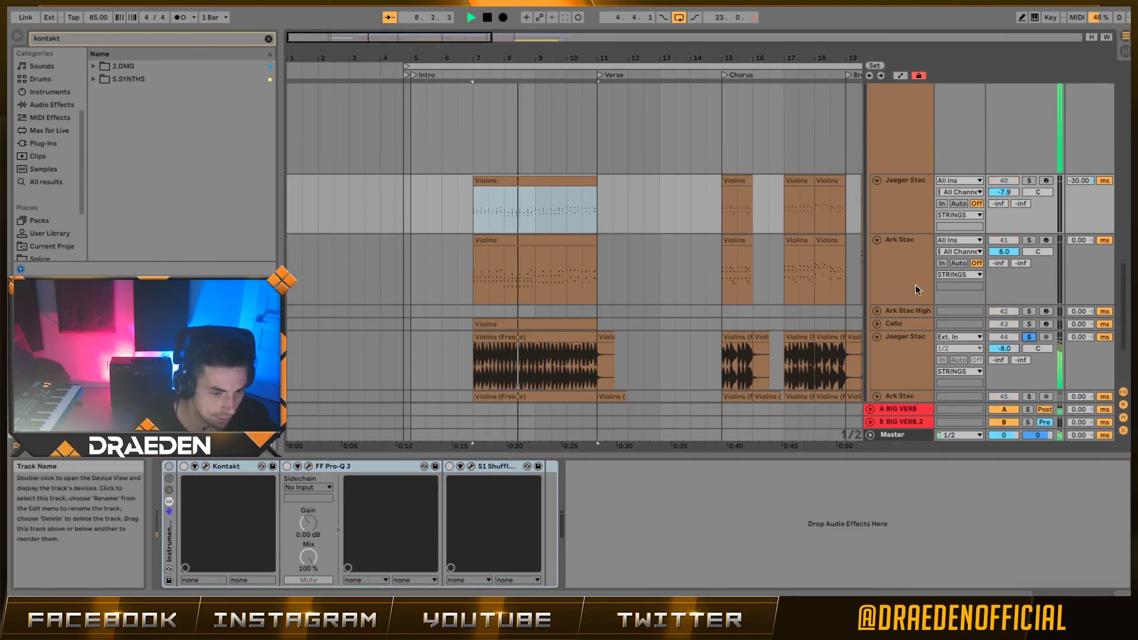
# Inspect the Ark Stac track's Kontakt patch and listen to its frozen track 45 soloed, closing the window and stopping playback.
pyautogui.click(905, 267)
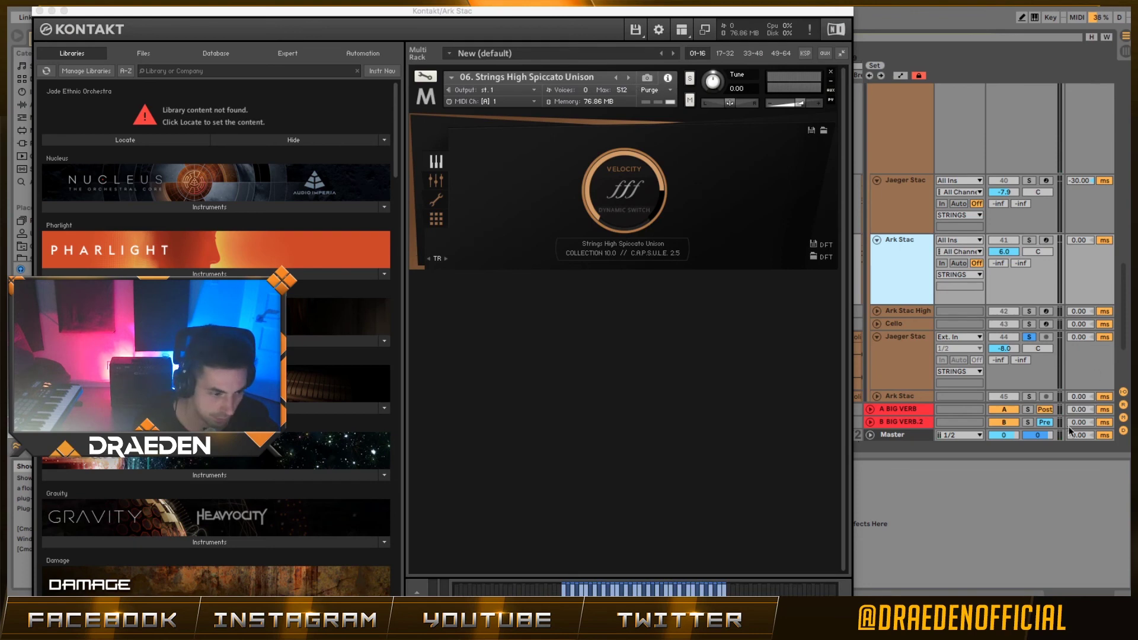
pyautogui.scroll(-2, 1002, 334)
pyautogui.click(1032, 349)
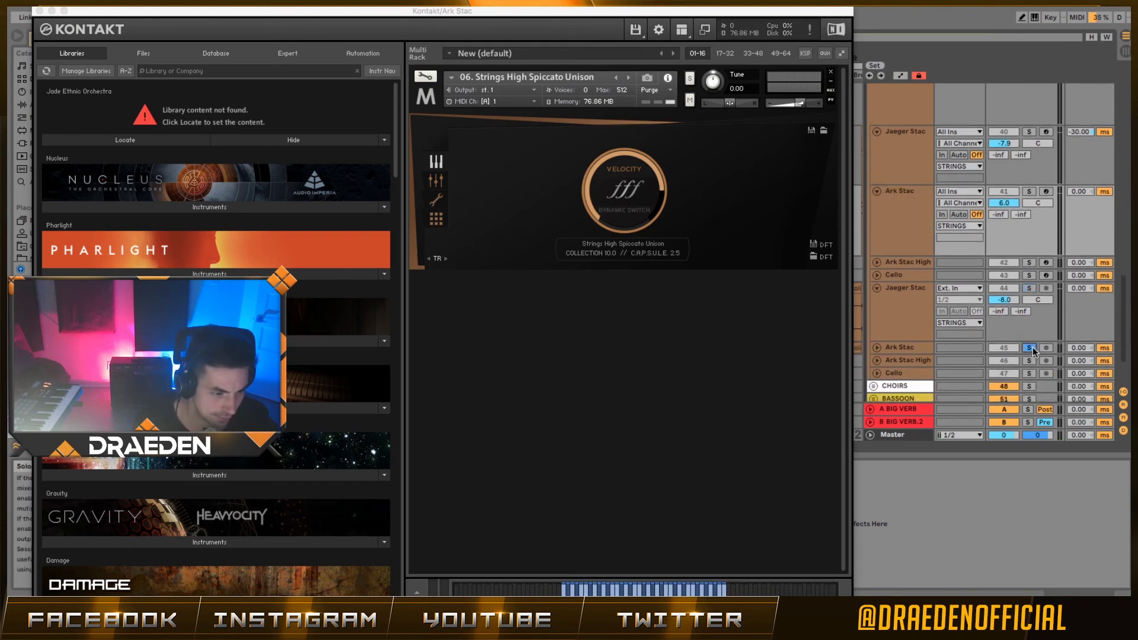
pyautogui.click(39, 11)
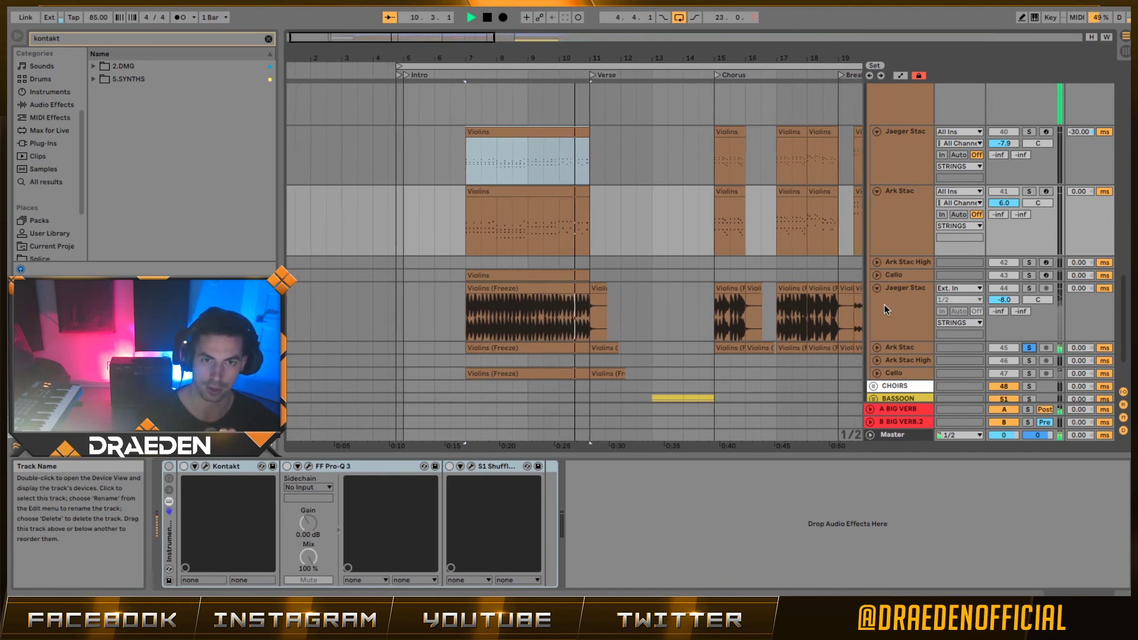
pyautogui.press('space')
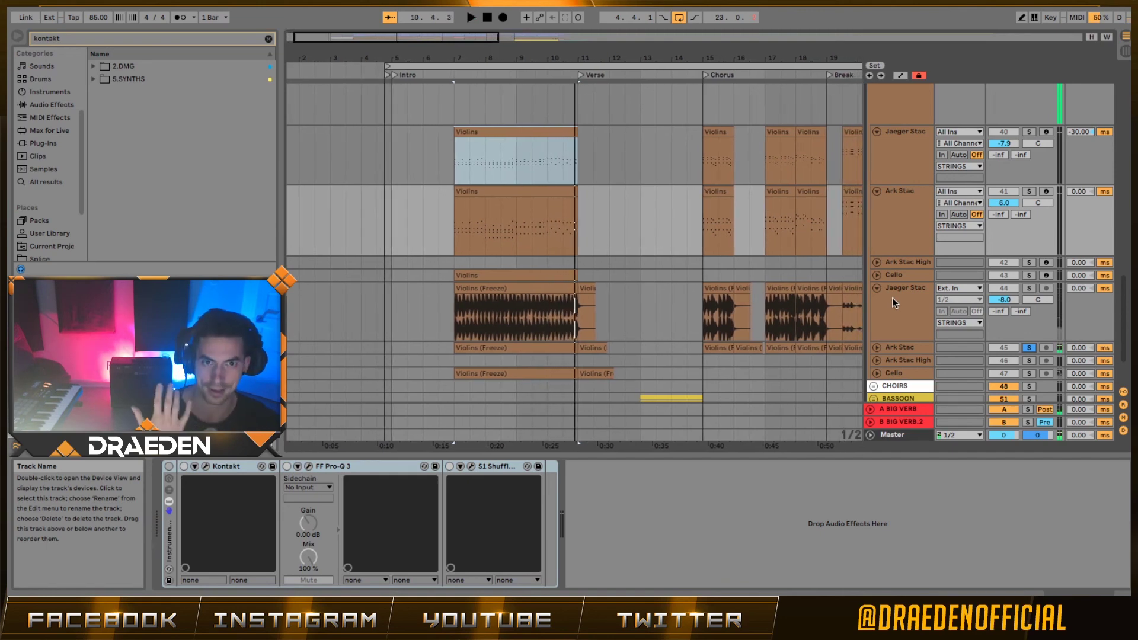
# Unfold both Cello tracks in the STRINGS group and inspect track 43's Kontakt patch, closing the plug-in window.
pyautogui.click(877, 373)
pyautogui.click(906, 351)
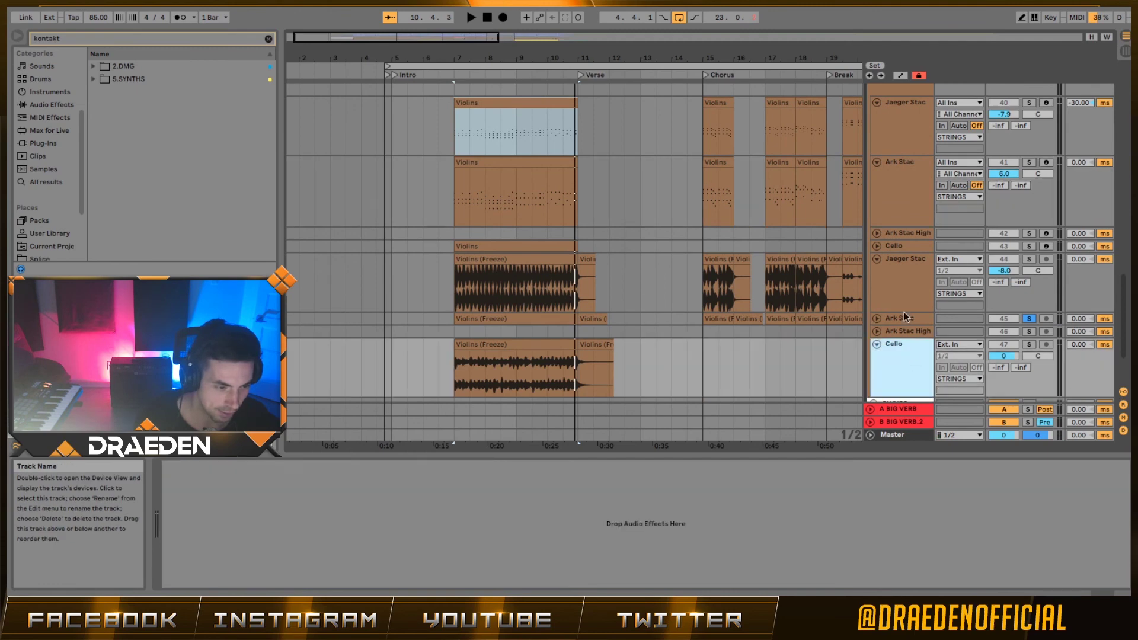
pyautogui.click(877, 246)
pyautogui.click(896, 248)
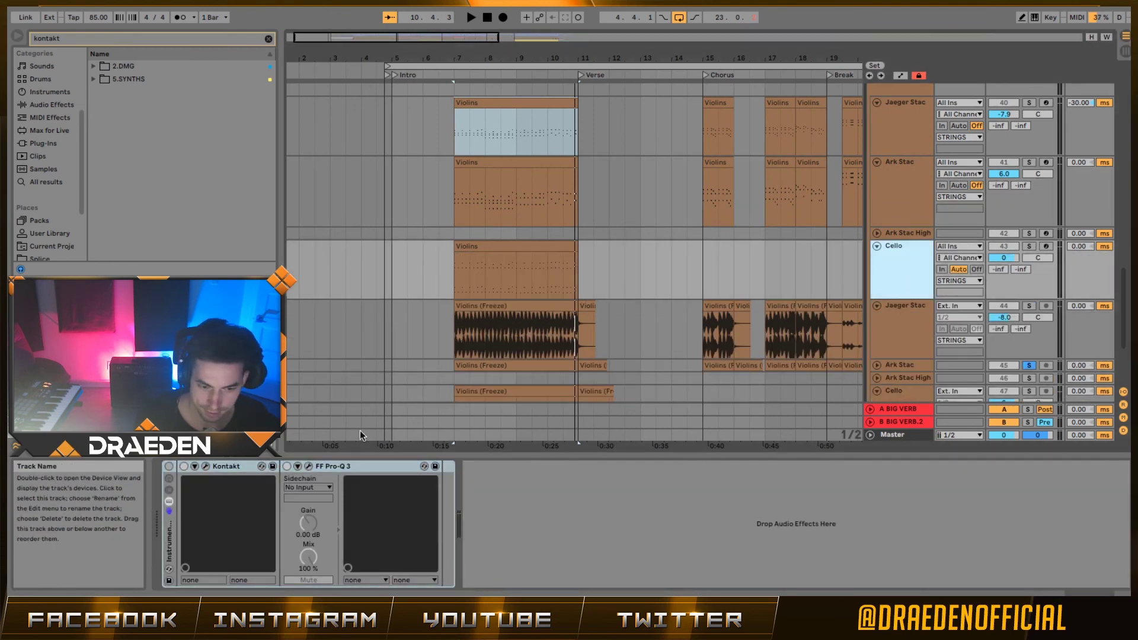
pyautogui.click(206, 466)
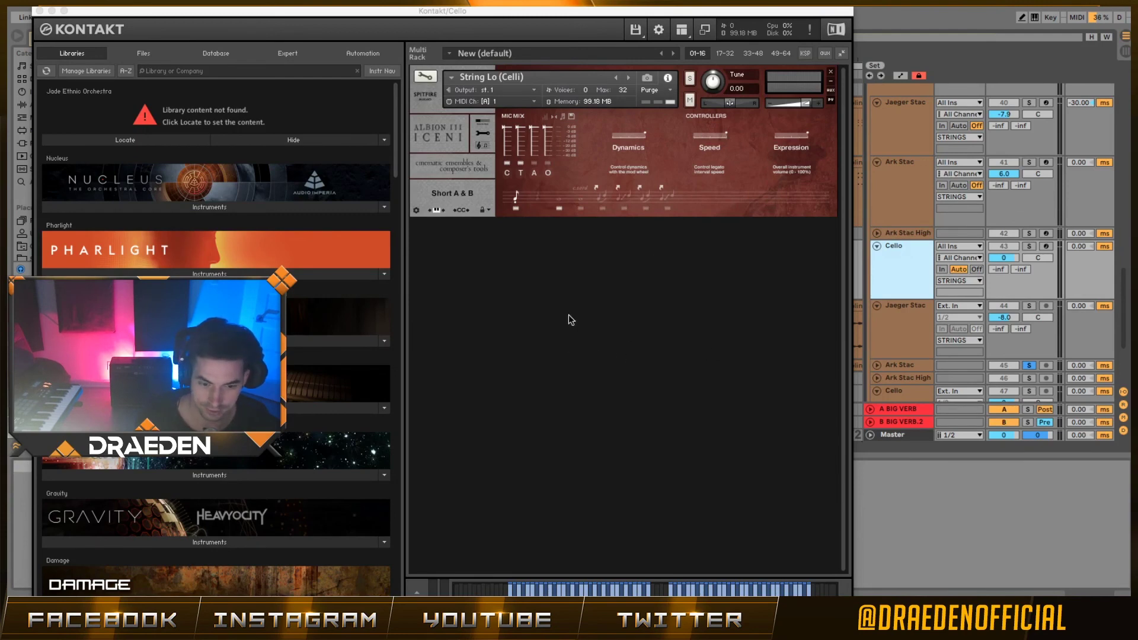
pyautogui.click(40, 11)
pyautogui.scroll(-3, 918, 273)
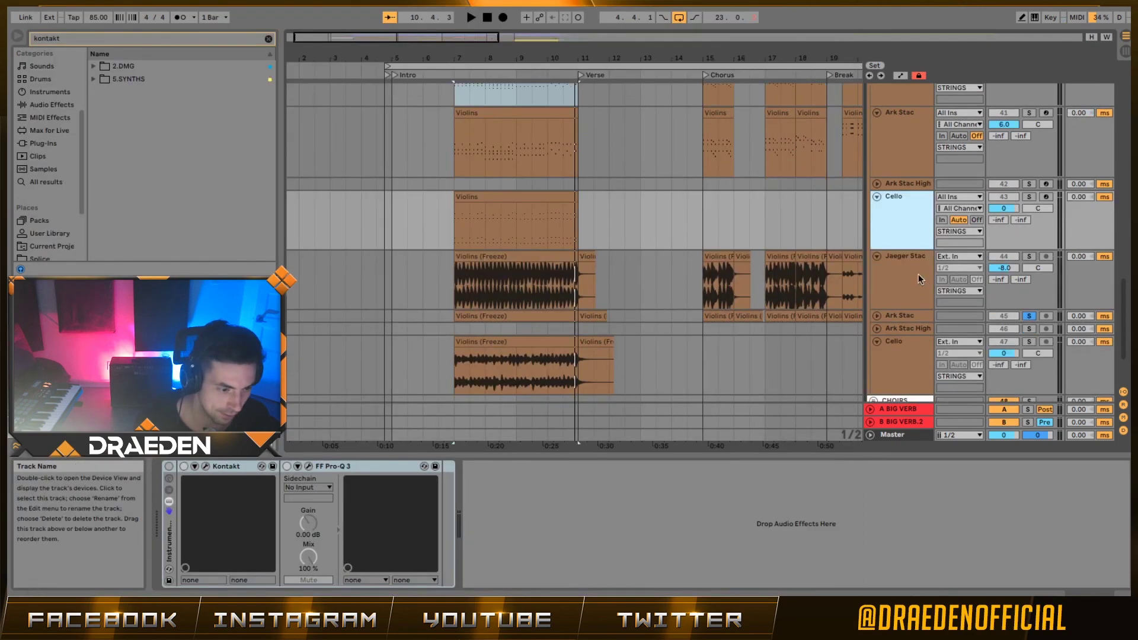
# Solo the frozen Cello track 47, listen to it and stop playback, placing the insert marker at bar 12 on Ark Stac.
pyautogui.click(918, 305)
pyautogui.click(1028, 309)
pyautogui.press('space')
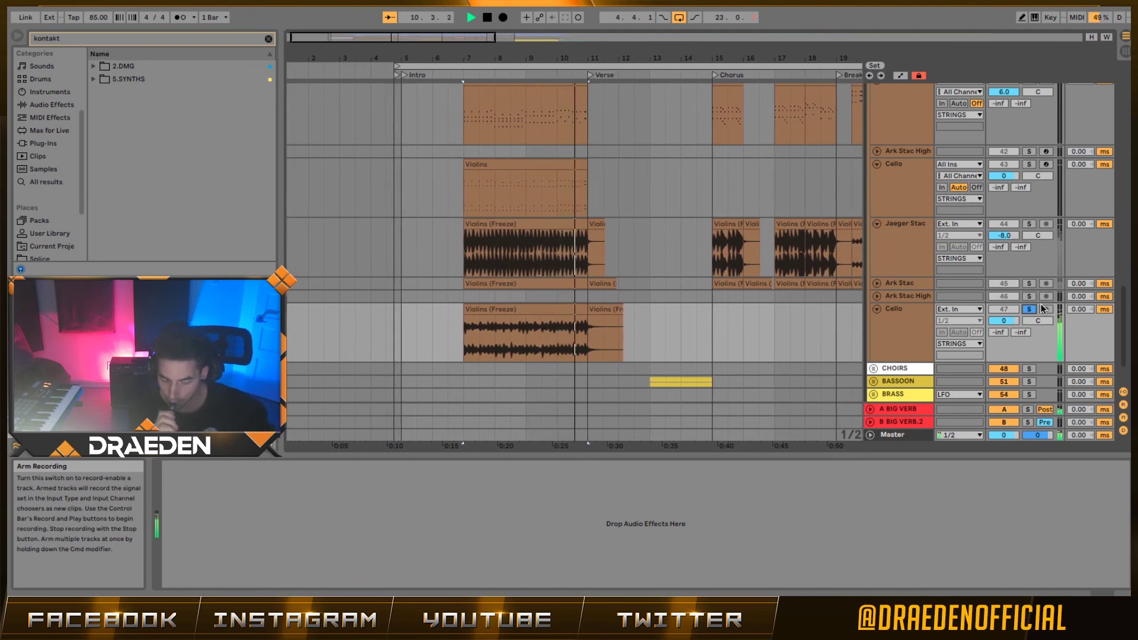
pyautogui.press('space')
pyautogui.scroll(3, 616, 184)
pyautogui.click(603, 172)
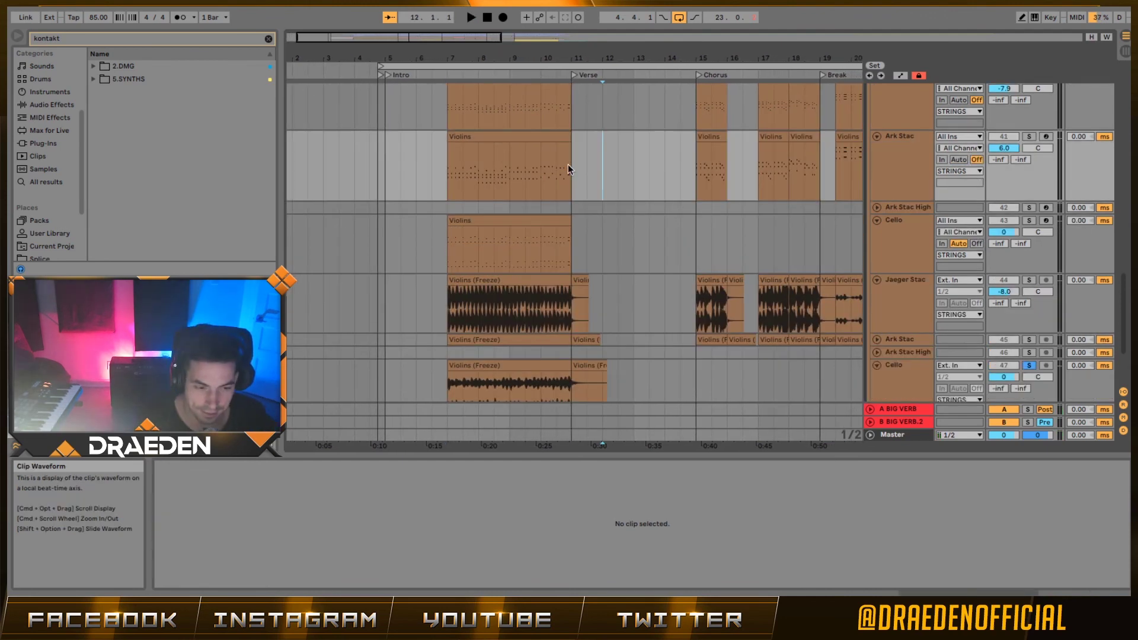
# Open the Violins MIDI clip at bar 7 on Ark Stac track 41 and view its notes.
pyautogui.scroll(3, 534, 136)
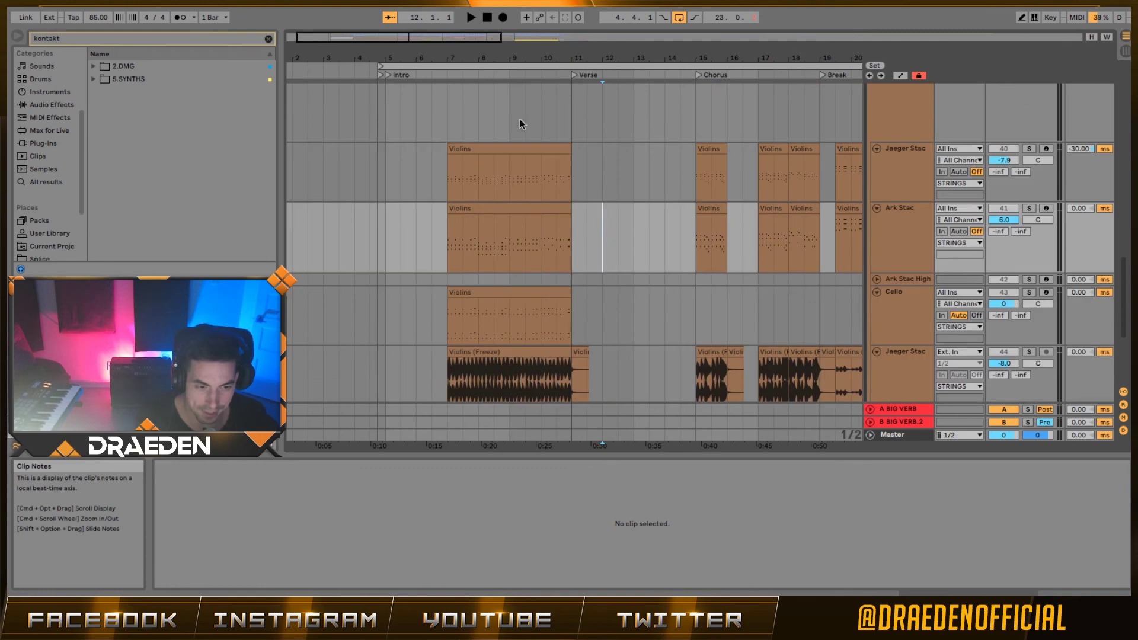
pyautogui.click(532, 208)
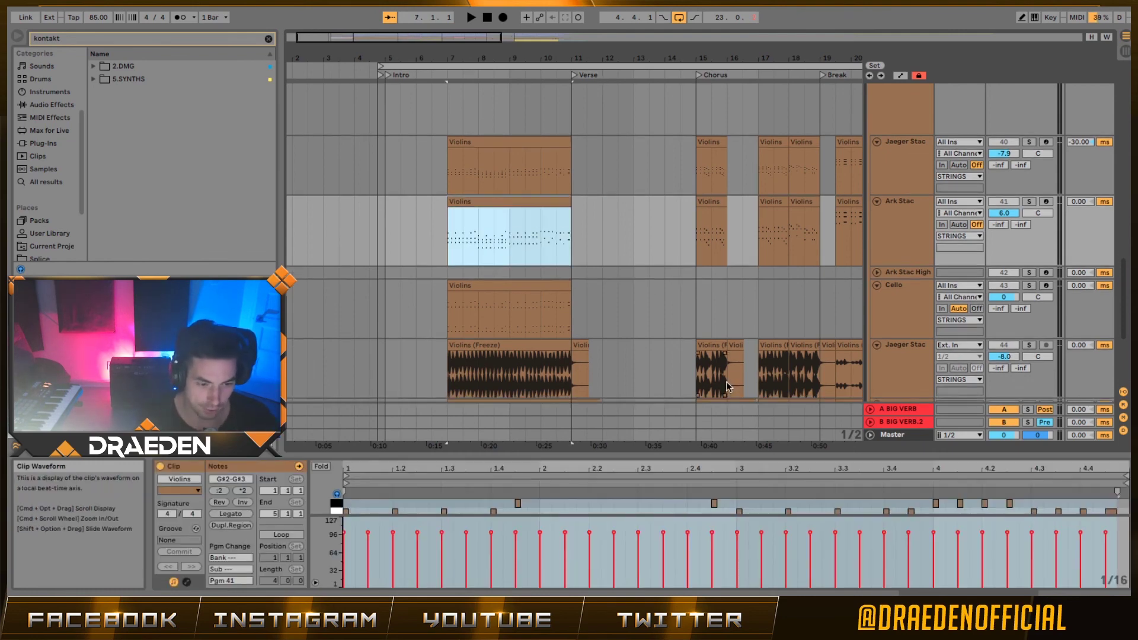
pyautogui.moveTo(761, 456)
pyautogui.mouseDown()
pyautogui.moveTo(769, 279)
pyautogui.moveTo(771, 448)
pyautogui.mouseUp()
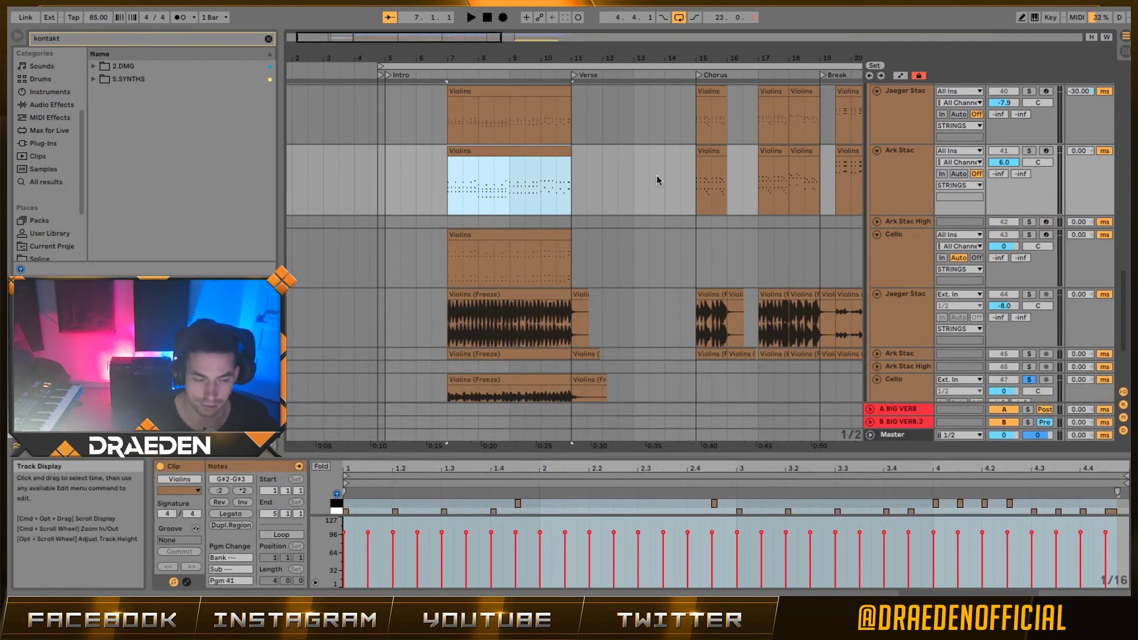
# Unfold the DMG group, solo its HIT Deep track and play it from just before the Intro marker.
pyautogui.scroll(10, 615, 185)
pyautogui.scroll(8, 609, 228)
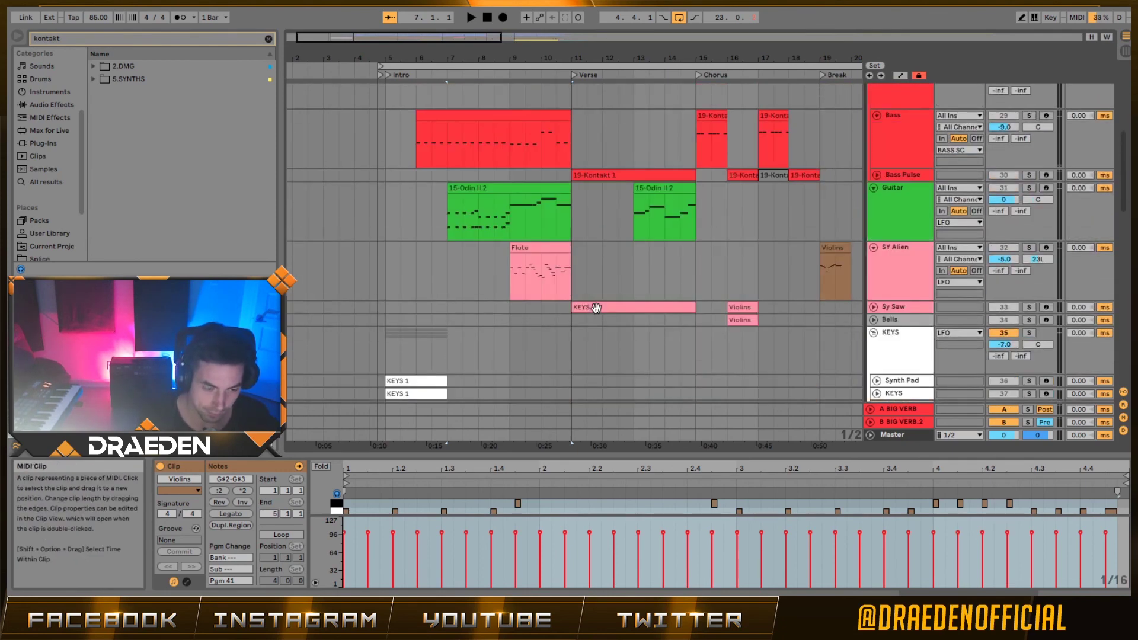
pyautogui.click(457, 214)
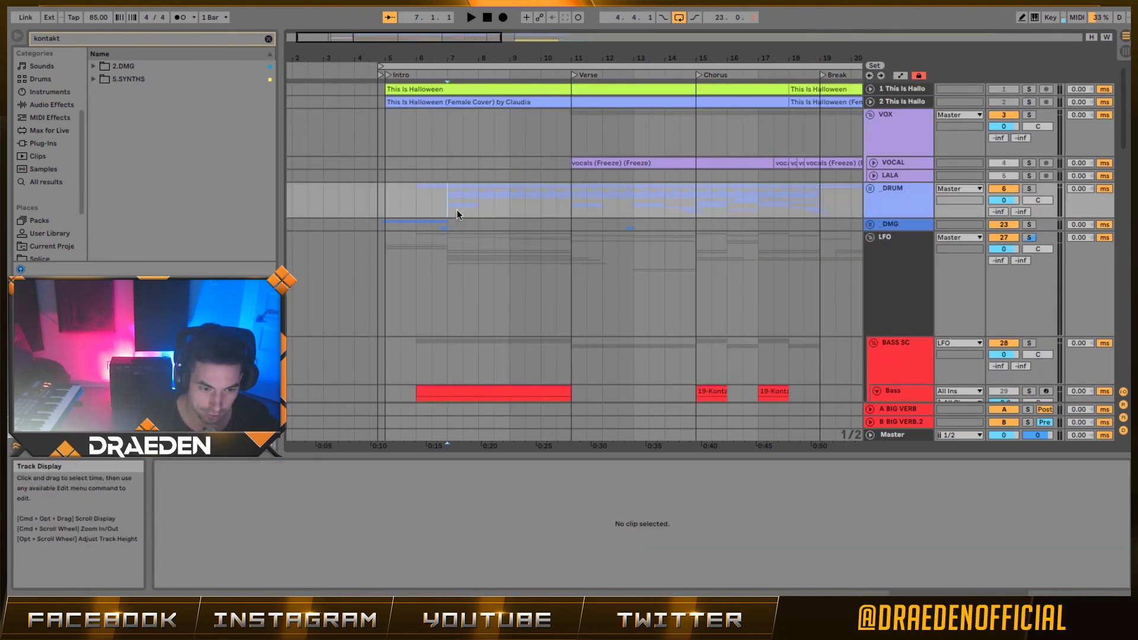
pyautogui.click(870, 224)
pyautogui.click(1029, 272)
pyautogui.press('space')
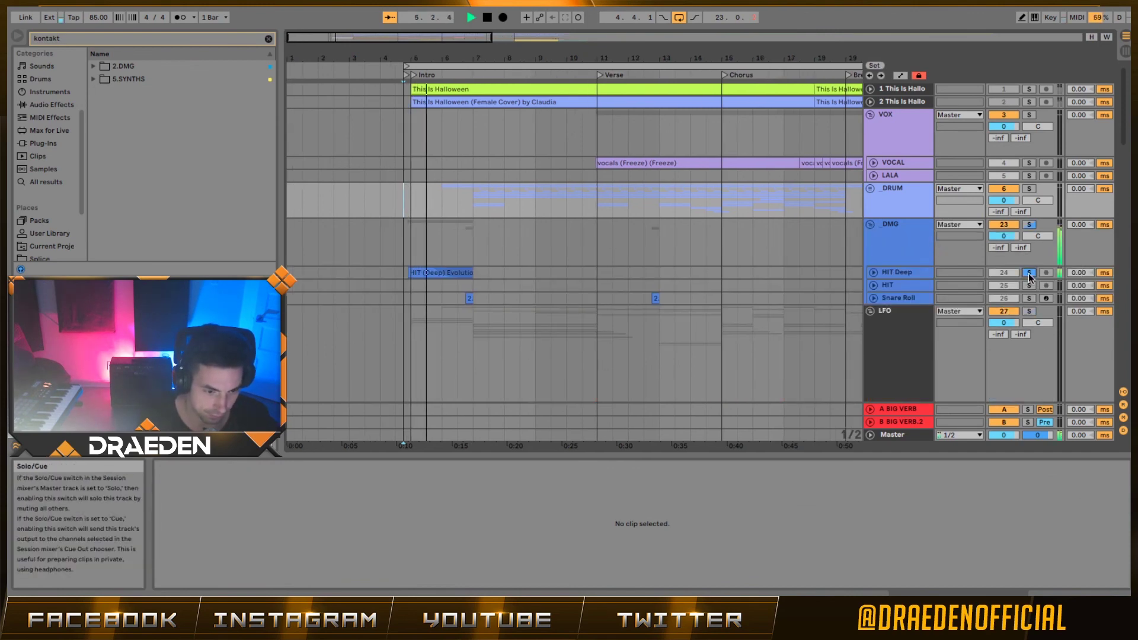
# Unfold the Snare Roll track, open its first clip's notes, listen to the track soloed and stop playback.
pyautogui.click(871, 298)
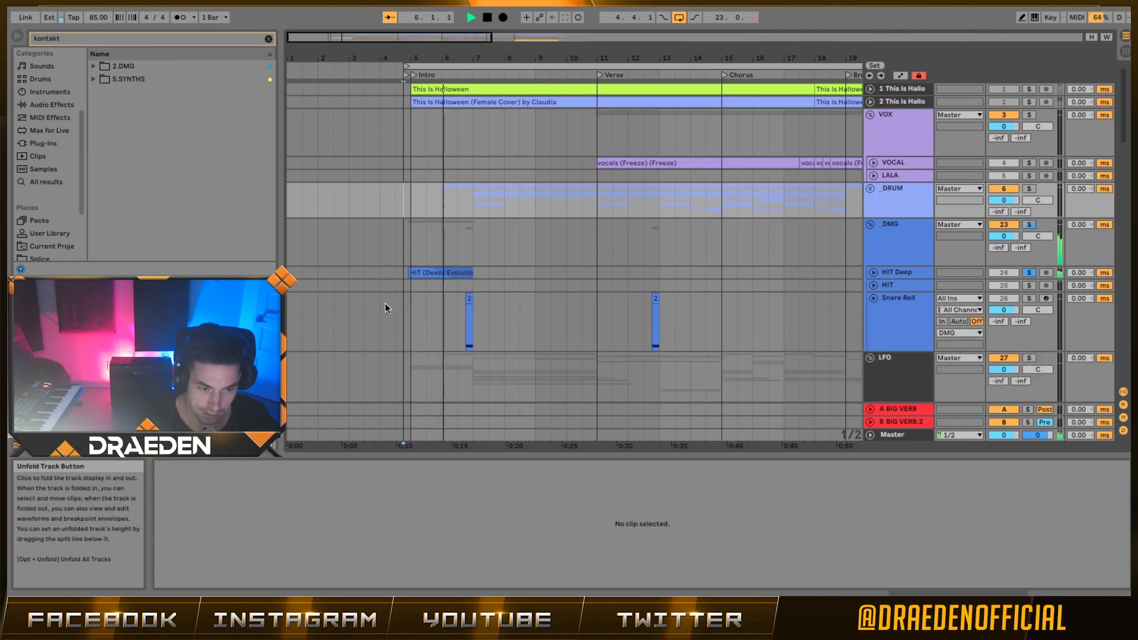
pyautogui.click(469, 296)
pyautogui.click(1028, 299)
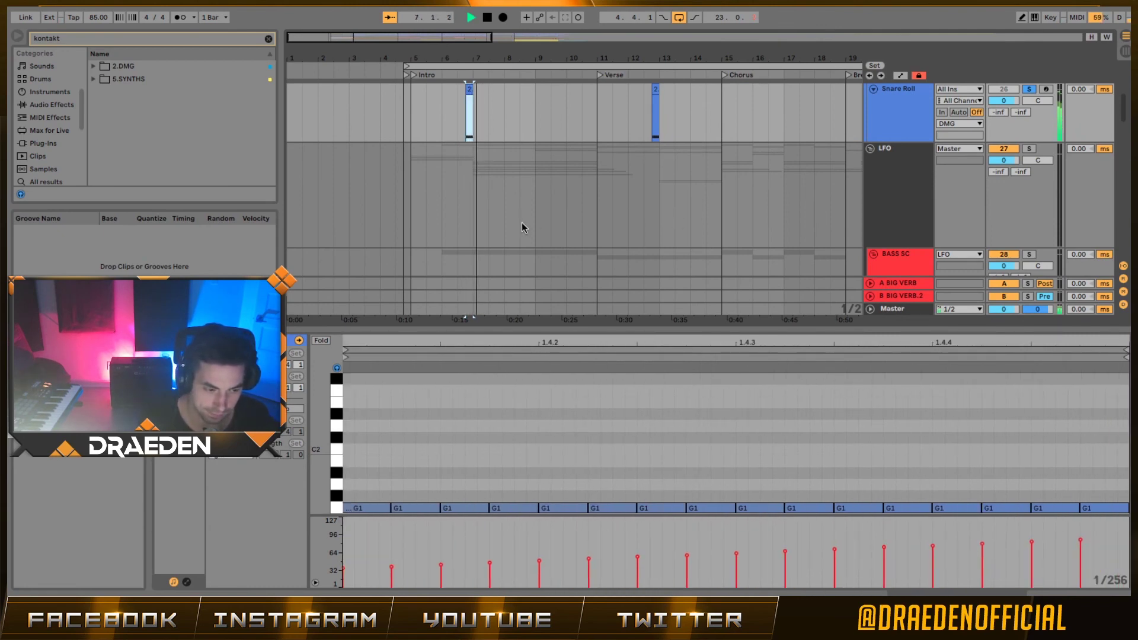
pyautogui.press('space')
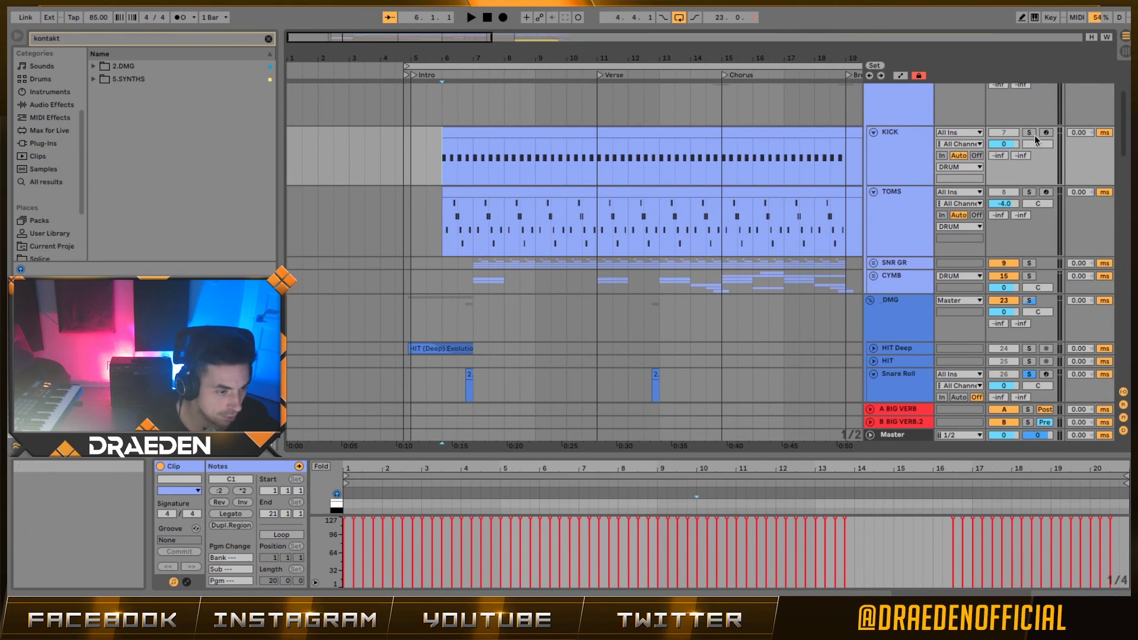
# Listen to the soloed KICK track from bar 6 while viewing its device chain, then view the TOMS track's devices.
pyautogui.click(898, 166)
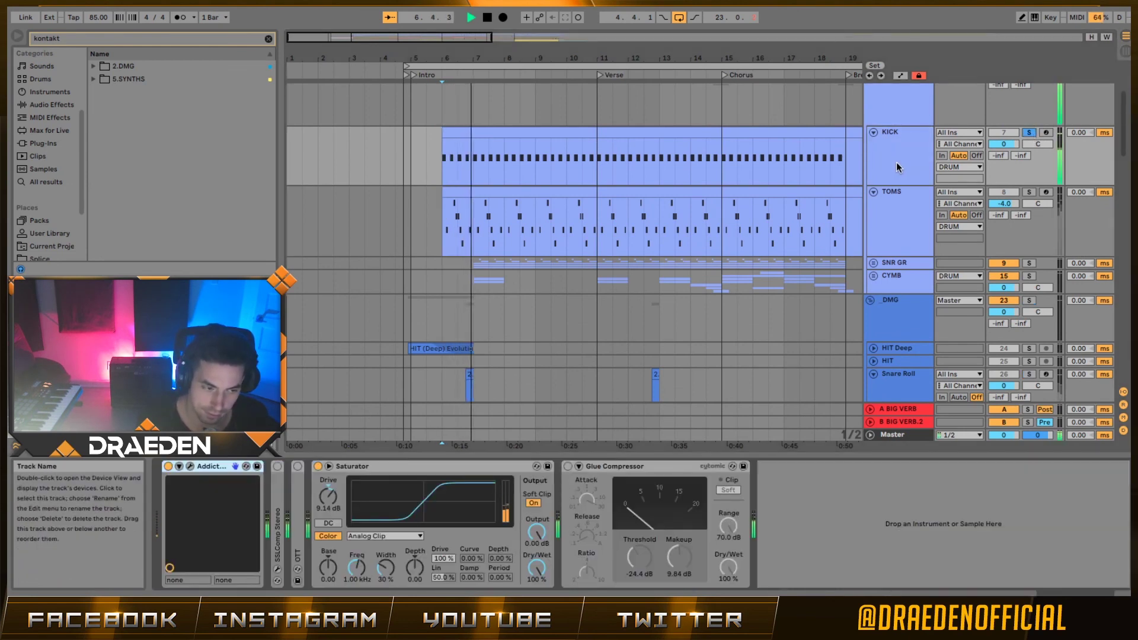
pyautogui.click(897, 168)
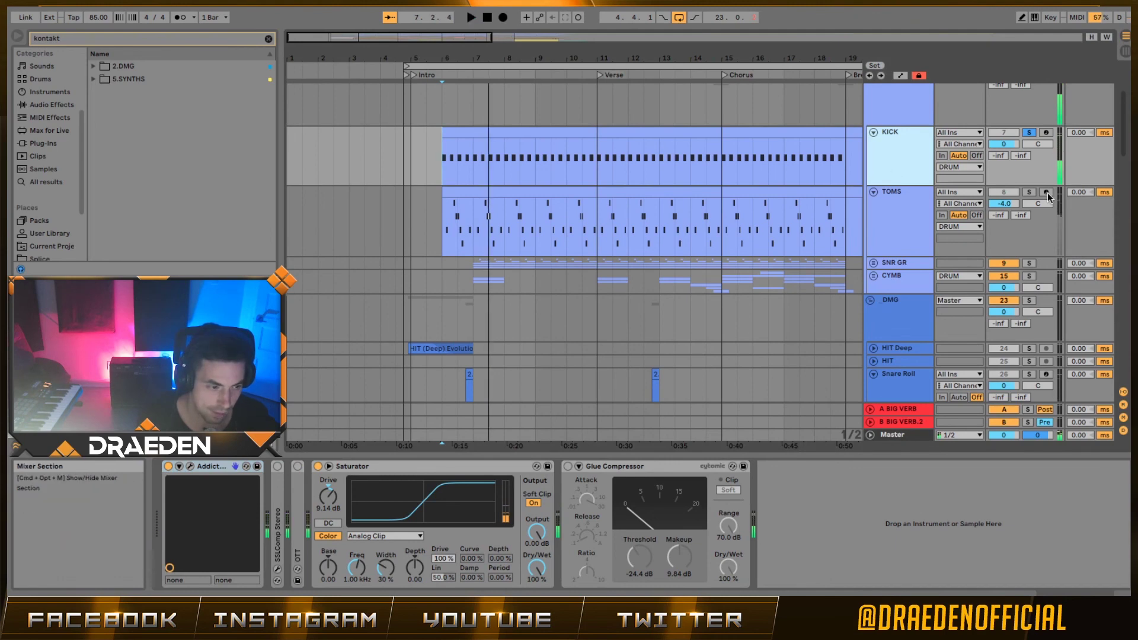
pyautogui.click(925, 209)
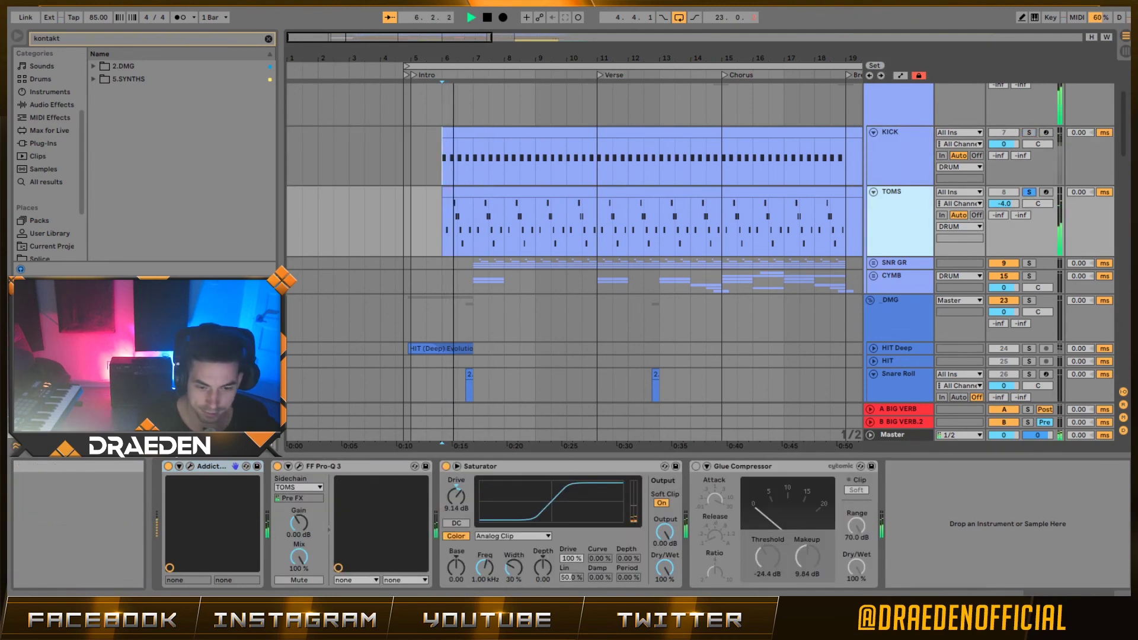
# Inspect the TOMS track's Addictive Drums 2 kit in its Explore view during soloed playback, then close the plug-in window.
pyautogui.click(190, 467)
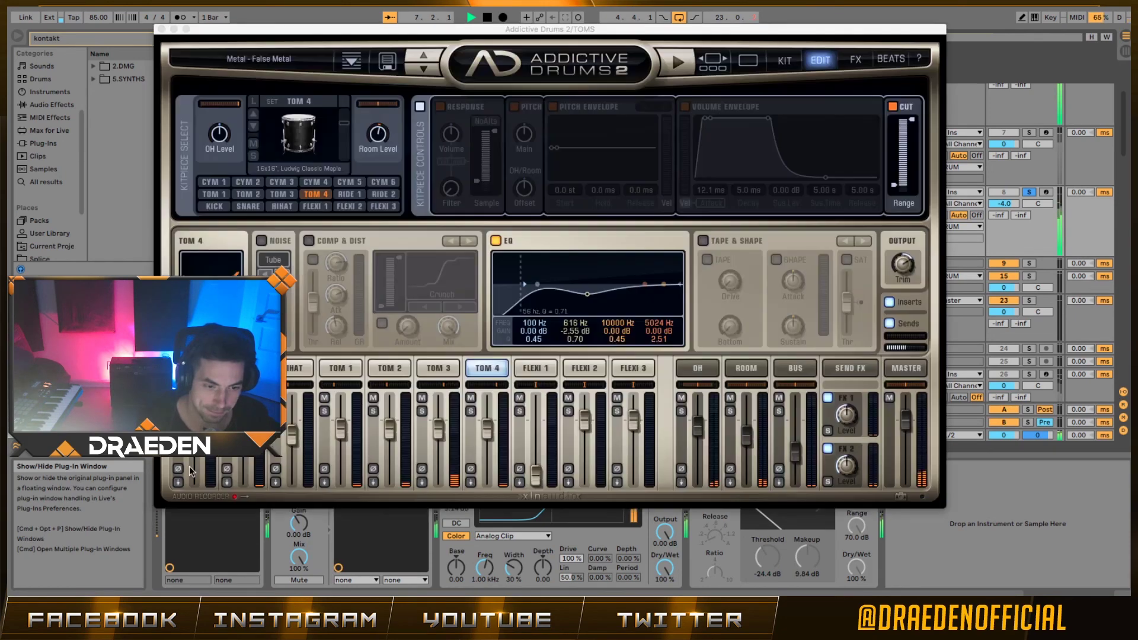
pyautogui.click(748, 64)
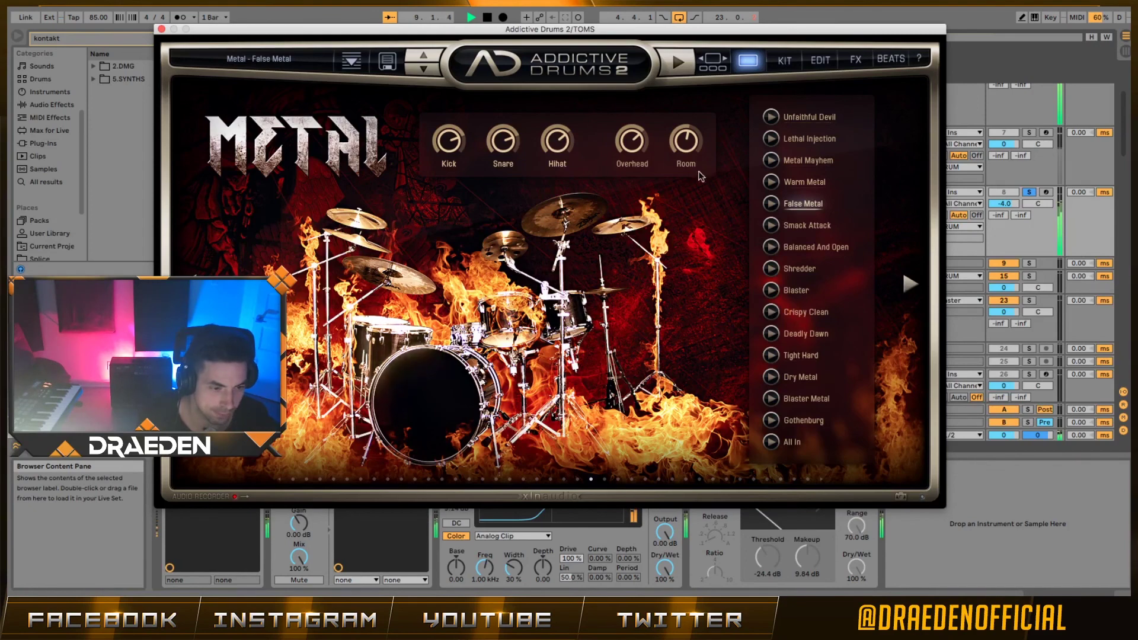
pyautogui.click(161, 29)
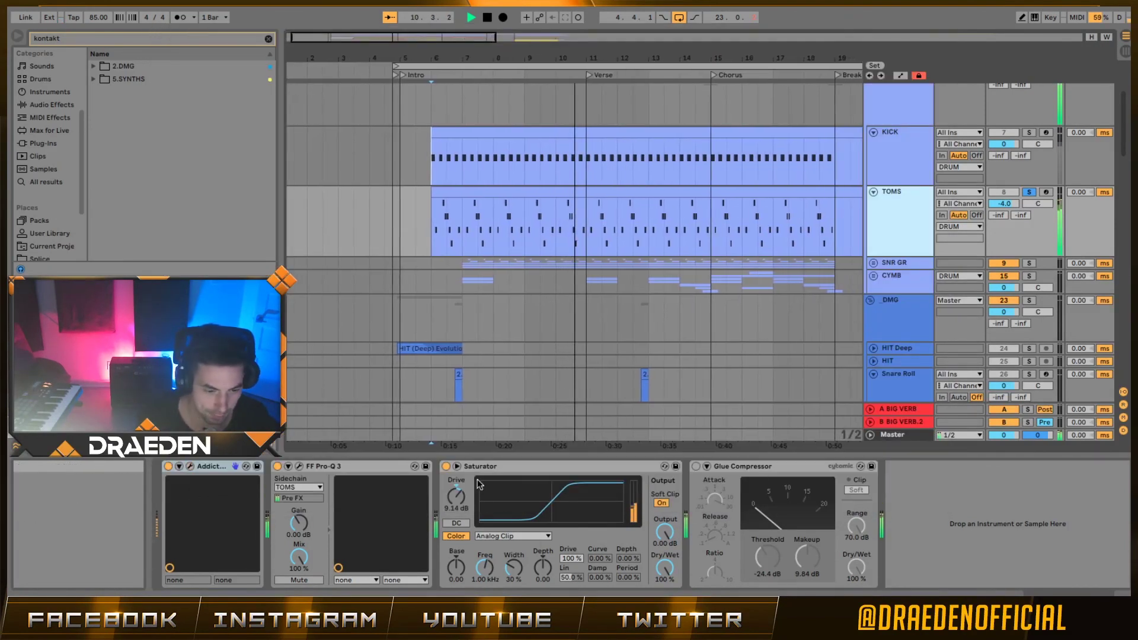
# Unfold the SNR GR group and its SNR track, play the group from bar 7 and solo SNR.
pyautogui.click(873, 263)
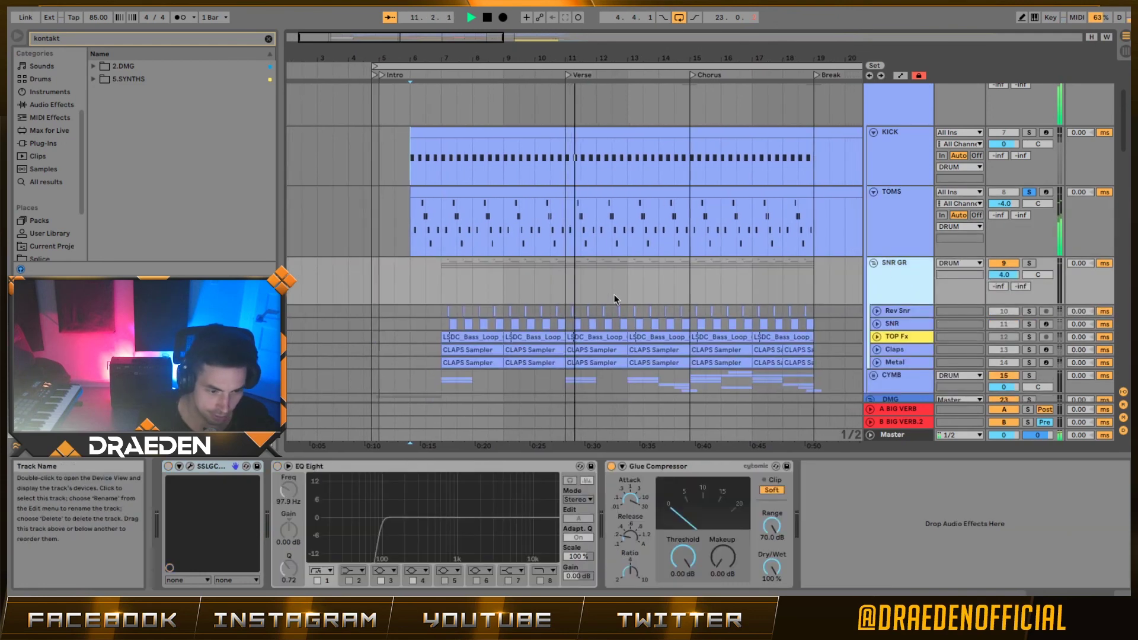
pyautogui.click(876, 324)
pyautogui.press('space')
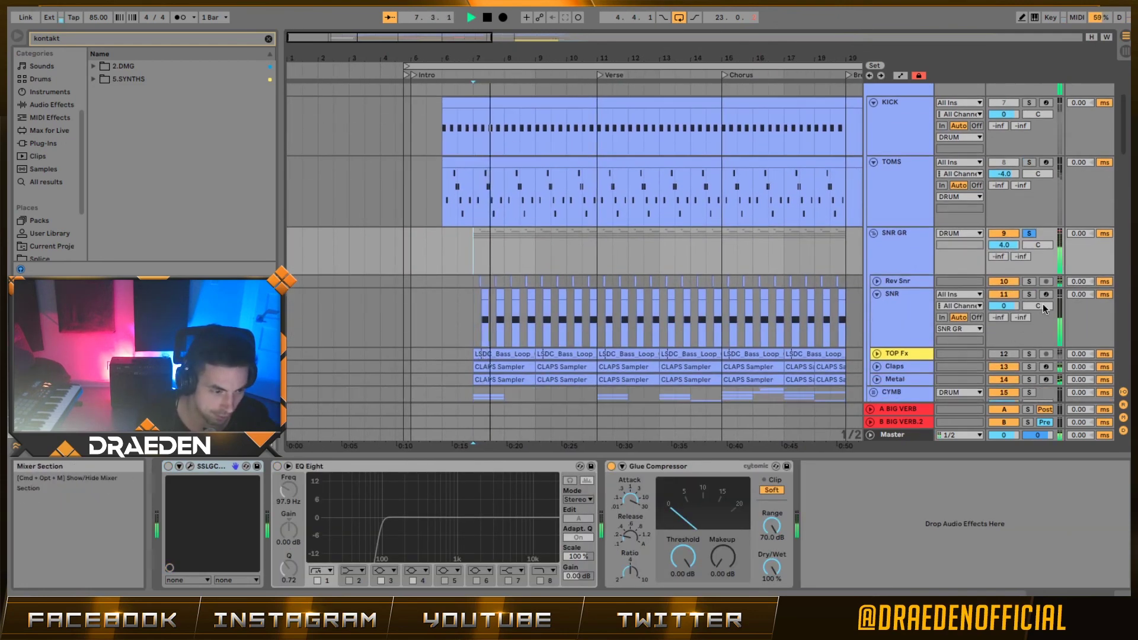
pyautogui.click(1028, 294)
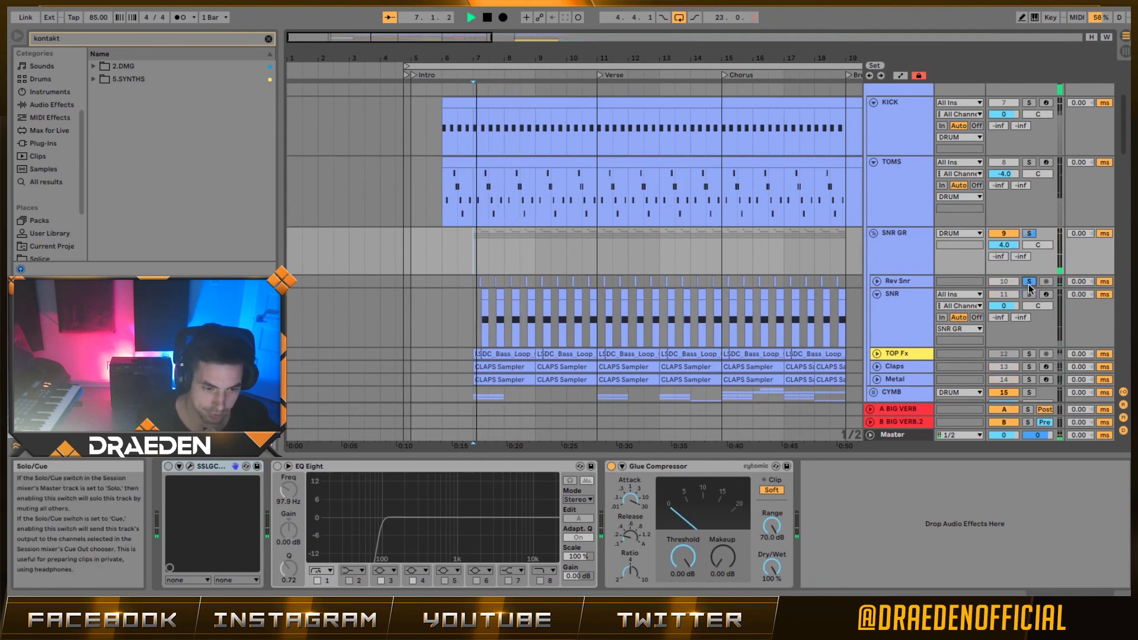
# Unfold the Claps track in the SNR GR group and listen to it soloed, followed by the Metal track.
pyautogui.scroll(-2, 897, 293)
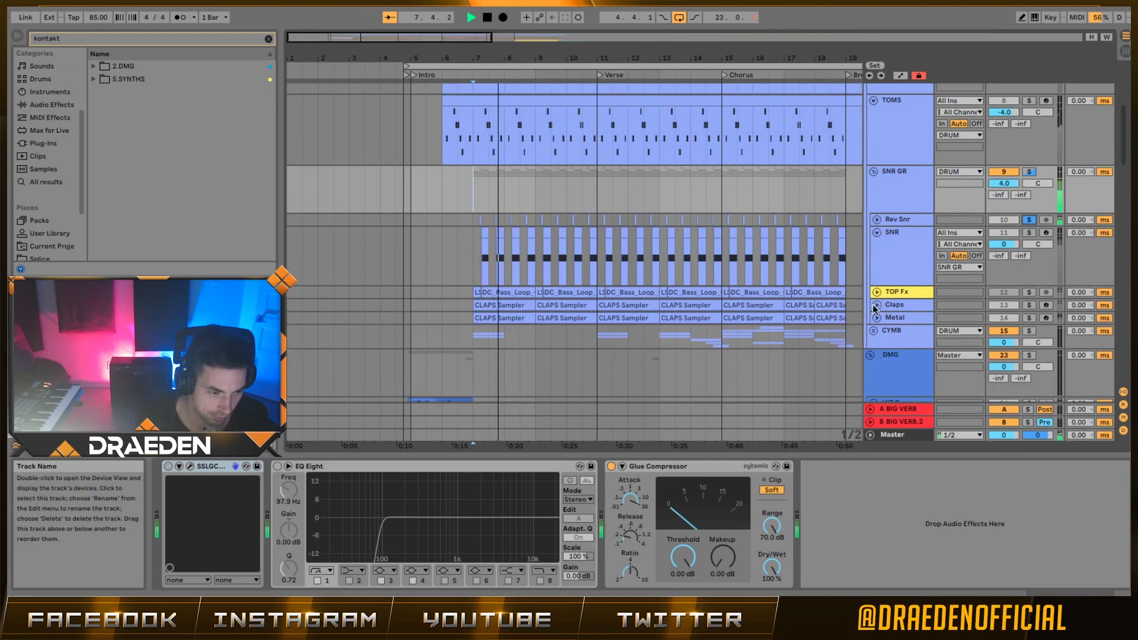
pyautogui.click(876, 304)
pyautogui.click(1029, 305)
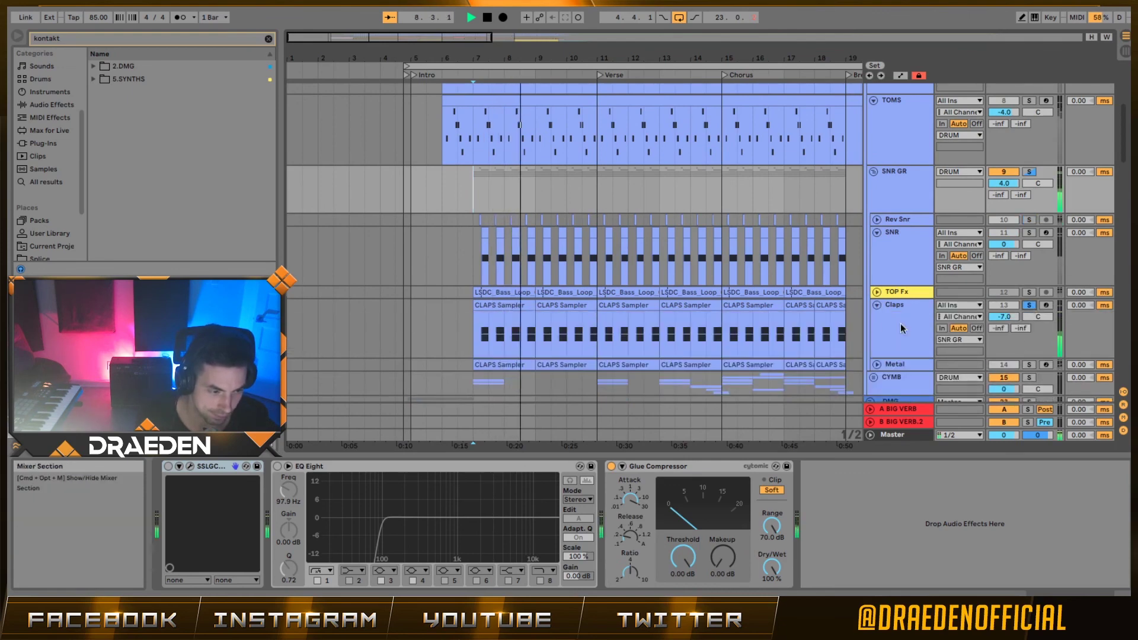
pyautogui.scroll(-1, 907, 333)
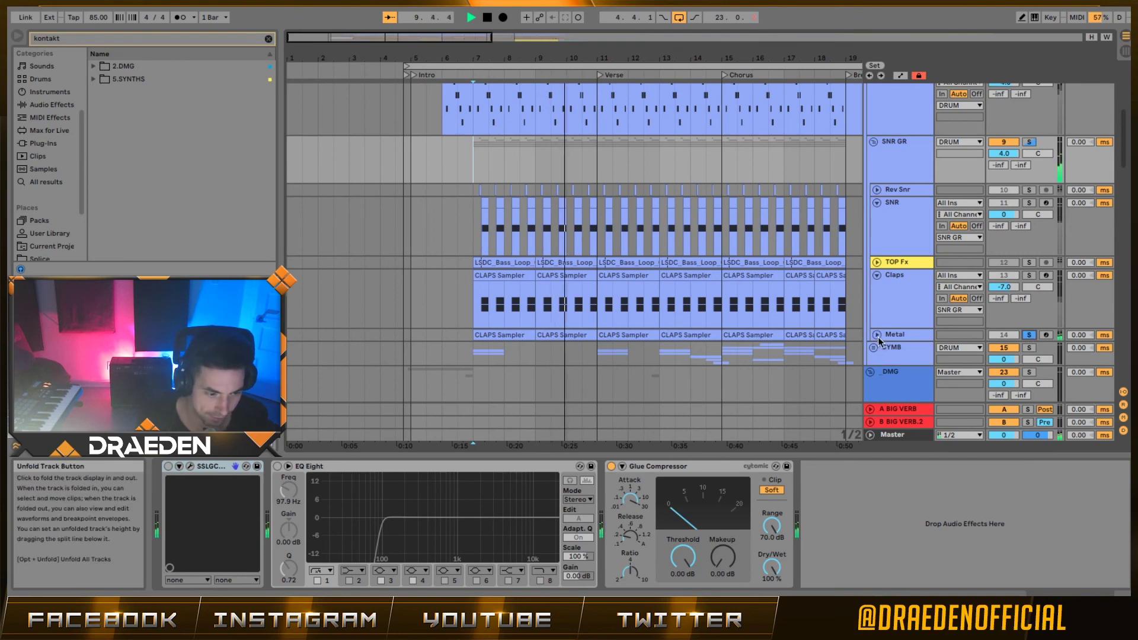
# Fold the Claps track, listen to the whole SNR GR group soloed and fold the group.
pyautogui.click(877, 275)
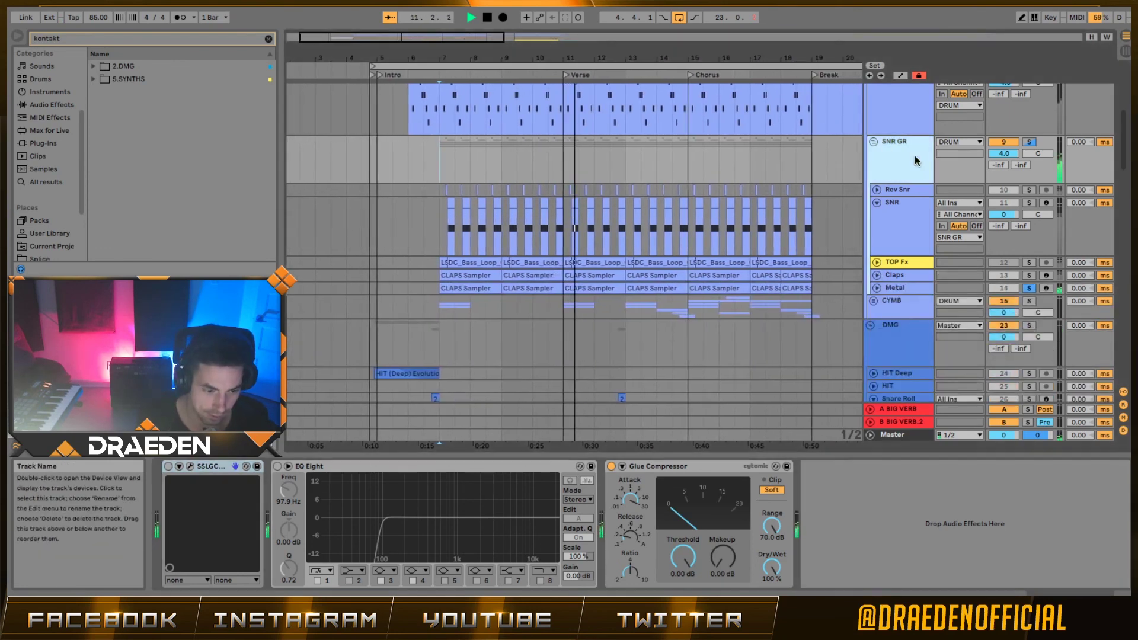
pyautogui.click(1029, 142)
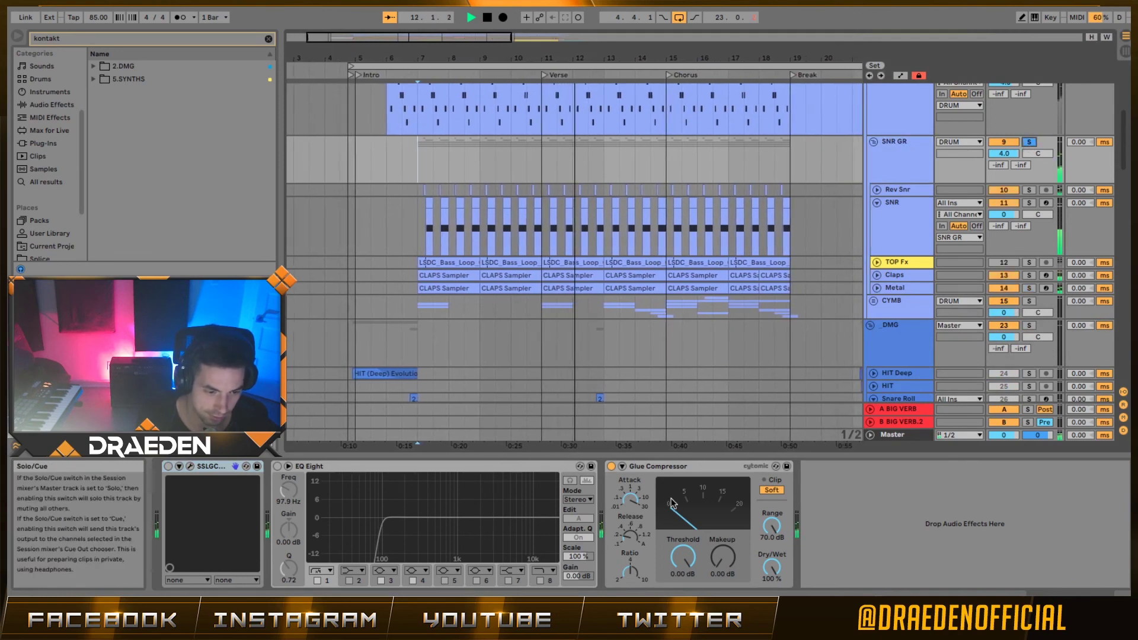
pyautogui.scroll(3, 896, 284)
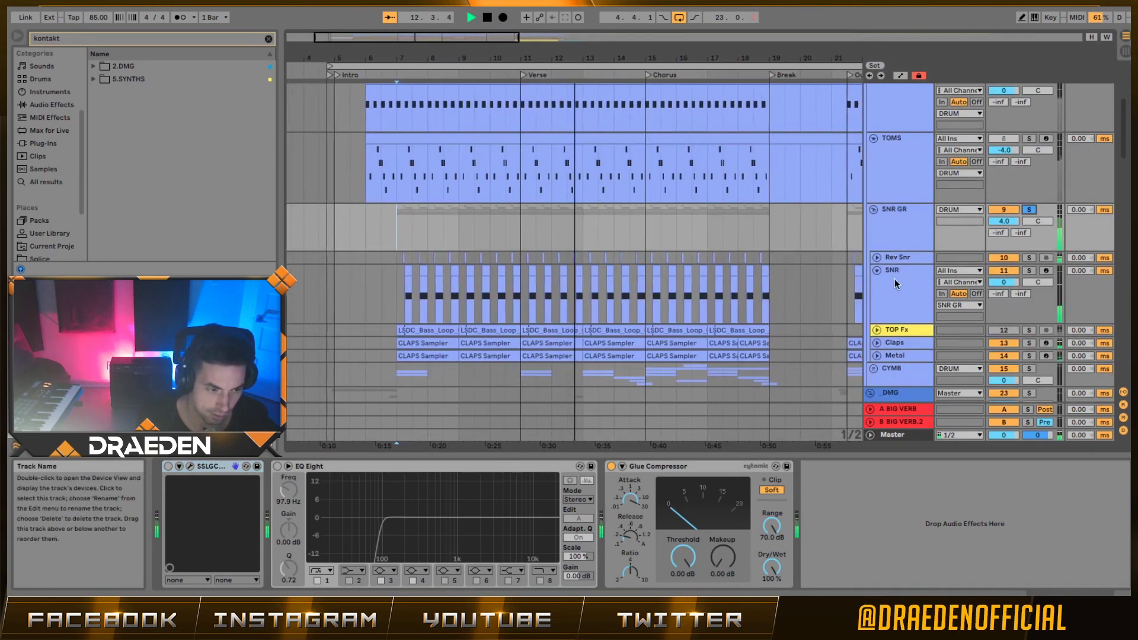
pyautogui.click(873, 210)
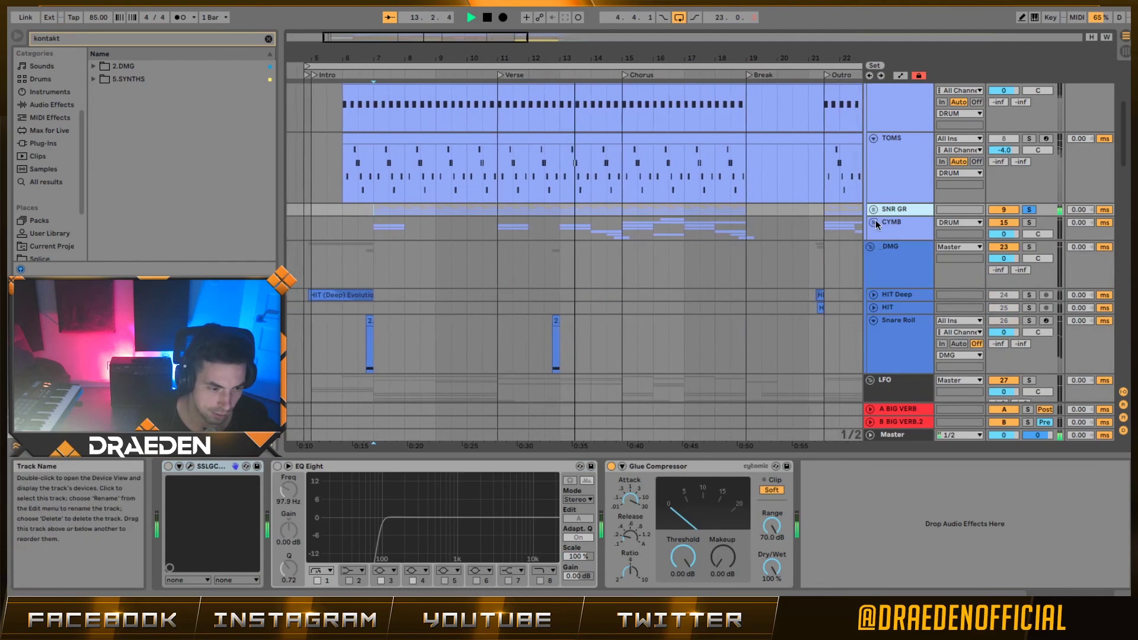
# Unfold the CYMB group, play Crash 1.1 soloed from bar 11, then add Crash 1.2 to the solo and stop playback.
pyautogui.click(874, 223)
pyautogui.click(1001, 301)
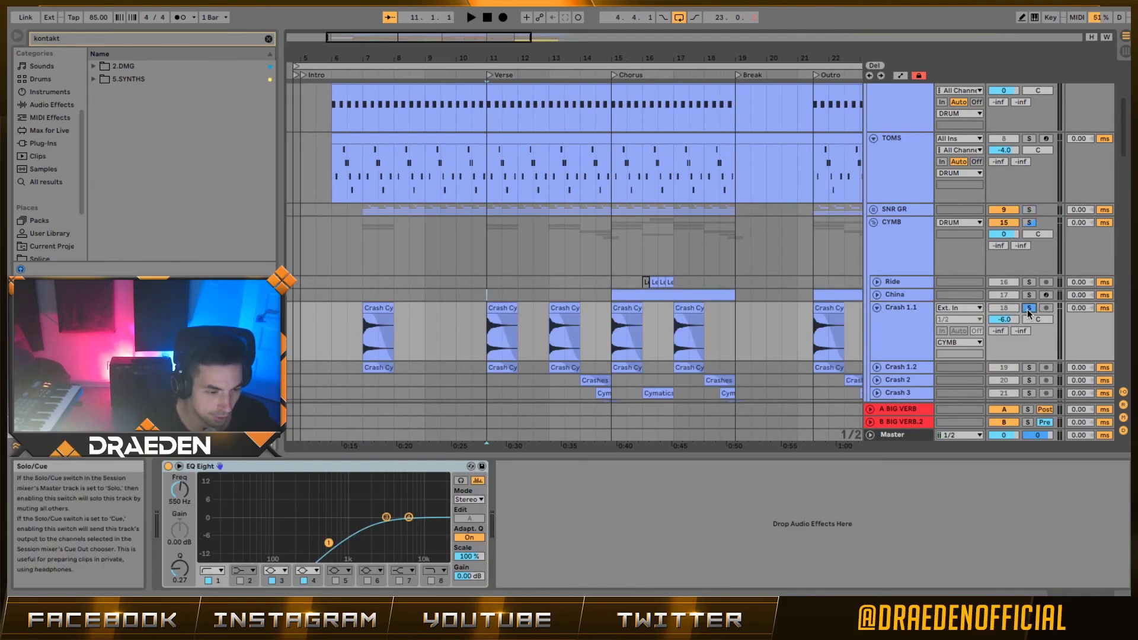
pyautogui.press('space')
pyautogui.click(876, 367)
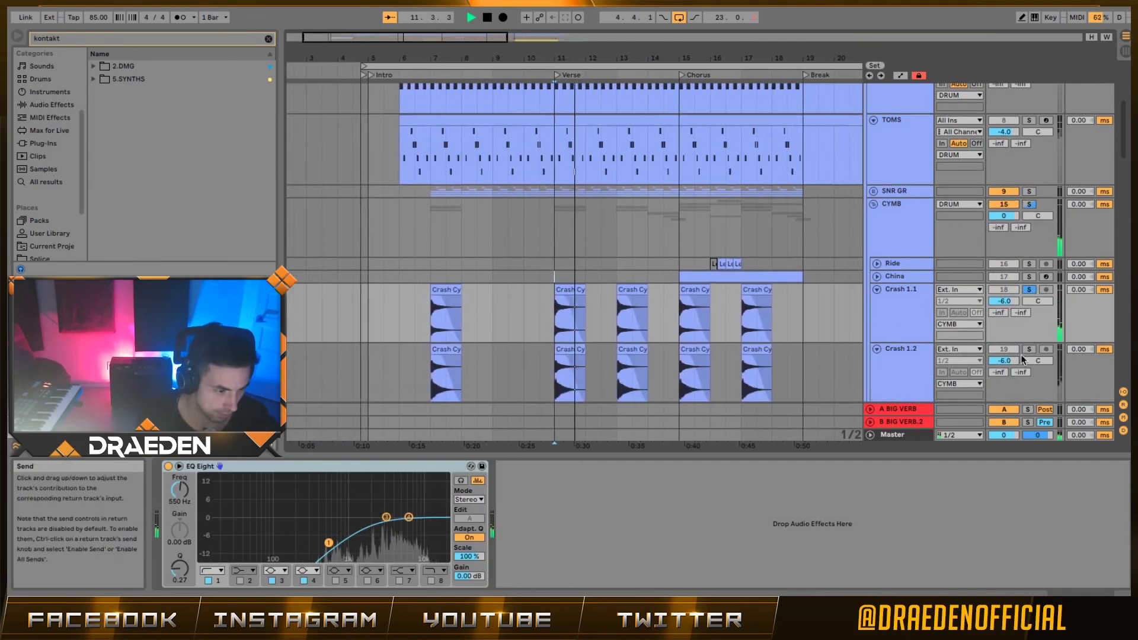
pyautogui.click(1028, 350)
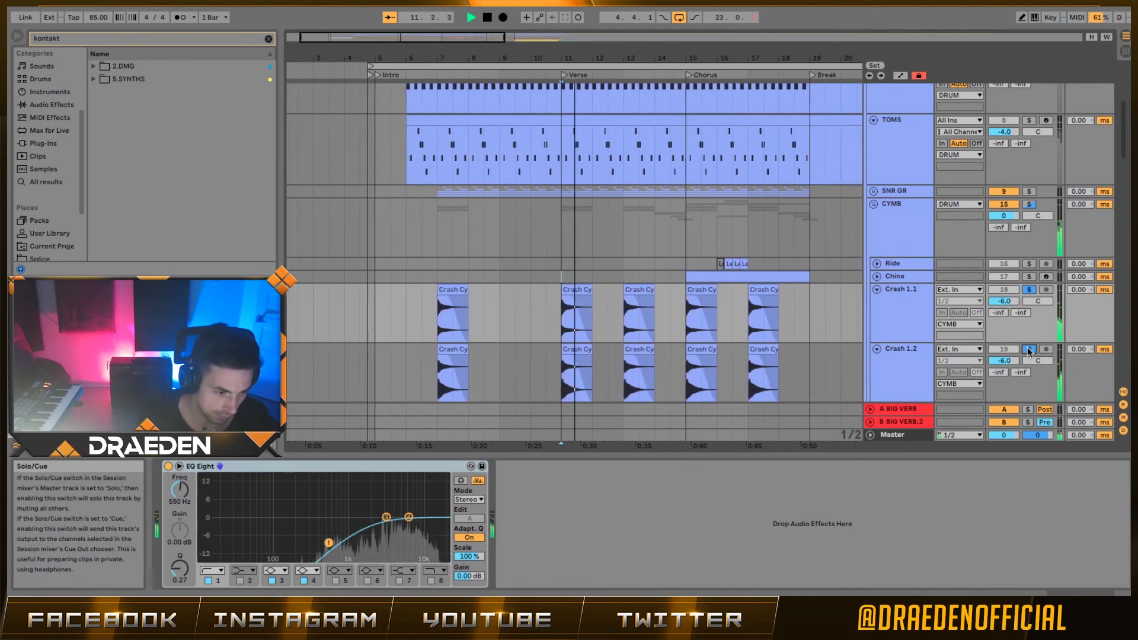
pyautogui.click(1028, 350)
pyautogui.press('space')
# Select the China clip at the Chorus, unfold its track and play it soloed from bar 15.
pyautogui.click(755, 275)
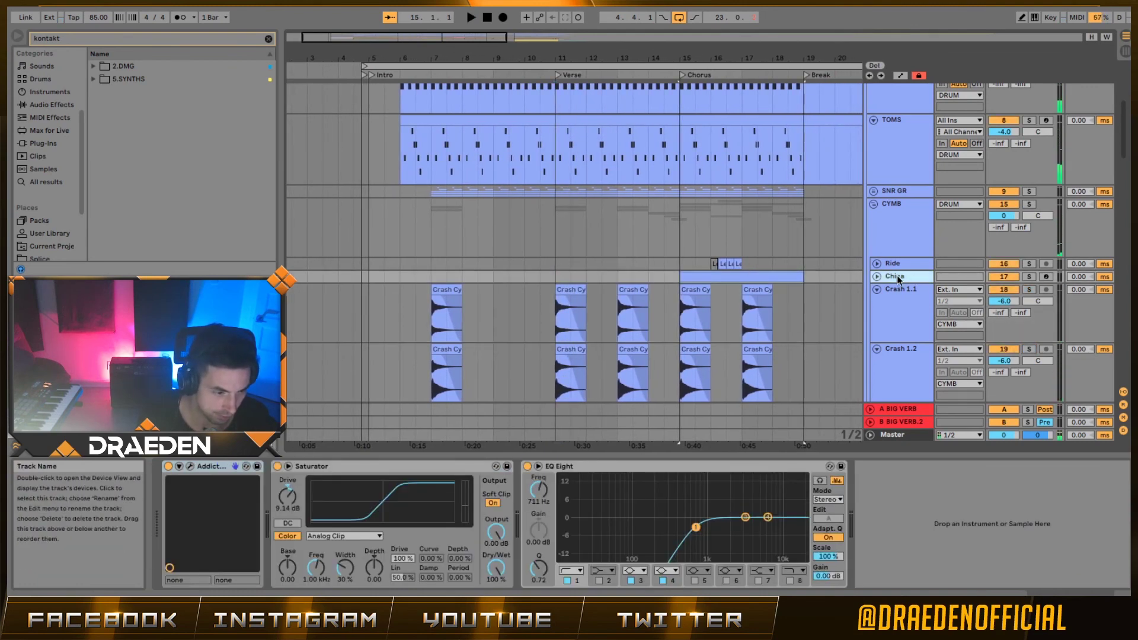
pyautogui.click(877, 277)
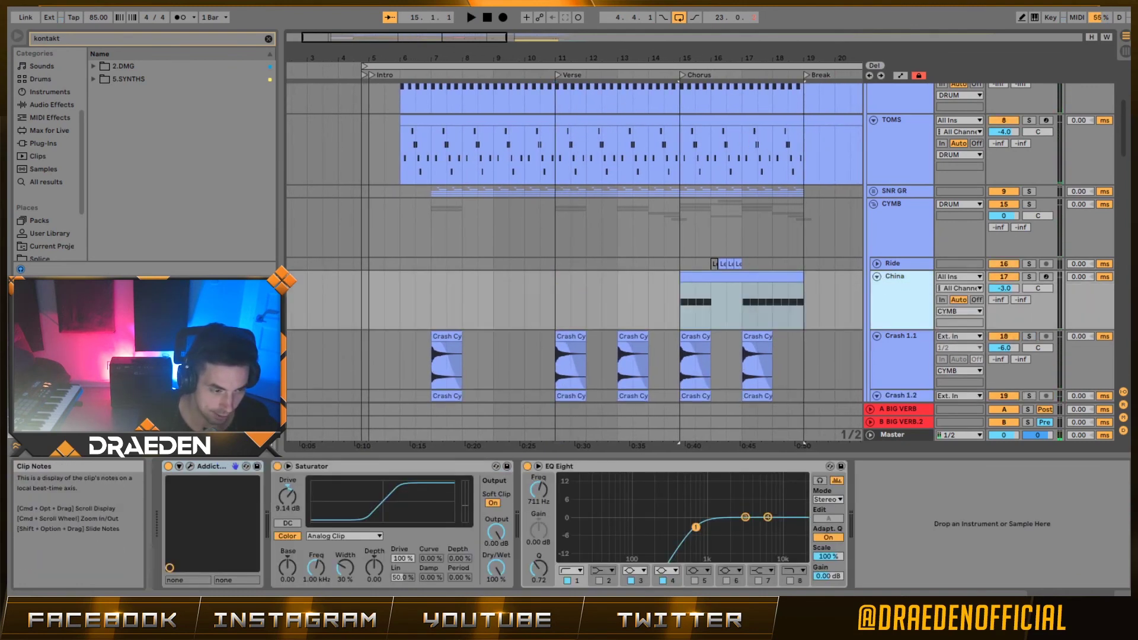
pyautogui.click(1029, 277)
pyautogui.press('space')
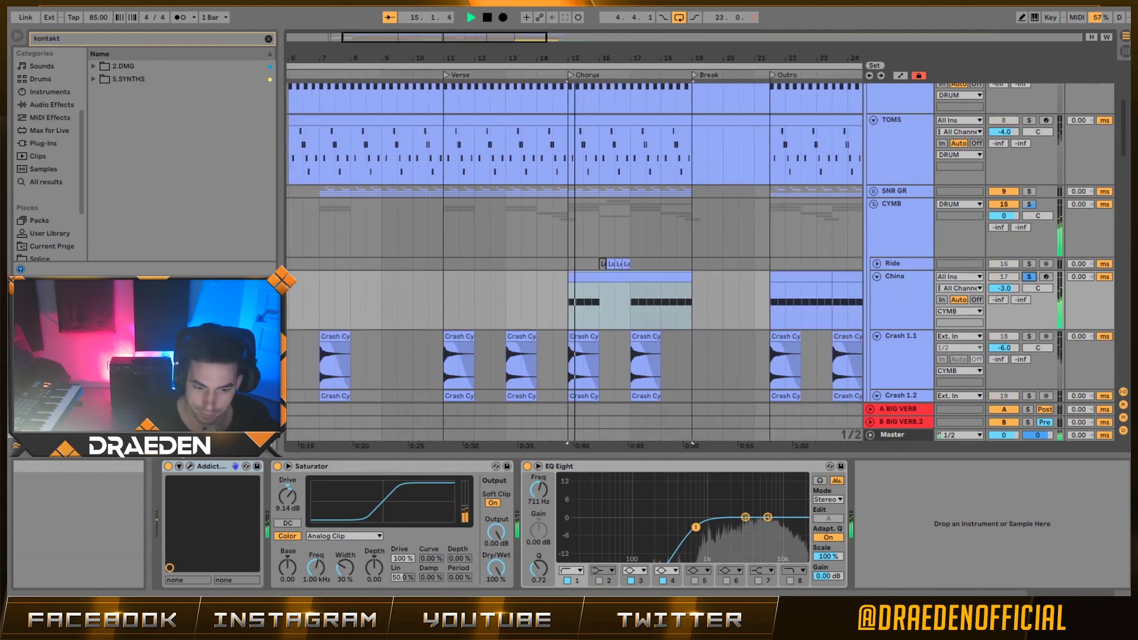
# Inspect the China track's Addictive Drums 2 kit in its Explore view, then stop playback and close the plug-in window.
pyautogui.click(191, 467)
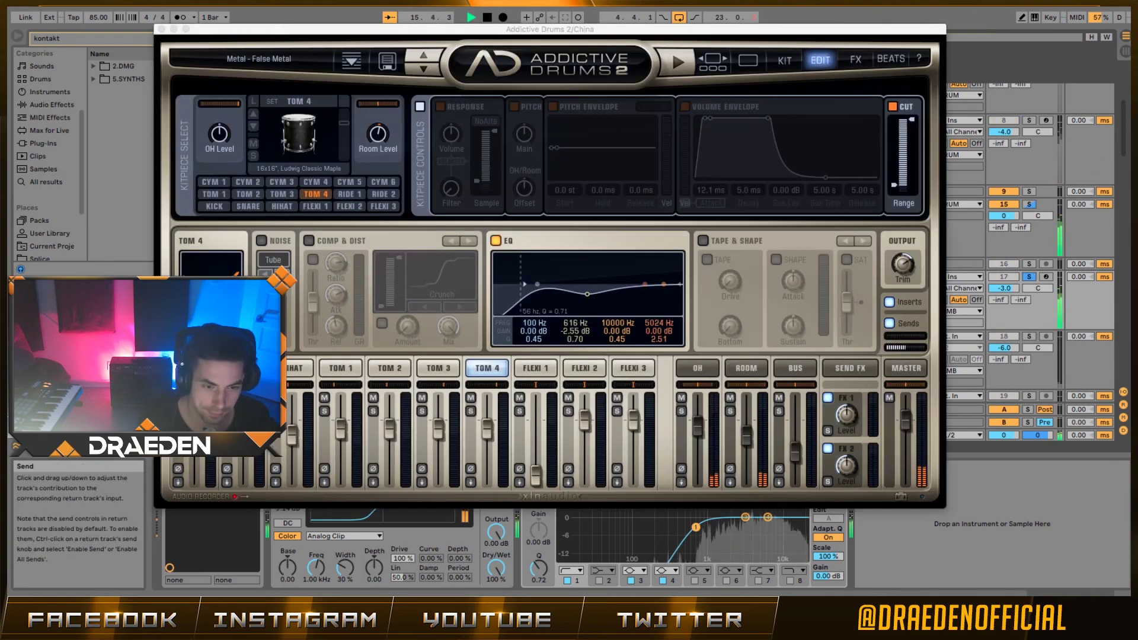
pyautogui.click(714, 64)
pyautogui.click(753, 65)
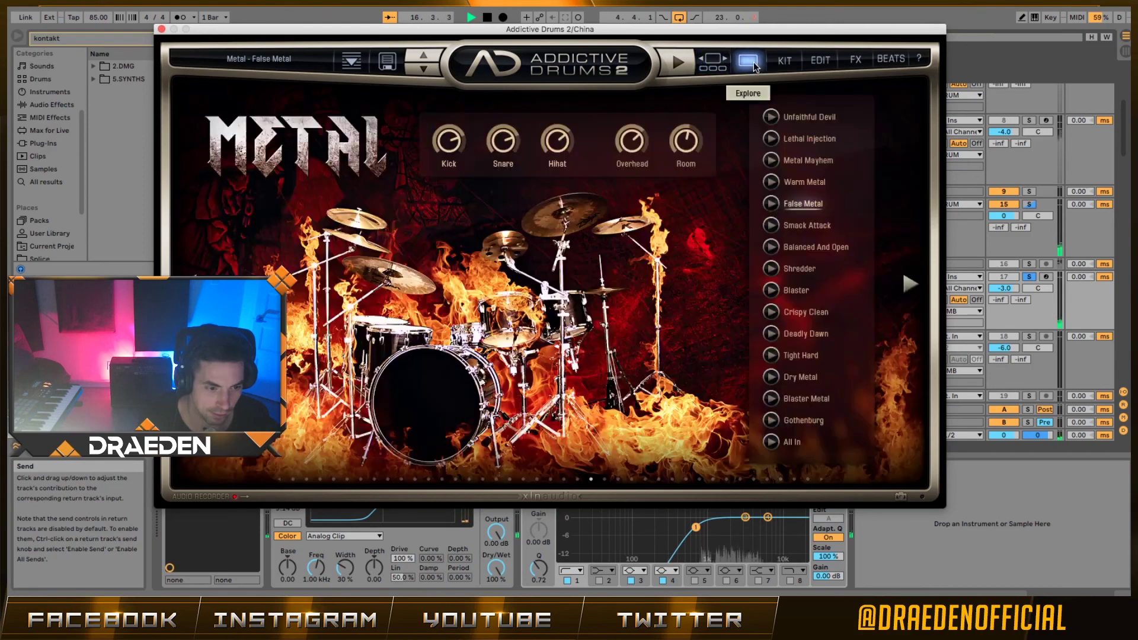
pyautogui.press('space')
pyautogui.click(162, 29)
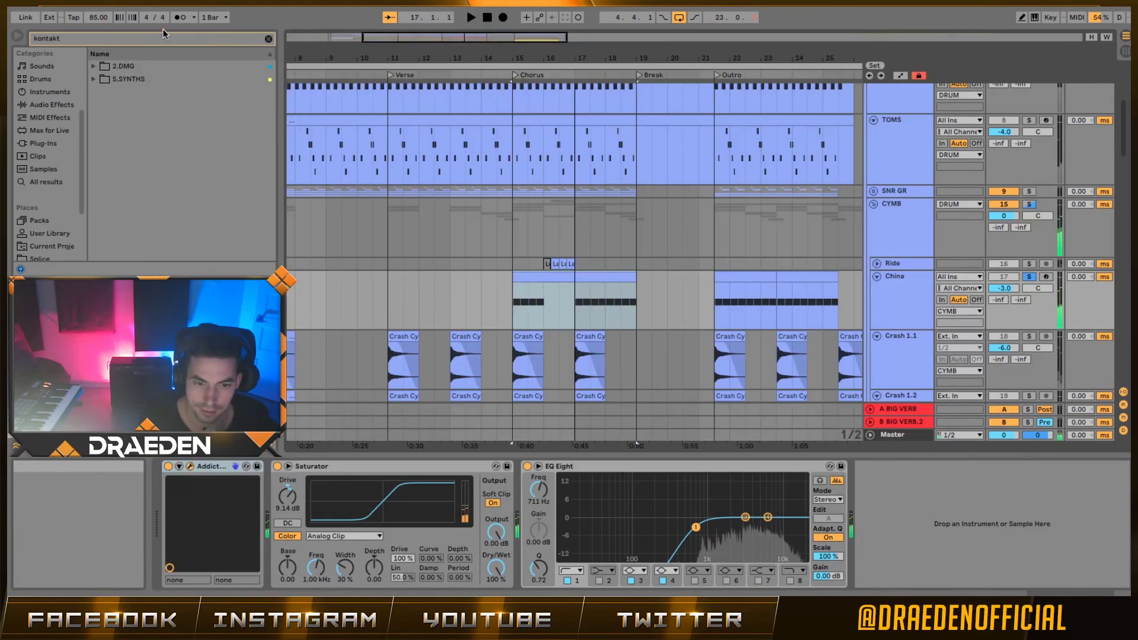
# Unfold the Ride track and play it from the start of its first clip in the Chorus.
pyautogui.scroll(-1, 880, 285)
pyautogui.click(876, 256)
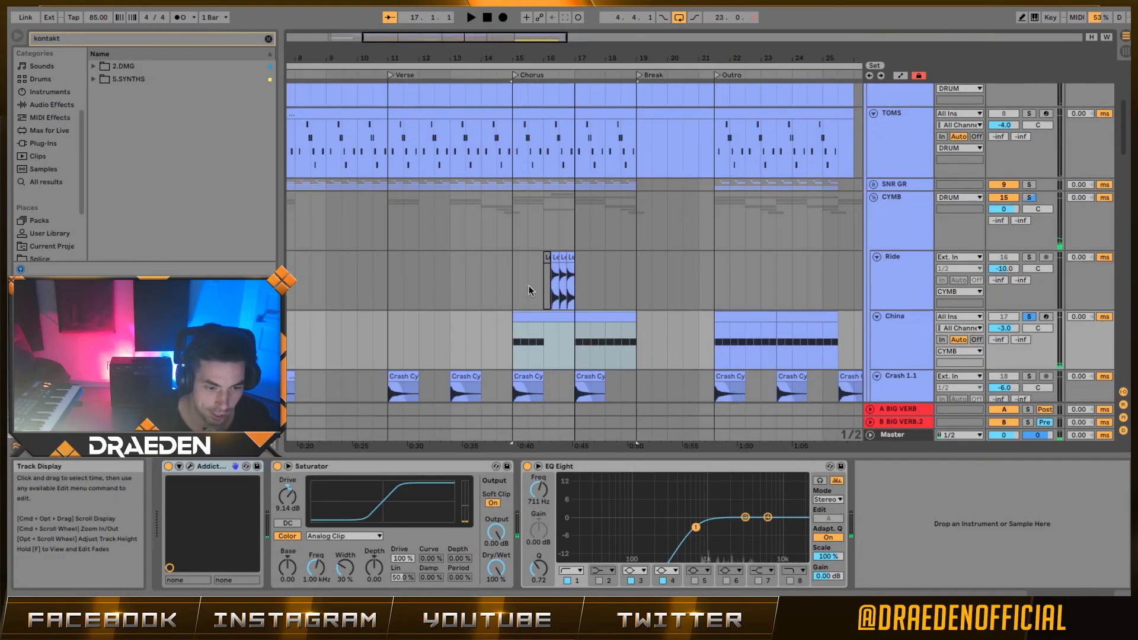
pyautogui.click(549, 280)
pyautogui.press('space')
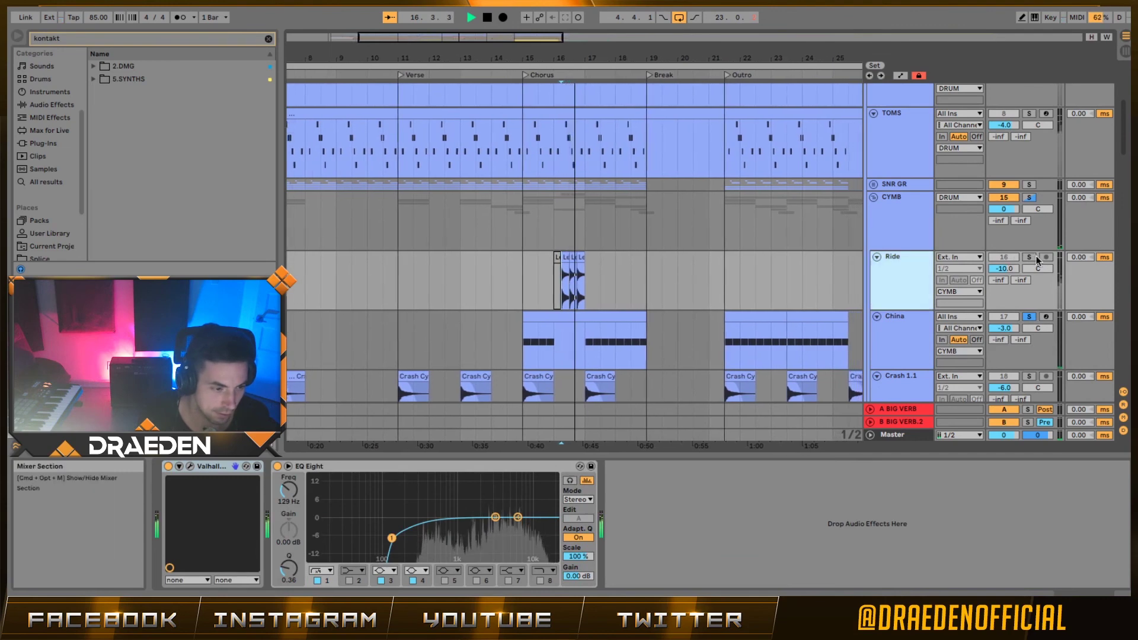
# Fold the CYMB group, return to the DRUM group and stop playback.
pyautogui.click(873, 197)
pyautogui.scroll(8, 884, 240)
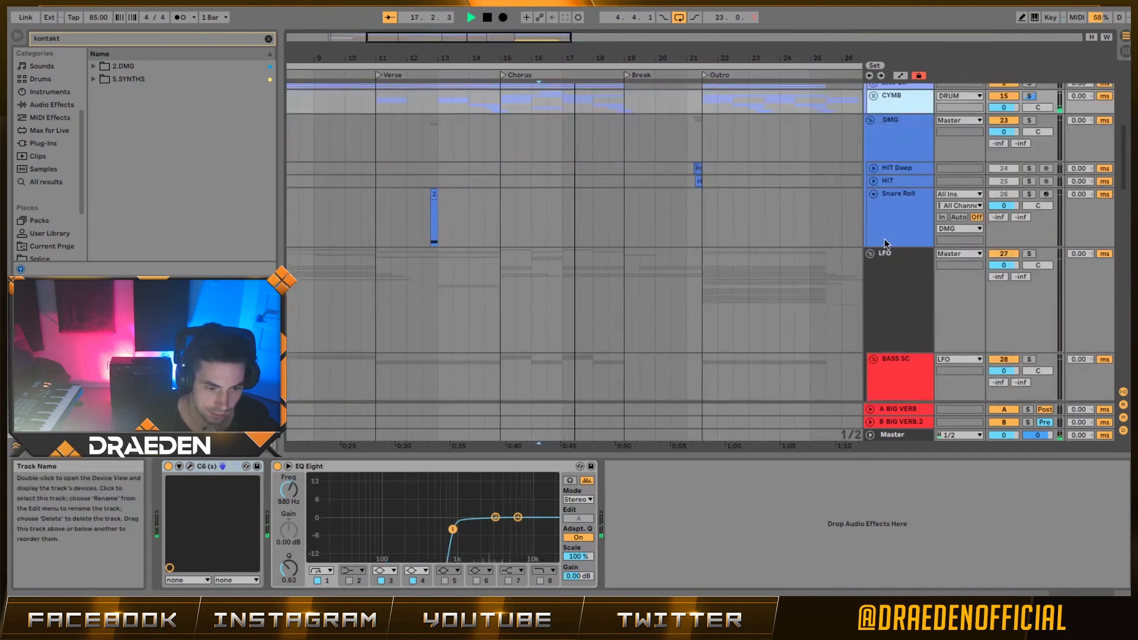
pyautogui.press('space')
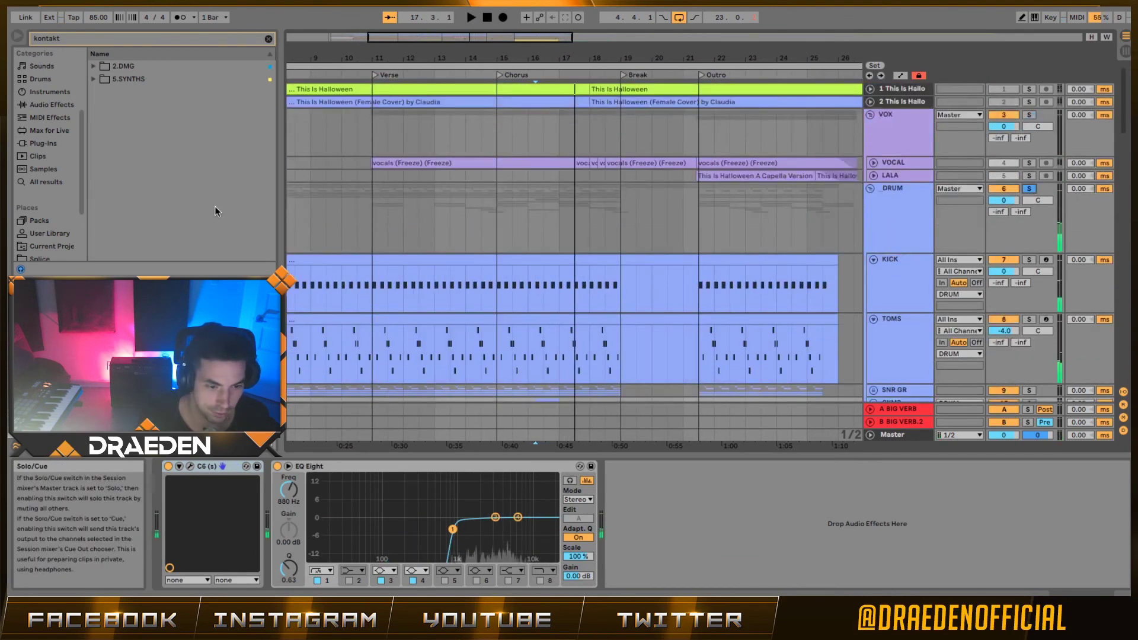
# Play the soloed DRUM group from the Chorus at bar 15 and fold its KICK and TOMS tracks.
pyautogui.click(491, 228)
pyautogui.press('space')
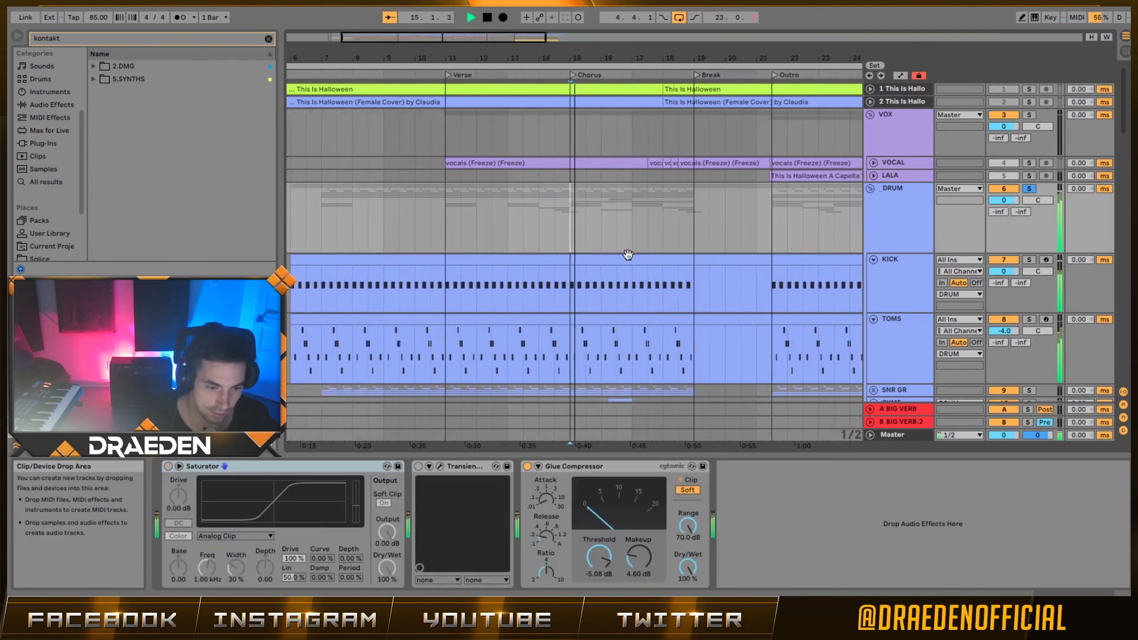
pyautogui.scroll(-3, 627, 255)
pyautogui.click(892, 206)
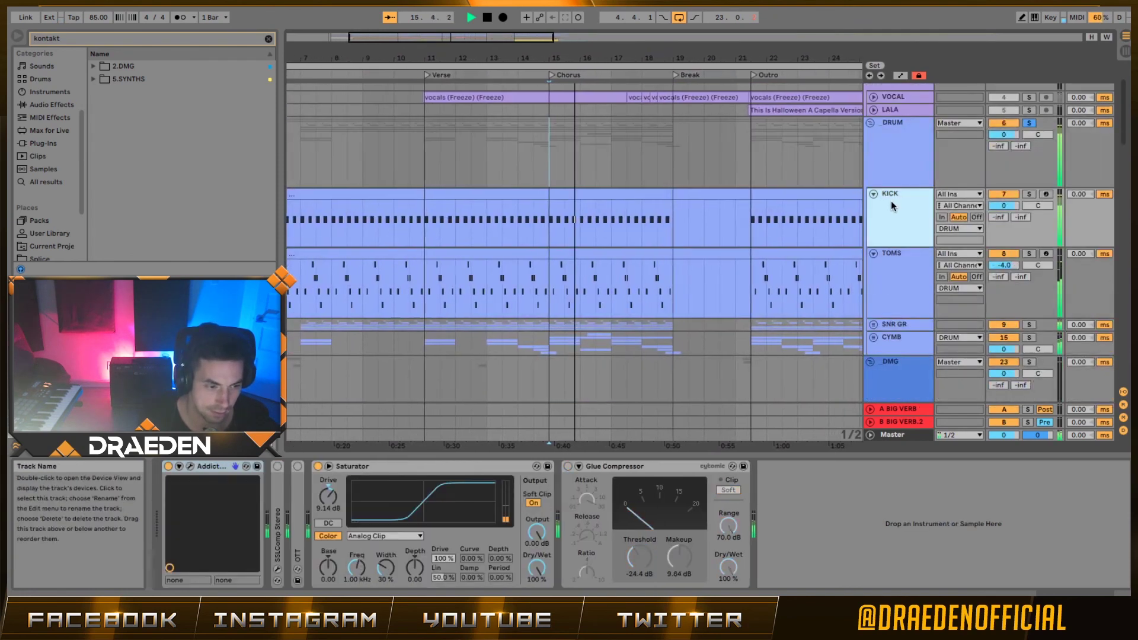
pyautogui.click(873, 194)
pyautogui.click(891, 207)
pyautogui.click(873, 207)
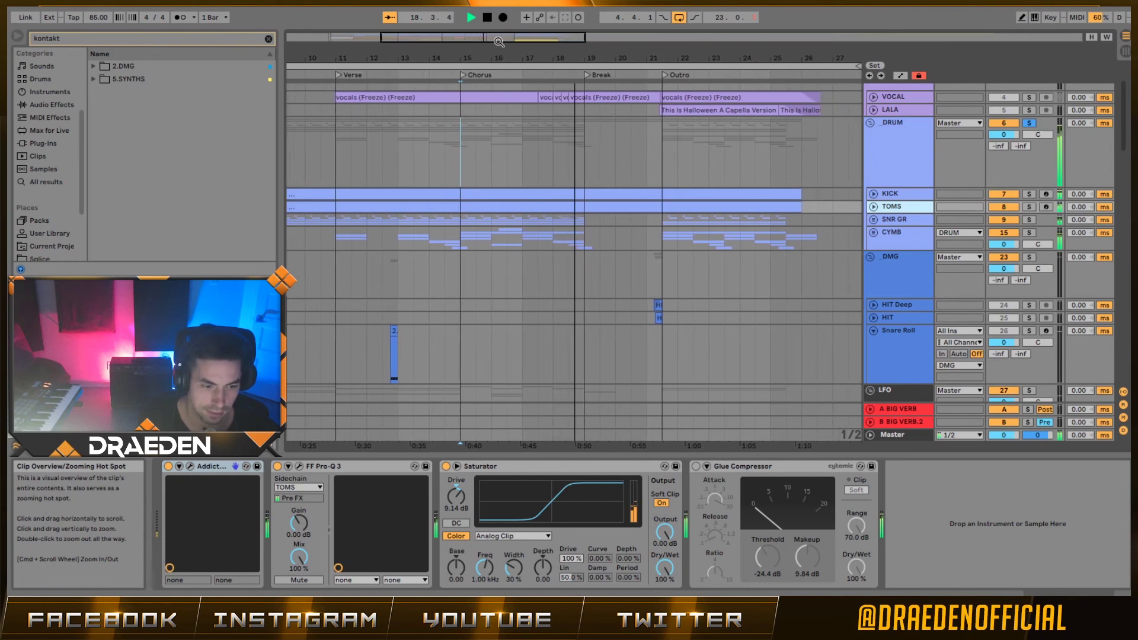
# Stop the drum playback and play the full arrangement without solo from bar 7 in the Intro.
pyautogui.press('space')
pyautogui.moveTo(499, 41); pyautogui.dragTo(454, 42)
pyautogui.scroll(-4, 529, 261)
pyautogui.moveTo(529, 262); pyautogui.dragTo(668, 268)
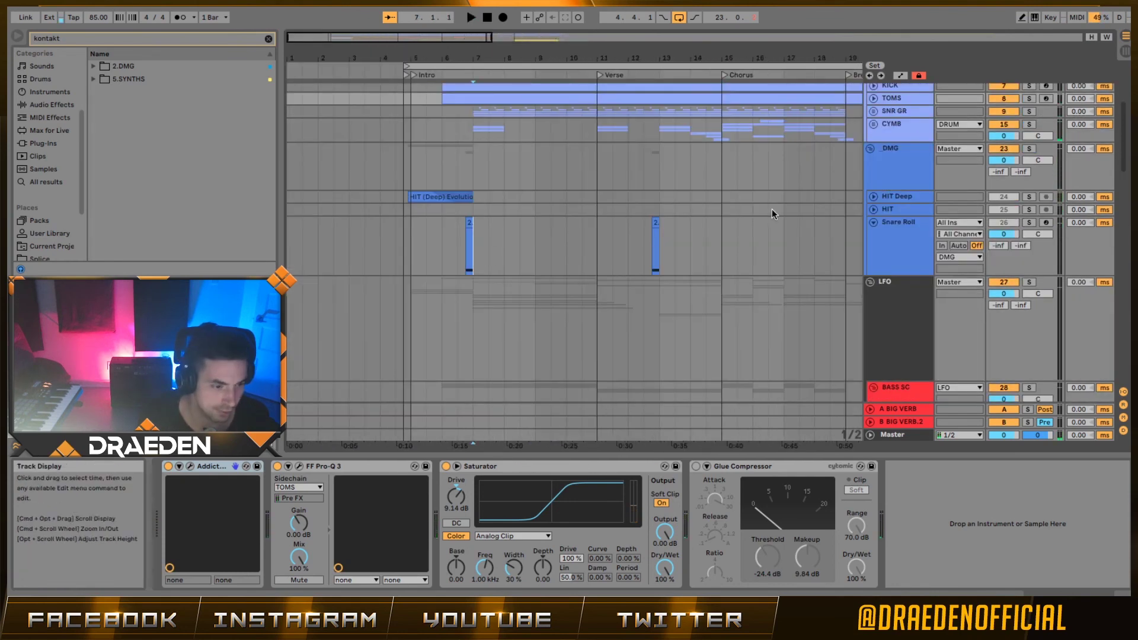
pyautogui.press('space')
pyautogui.scroll(5, 767, 211)
pyautogui.scroll(-8, 677, 306)
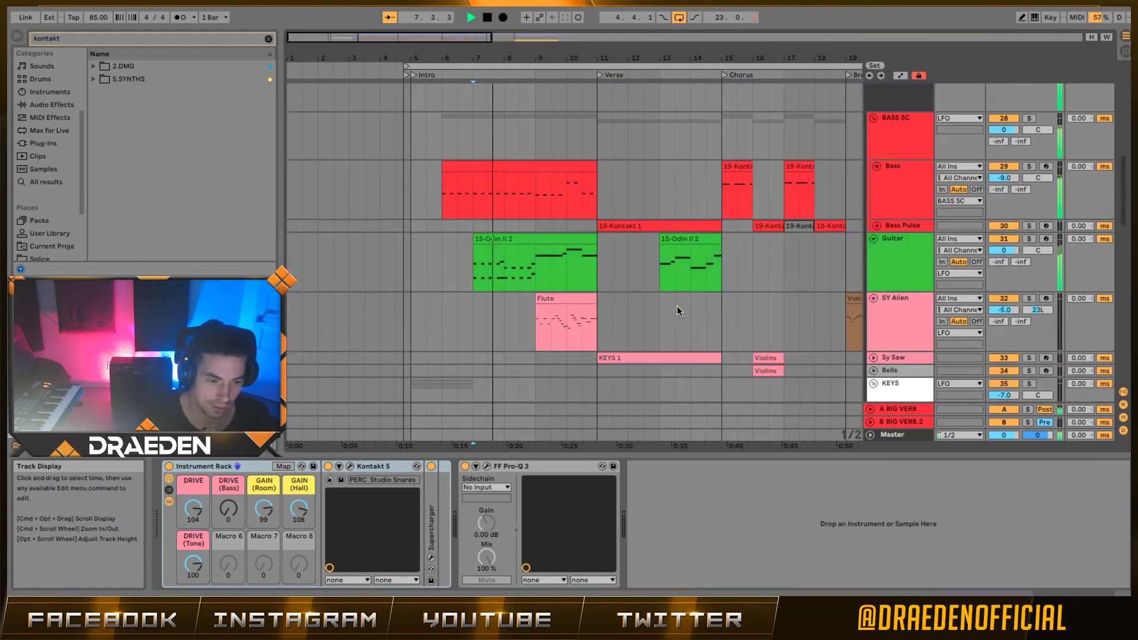
# Show the device chains of the Bass, Guitar and SY Alien tracks during playback, and review the Flute clip and strings.
pyautogui.click(909, 177)
pyautogui.click(916, 265)
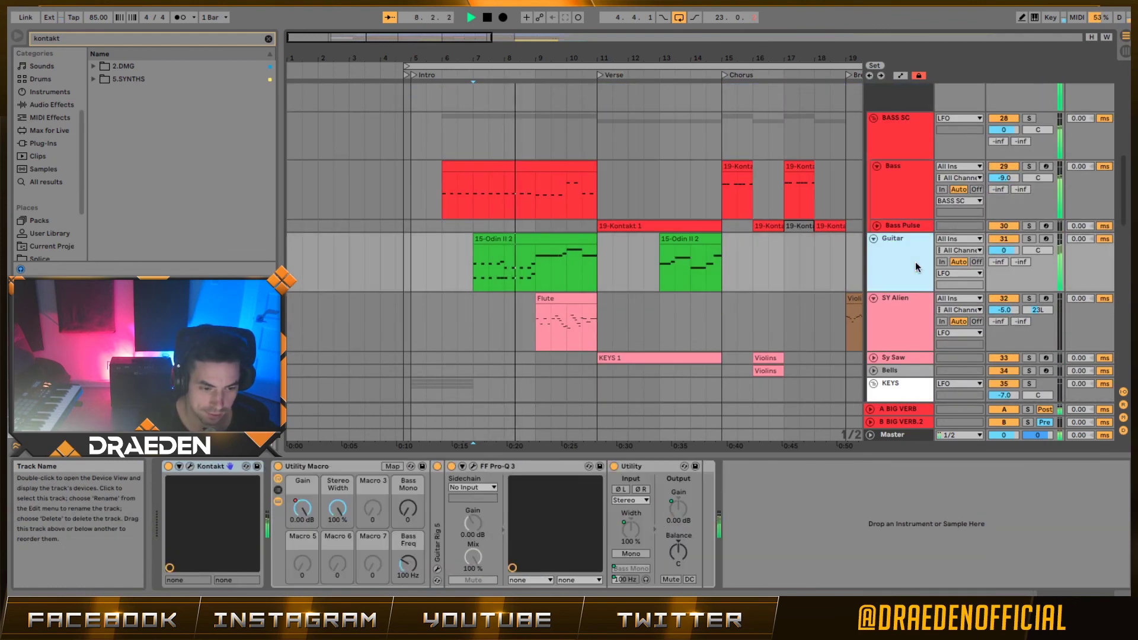
pyautogui.scroll(-3, 916, 265)
pyautogui.click(915, 262)
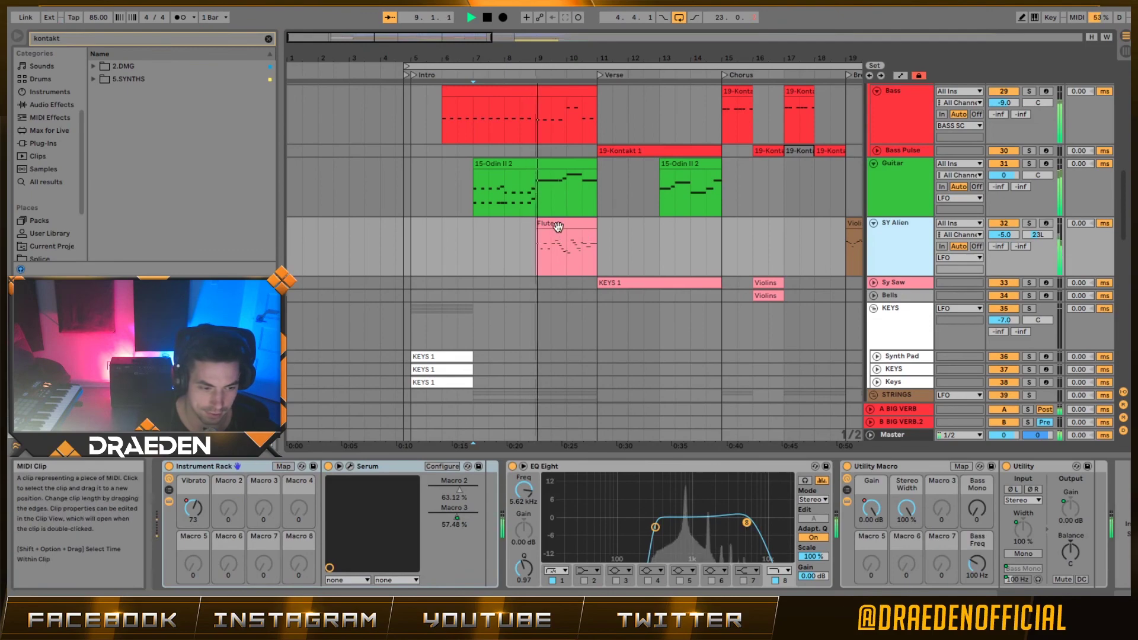
pyautogui.click(585, 236)
pyautogui.scroll(-5, 584, 257)
pyautogui.scroll(-15, 584, 258)
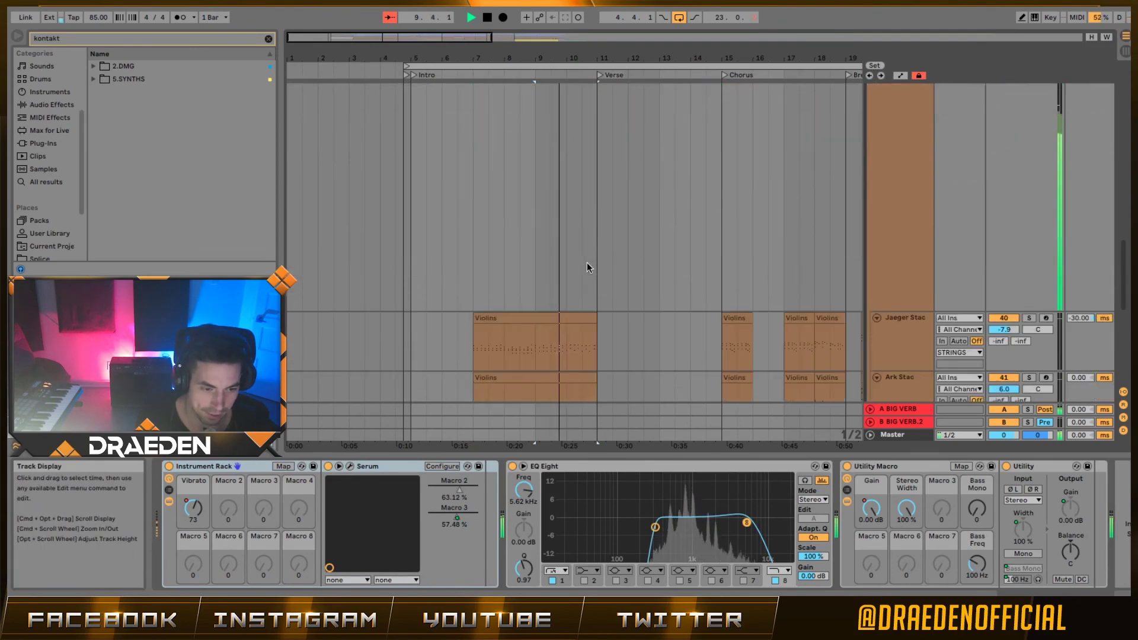
# Solo the Bass Pulse track and play its Verse clip from bar 11.
pyautogui.scroll(20, 646, 315)
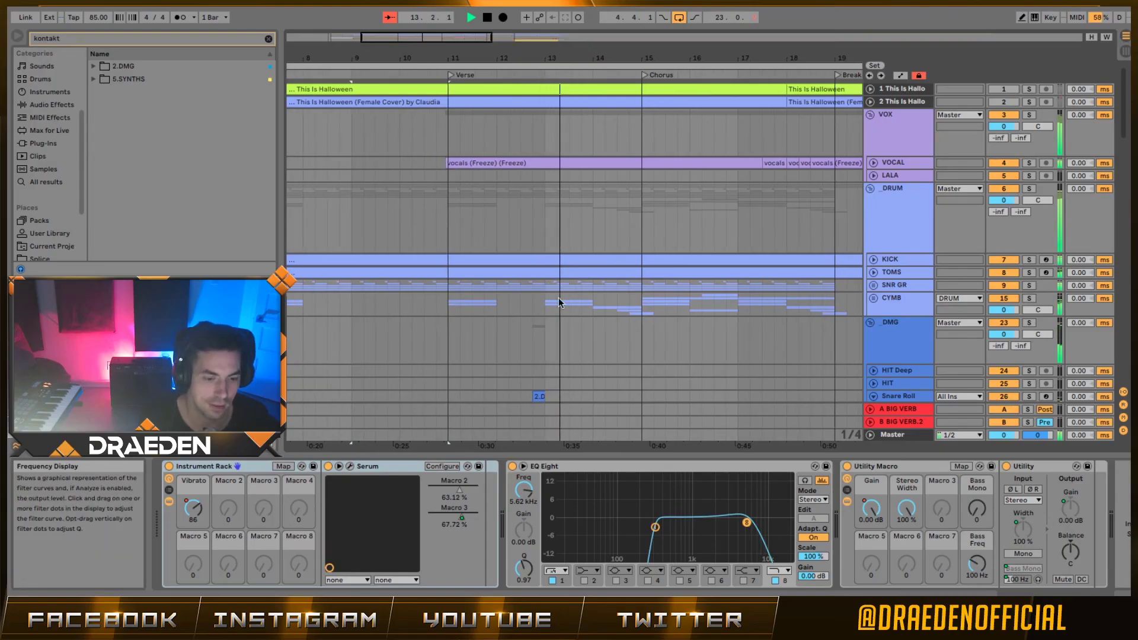
pyautogui.scroll(-10, 564, 304)
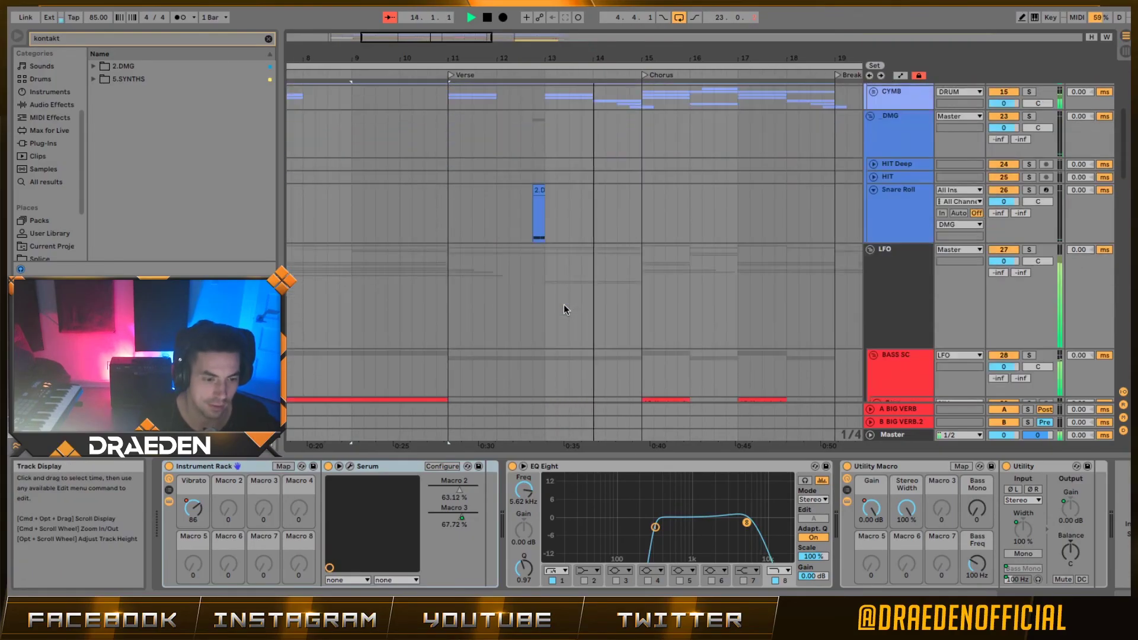
pyautogui.click(596, 287)
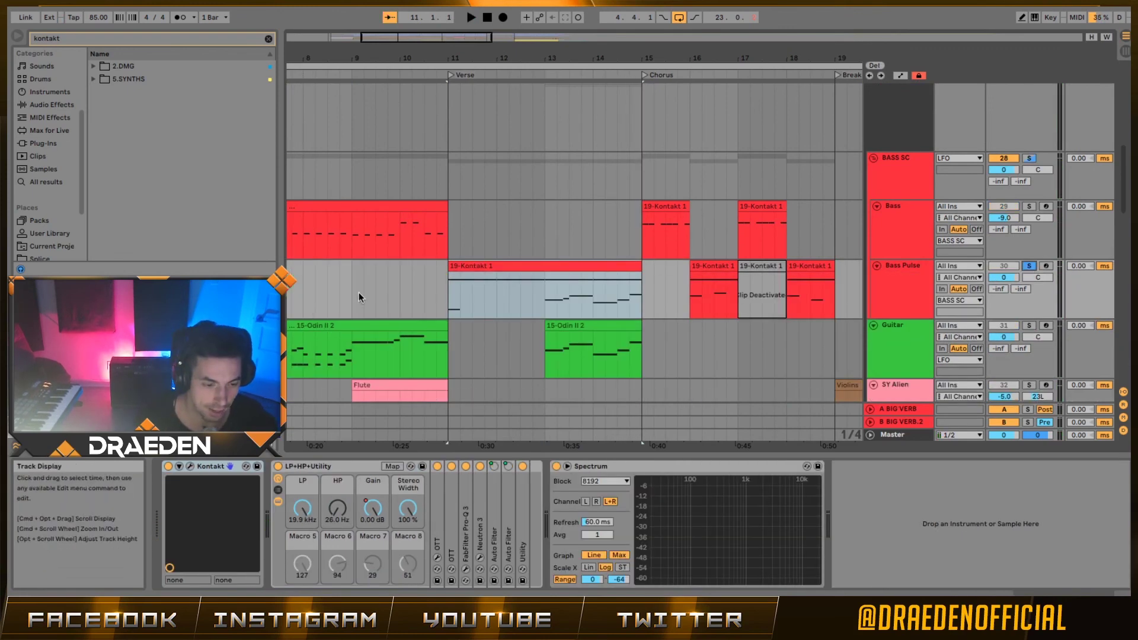
pyautogui.click(495, 266)
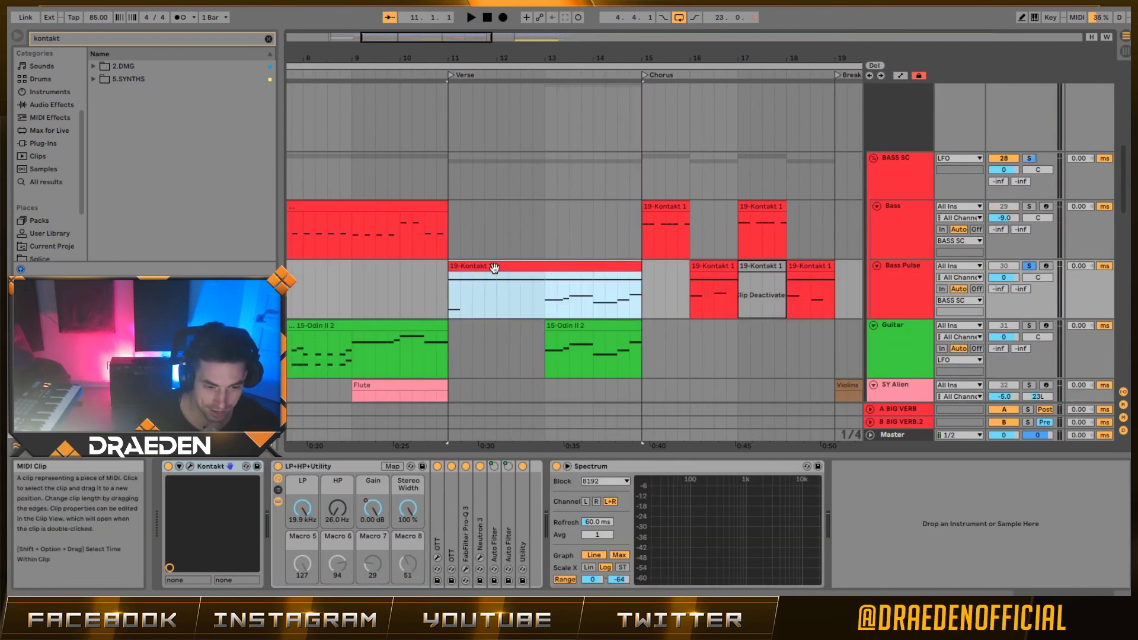
pyautogui.press('space')
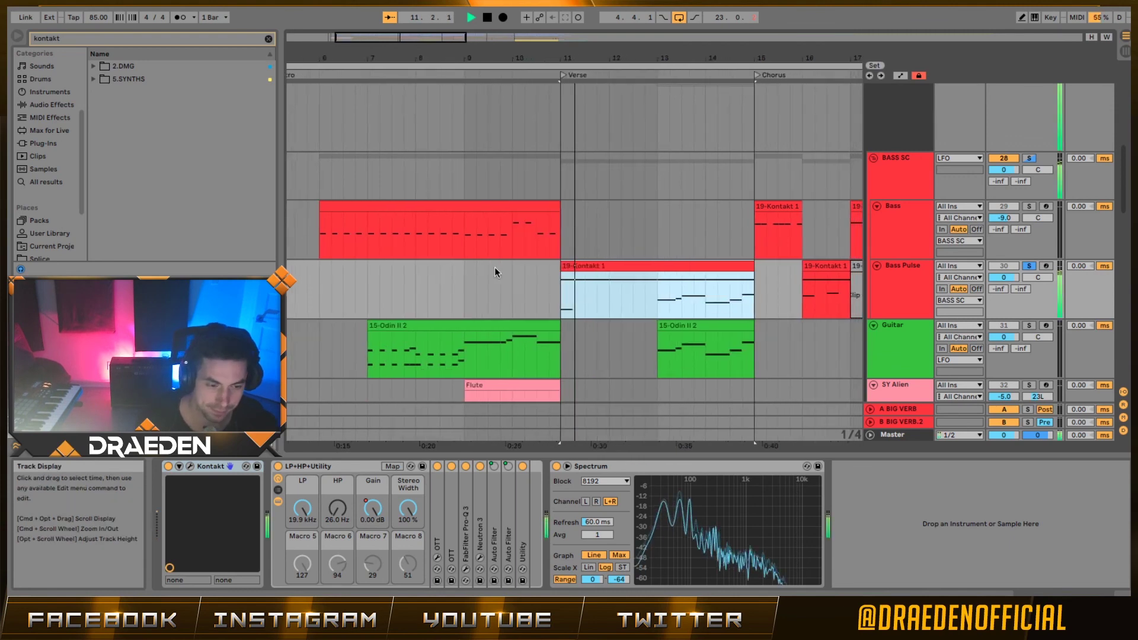
# Unsolo the Bass Pulse track and compare the full Verse mix with that track switched off and back on.
pyautogui.click(1029, 266)
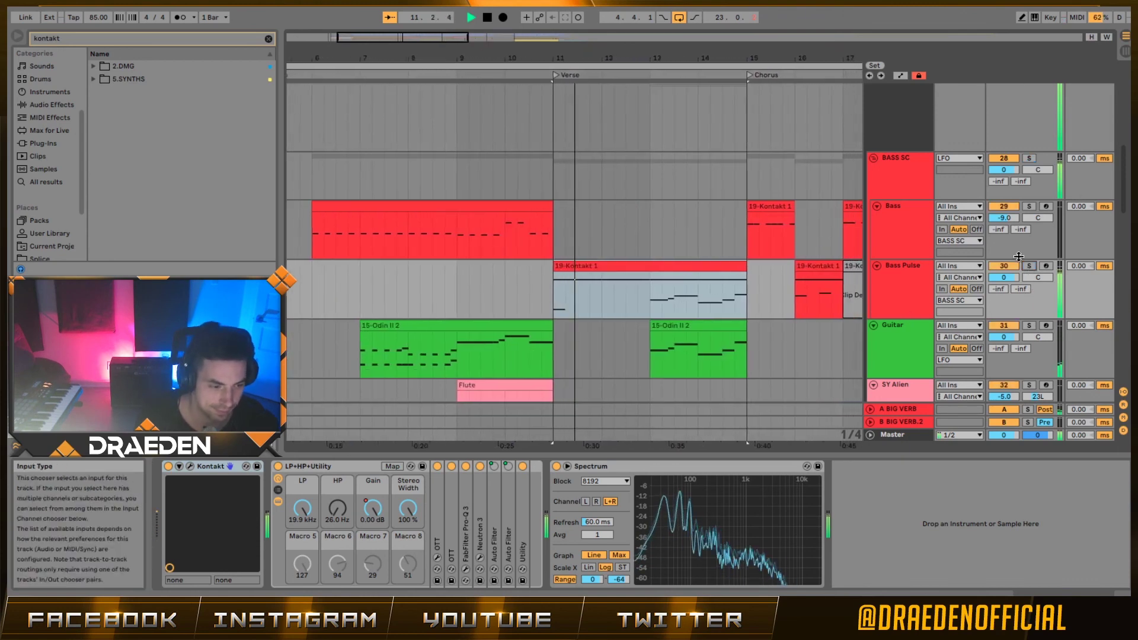
pyautogui.click(1014, 266)
pyautogui.click(1006, 267)
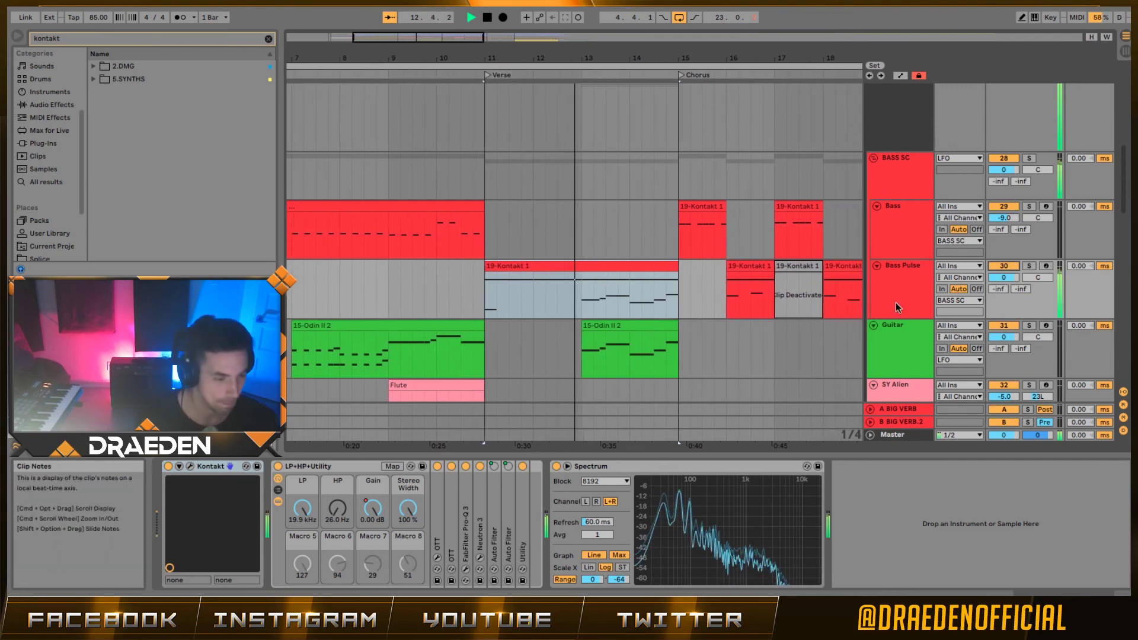
# Unfold the Sy Saw track and play its KEYS 1 clip soloed from bar 11.
pyautogui.scroll(-5, 896, 305)
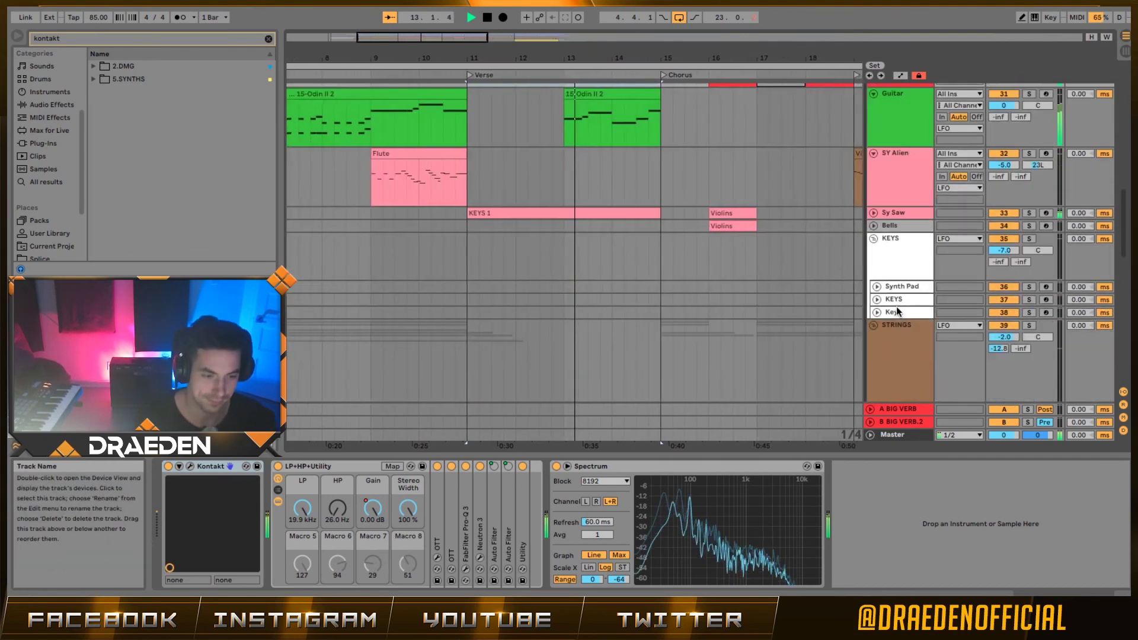
pyautogui.click(873, 212)
pyautogui.scroll(1, 896, 243)
pyautogui.scroll(2, 893, 252)
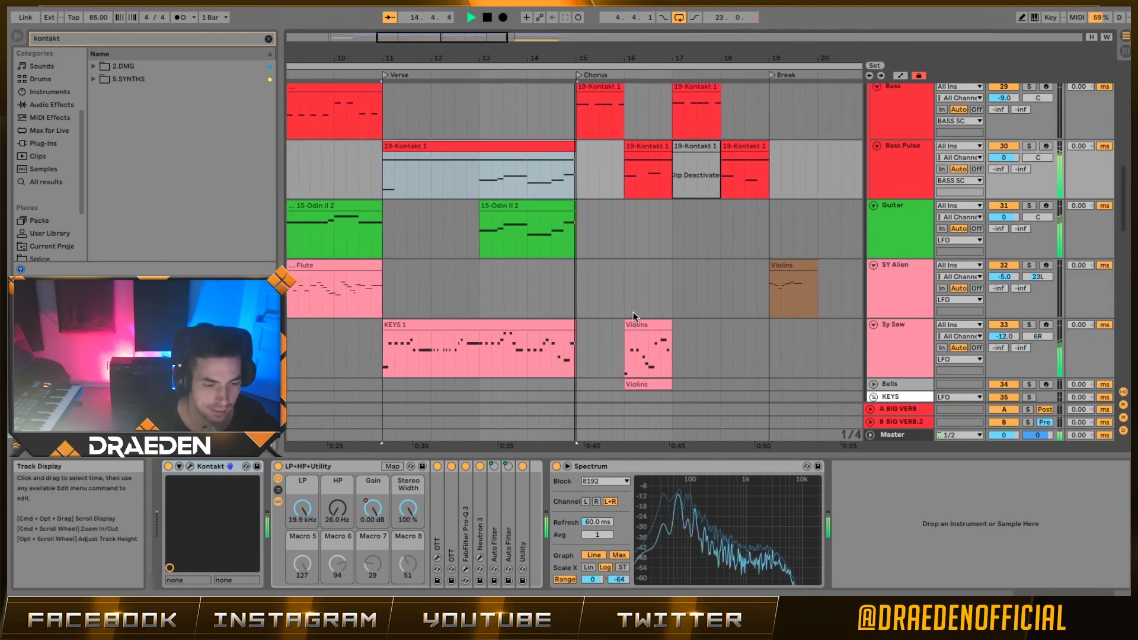
pyautogui.press('space')
pyautogui.click(464, 326)
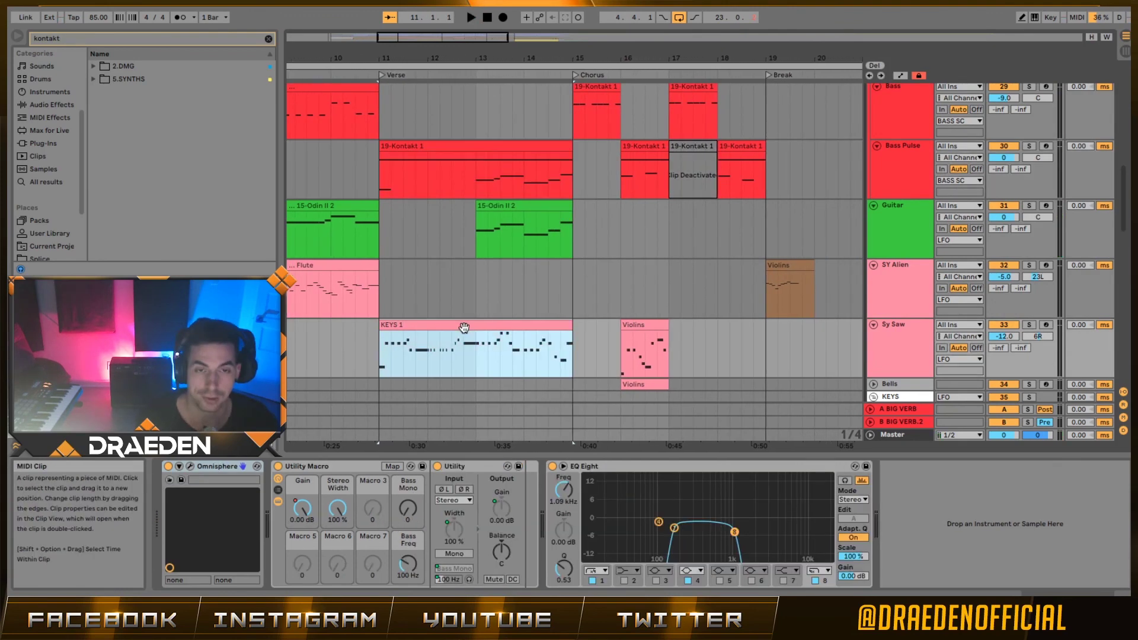
pyautogui.click(517, 336)
pyautogui.click(514, 325)
pyautogui.click(1028, 324)
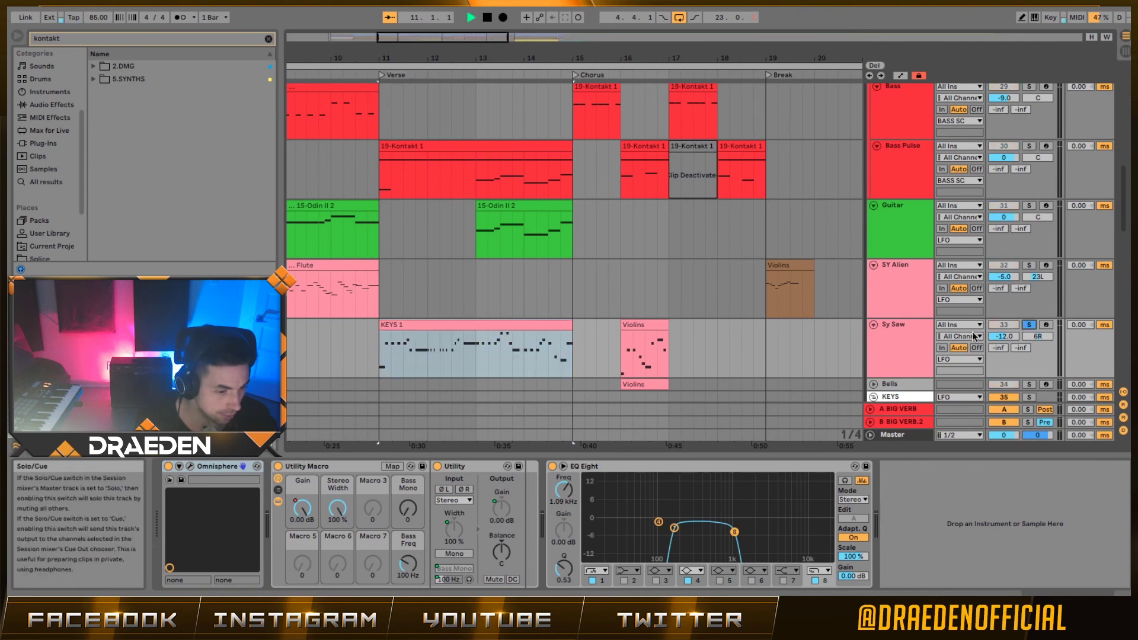
pyautogui.press('space')
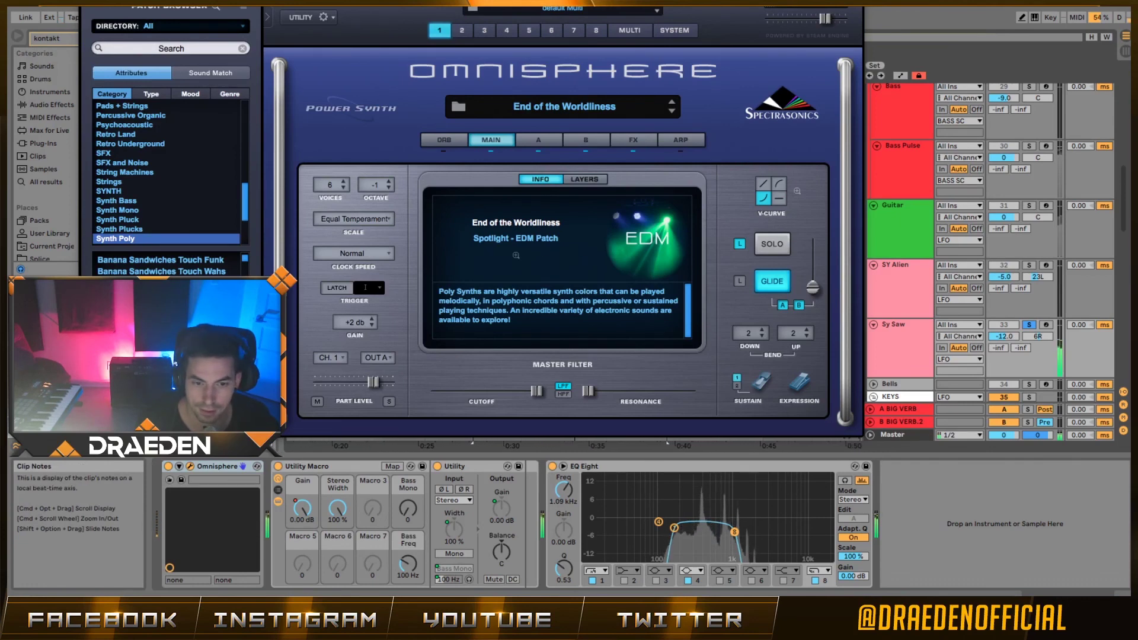
# Close the Omnisphere window and compare the Sy Saw sound with EQ Eight's filter band 8 off and back on.
pyautogui.press('super+alt+p')
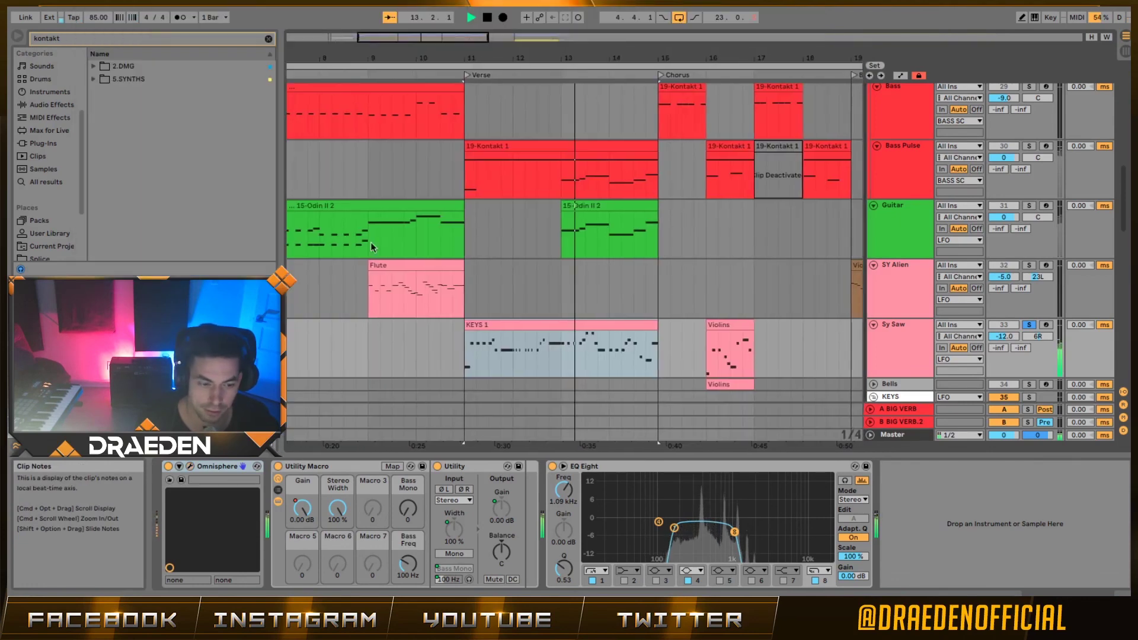
pyautogui.click(817, 580)
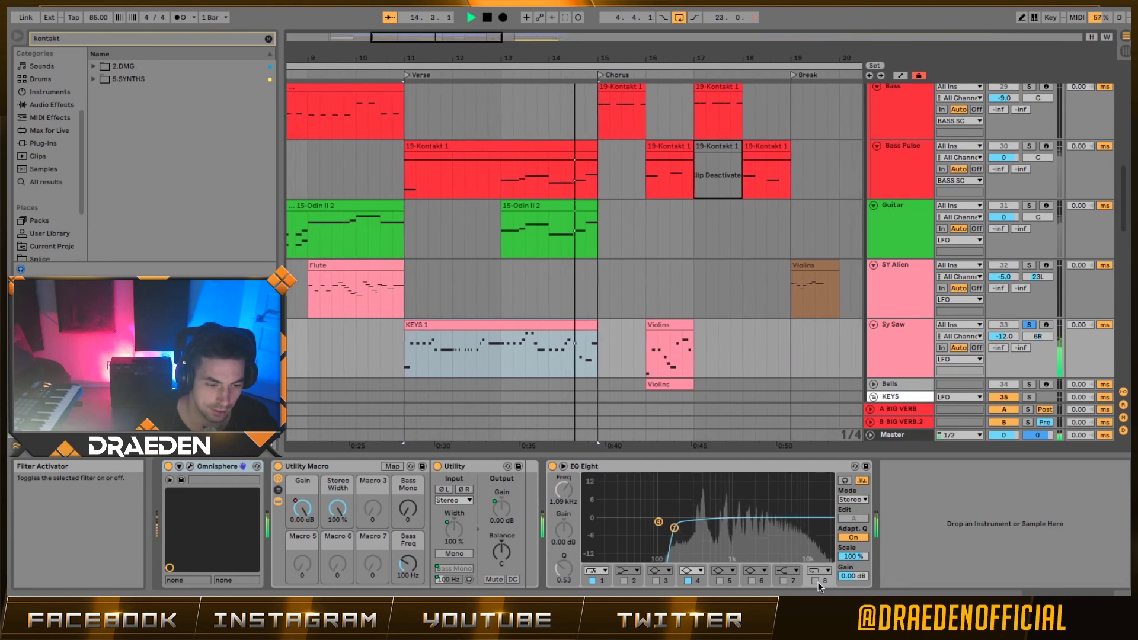
pyautogui.click(817, 580)
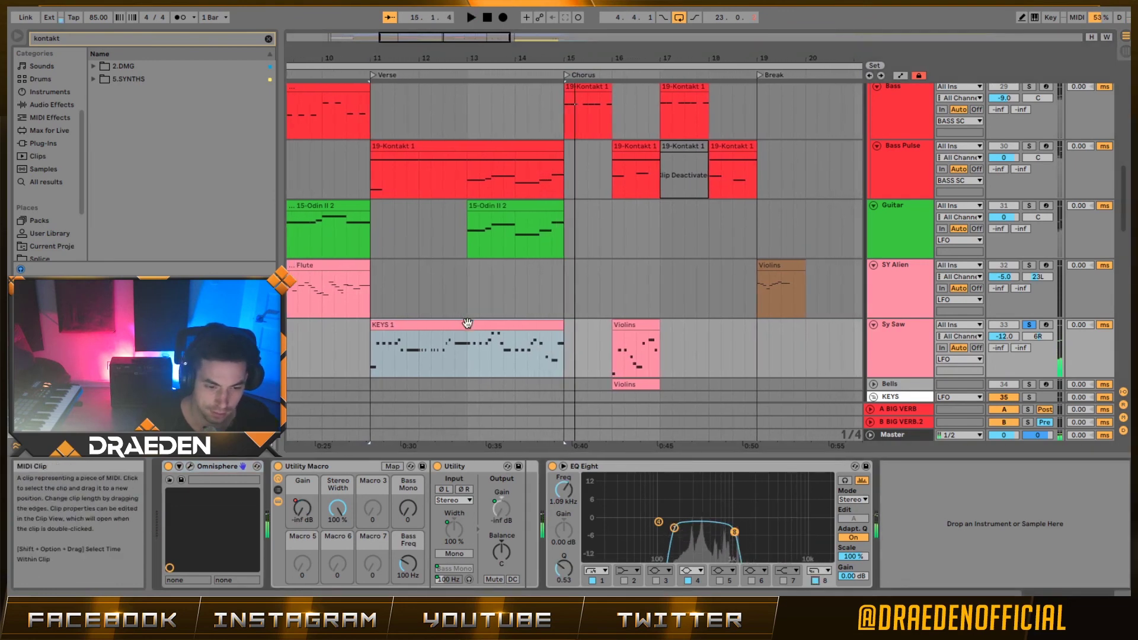
# Locate the BASSOON part at bar 13, play the Guitar track's Verse clip soloed from that bar and stop playback.
pyautogui.scroll(-15, 752, 356)
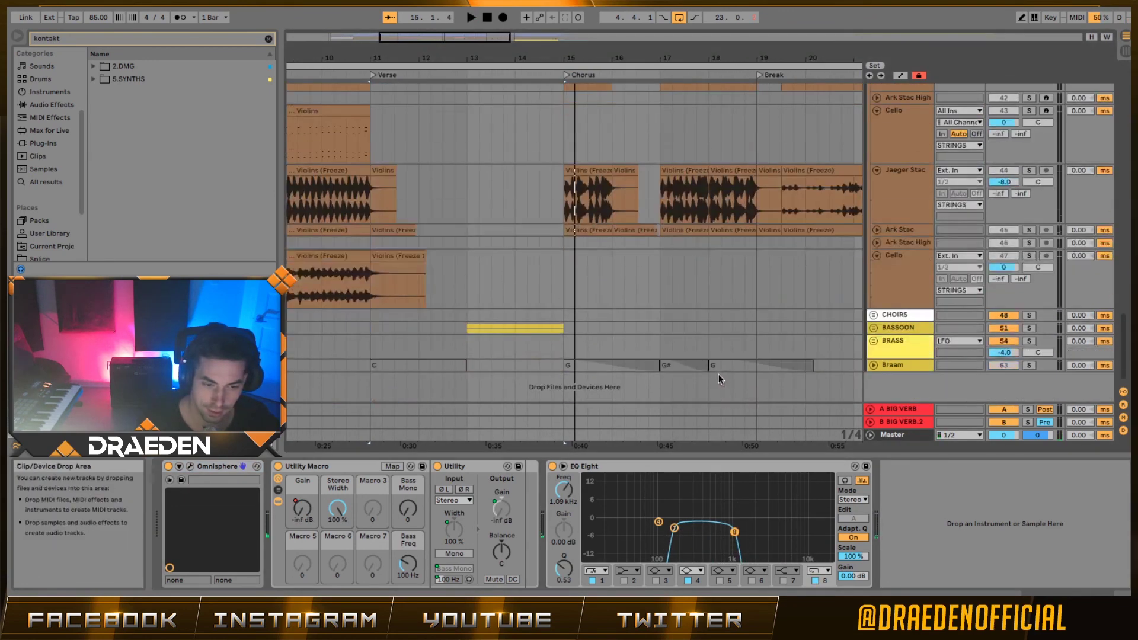
pyautogui.click(461, 329)
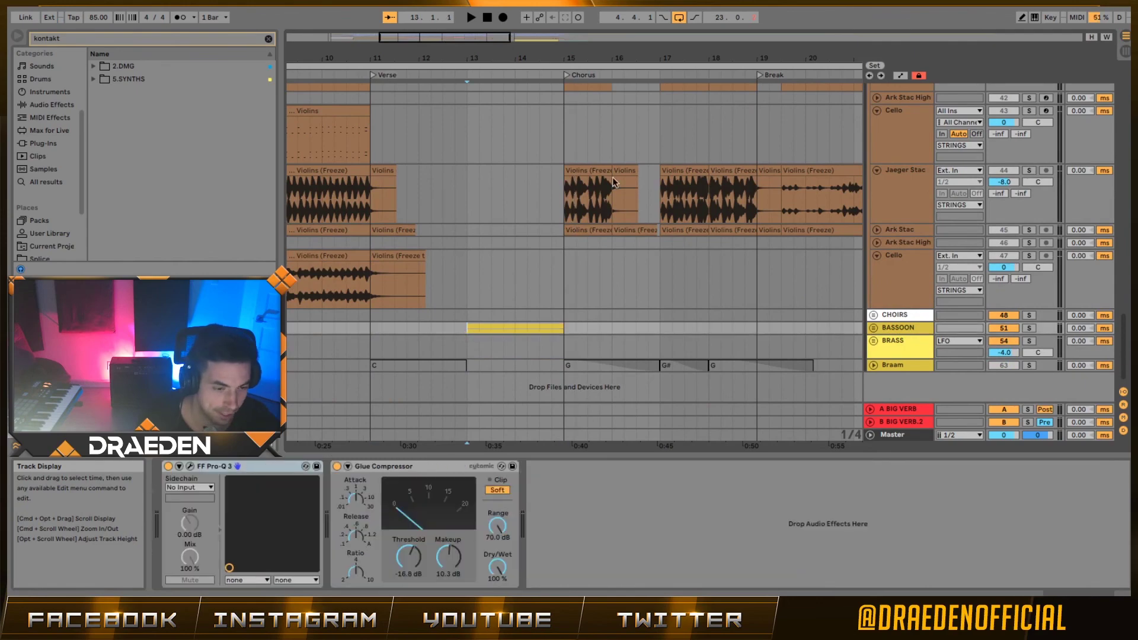
pyautogui.scroll(10, 613, 177)
pyautogui.scroll(-5, 593, 255)
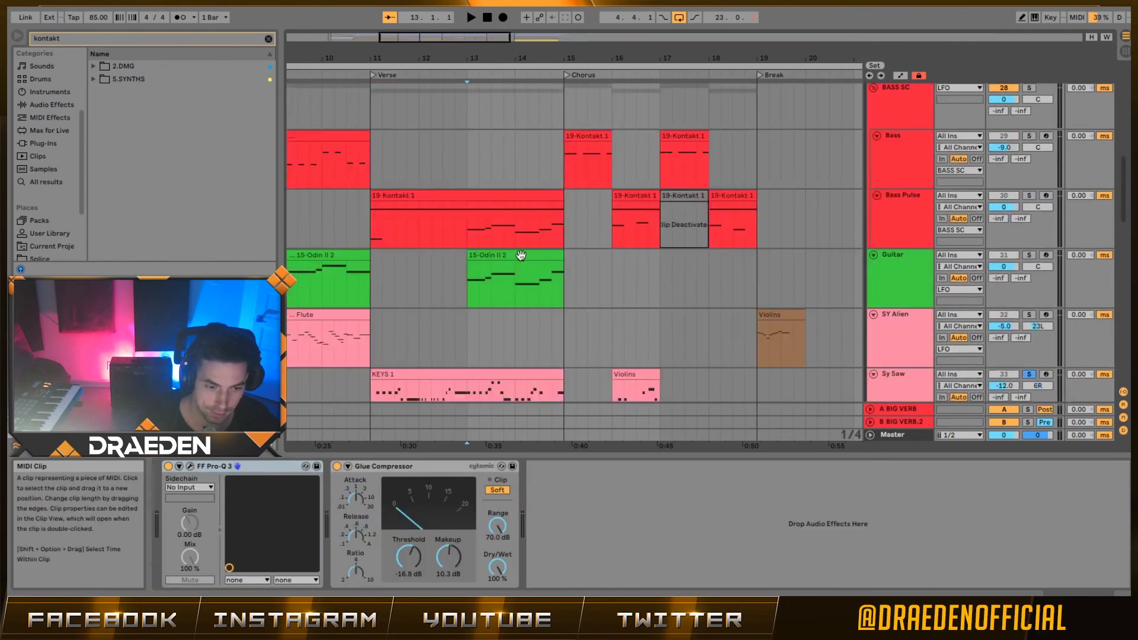
pyautogui.click(522, 291)
pyautogui.click(1029, 255)
pyautogui.press('space')
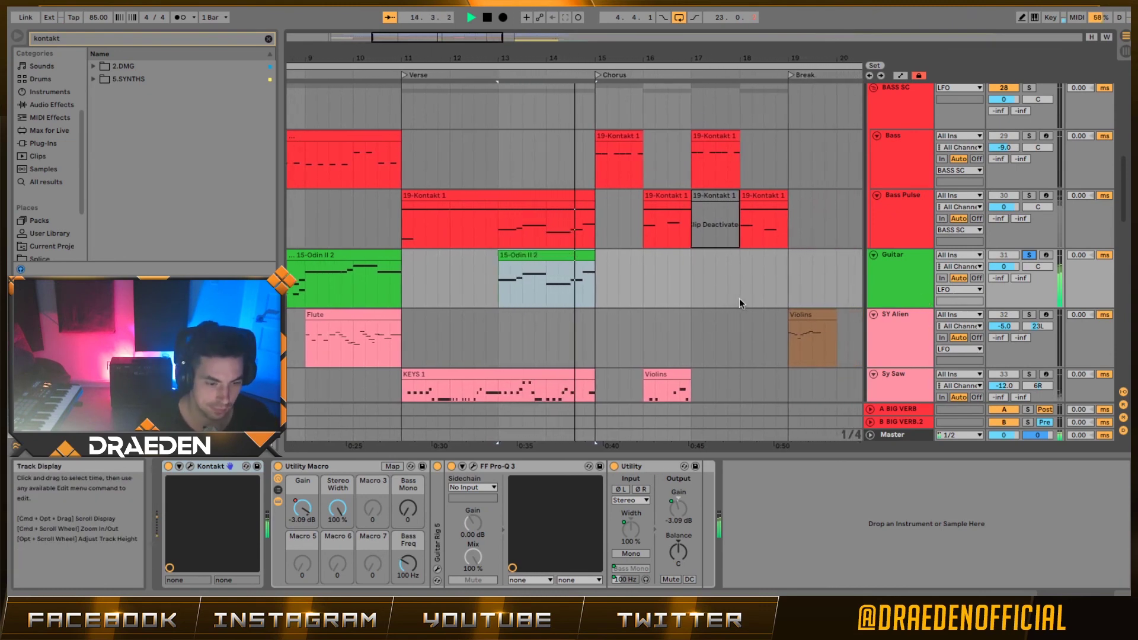
pyautogui.press('space')
# Unfold the BASSOON group, play its Bassoon track soloed from bar 13 and unfold that track.
pyautogui.scroll(-10, 723, 330)
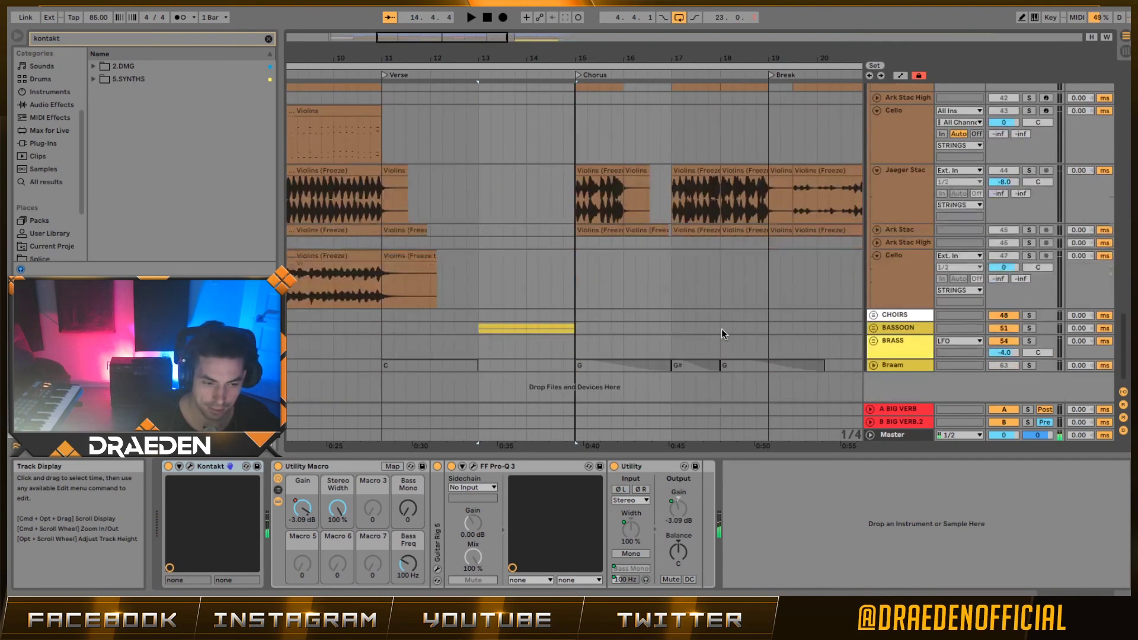
pyautogui.click(875, 328)
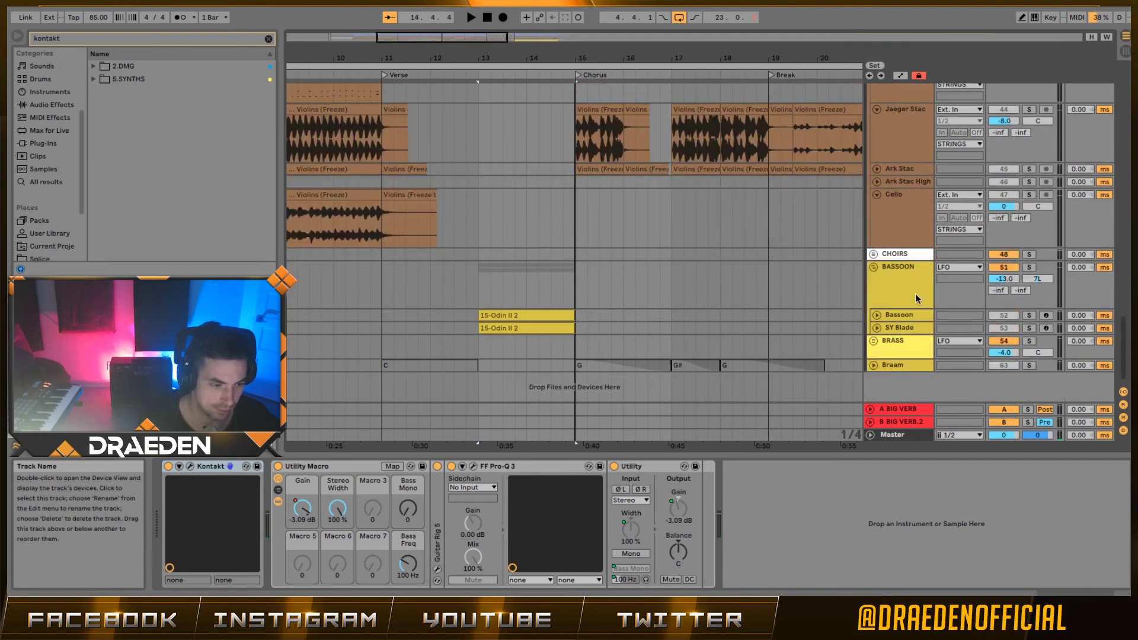
pyautogui.click(911, 320)
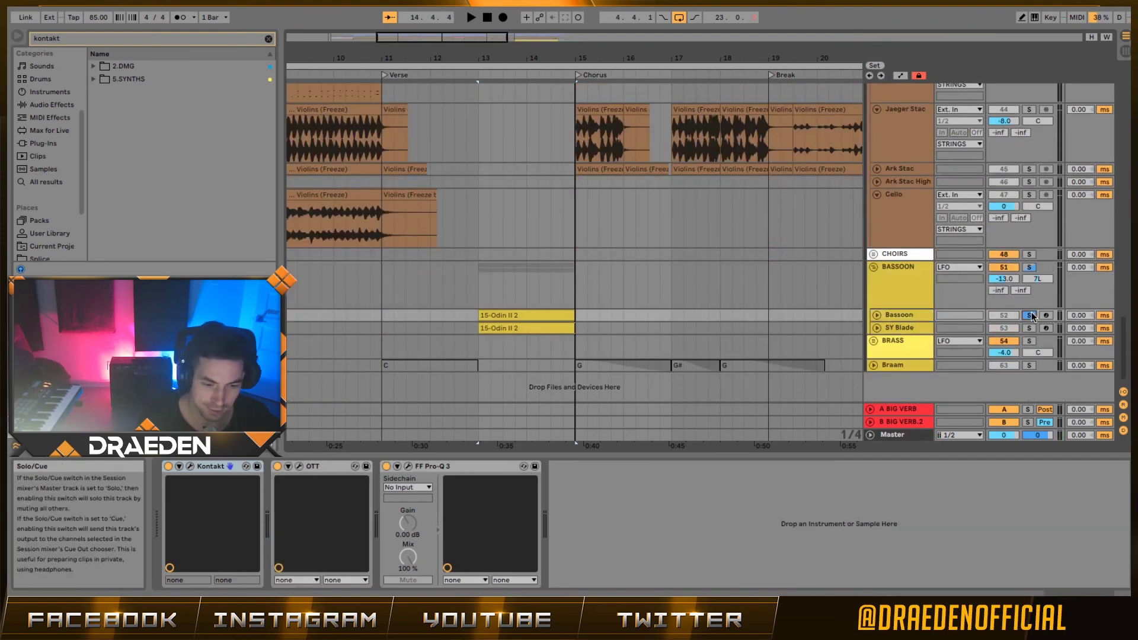
pyautogui.press('space')
pyautogui.click(877, 316)
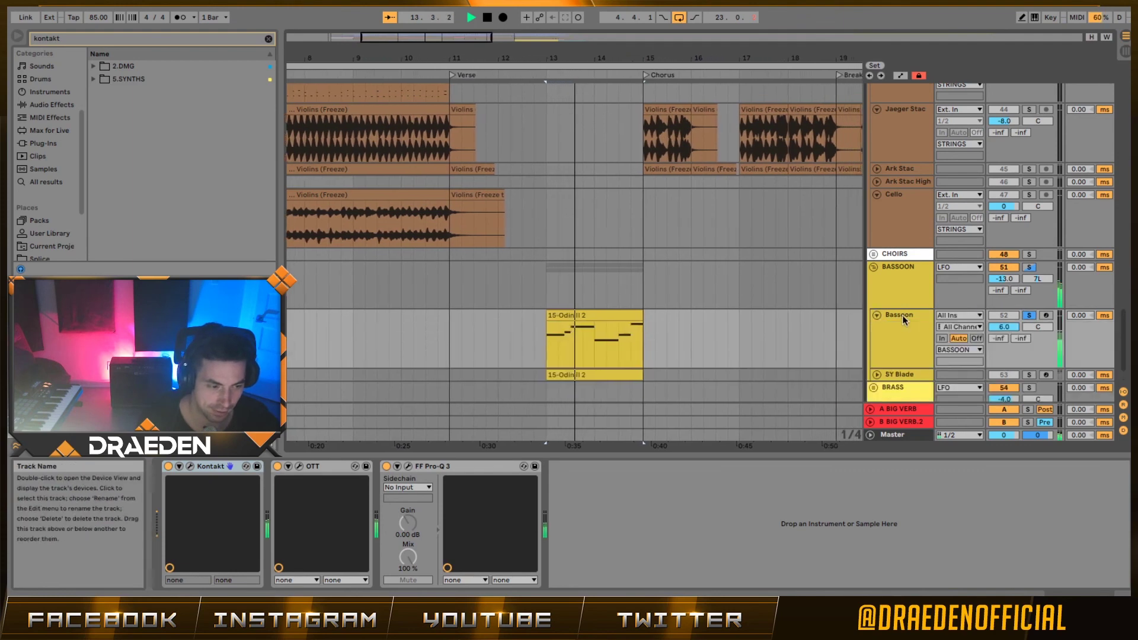
# Arm the Bassoon track for recording and unfold the SY Blade track below it.
pyautogui.click(904, 320)
pyautogui.click(1046, 315)
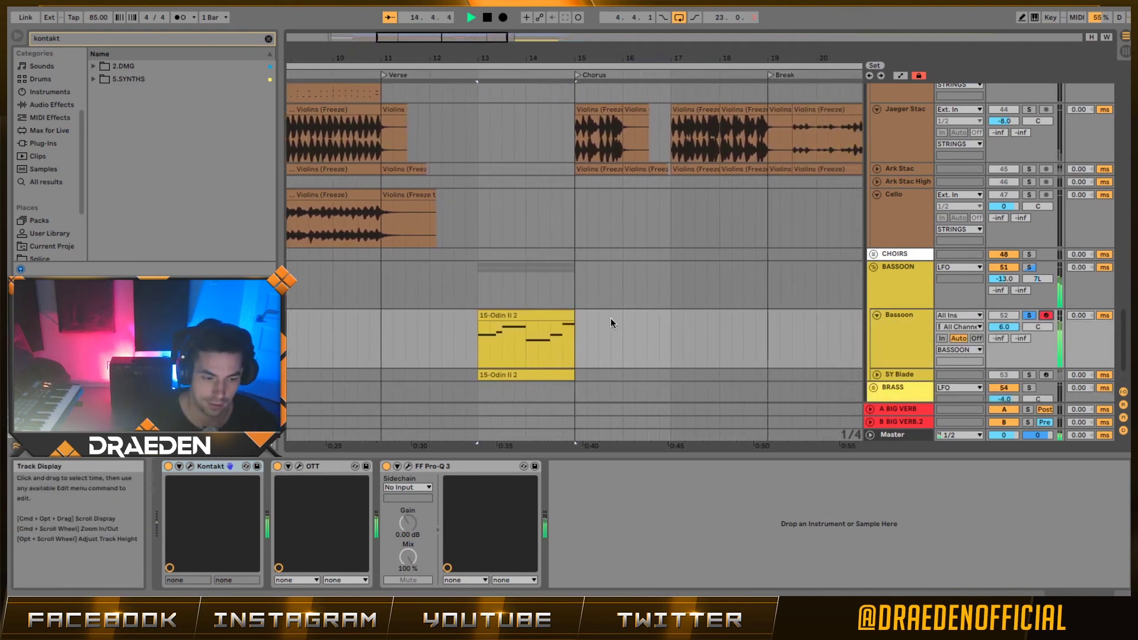
pyautogui.click(876, 374)
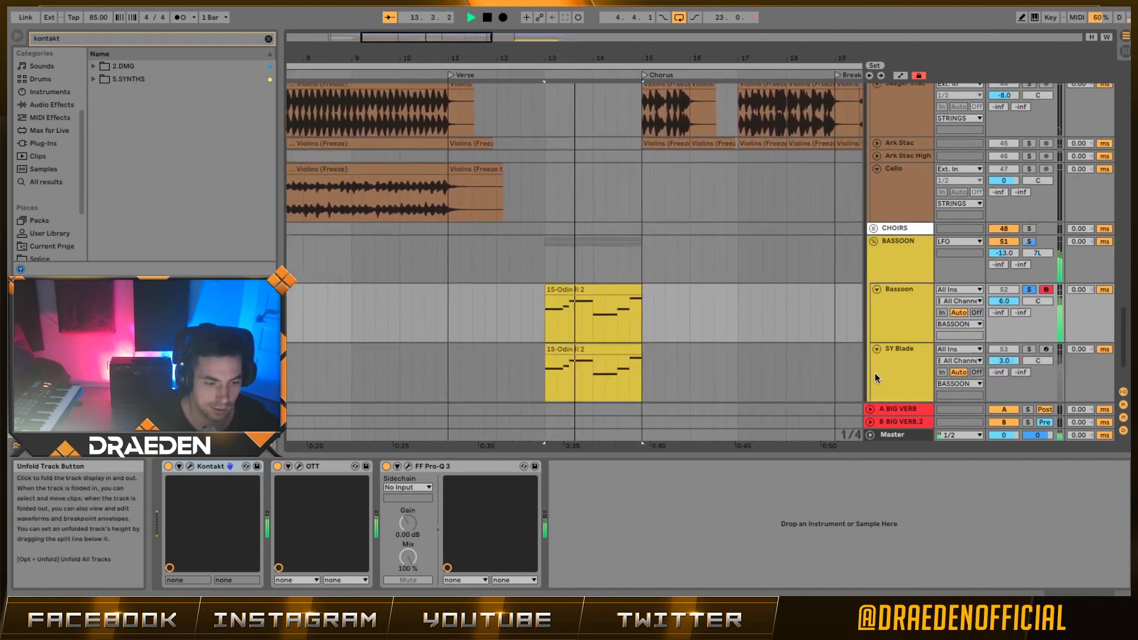
# View the Bassoon track's Trailer Brass patch in the Kontakt window and close the window.
pyautogui.scroll(-2, 875, 372)
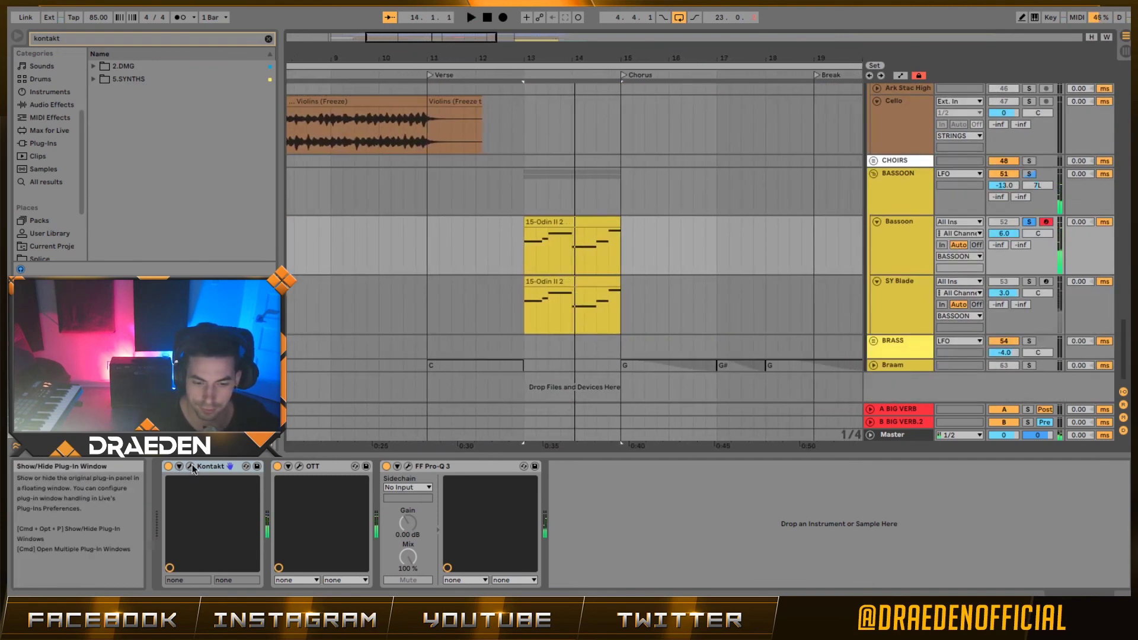
pyautogui.click(191, 467)
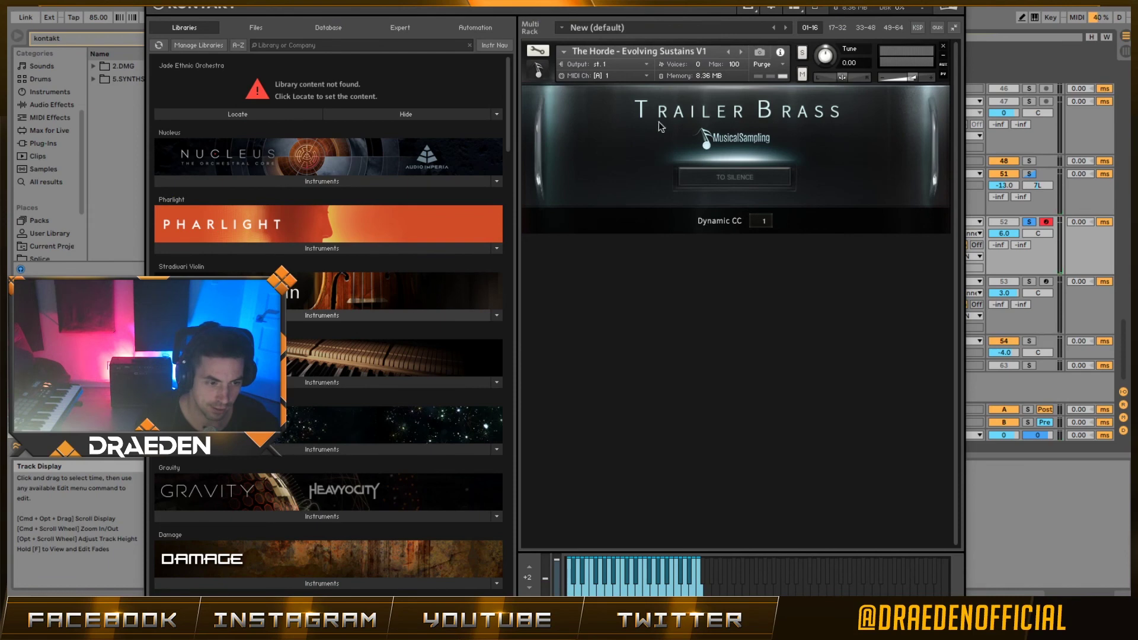
pyautogui.hotkey('ctrl', 'alt', 'p')
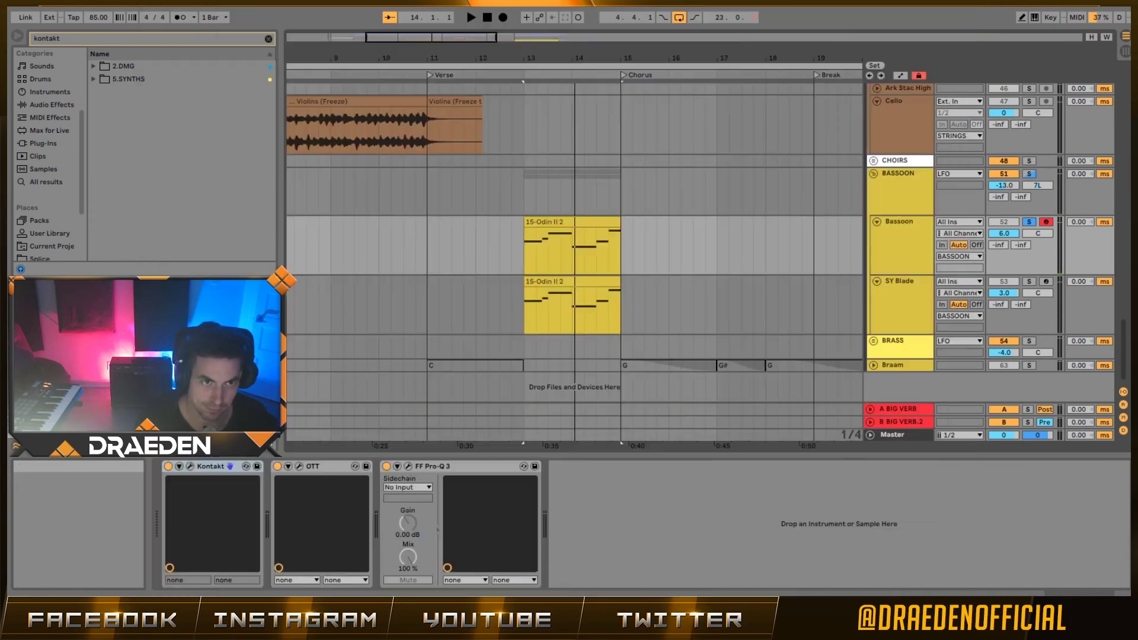
# Play the SY Blade track soloed from bar 13 and view its LEAD - Distance preset in Serum.
pyautogui.click(916, 301)
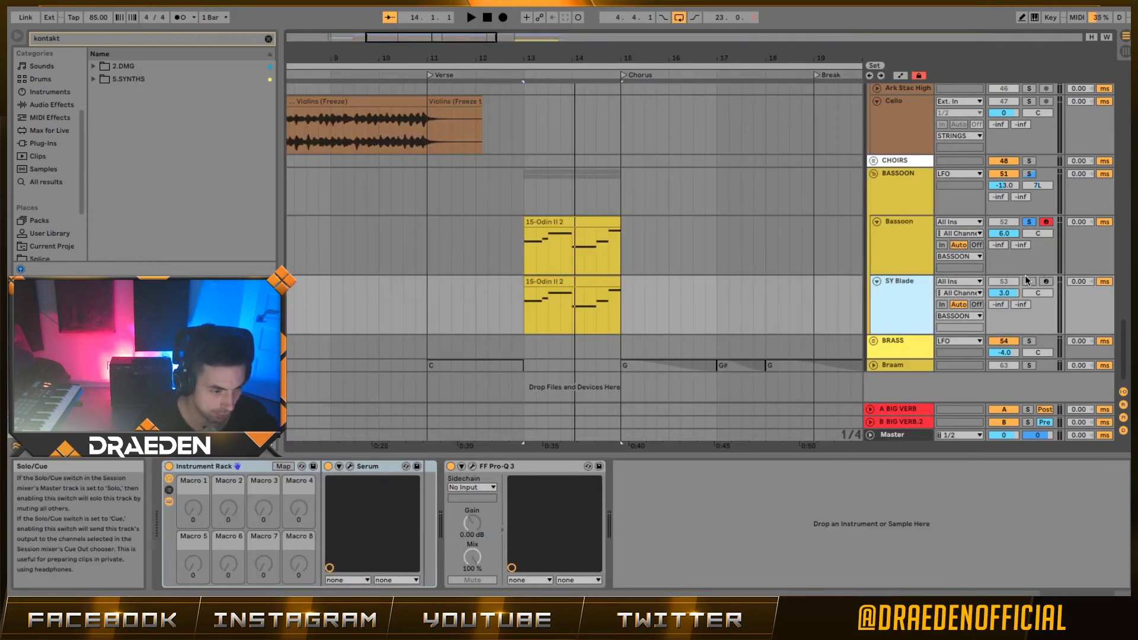
pyautogui.click(1030, 282)
pyautogui.click(917, 307)
pyautogui.press('space')
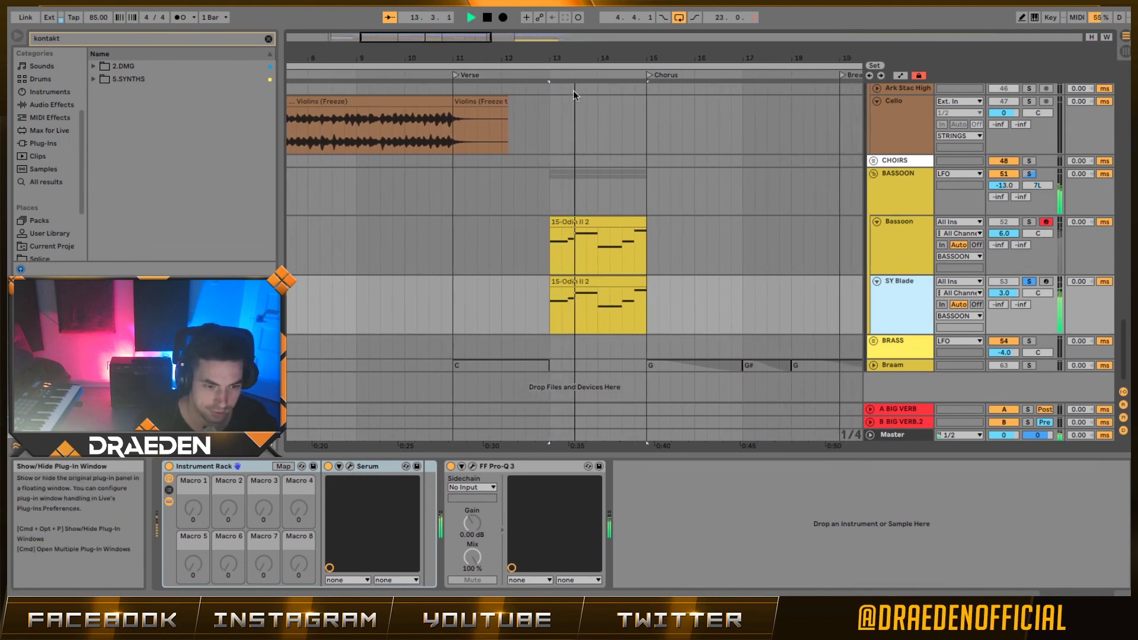
pyautogui.hotkey('ctrl', 'alt', 'p')
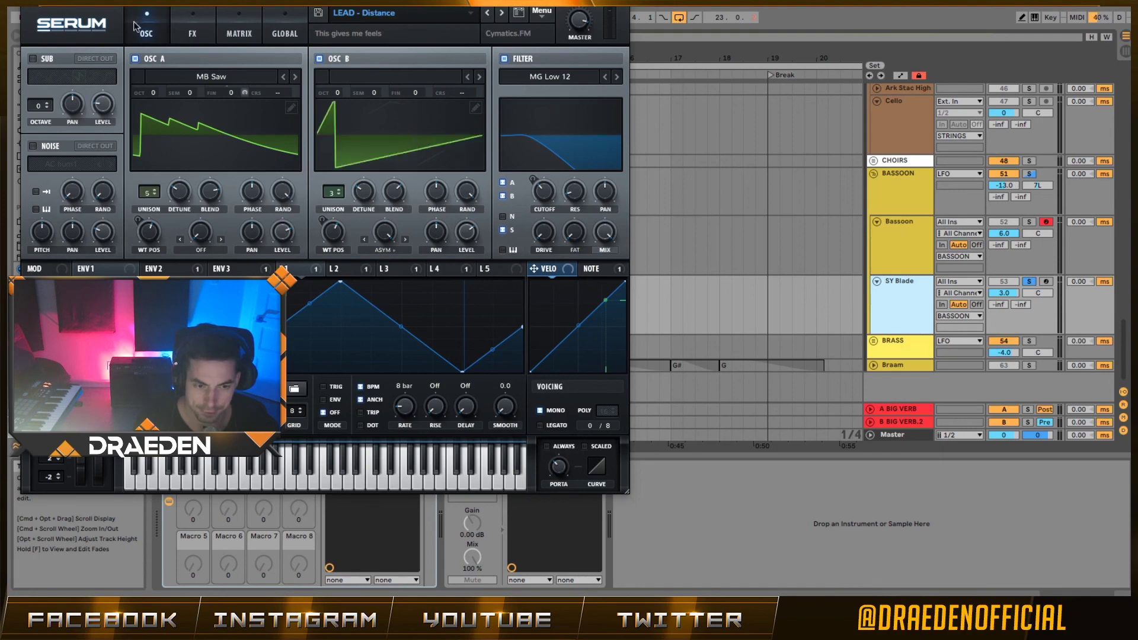
pyautogui.hotkey('ctrl', 'alt', 'p')
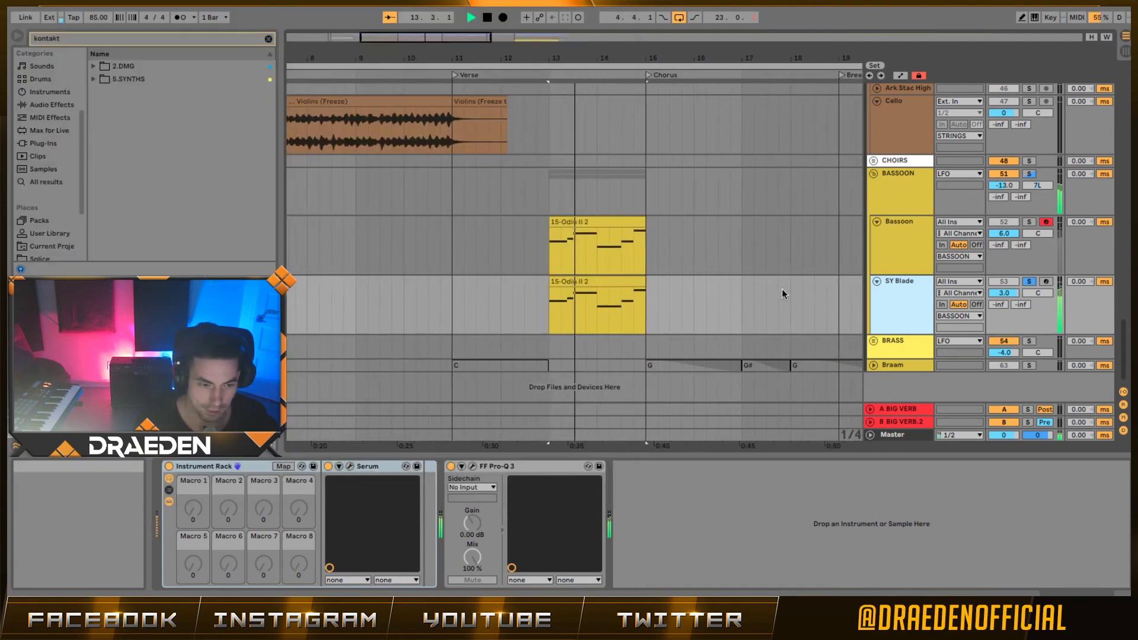
# Play Bassoon and SY Blade soloed together, and play the Guitar clip at bar 13 within the full mix.
pyautogui.scroll(3, 777, 292)
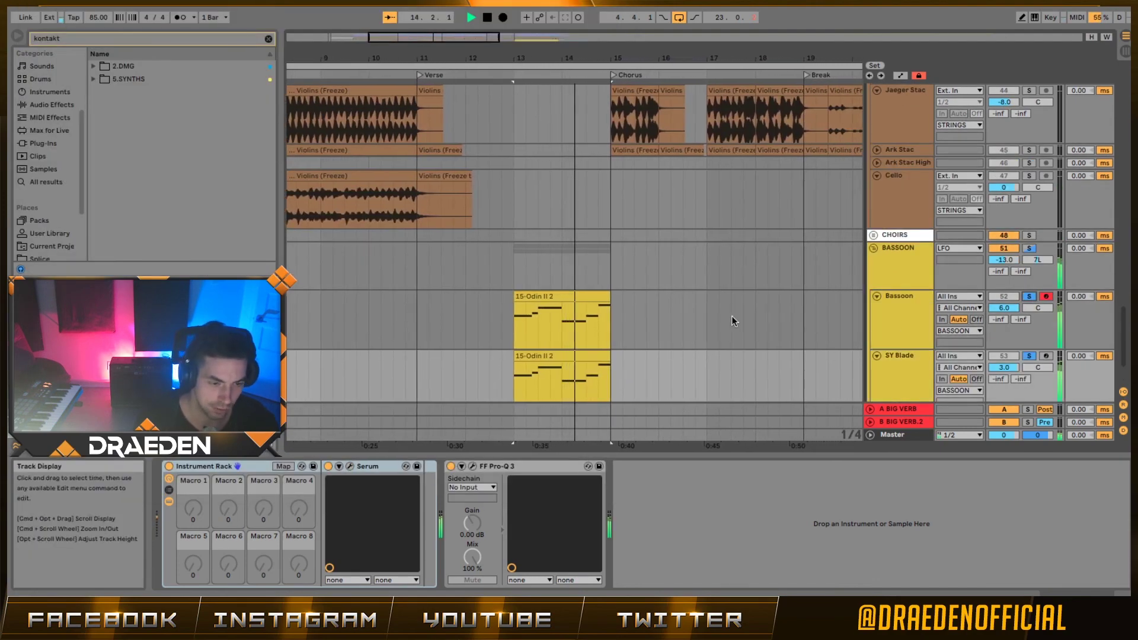
pyautogui.scroll(10, 717, 314)
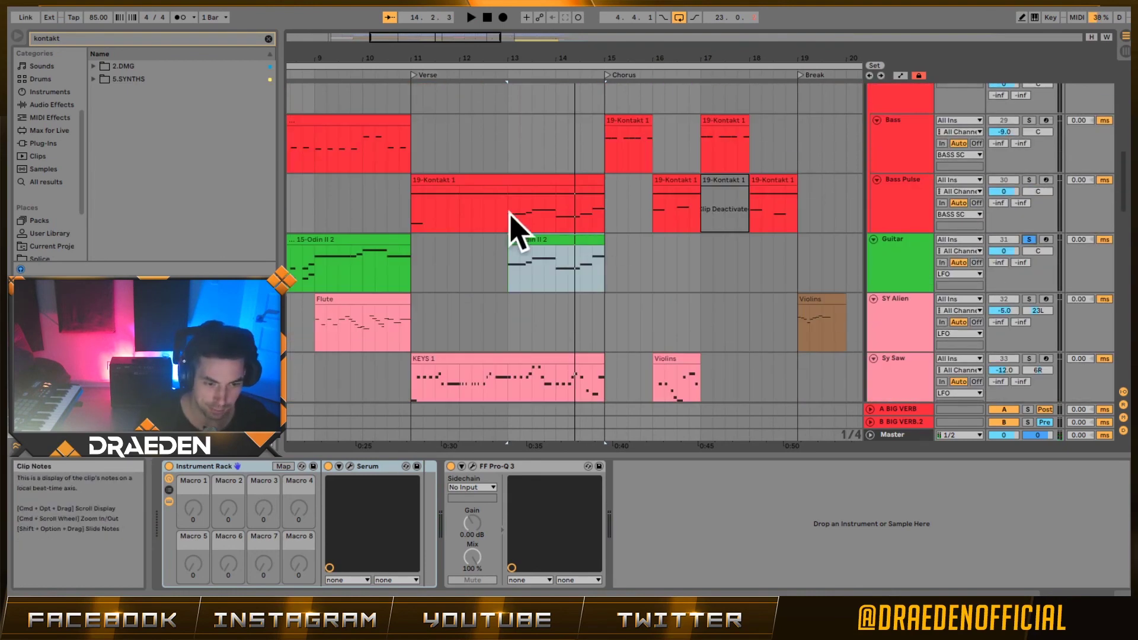
pyautogui.press('space')
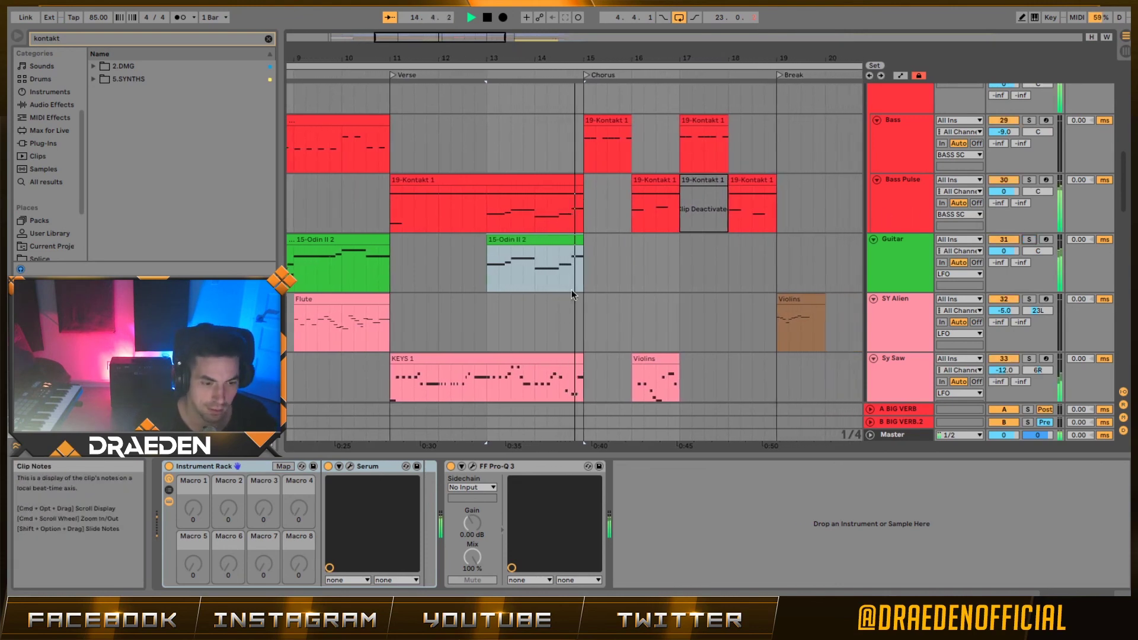
# Play the full mix from the Chorus at bar 15 and review the string and orchestral tracks there.
pyautogui.click(560, 208)
pyautogui.scroll(-10, 567, 215)
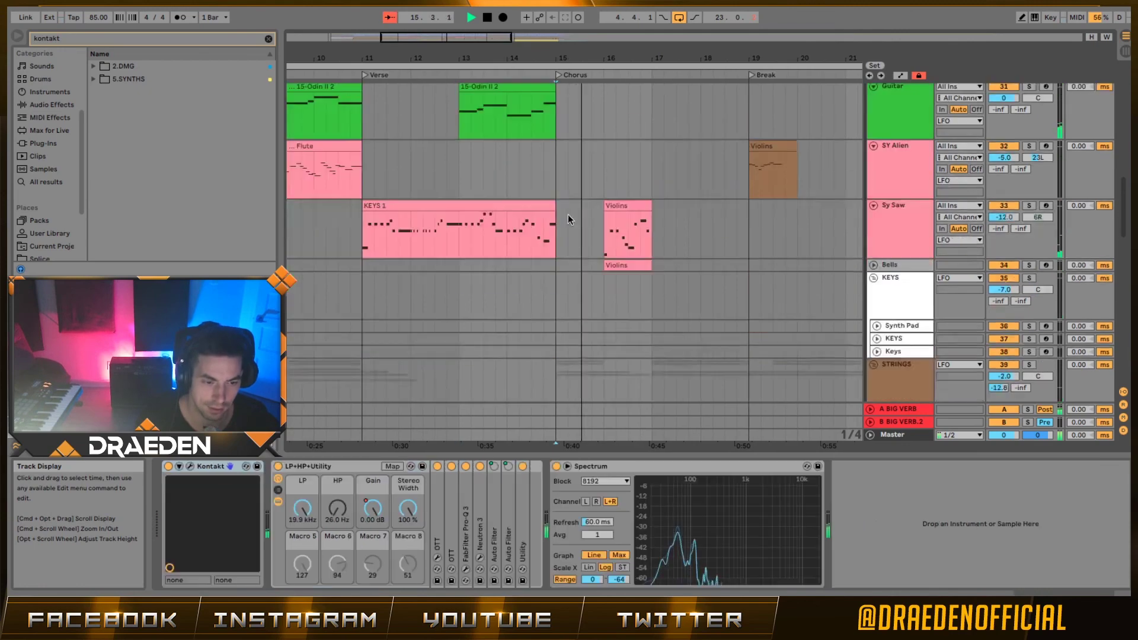
pyautogui.scroll(-5, 581, 237)
pyautogui.scroll(-10, 571, 205)
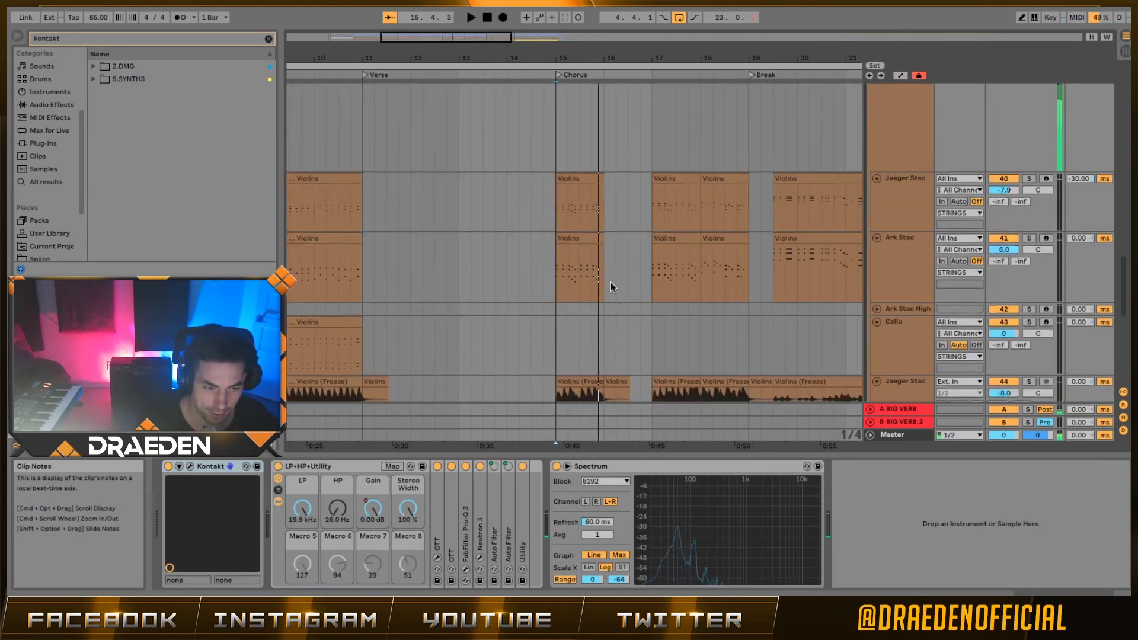
pyautogui.scroll(-5, 645, 243)
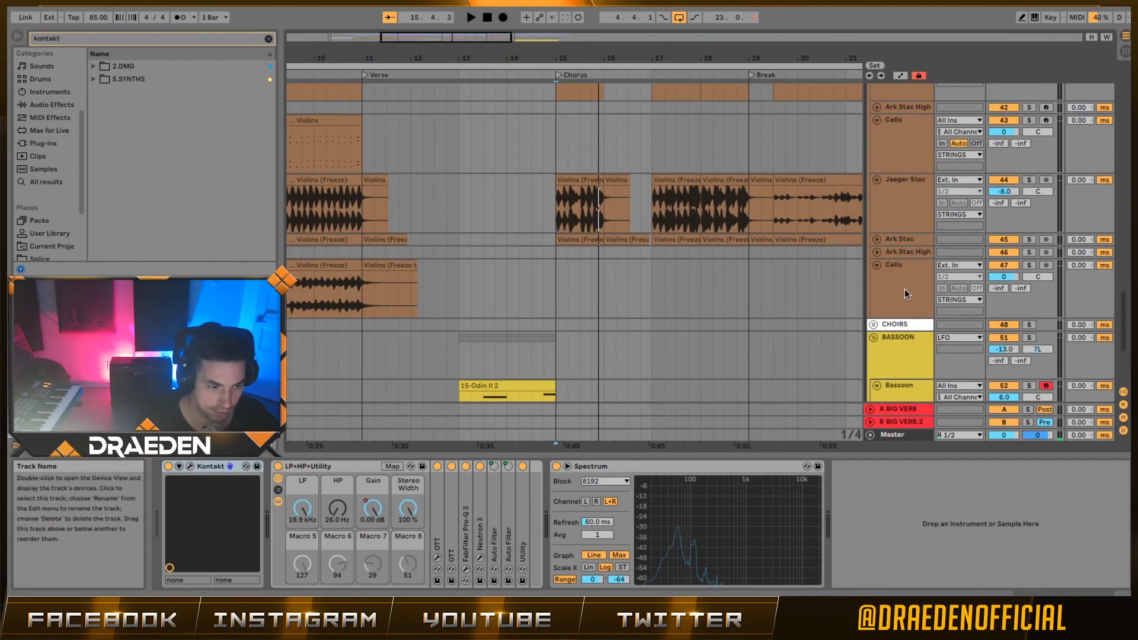
# Play the full mix from the Bass track's Chorus clip at bar 15 and stop playback in bar 16.
pyautogui.click(550, 273)
pyautogui.scroll(5, 557, 291)
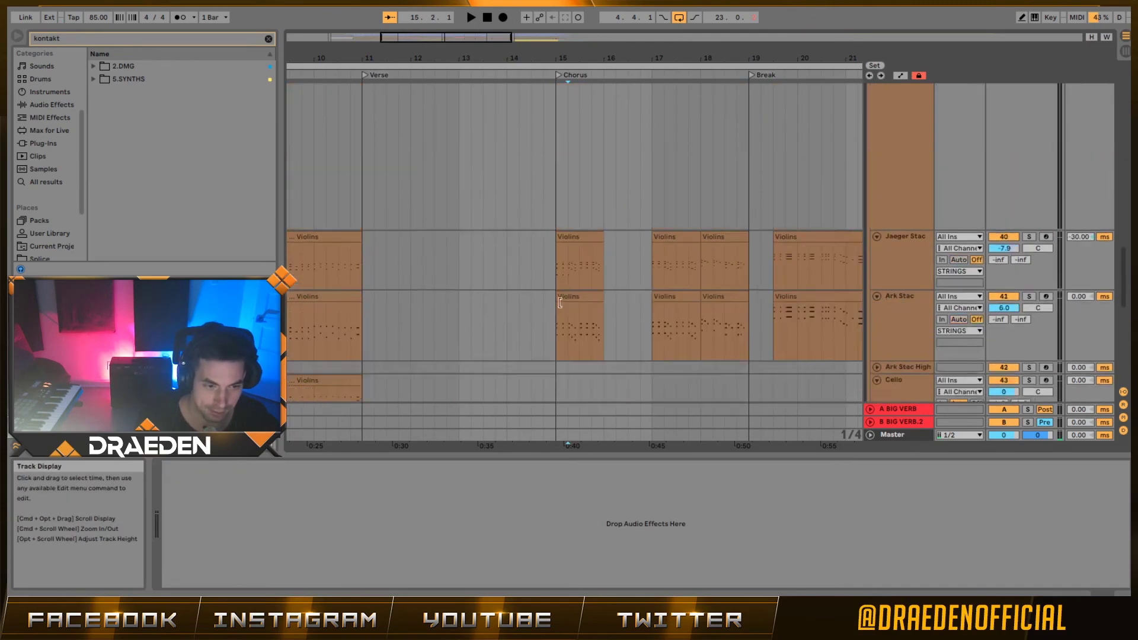
pyautogui.scroll(8, 560, 302)
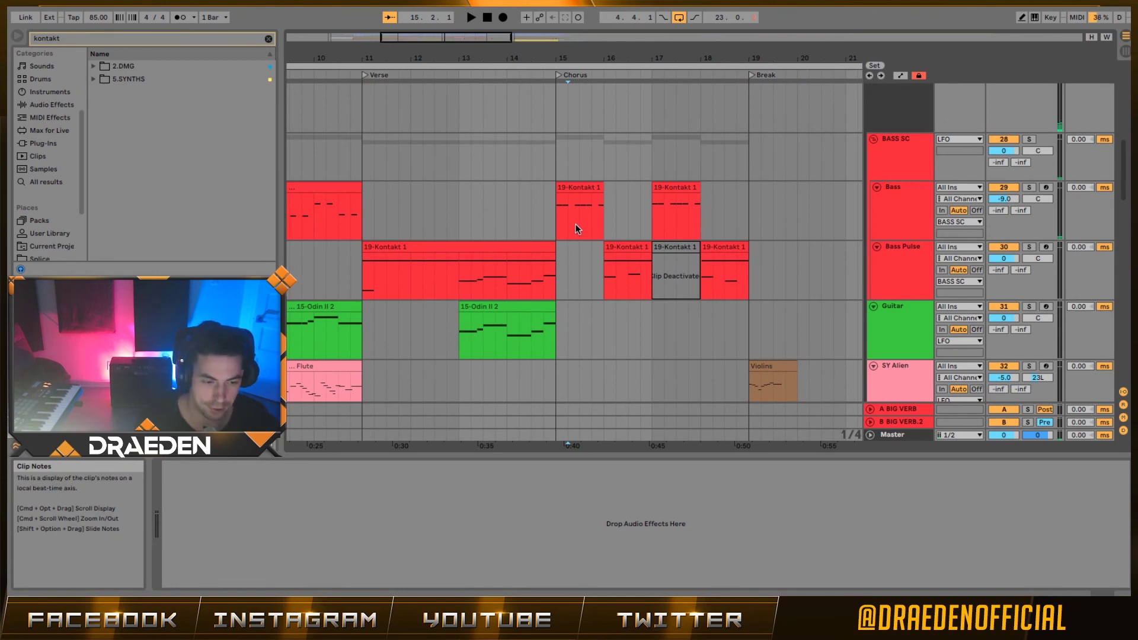
pyautogui.click(557, 213)
pyautogui.press('space')
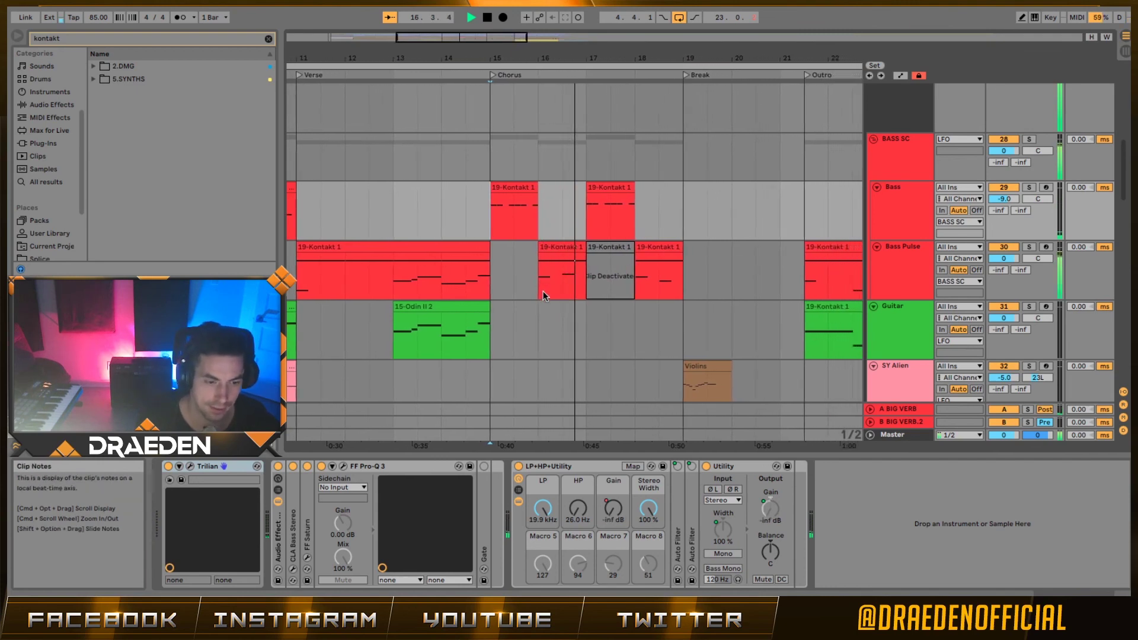
pyautogui.press('space')
# Unfold the Bells track and play its Violins clip soloed from bar 16, stopping at the clip's end.
pyautogui.scroll(-15, 543, 295)
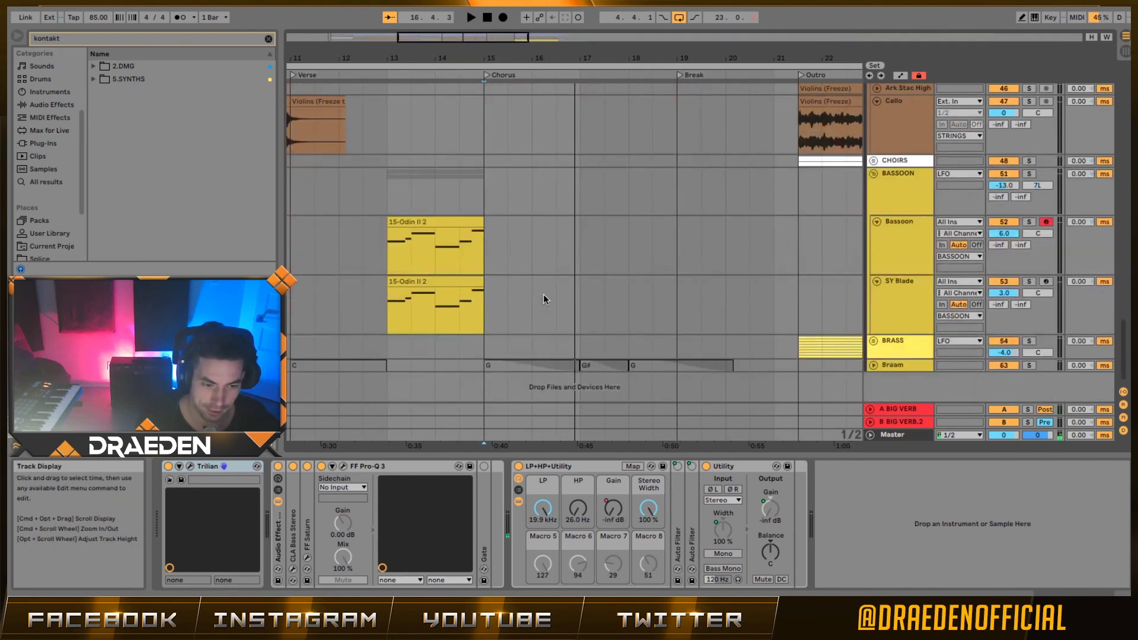
pyautogui.scroll(15, 571, 312)
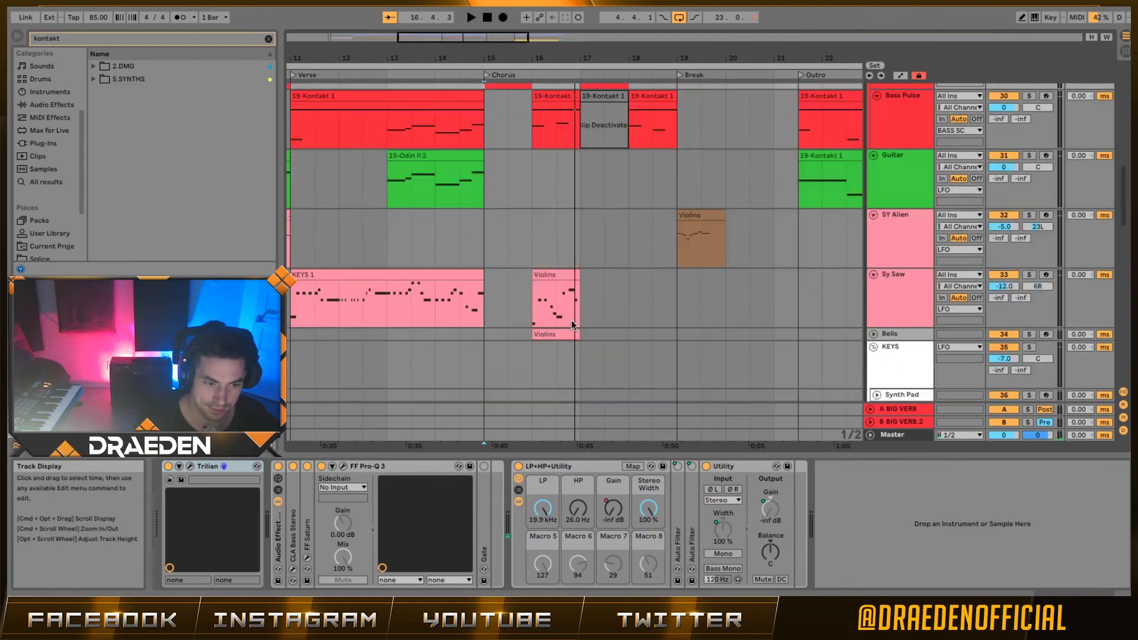
pyautogui.scroll(2, 572, 325)
pyautogui.scroll(-2, 883, 347)
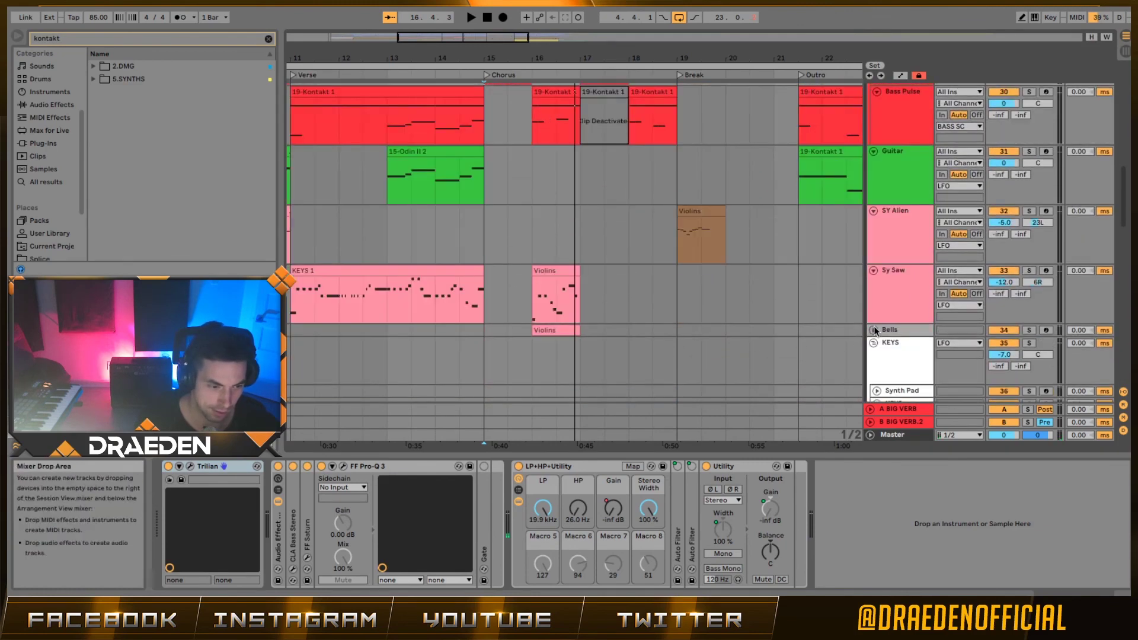
pyautogui.click(875, 331)
pyautogui.click(563, 331)
pyautogui.click(1029, 330)
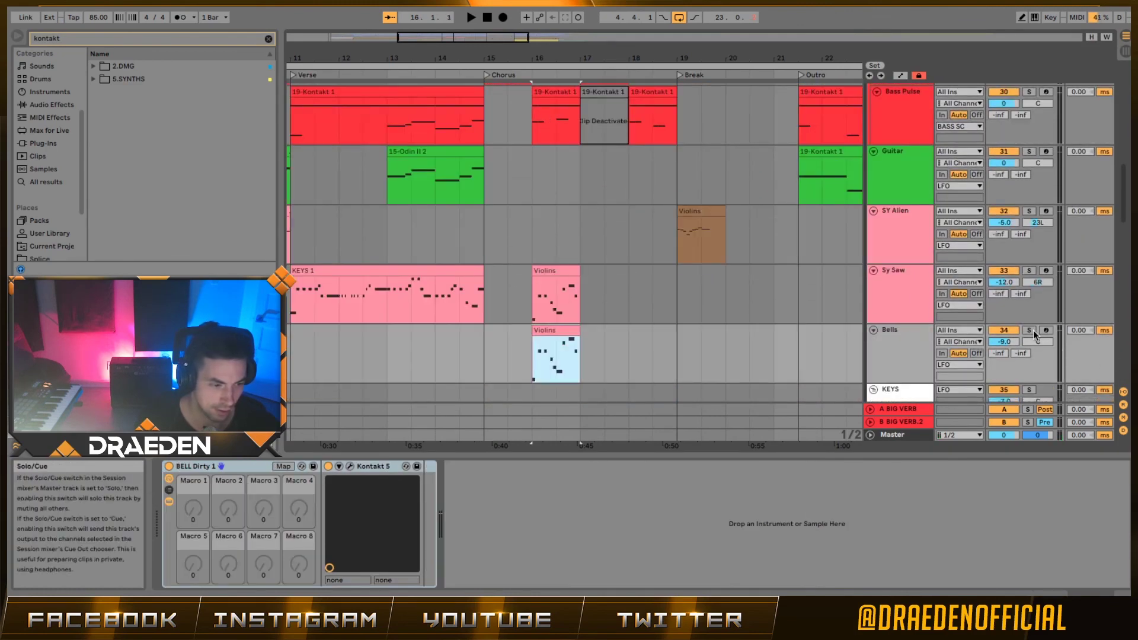
pyautogui.press('space')
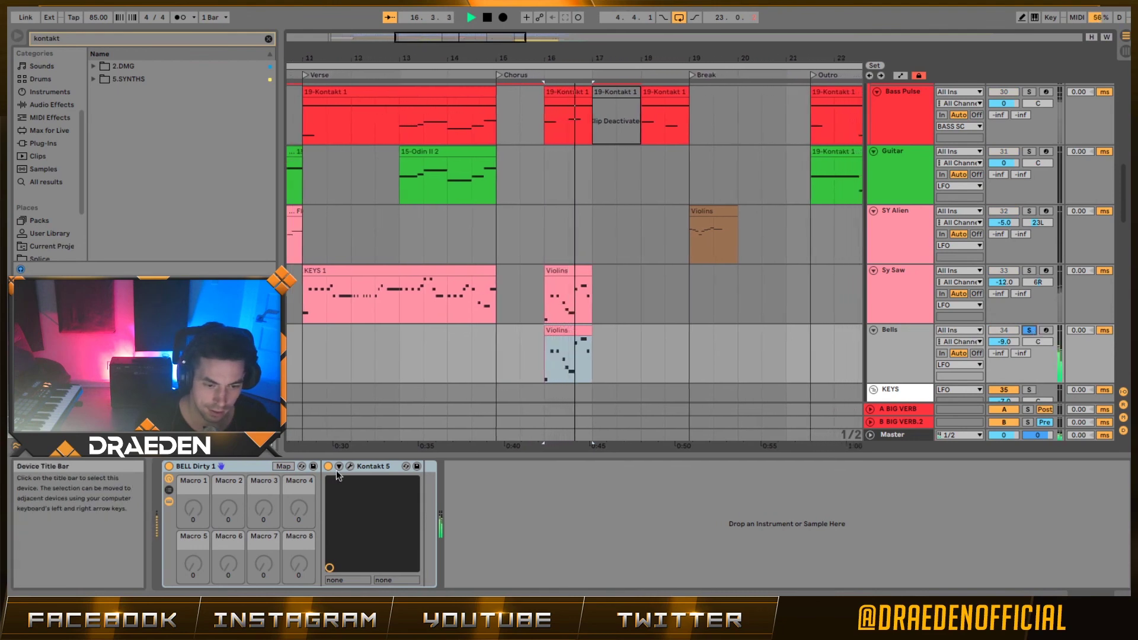
pyautogui.press('space')
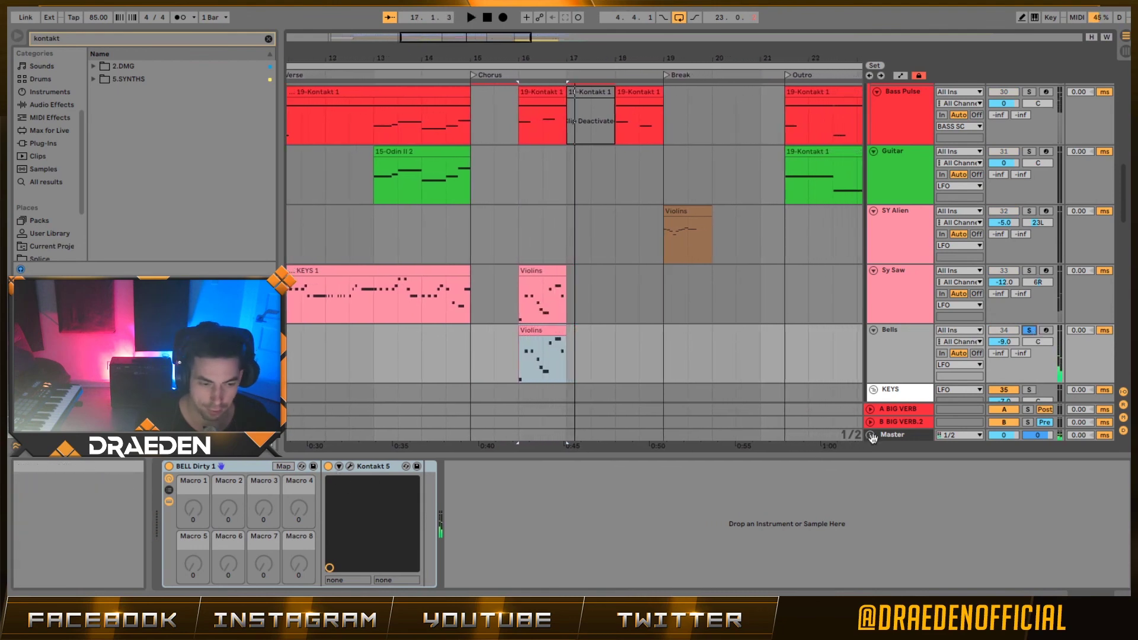
# Play the Sy Saw track's Violins clip soloed from bar 16 and stop playback.
pyautogui.click(1029, 270)
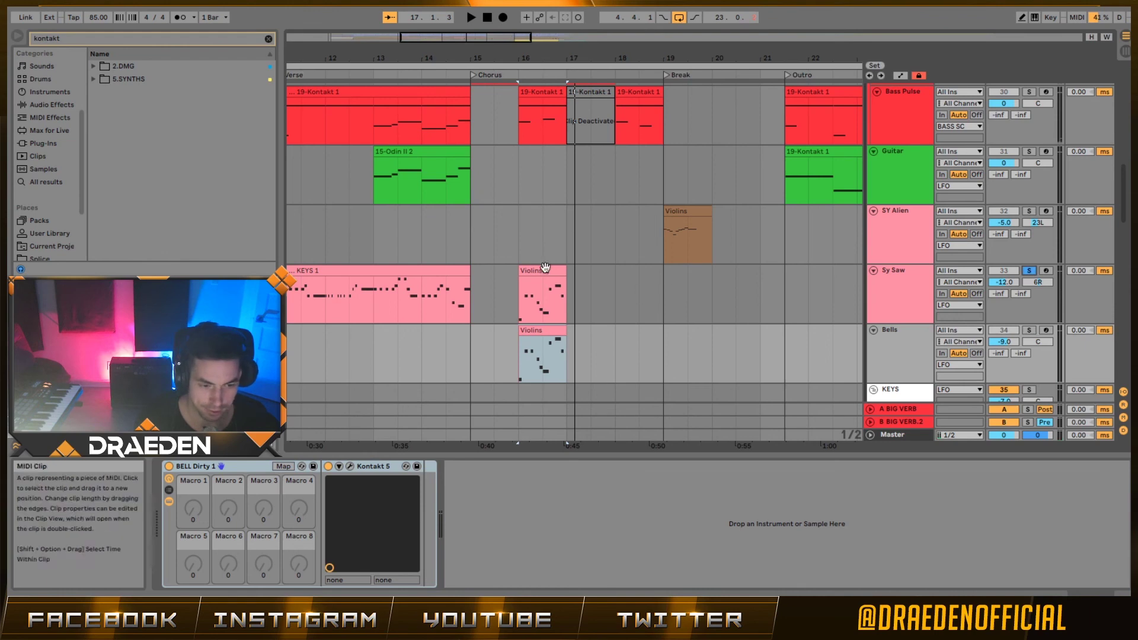
pyautogui.click(843, 292)
pyautogui.press('space')
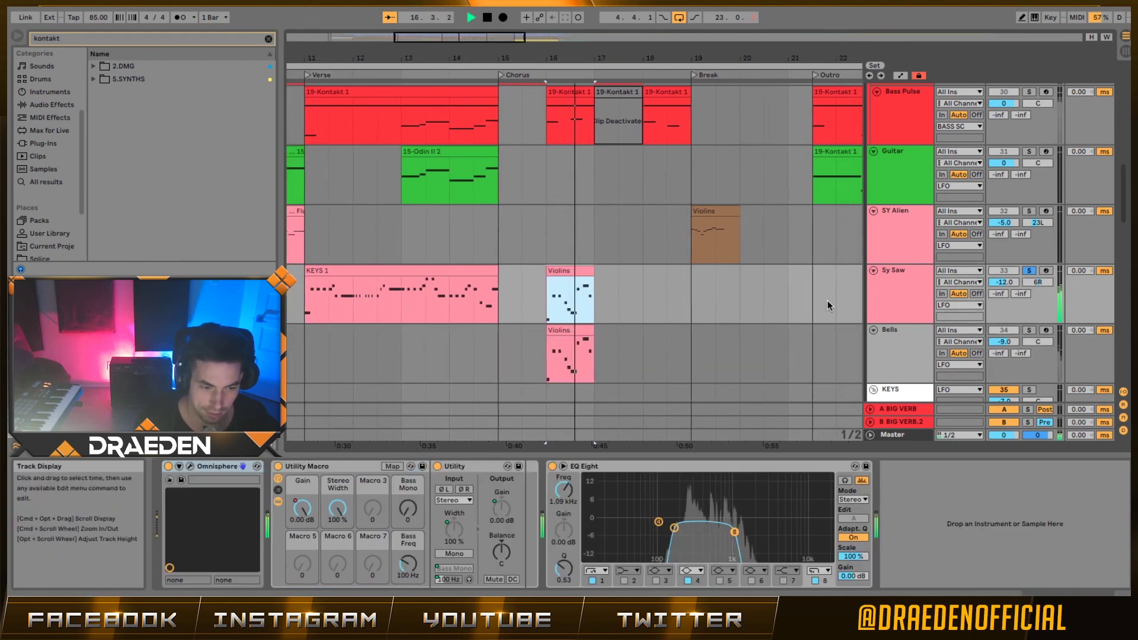
pyautogui.press('space')
# Play the full mix from the Bass clip at bar 17 and follow the string and synth parts into the Break.
pyautogui.scroll(10, 601, 251)
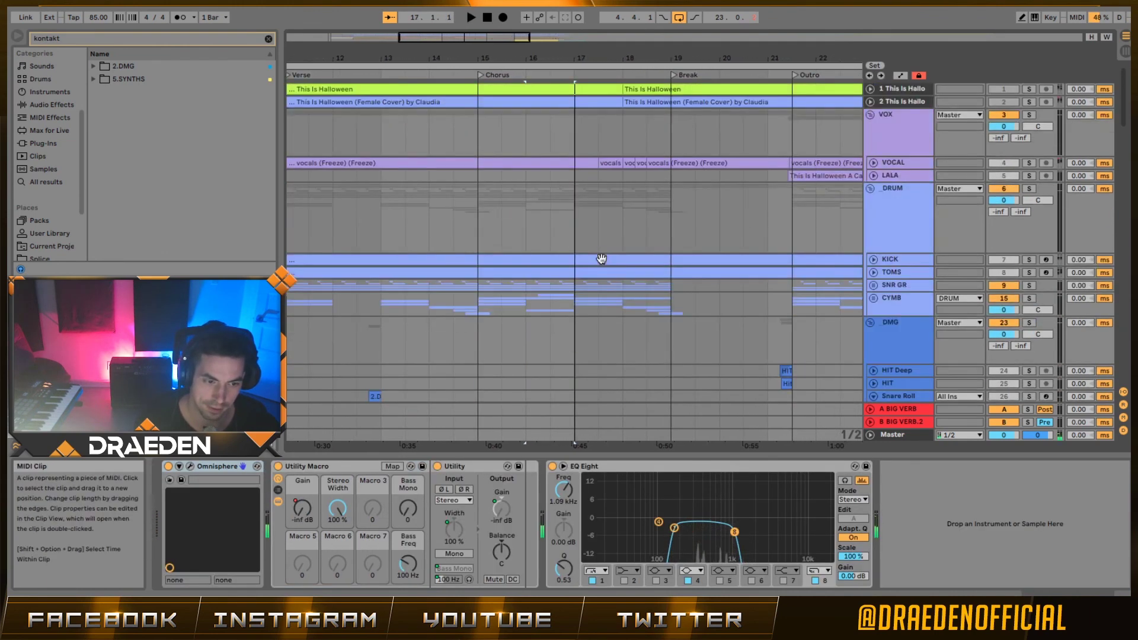
pyautogui.scroll(-5, 592, 388)
pyautogui.click(576, 184)
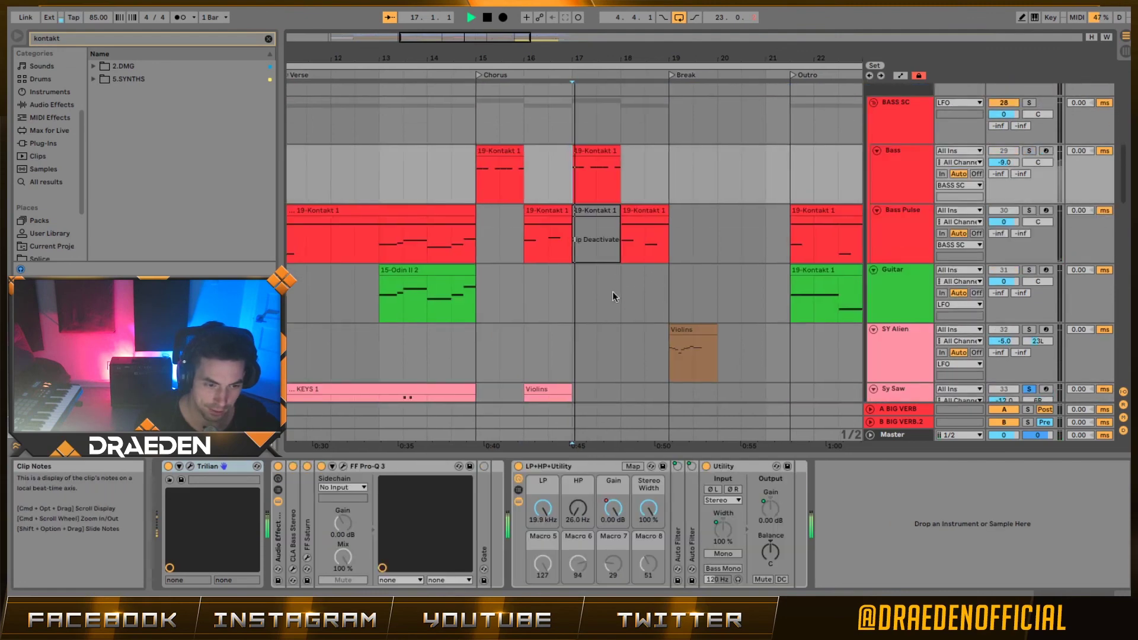
pyautogui.press('space')
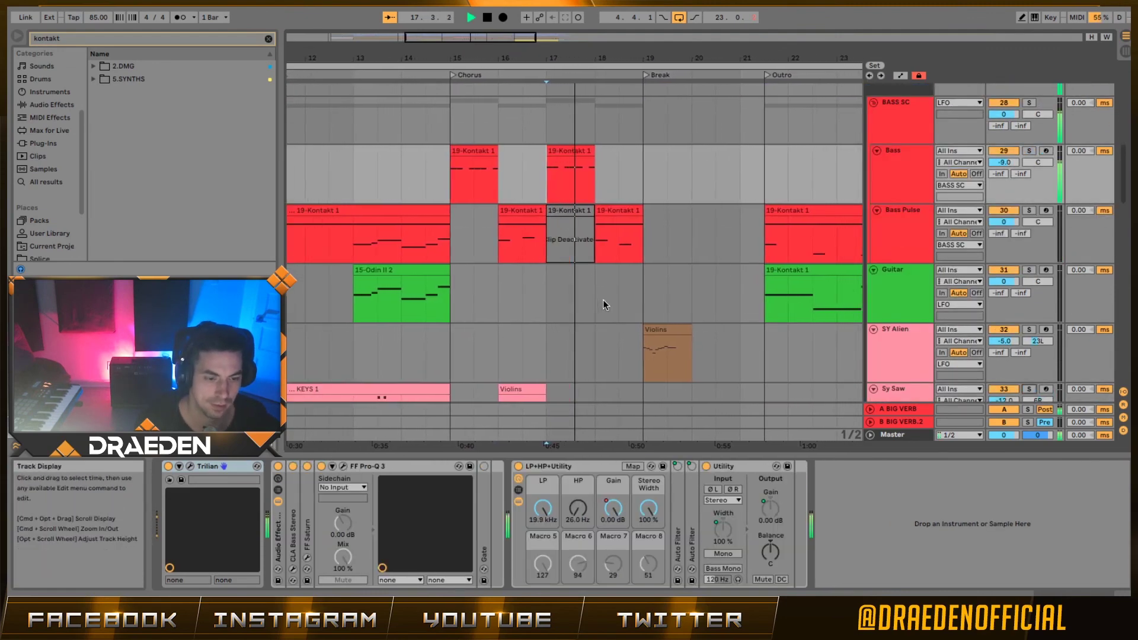
pyautogui.scroll(-3, 602, 299)
pyautogui.scroll(-15, 601, 301)
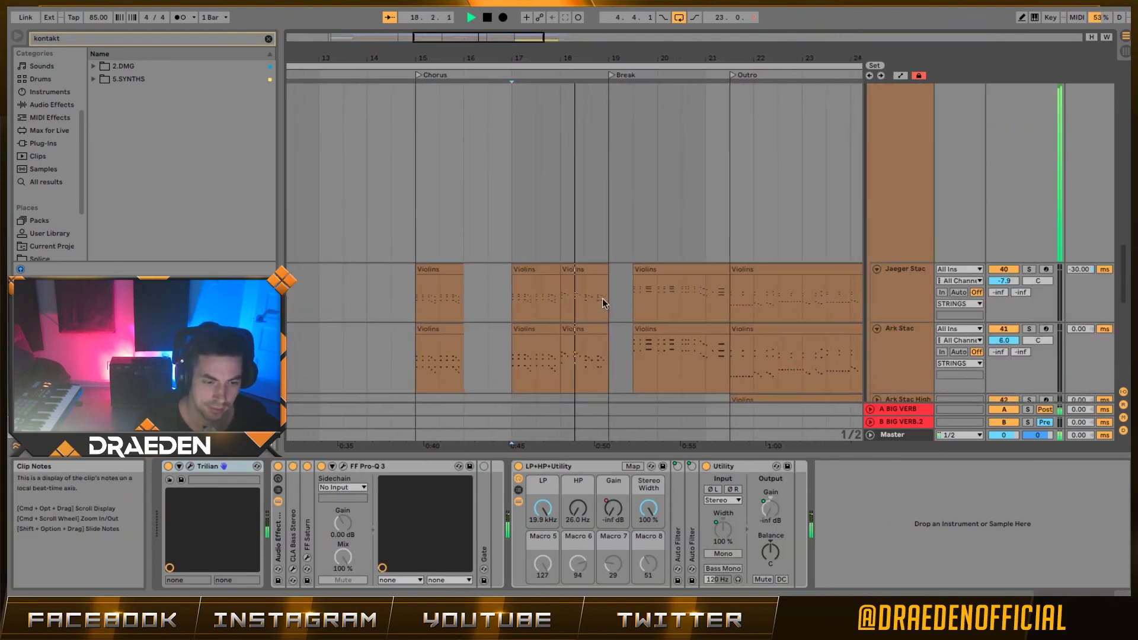
pyautogui.scroll(5, 602, 302)
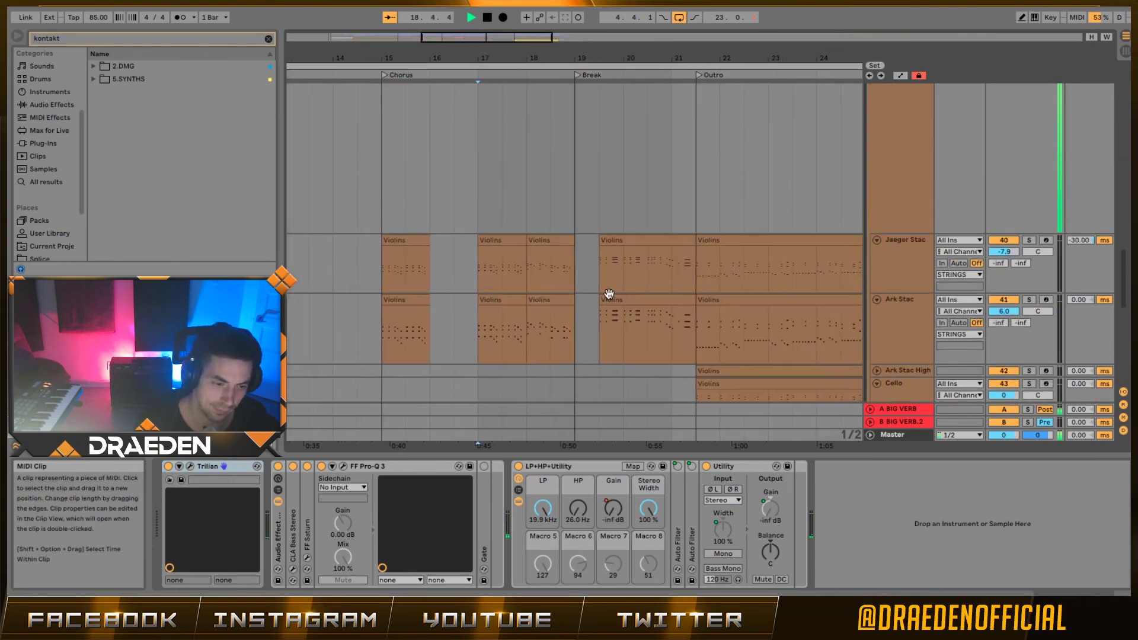
pyautogui.scroll(12, 617, 285)
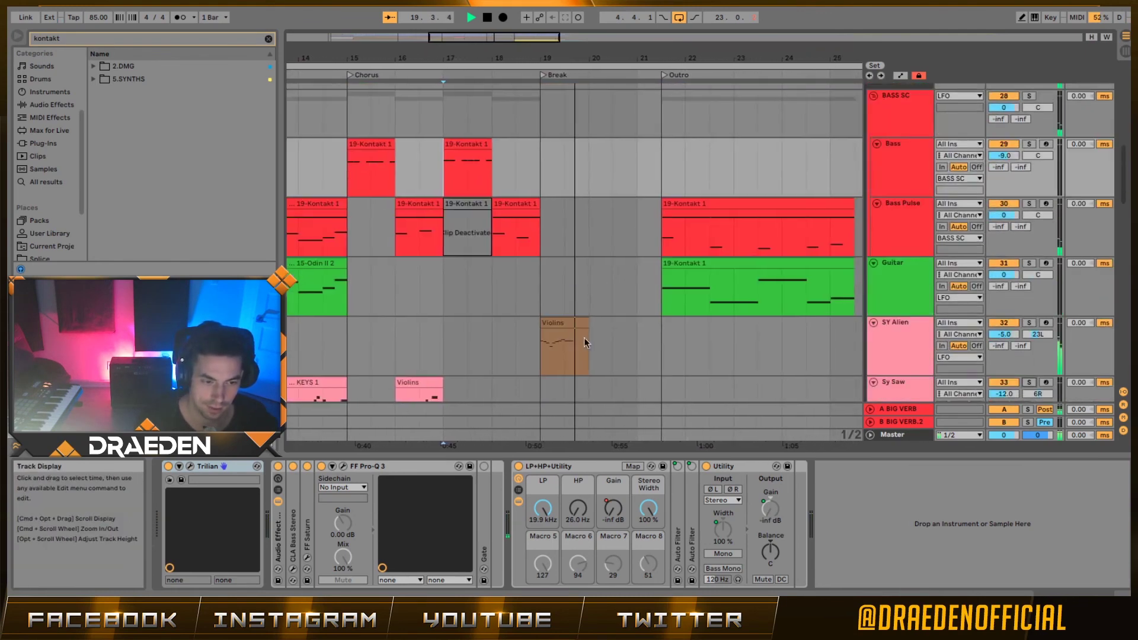
# Solo the SY Alien track and play its Violins clip from the Break, both alone and within the full mix.
pyautogui.click(1045, 289)
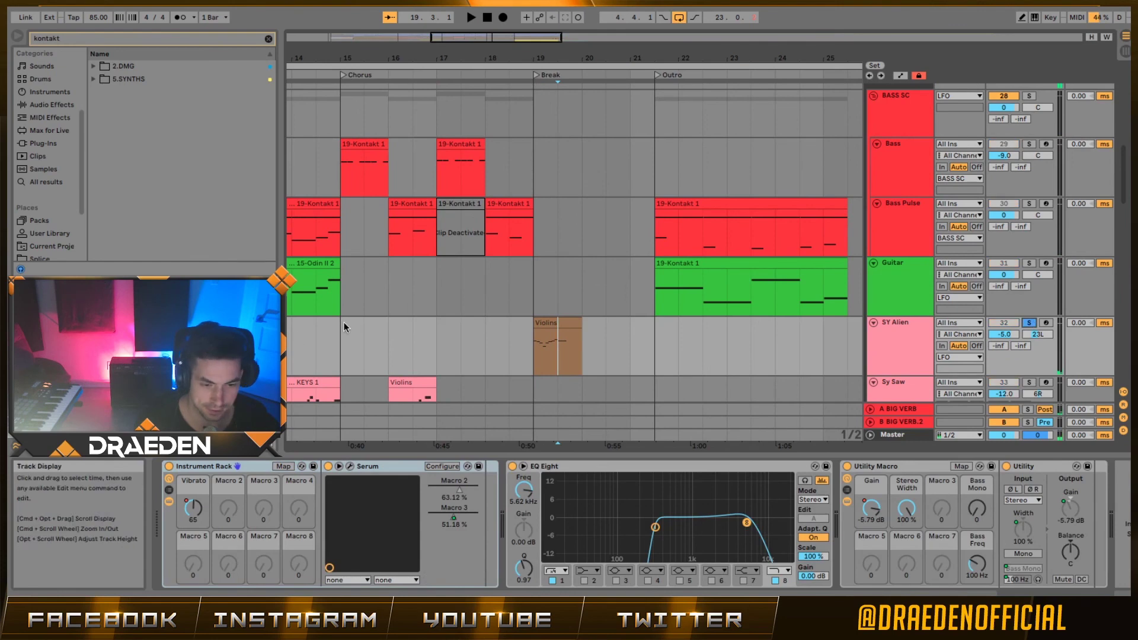
pyautogui.click(565, 321)
pyautogui.press('space')
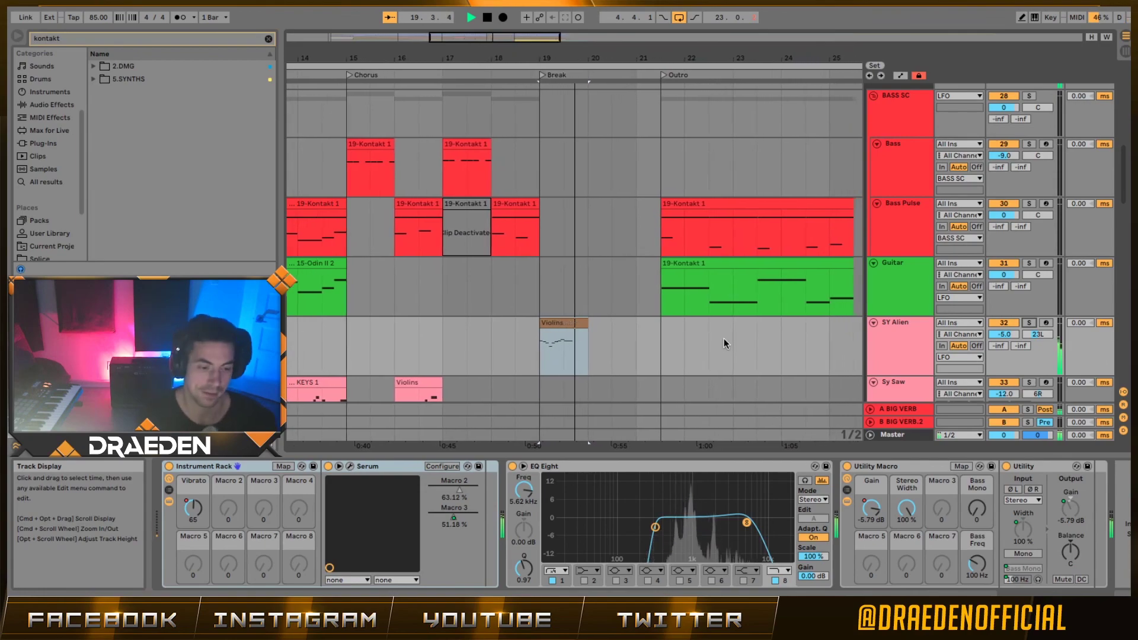
pyautogui.scroll(-2, 723, 339)
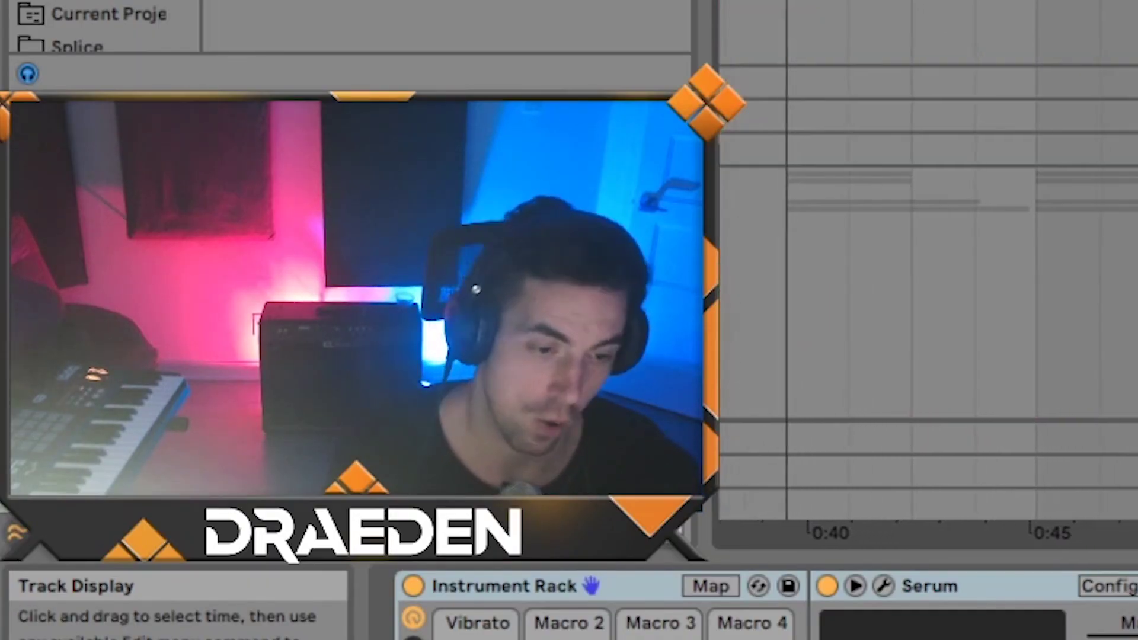
# Follow the playing mix through the string tracks into the Outro and stop playback at the brass section.
pyautogui.scroll(-8, 723, 340)
pyautogui.scroll(3, 723, 341)
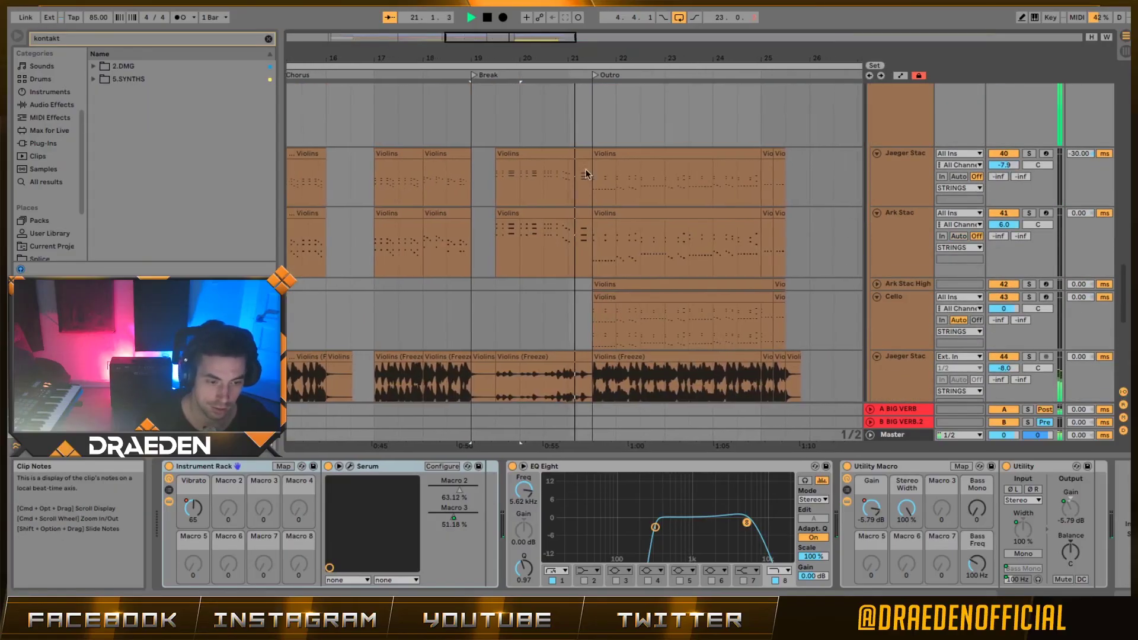
pyautogui.scroll(-3, 617, 242)
pyautogui.scroll(4, 668, 264)
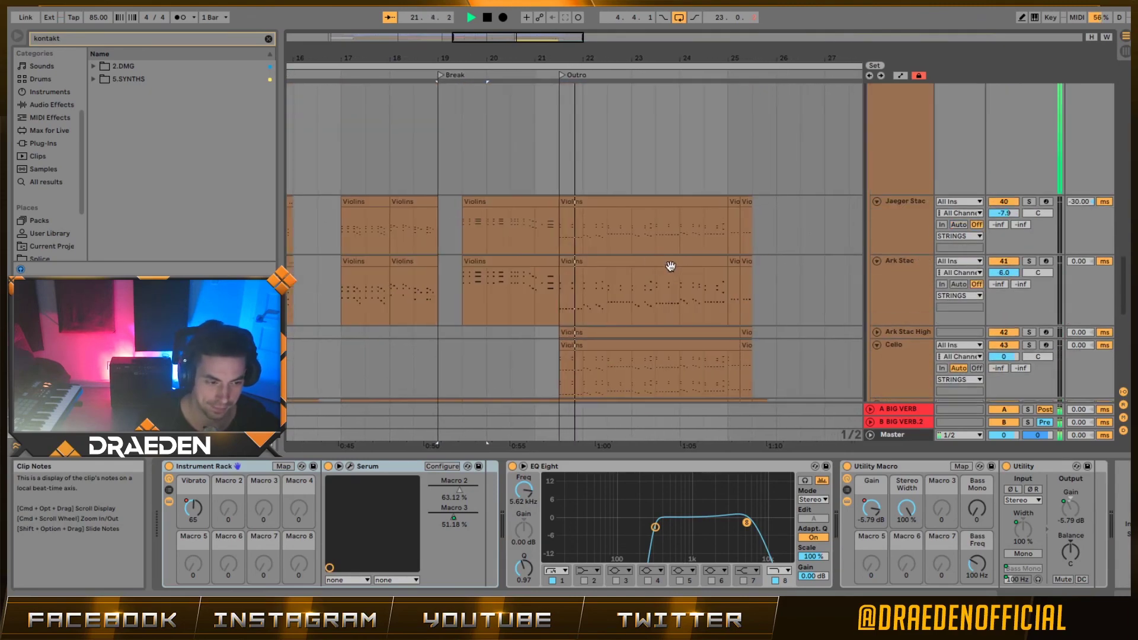
pyautogui.scroll(-8, 671, 268)
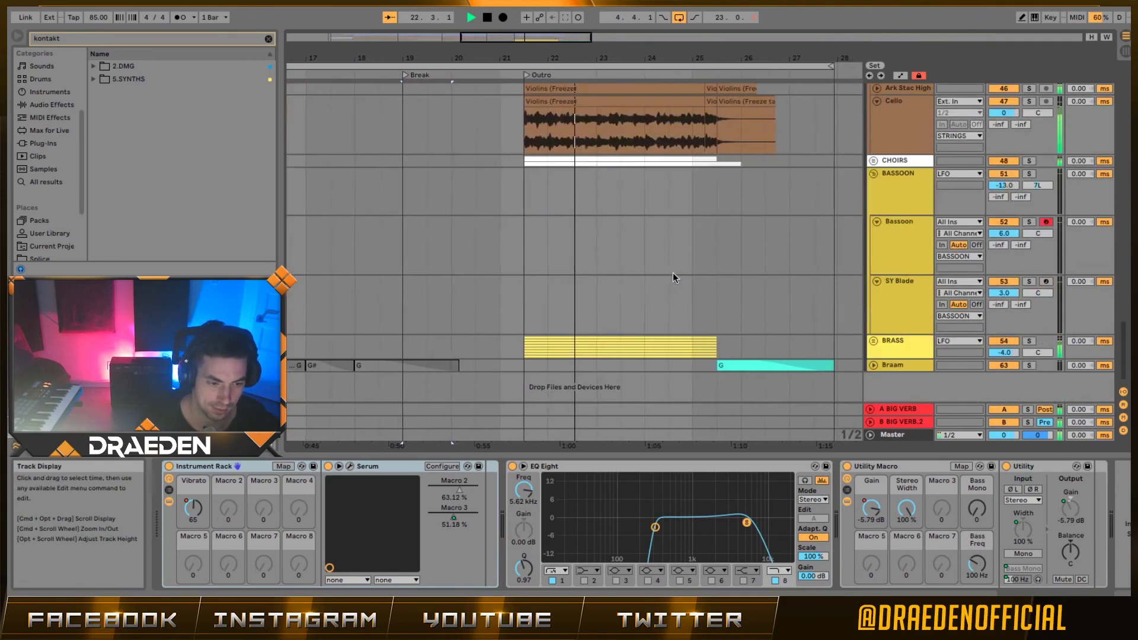
pyautogui.press('space')
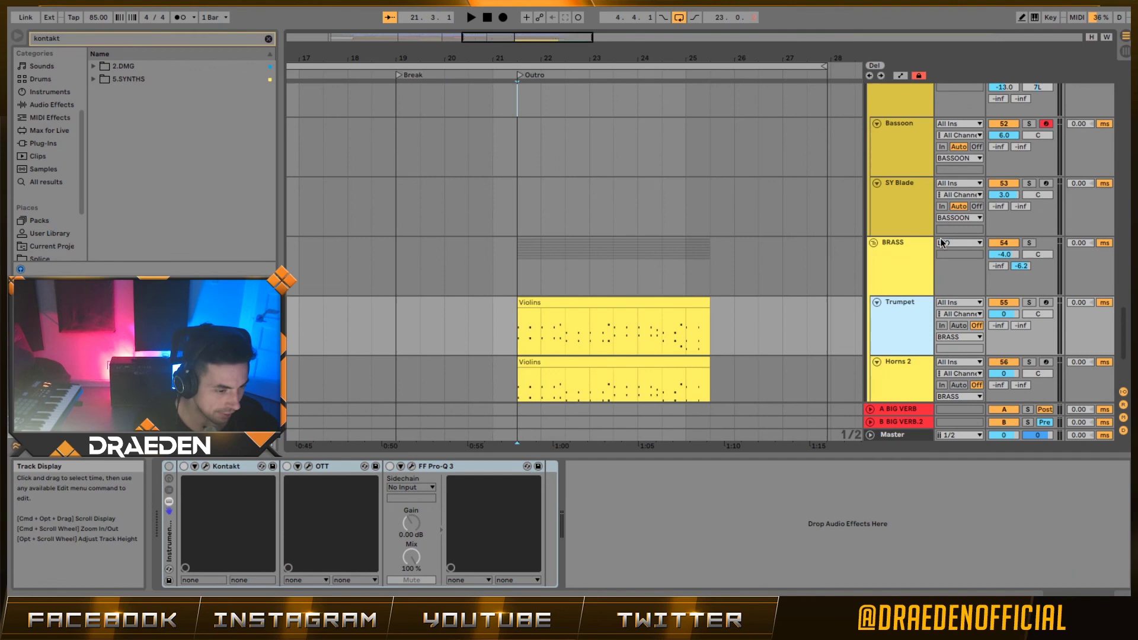
# Unfold the Horns and Tromb tracks in the BRASS group and look over the group's Violins clips and frozen tracks in the Outro.
pyautogui.click(908, 248)
pyautogui.scroll(-3, 897, 298)
pyautogui.doubleClick(902, 259)
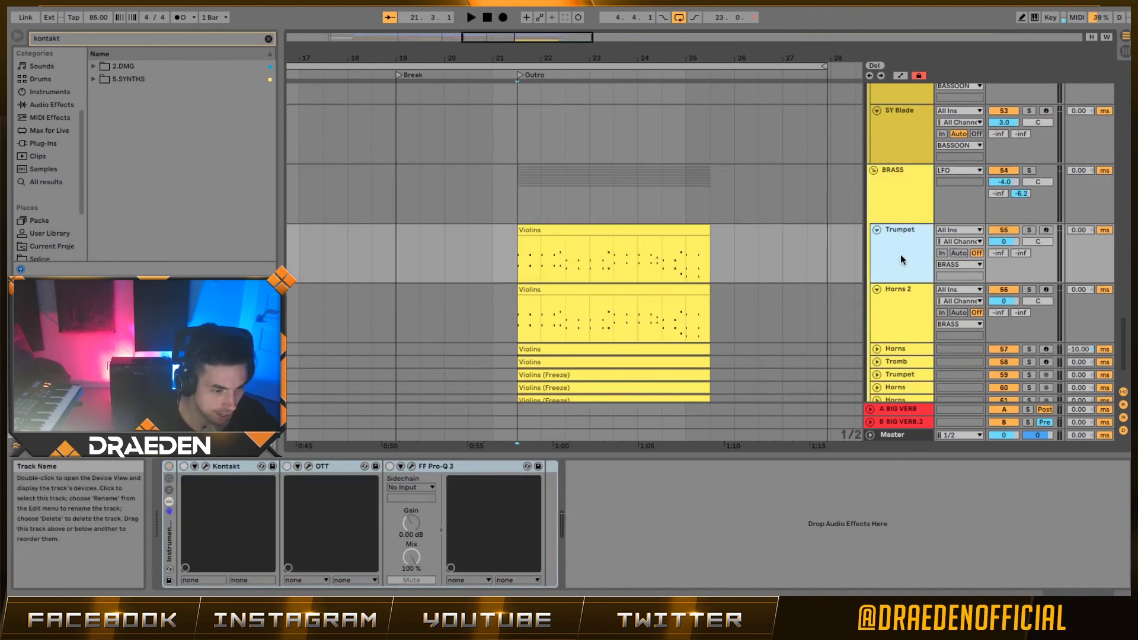
pyautogui.click(910, 313)
pyautogui.scroll(-2, 911, 313)
pyautogui.click(890, 289)
pyautogui.click(877, 288)
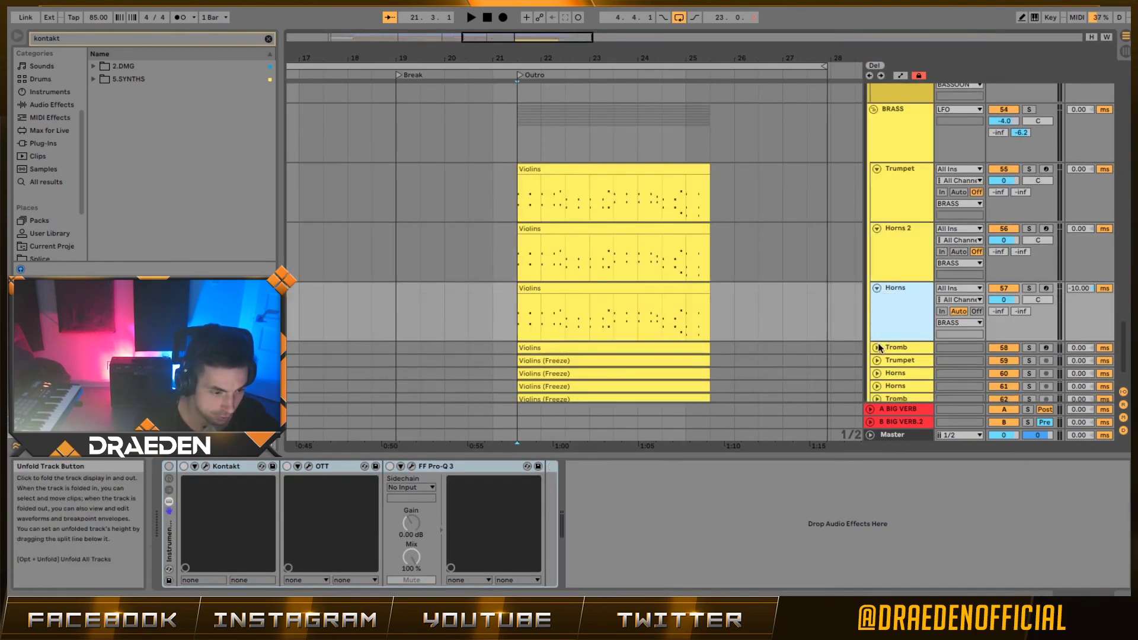
pyautogui.click(879, 348)
pyautogui.scroll(-3, 889, 349)
pyautogui.click(904, 313)
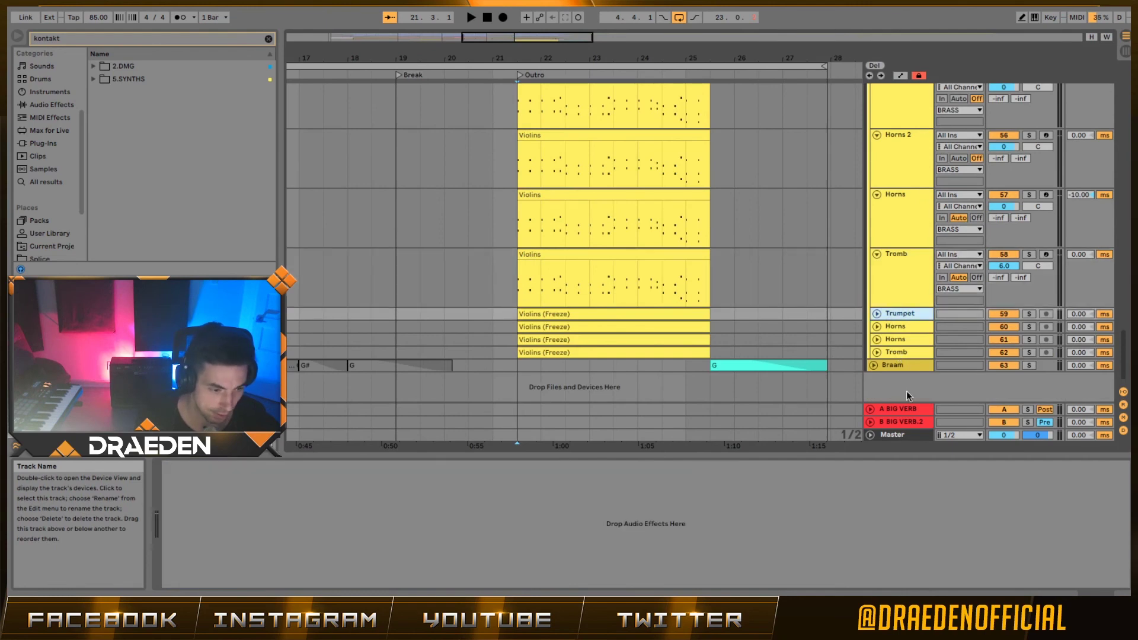
# Inspect the Kontakt instruments on the Trumpet and Horns 2 tracks, closing each plug-in window.
pyautogui.scroll(6, 901, 279)
pyautogui.click(899, 279)
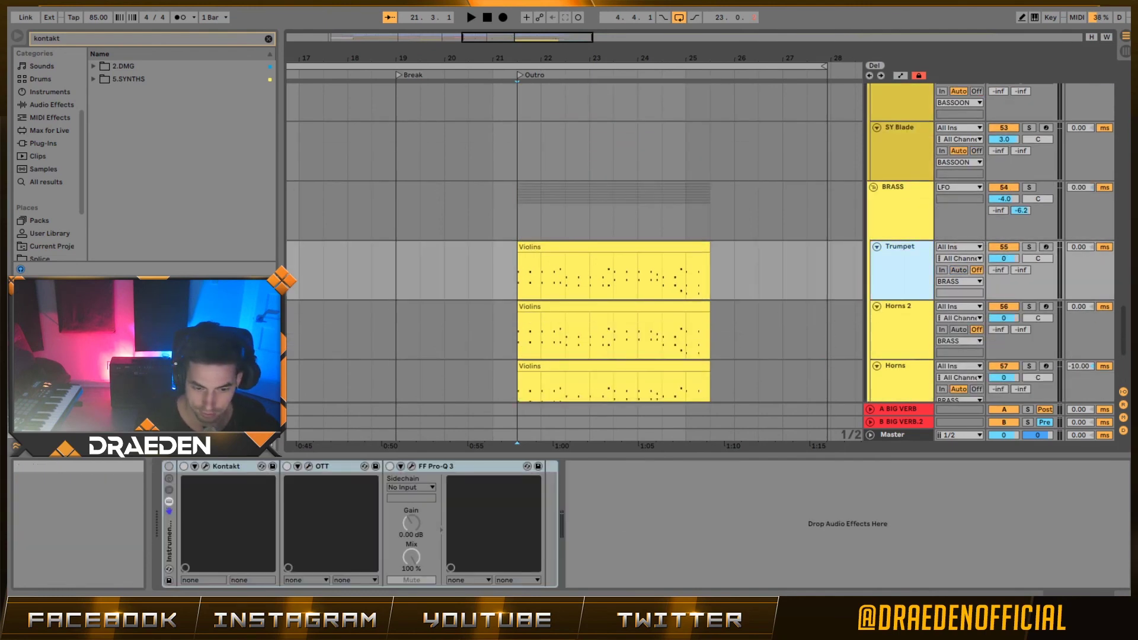
pyautogui.click(206, 467)
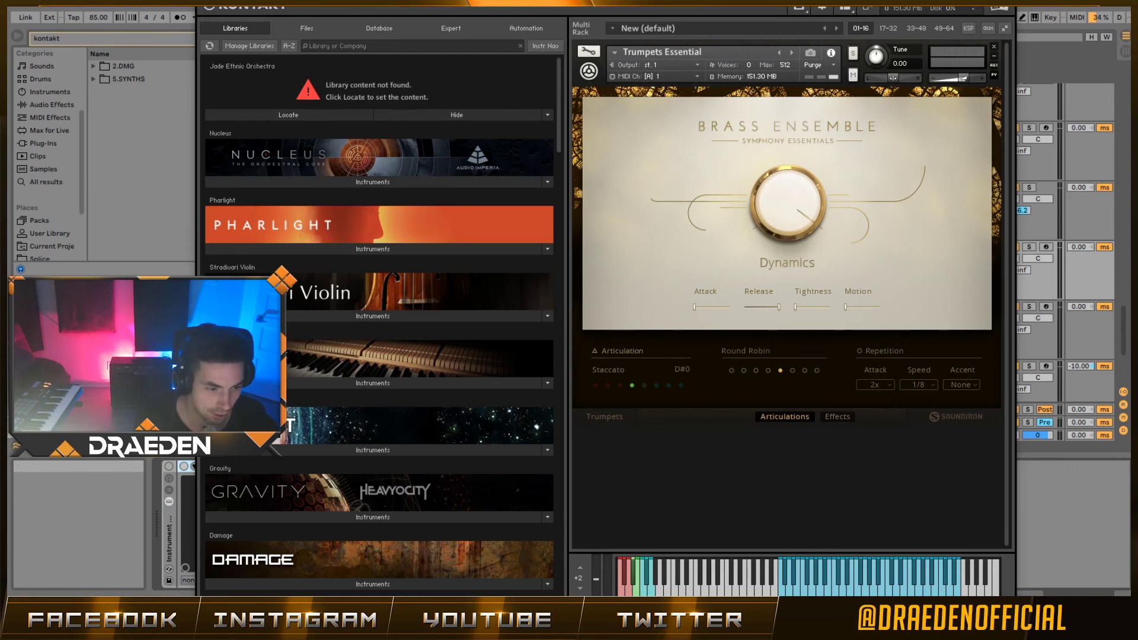
pyautogui.click(1004, 2)
pyautogui.click(913, 323)
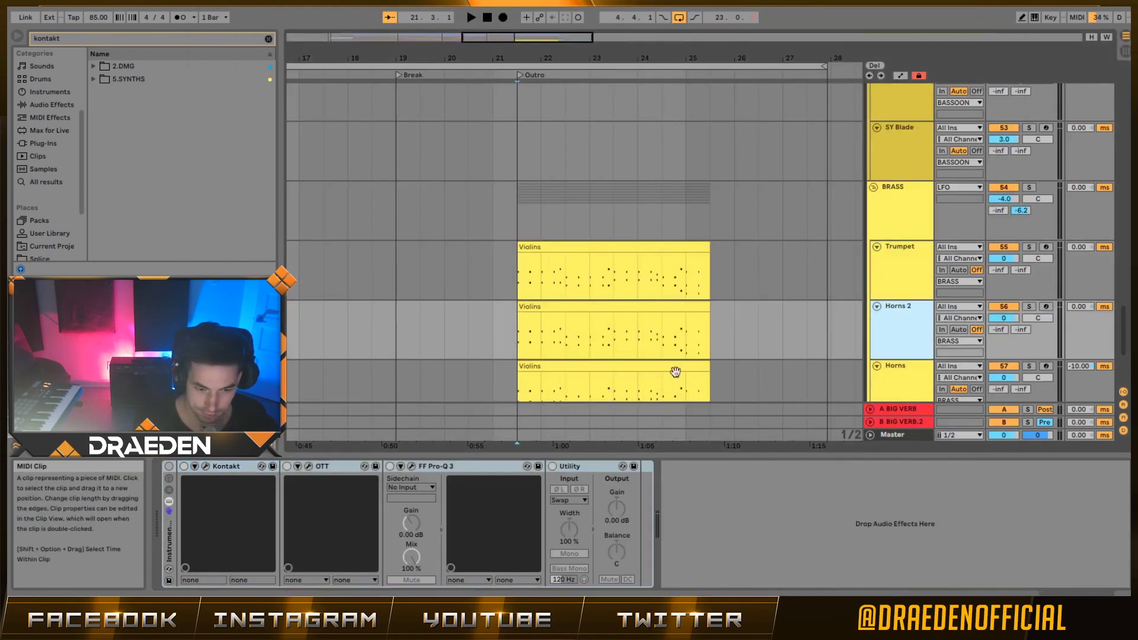
pyautogui.click(206, 467)
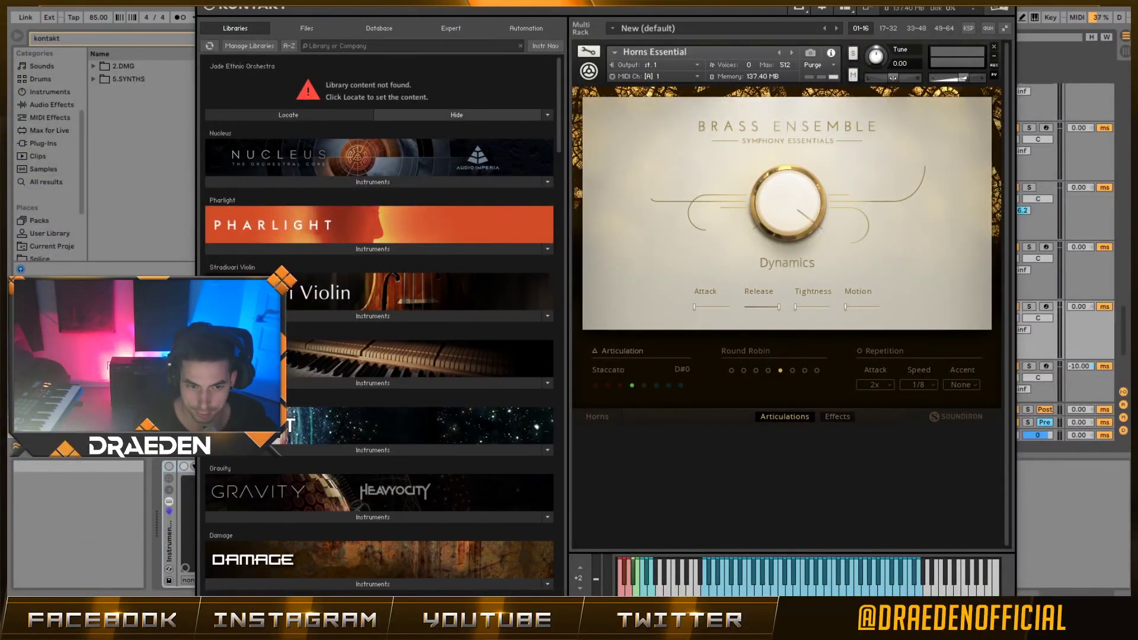
pyautogui.click(1005, 2)
# Inspect the Kontakt instruments on the Horns and Tromb tracks, closing each plug-in window.
pyautogui.click(889, 368)
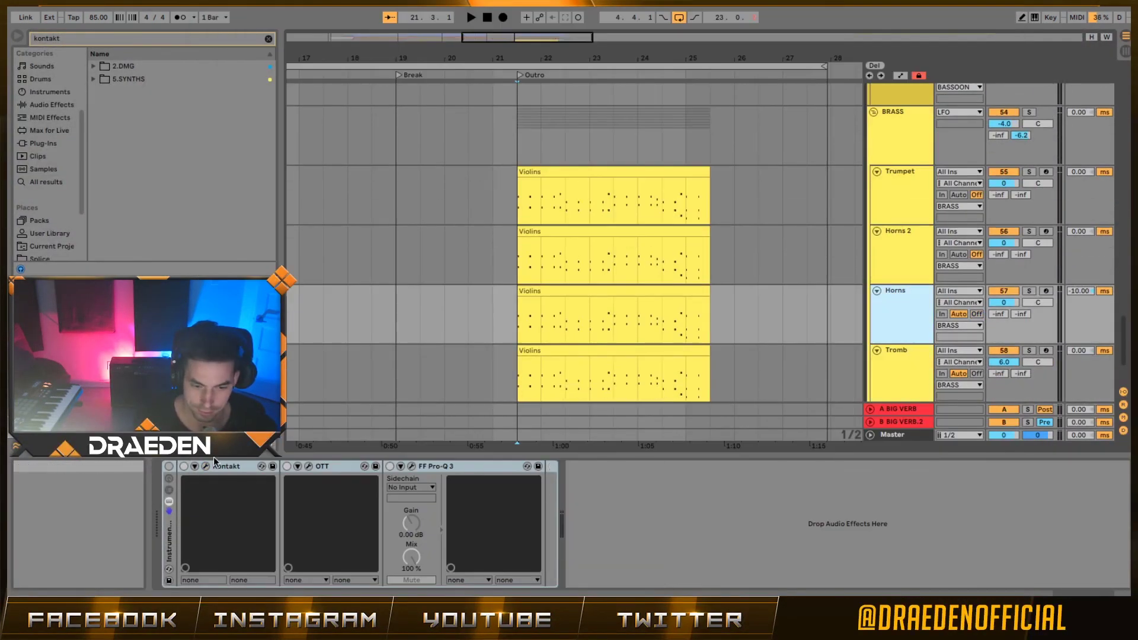
pyautogui.press('super+alt+p')
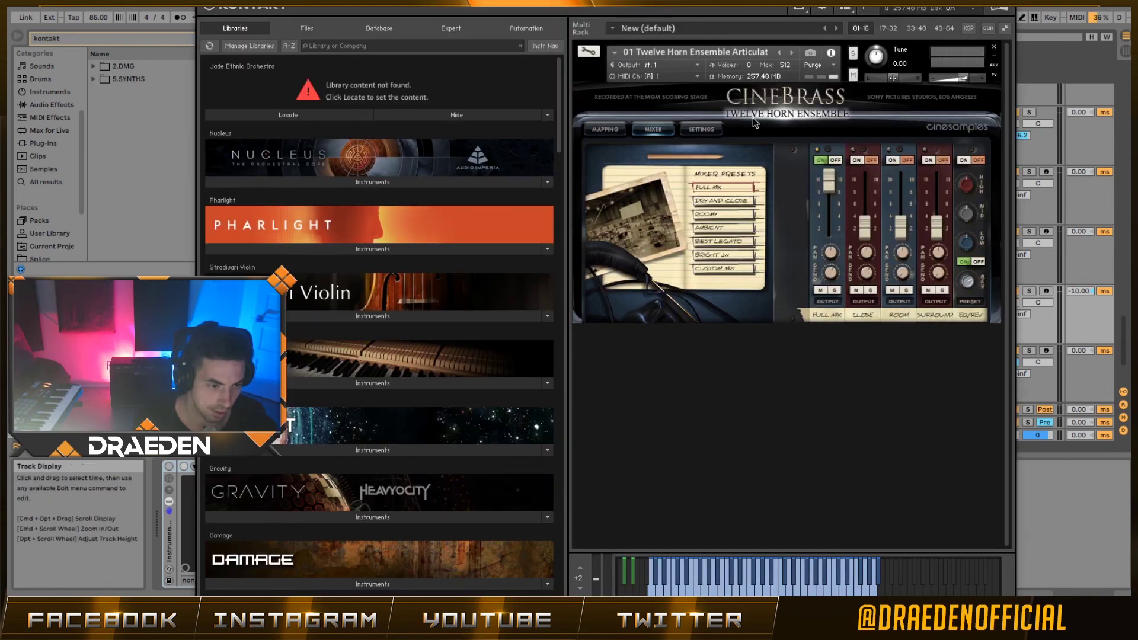
pyautogui.press('super+alt+p')
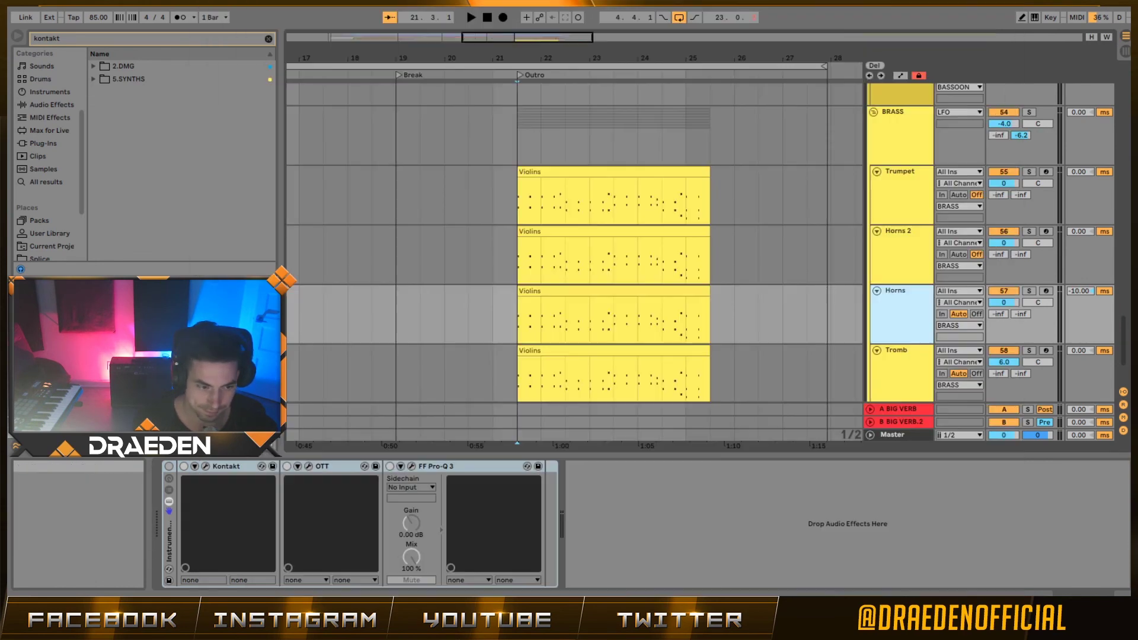
pyautogui.click(884, 358)
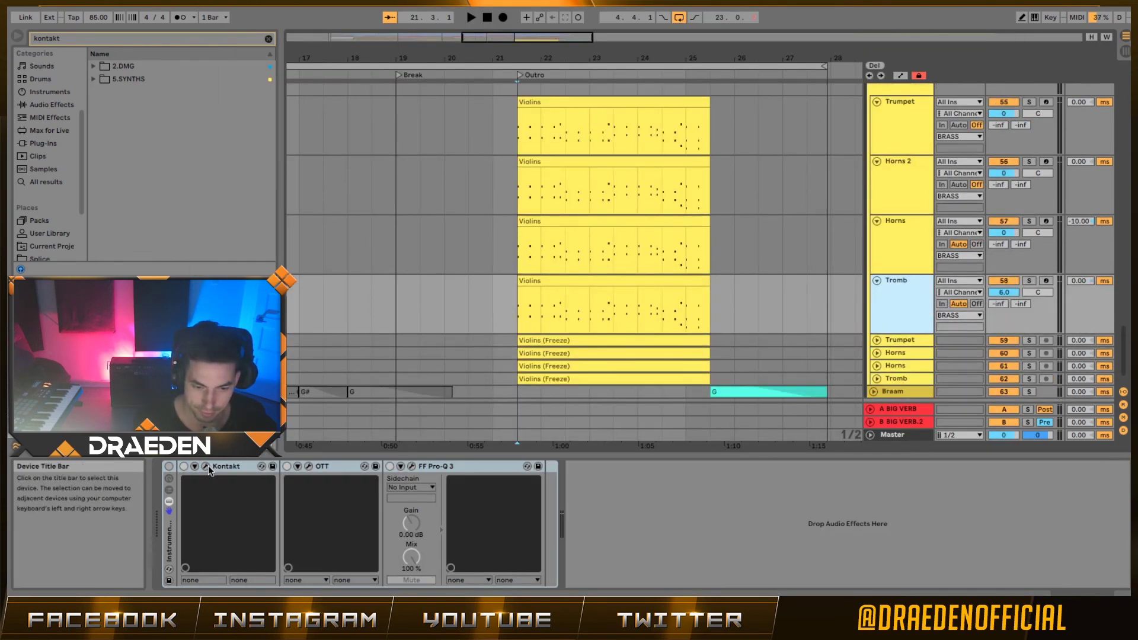
pyautogui.click(206, 467)
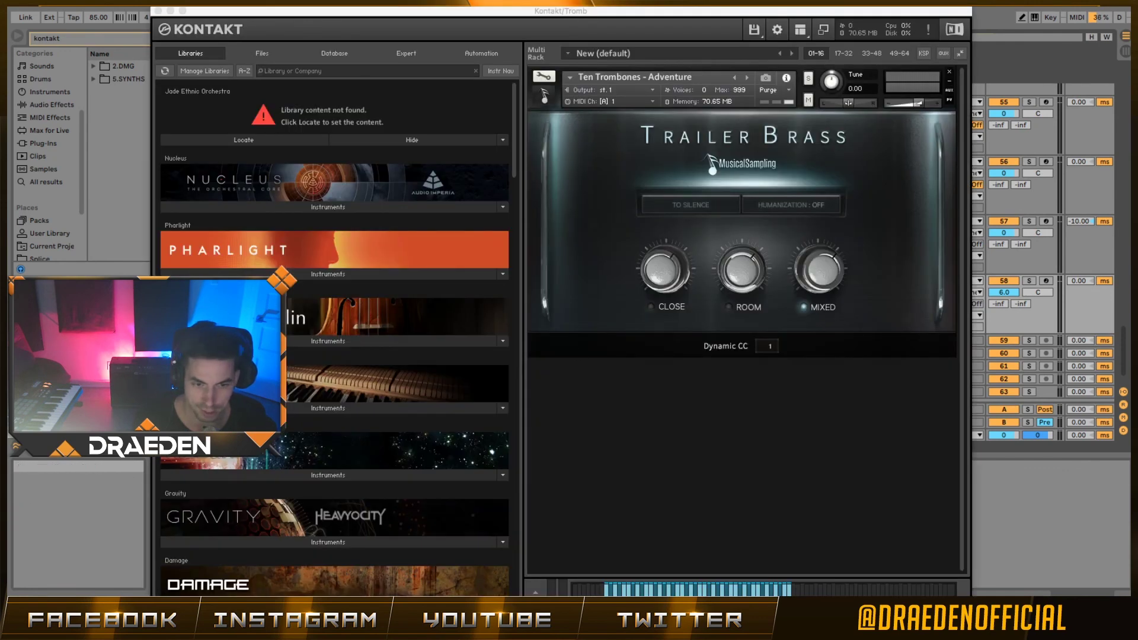
pyautogui.click(158, 10)
pyautogui.scroll(2, 969, 272)
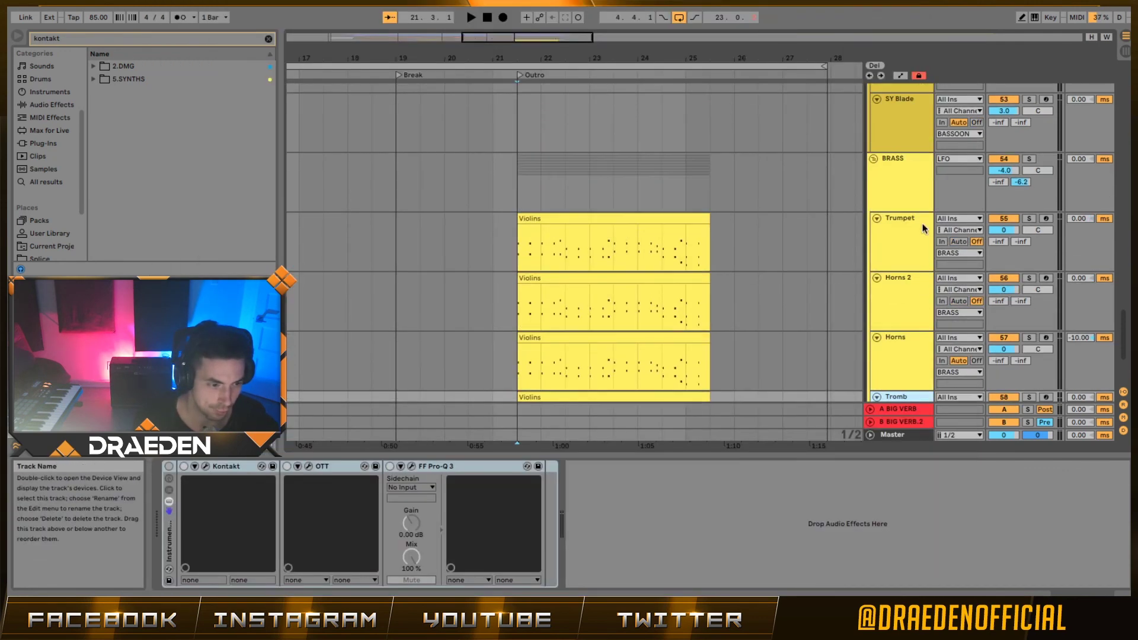
# Examine the Neutron 3 processing on the BRASS group, dismissing its preset manager and closing the plug-in.
pyautogui.click(902, 194)
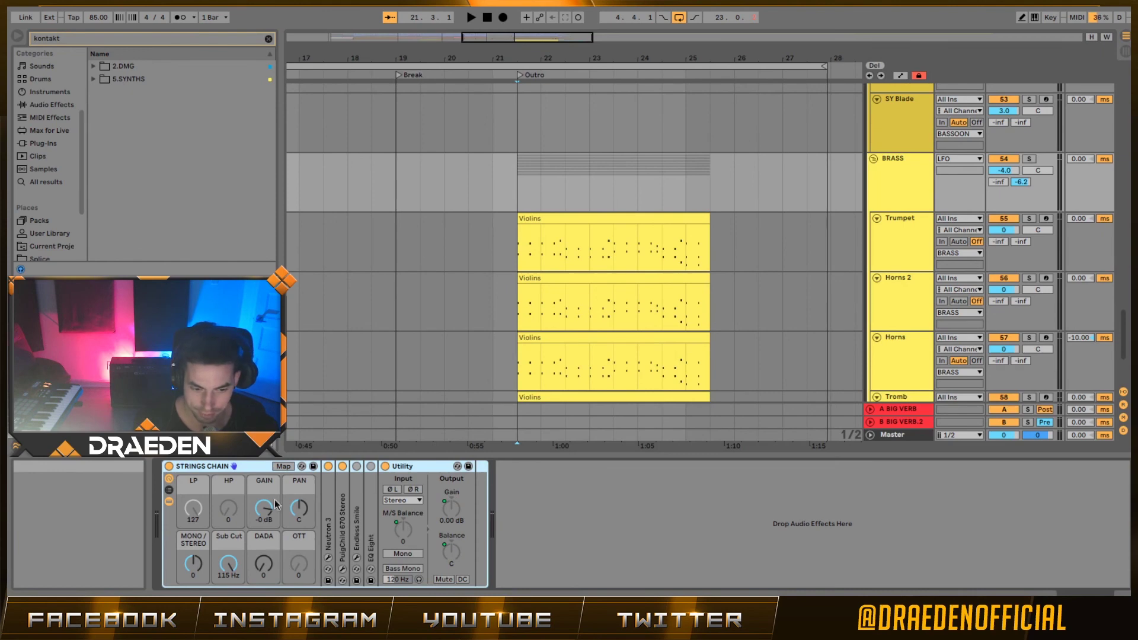
pyautogui.click(328, 558)
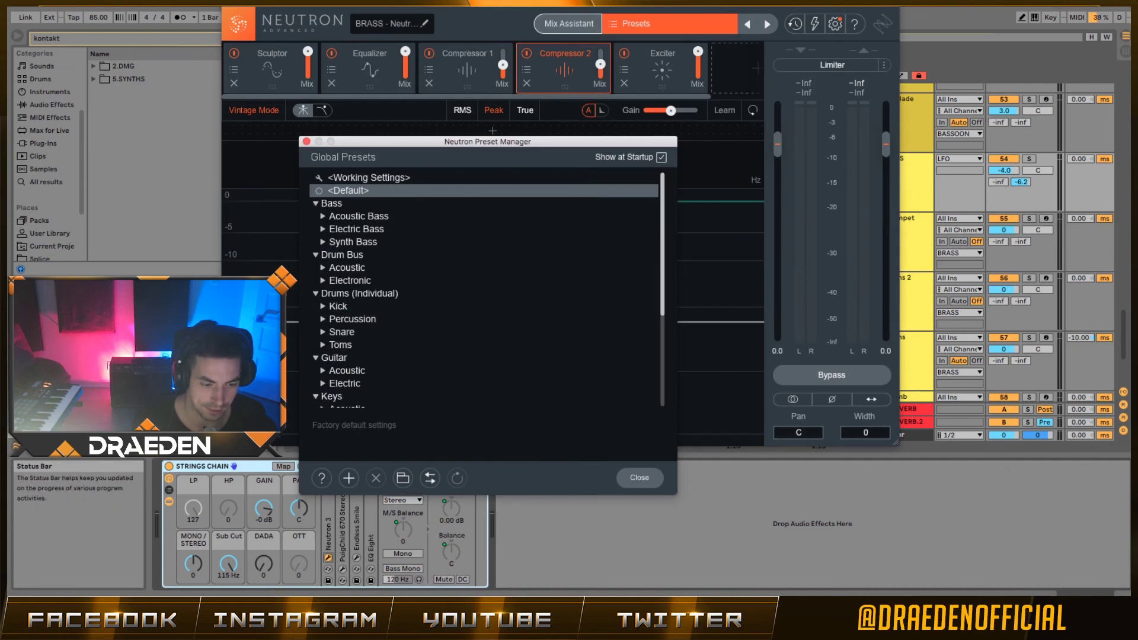
pyautogui.click(661, 480)
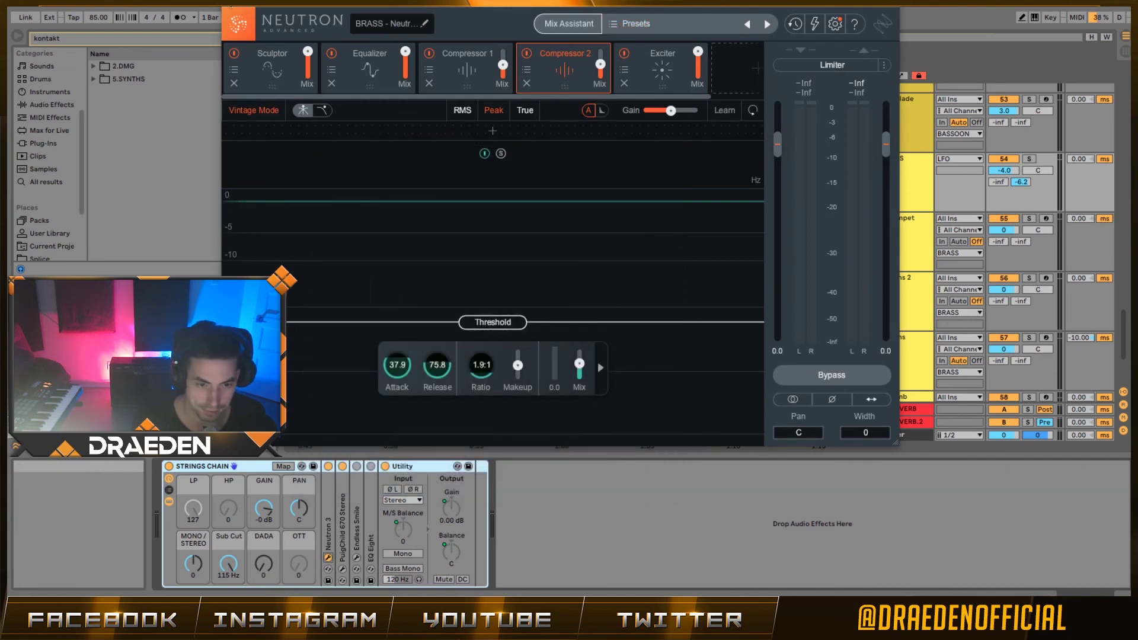
pyautogui.click(228, 2)
# Watch the BRASS group's PuigChild 670 meters while the Outro plays, close the plug-in and stop playback.
pyautogui.click(905, 172)
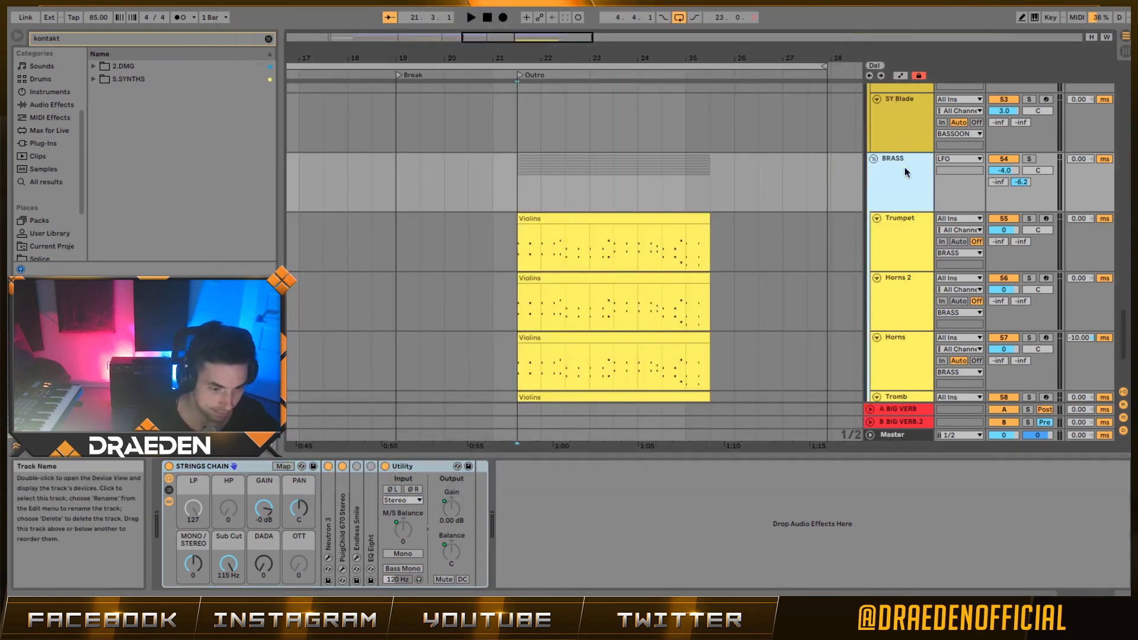
pyautogui.click(341, 570)
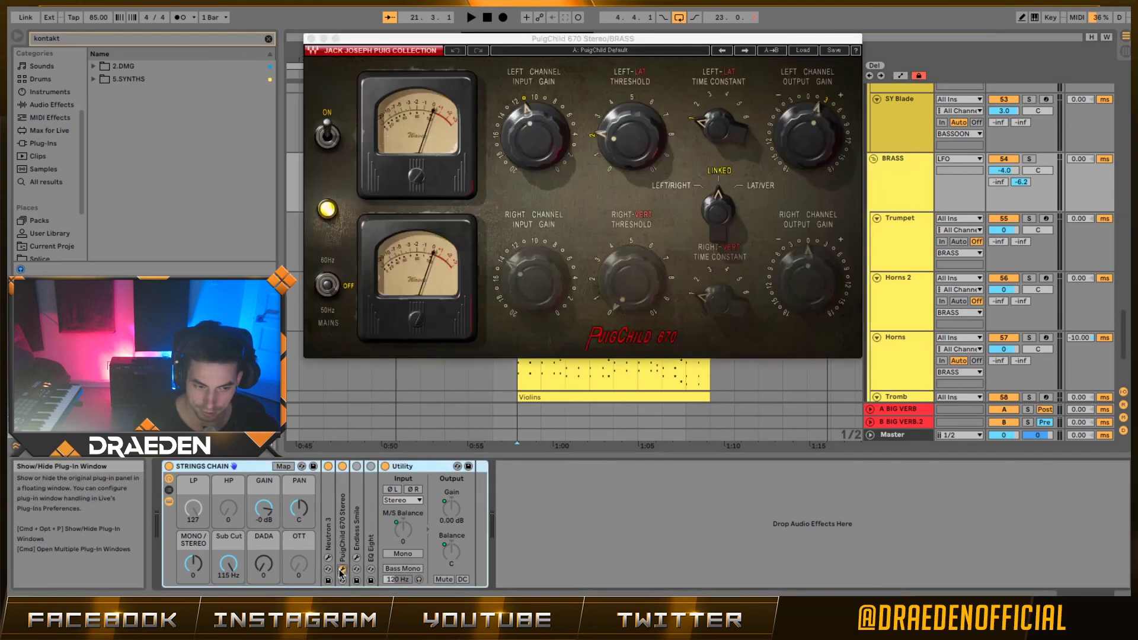
pyautogui.press('space')
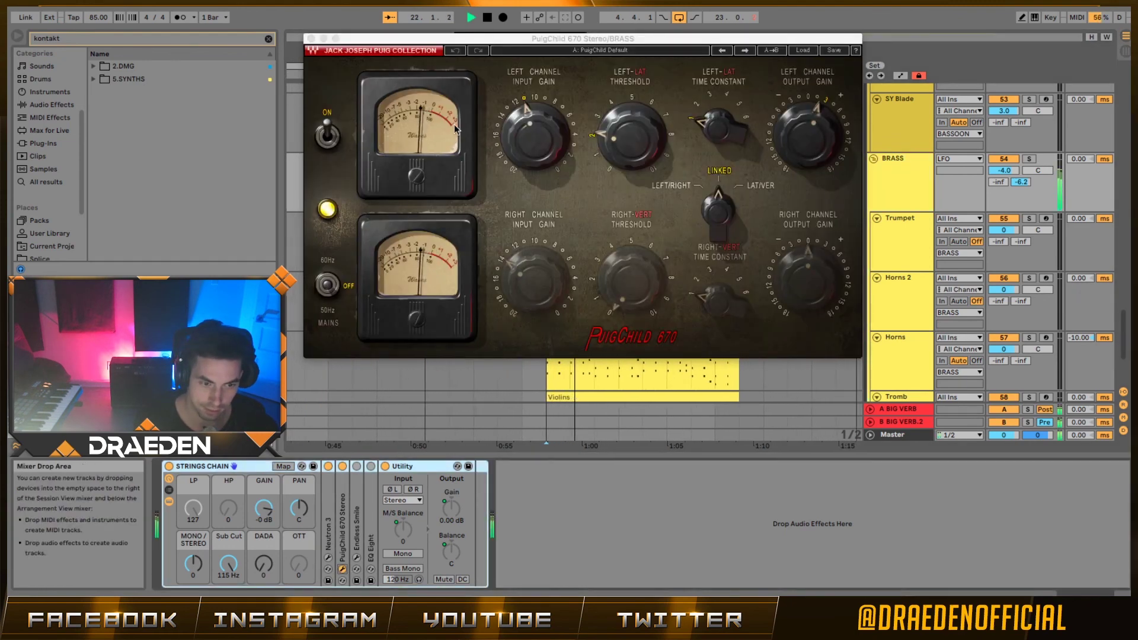
pyautogui.click(342, 569)
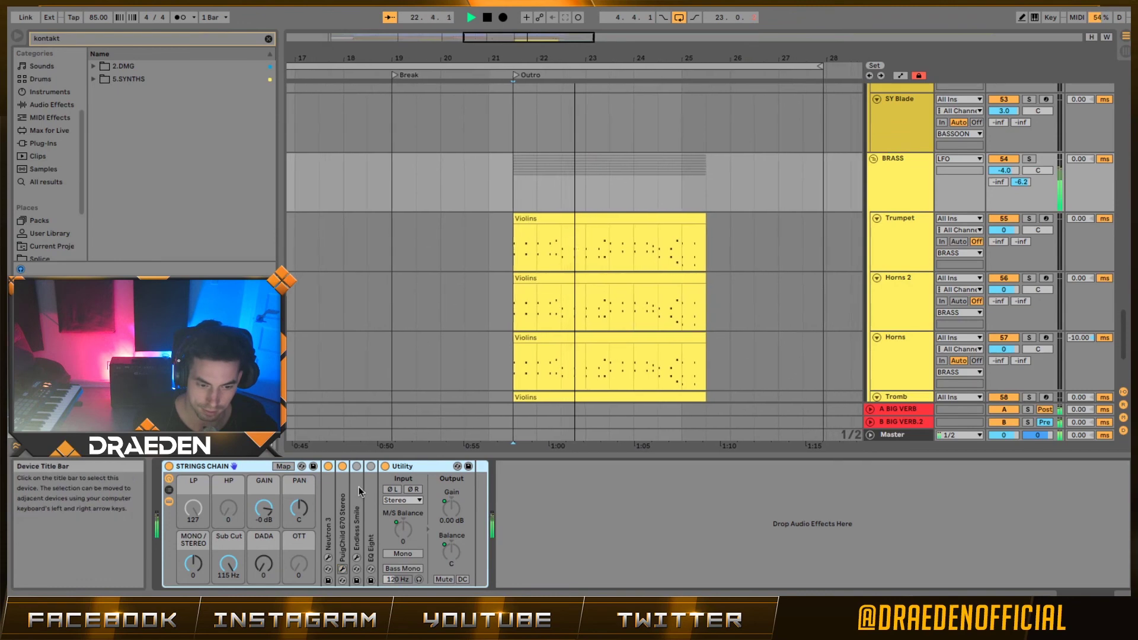
pyautogui.click(894, 182)
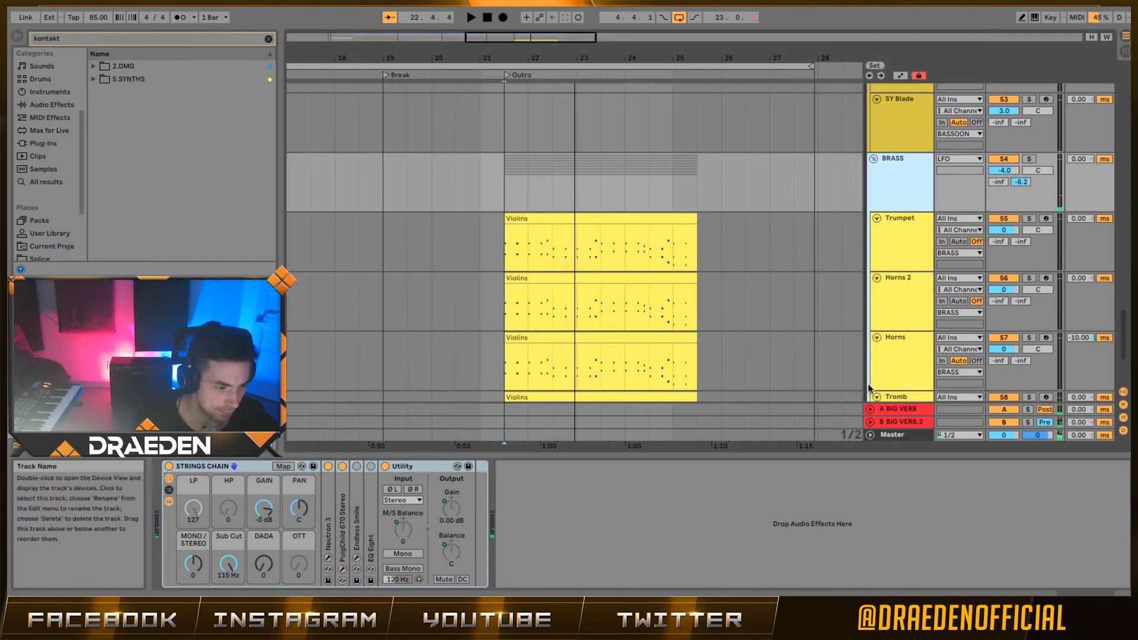
# Audition the brass reverb by soloing the B BIG VERB.2 return with BRASS volume at -inf, and restore the BRASS volume to -4.0 dB.
pyautogui.click(913, 422)
pyautogui.click(915, 410)
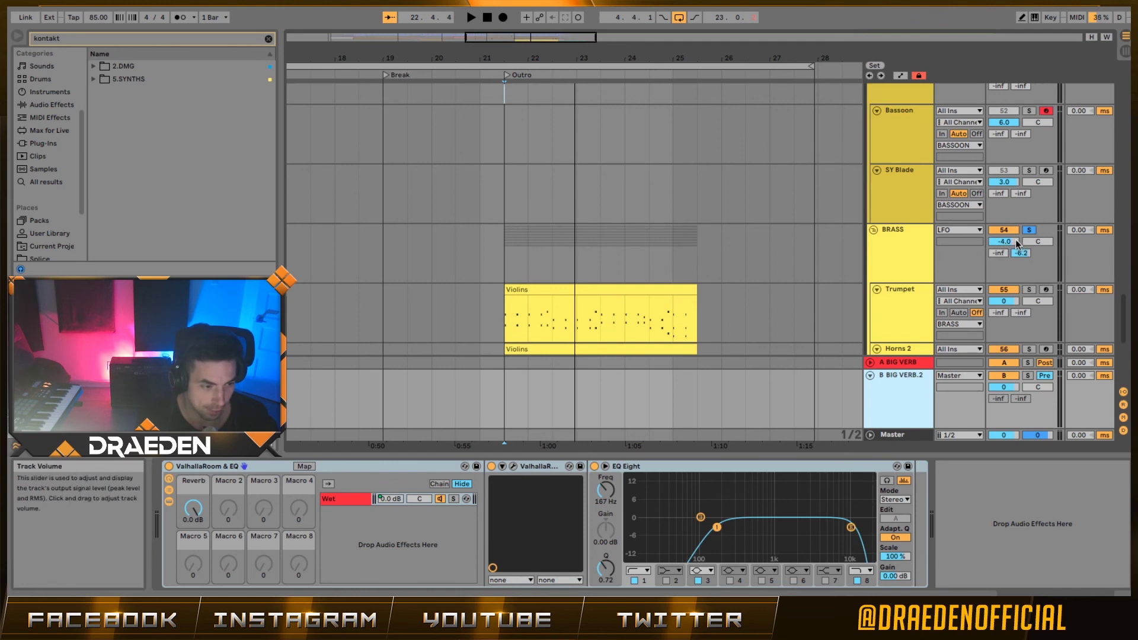
pyautogui.moveTo(1015, 241); pyautogui.dragTo(1016, 285)
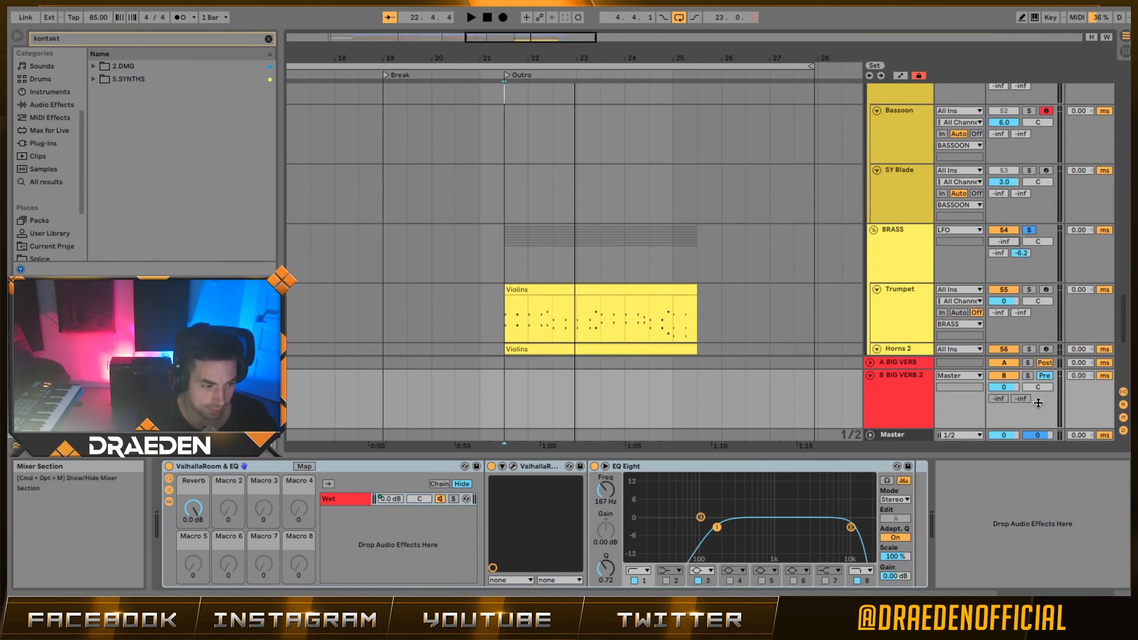
pyautogui.click(1028, 376)
pyautogui.press('space')
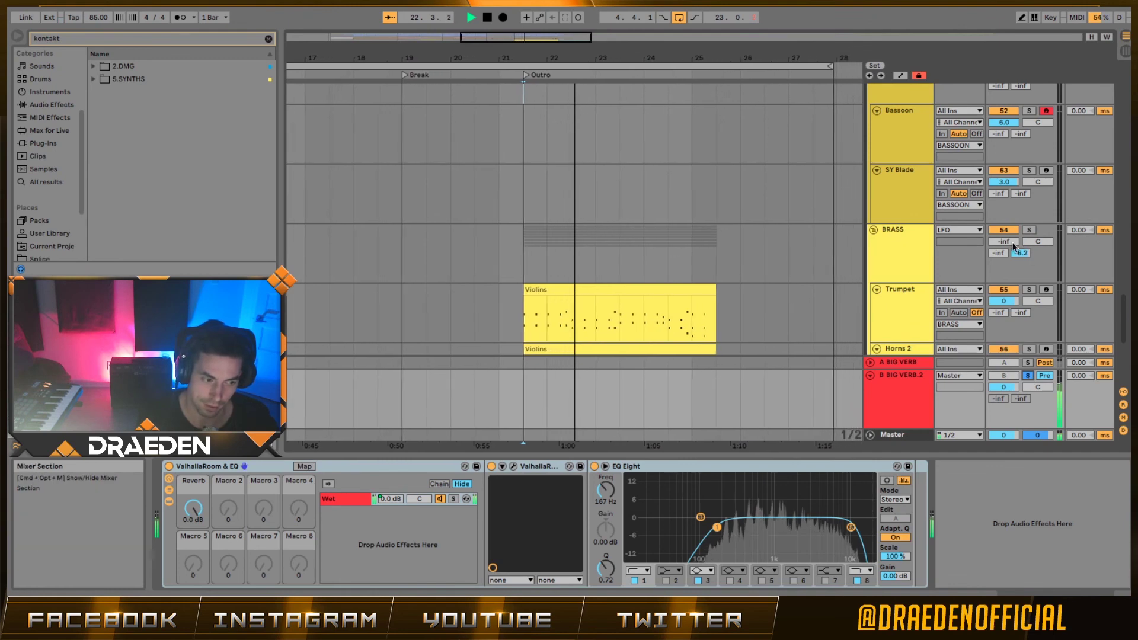
pyautogui.moveTo(1013, 247); pyautogui.dragTo(1028, 231)
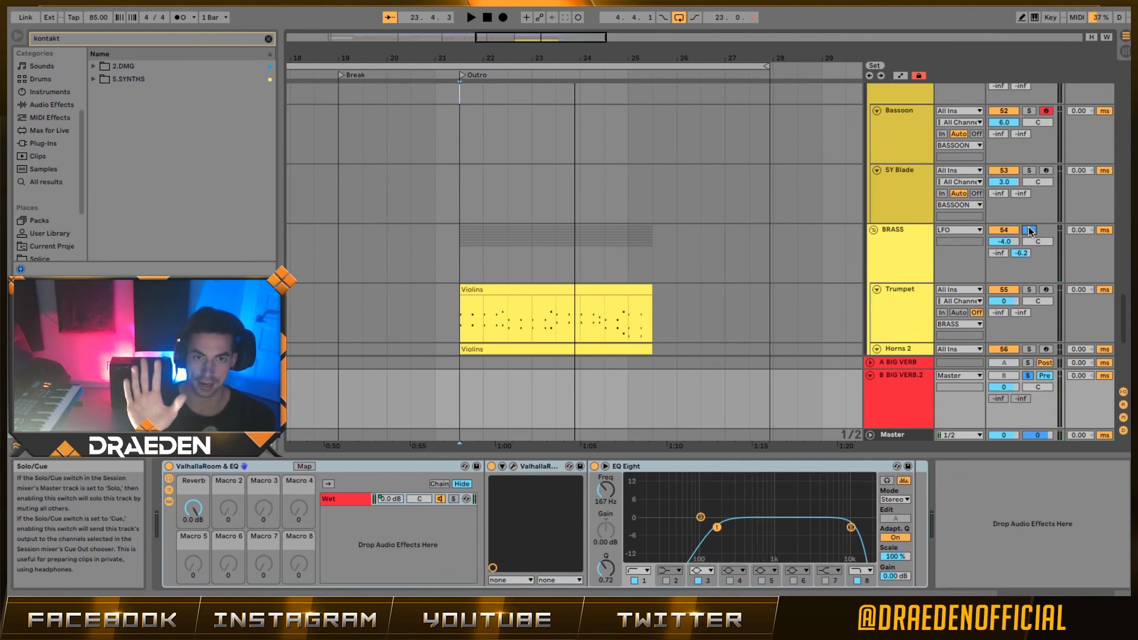
# Fold the BASSOON group, unfold the CHOIRS group and show the Choirs Stac track's devices.
pyautogui.click(892, 380)
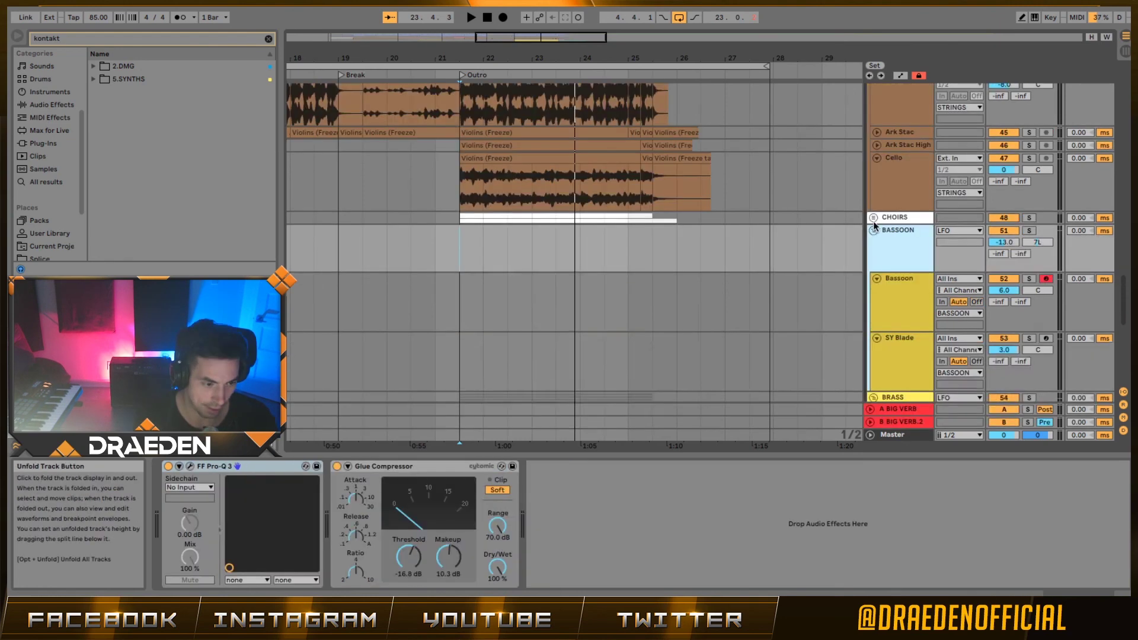
pyautogui.click(875, 231)
pyautogui.click(874, 219)
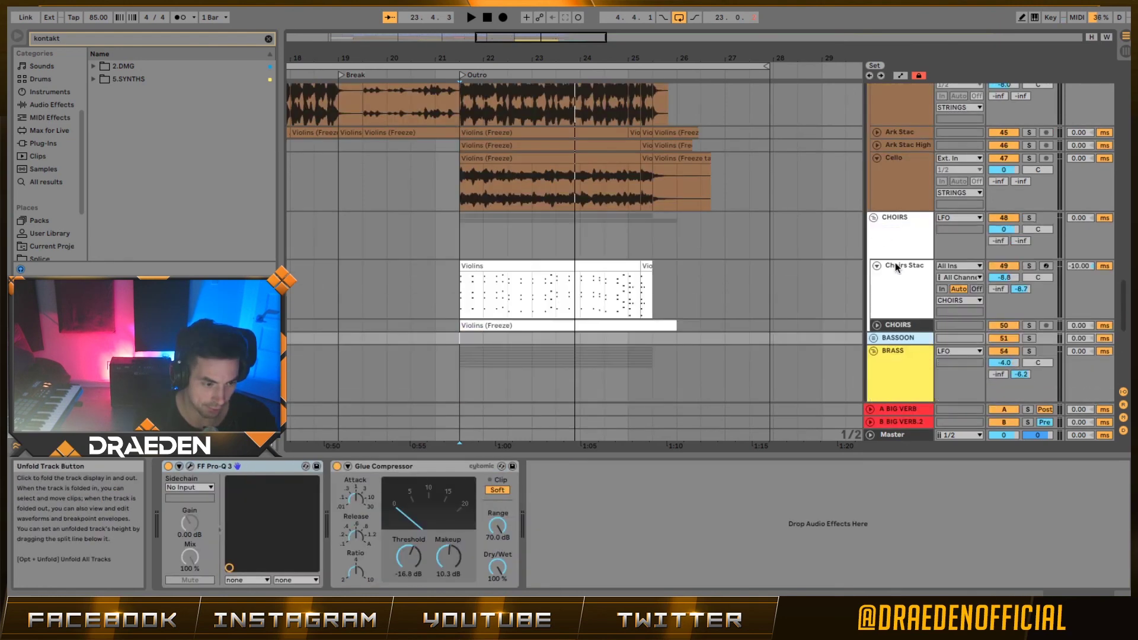
pyautogui.click(896, 267)
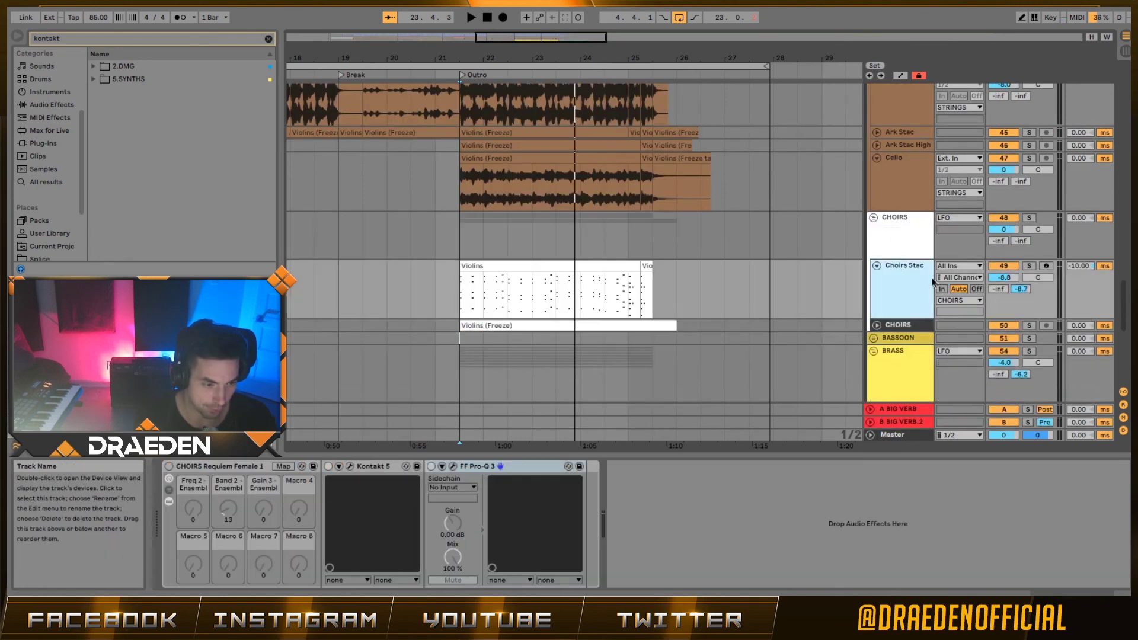
# Play the frozen CHOIRS track soloed in the Outro, unfold it to show its waveform, and turn its solo off.
pyautogui.click(1029, 325)
pyautogui.press('space')
pyautogui.click(877, 326)
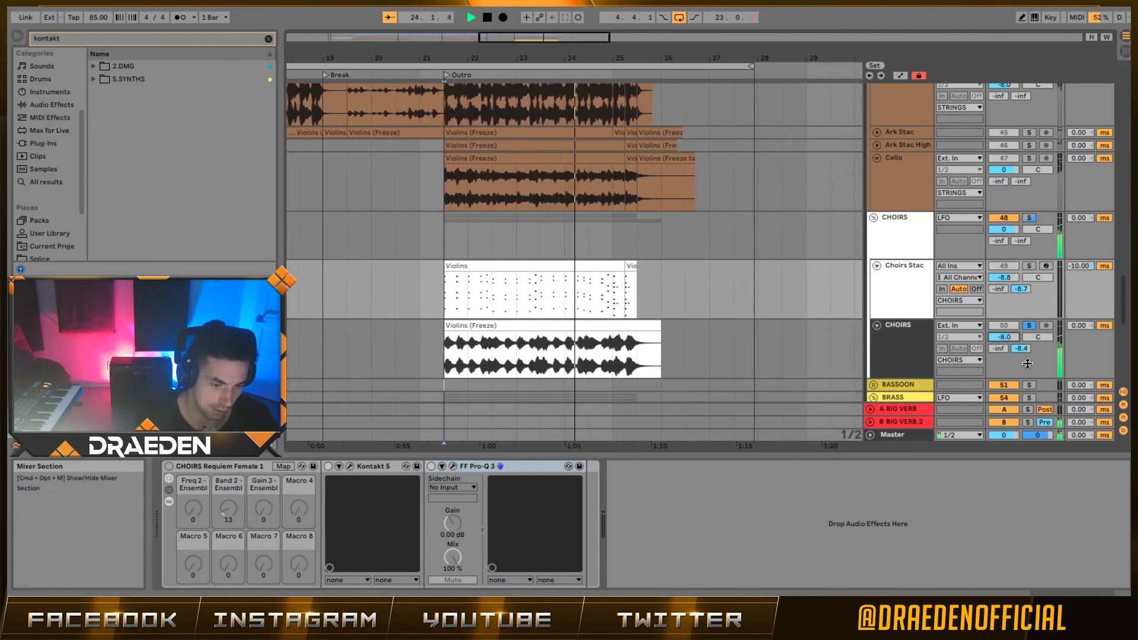
pyautogui.click(1040, 343)
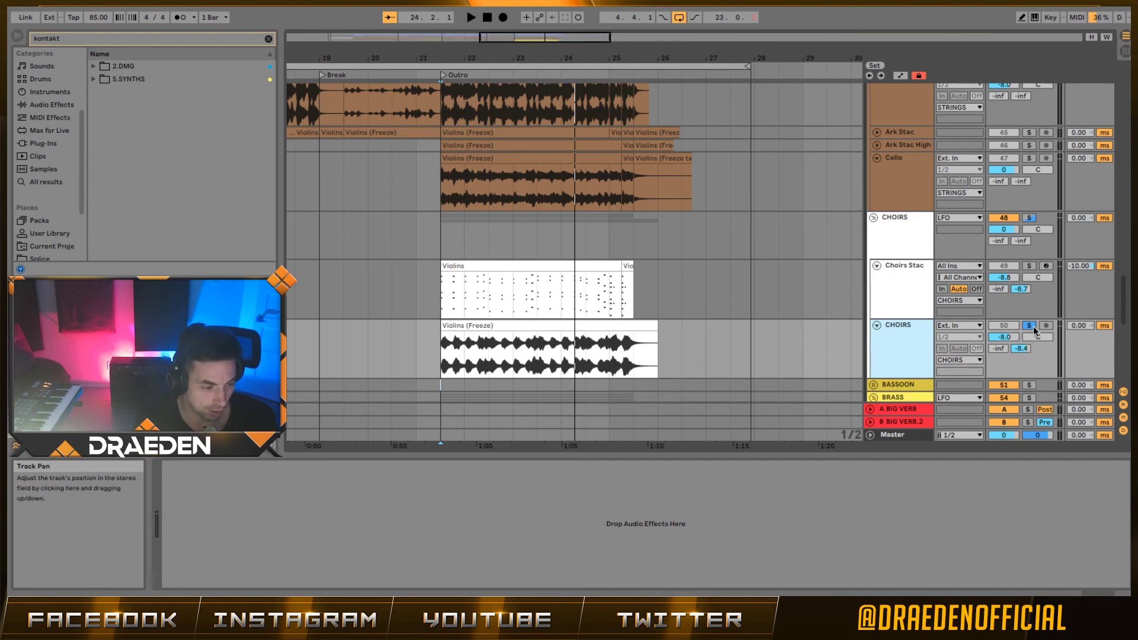
pyautogui.click(1030, 326)
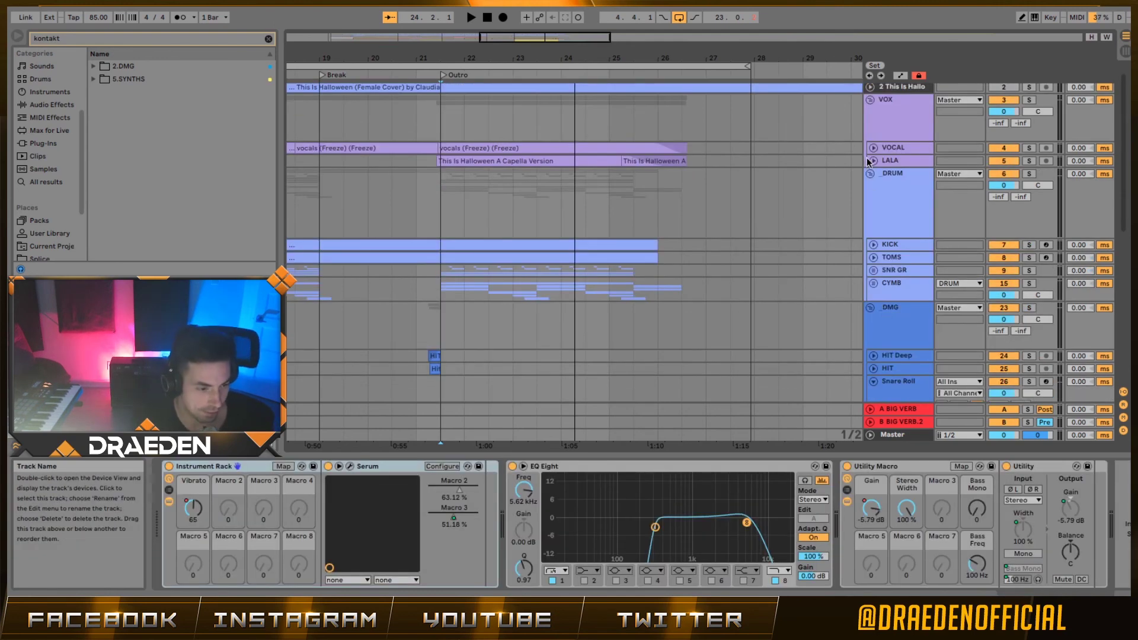
# Unfold the LALA vocal track, play its Outro clip soloed, and turn its solo off and stop playback.
pyautogui.click(873, 160)
pyautogui.click(454, 161)
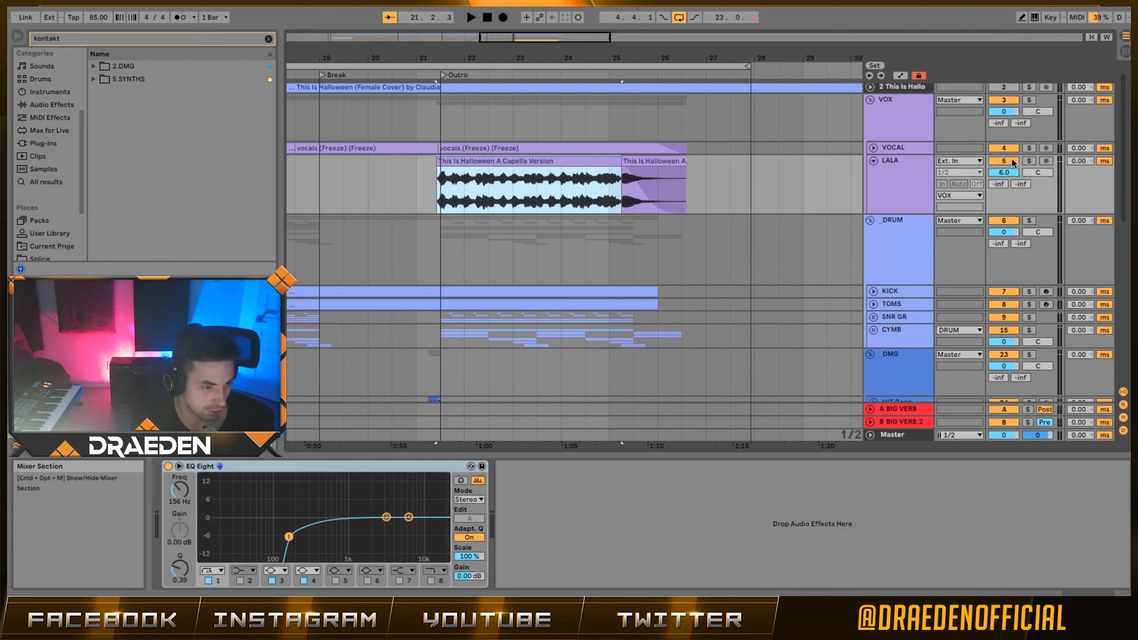
pyautogui.click(1029, 161)
pyautogui.press('space')
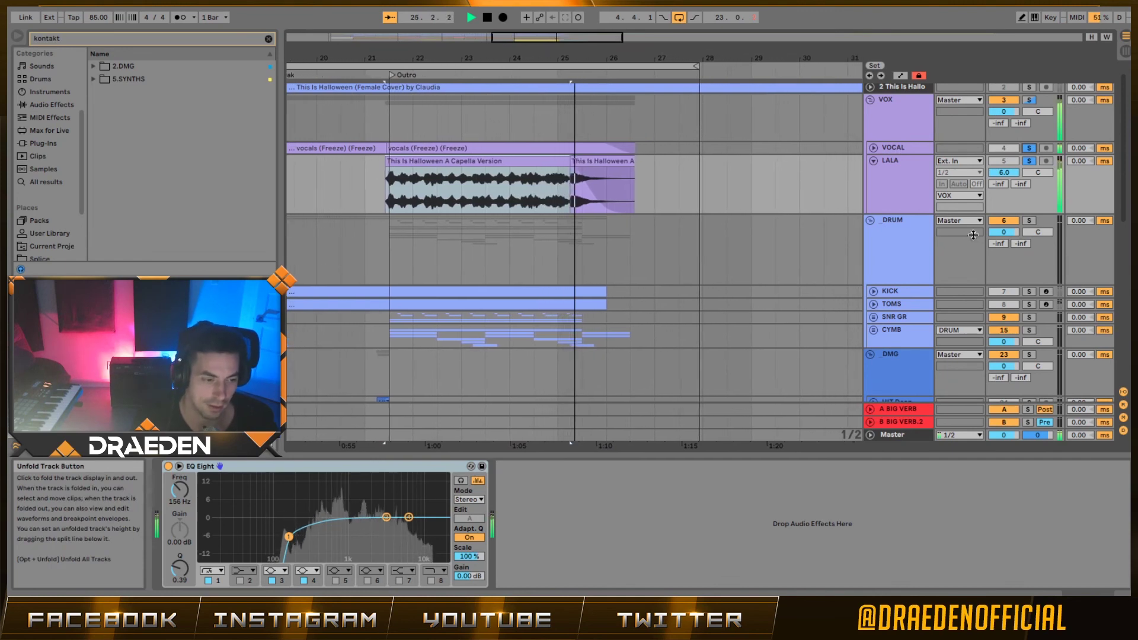
pyautogui.click(1028, 160)
pyautogui.press('space')
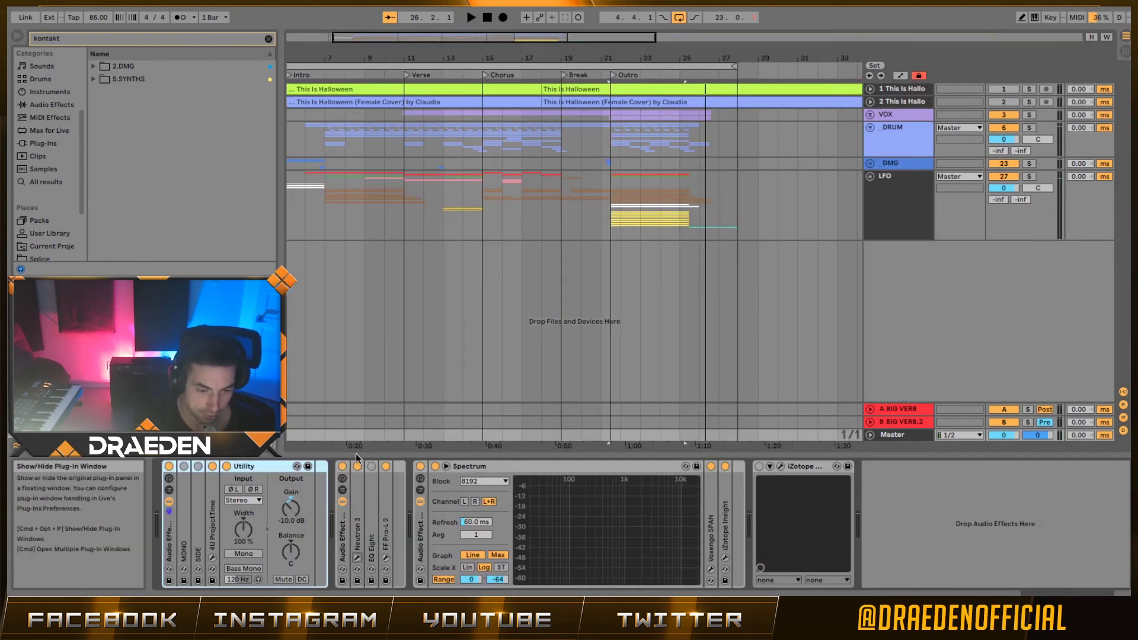
# Review the Master's Neutron 3 equalizer, compressor and exciter modules and the FF Pro-L 2 limiter, closing both plug-in windows.
pyautogui.click(356, 558)
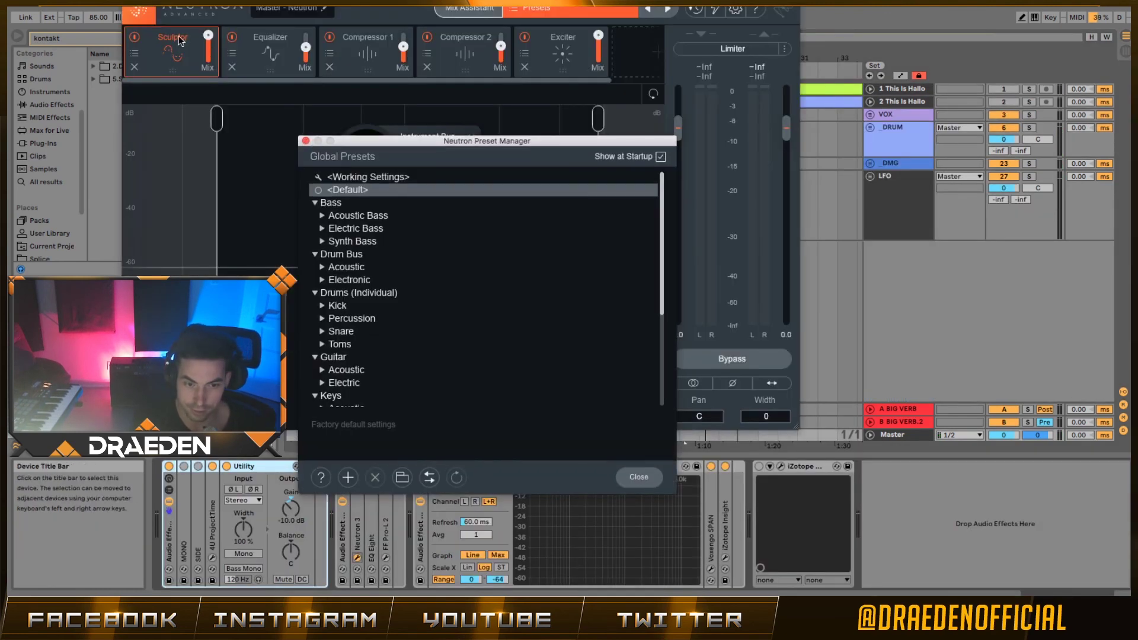
pyautogui.click(265, 47)
pyautogui.click(305, 141)
pyautogui.click(355, 47)
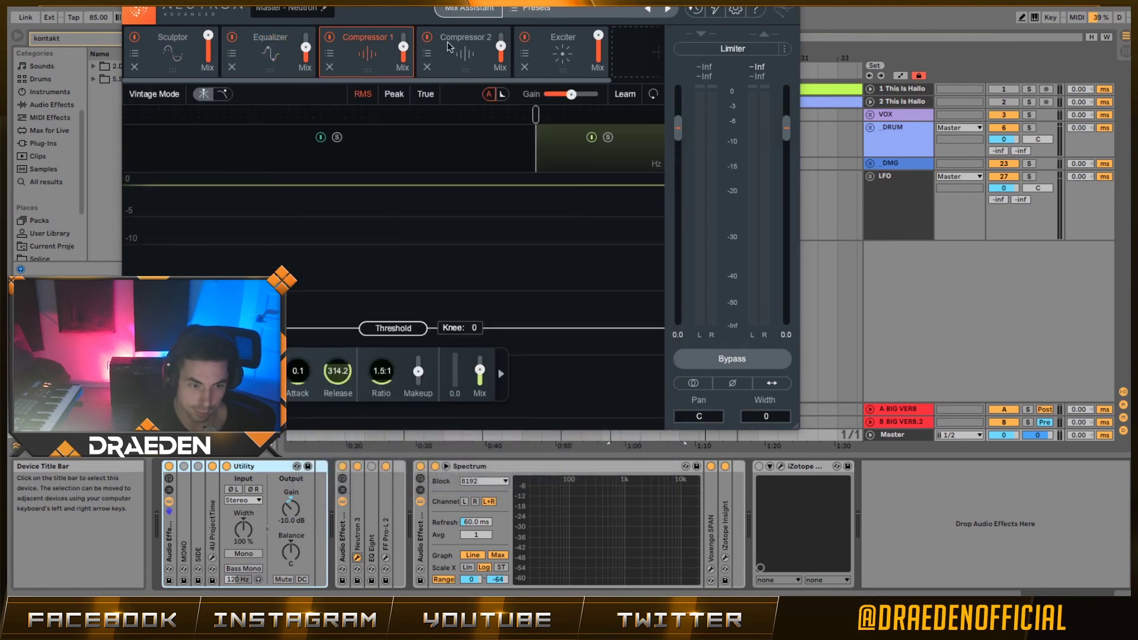
pyautogui.click(452, 47)
pyautogui.click(560, 40)
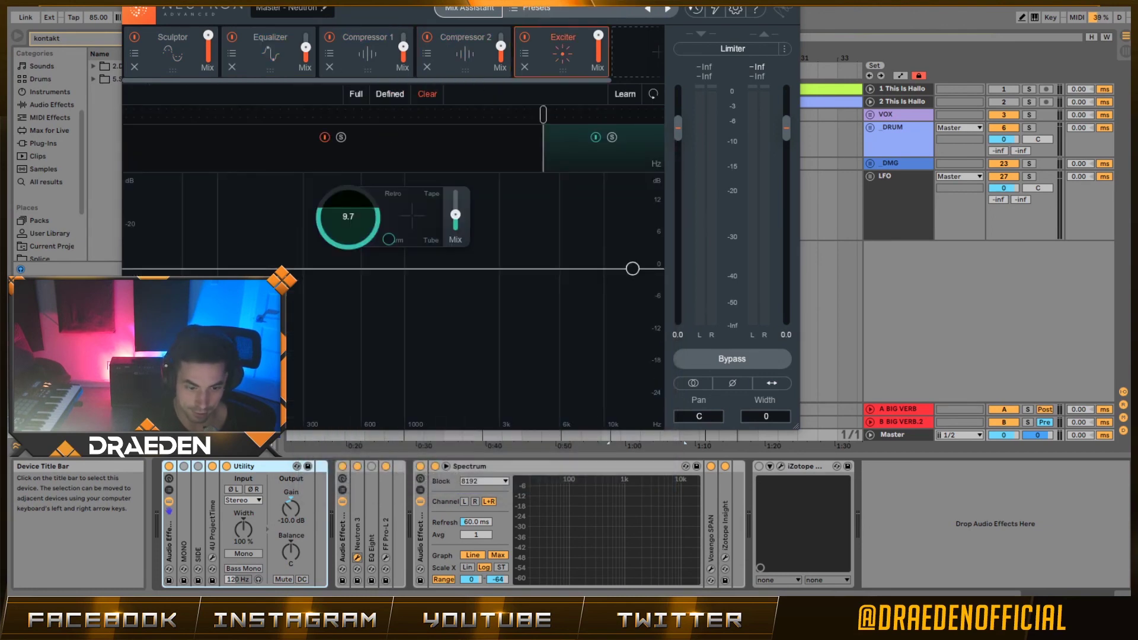
pyautogui.click(356, 558)
pyautogui.click(385, 557)
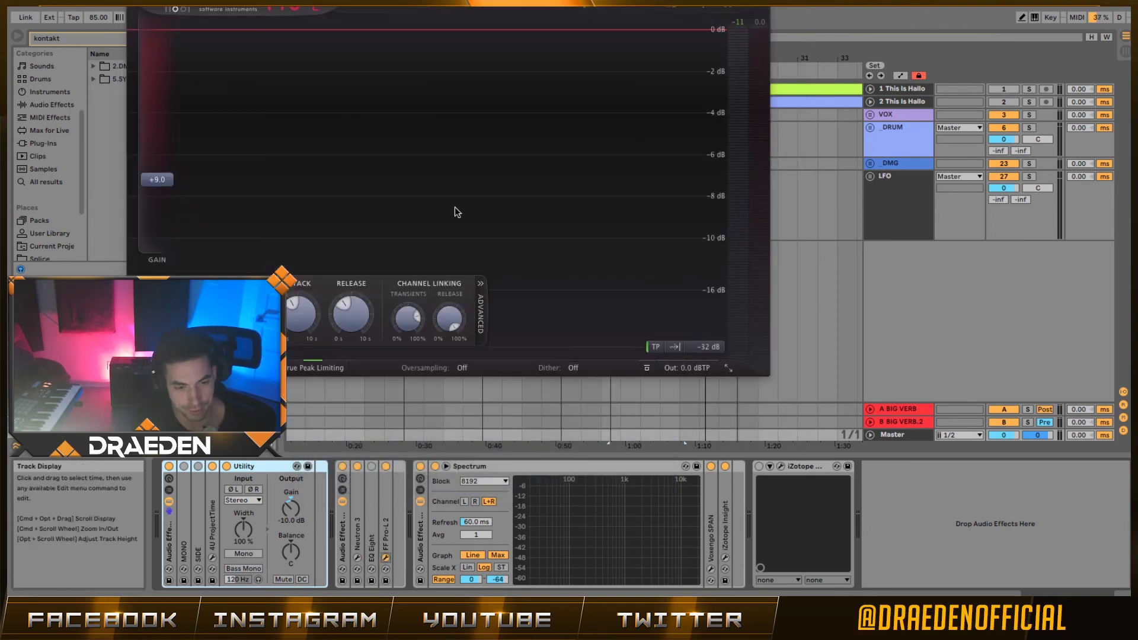
pyautogui.click(135, 2)
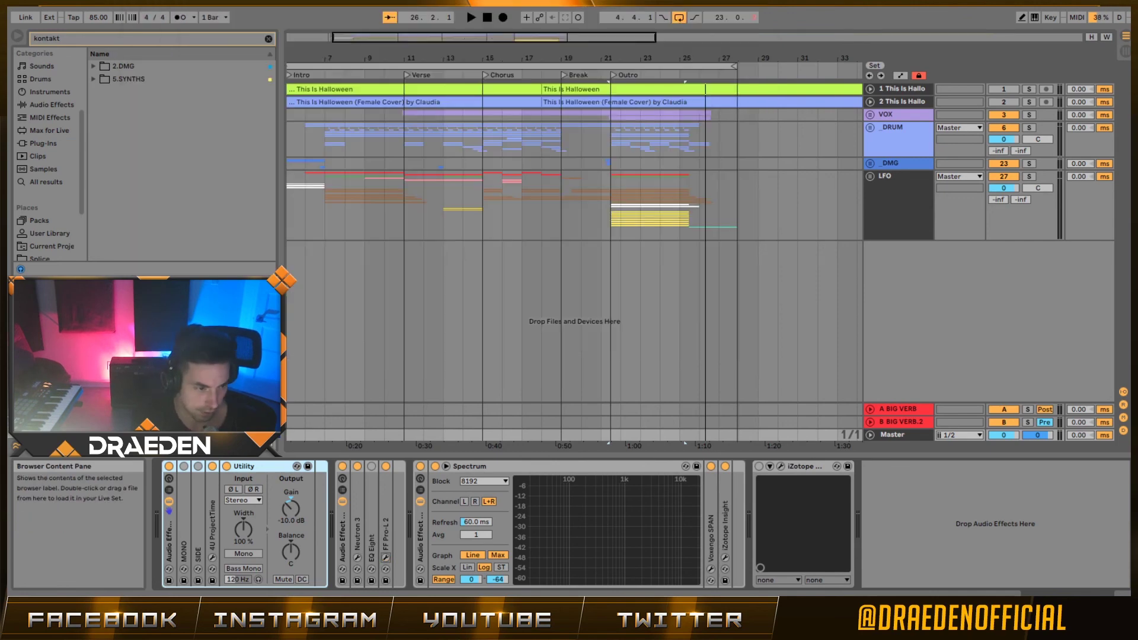
# Play the full mix from the start of the Intro, and stop playback before the Verse.
pyautogui.hscroll(-3, 422, 132)
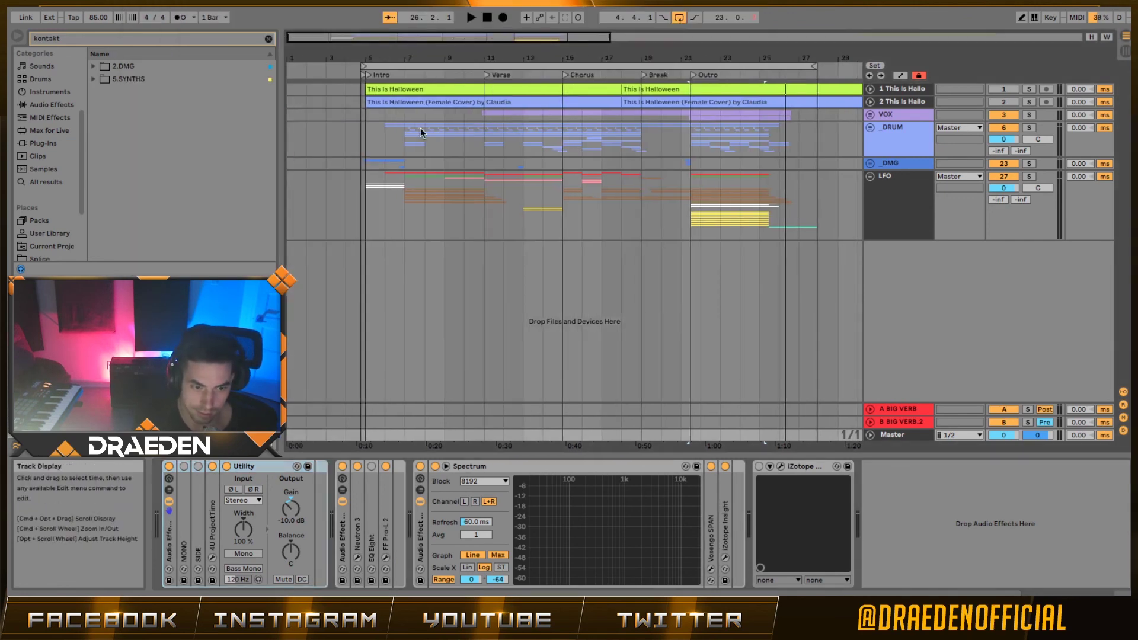
pyautogui.click(363, 137)
pyautogui.press('space')
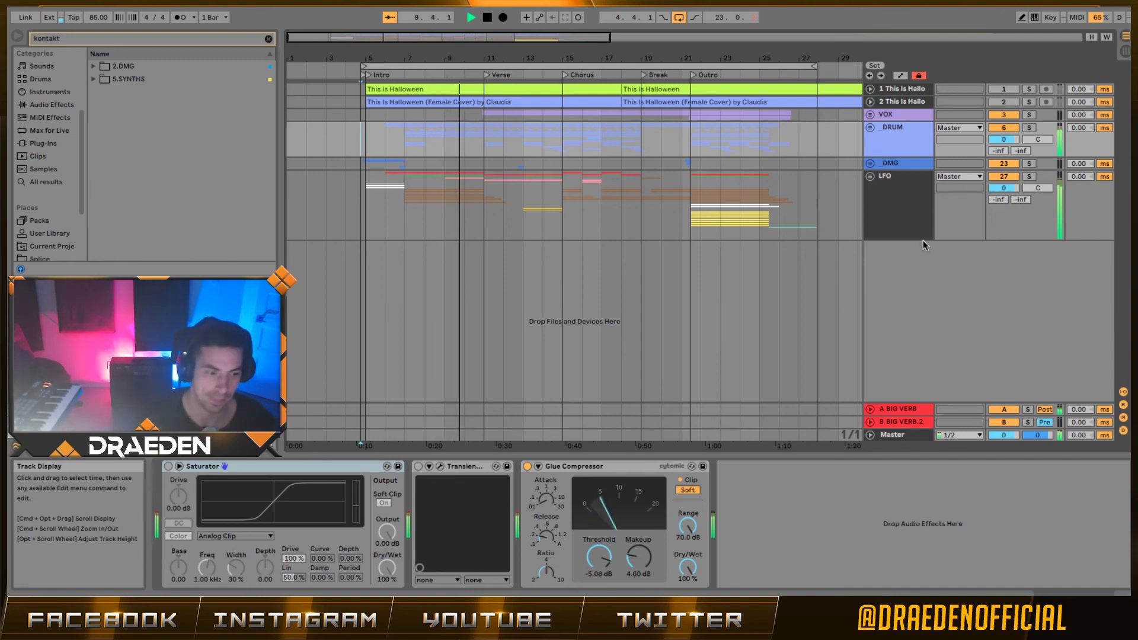
pyautogui.press('space')
# Unfold the LFO group and inspect its STRINGS, BRASS and CHOIRS groups.
pyautogui.click(918, 196)
pyautogui.click(870, 176)
pyautogui.click(881, 296)
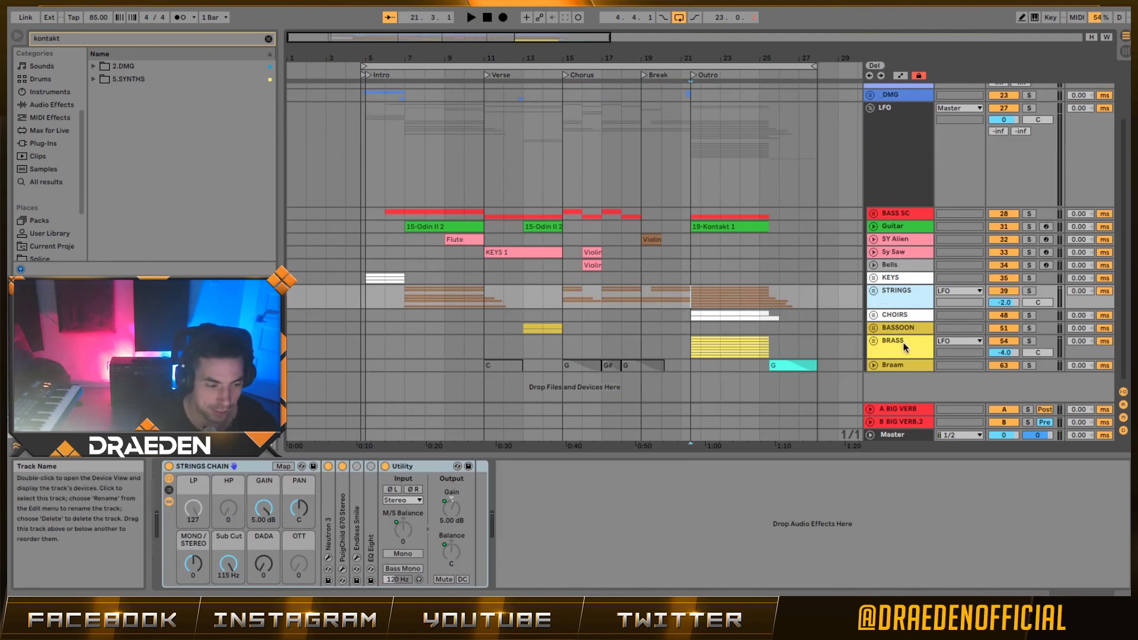
pyautogui.click(905, 346)
pyautogui.click(906, 299)
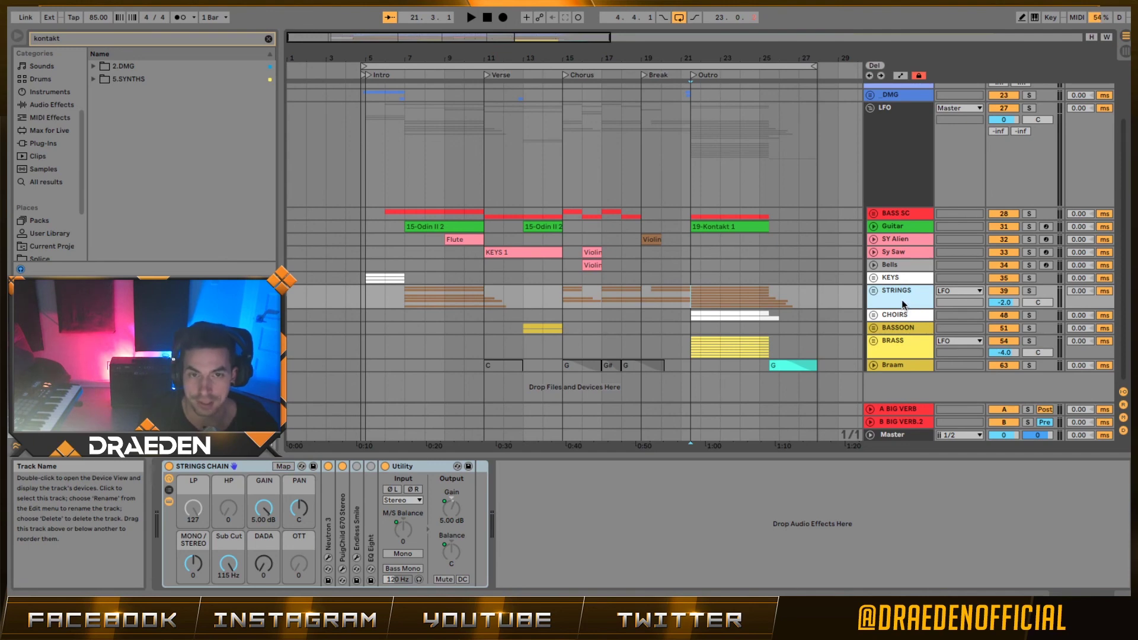
pyautogui.click(907, 317)
pyautogui.click(903, 293)
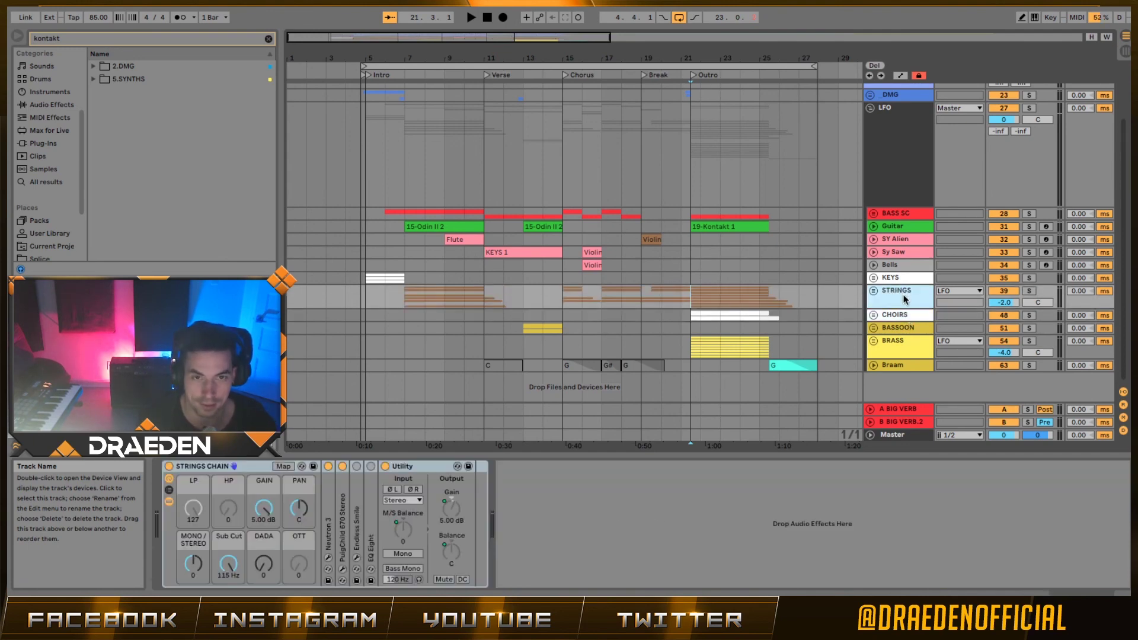
pyautogui.click(883, 190)
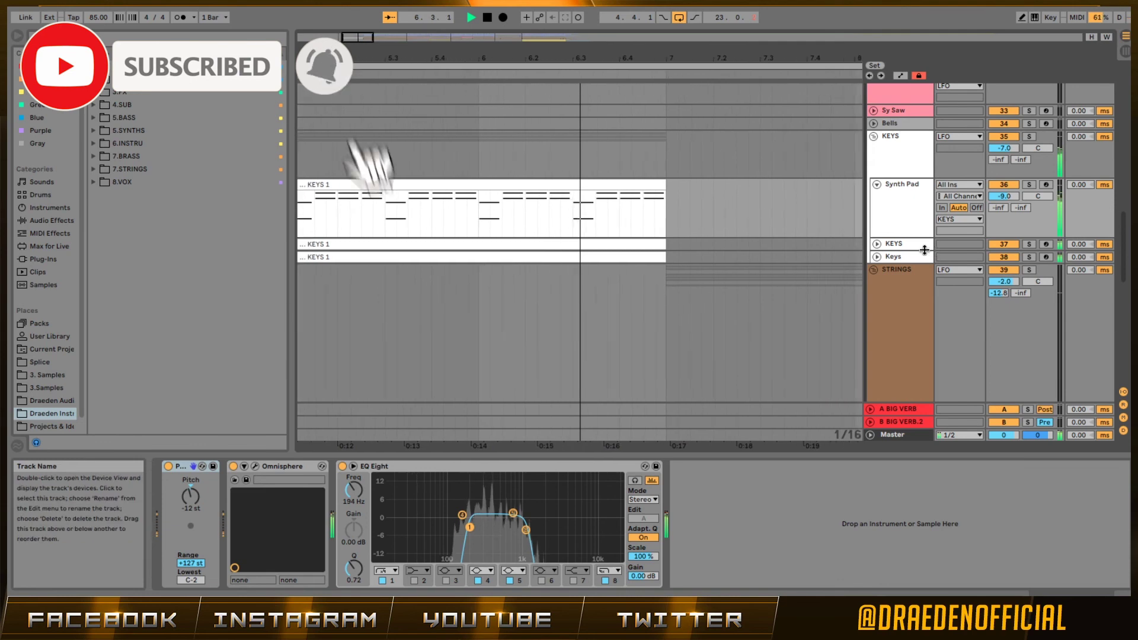
# Follow the Intro playback through the bass, guitar and synth tracks to the strings, and unfold the Cello MIDI track.
pyautogui.scroll(5, 909, 251)
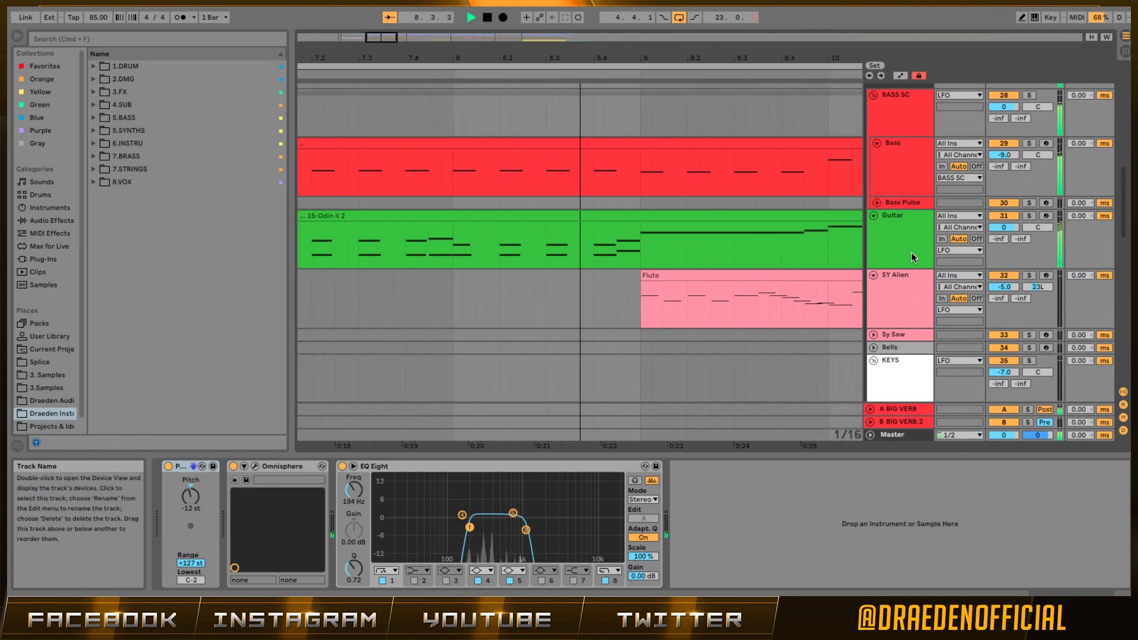
pyautogui.scroll(-7, 901, 308)
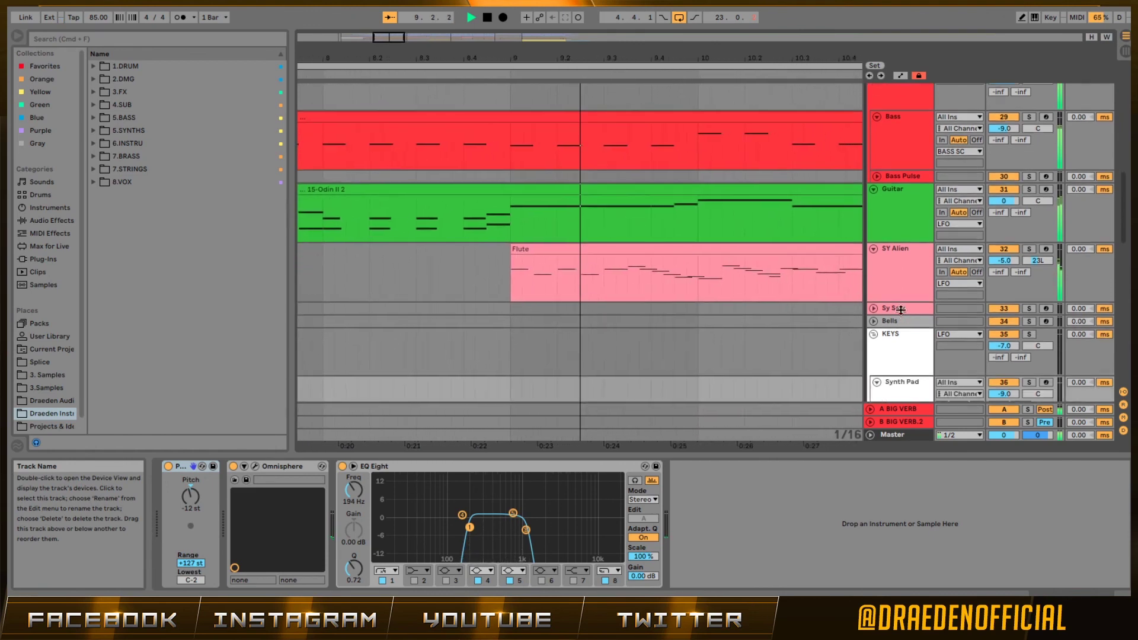
pyautogui.scroll(-12, 900, 315)
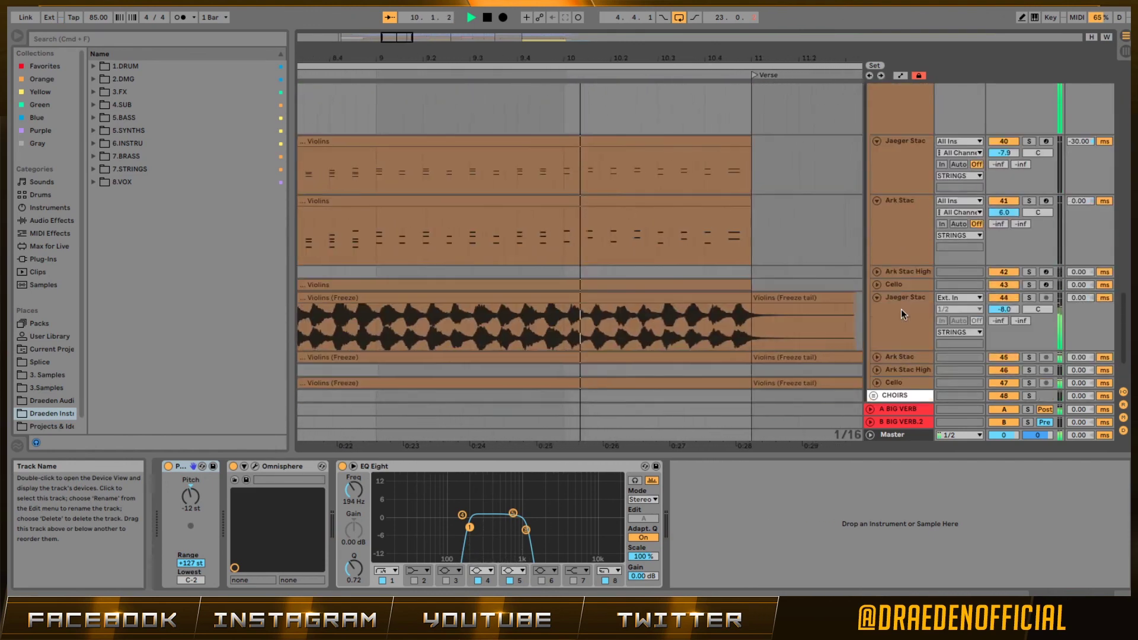
pyautogui.click(877, 285)
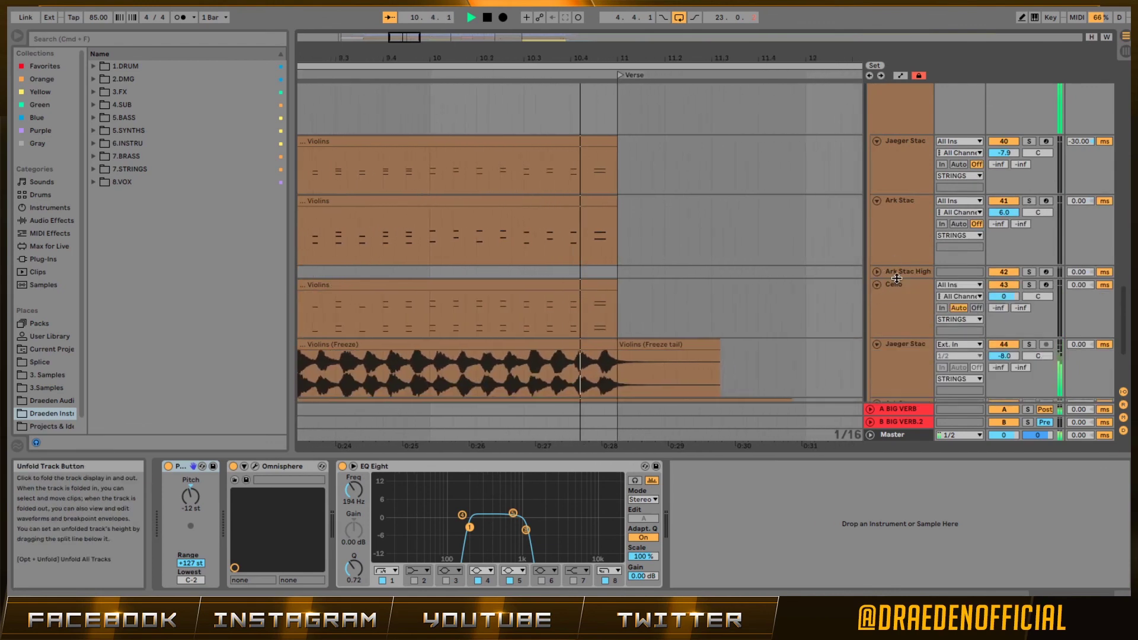
pyautogui.scroll(-2, 897, 277)
# Return to the synth tracks as the Verse plays and unfold the Sy Saw track.
pyautogui.scroll(10, 901, 272)
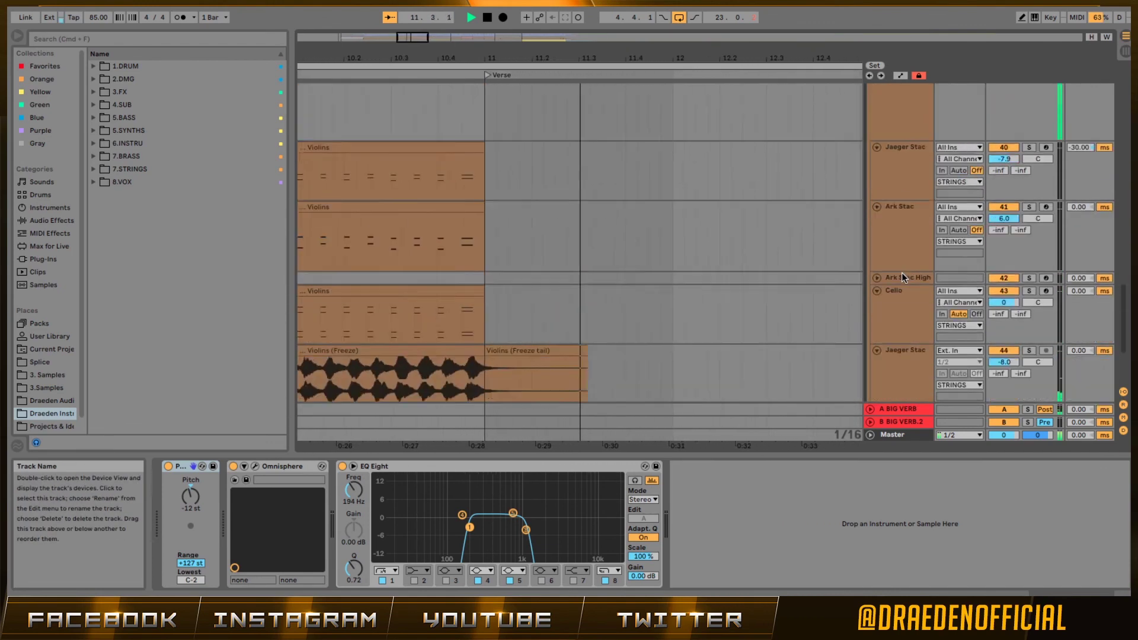
pyautogui.scroll(10, 901, 272)
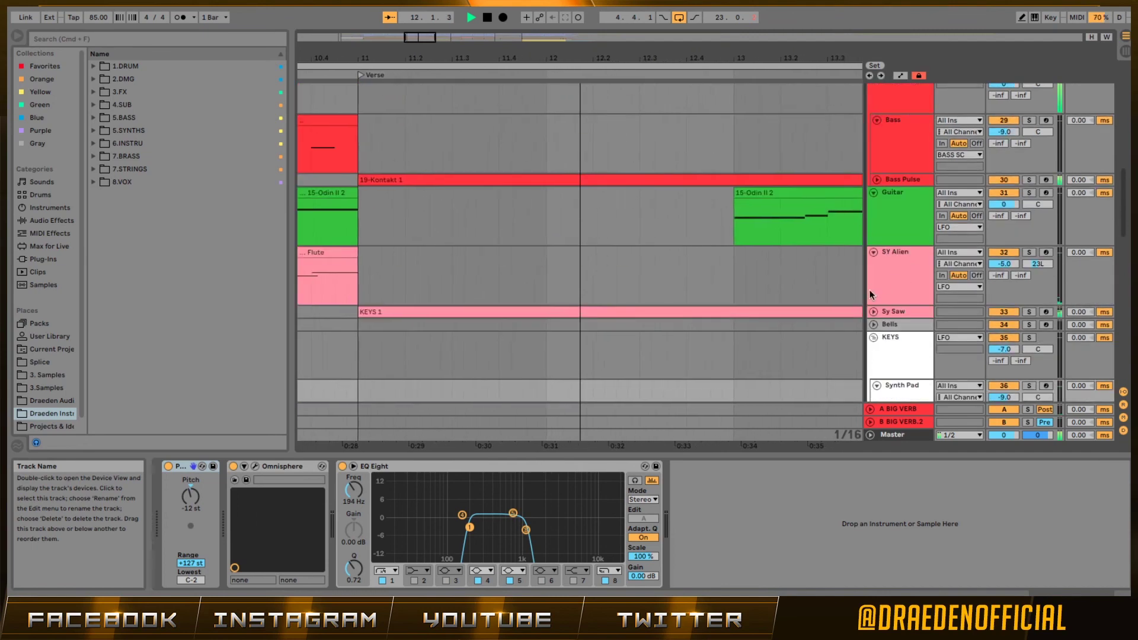
pyautogui.click(875, 311)
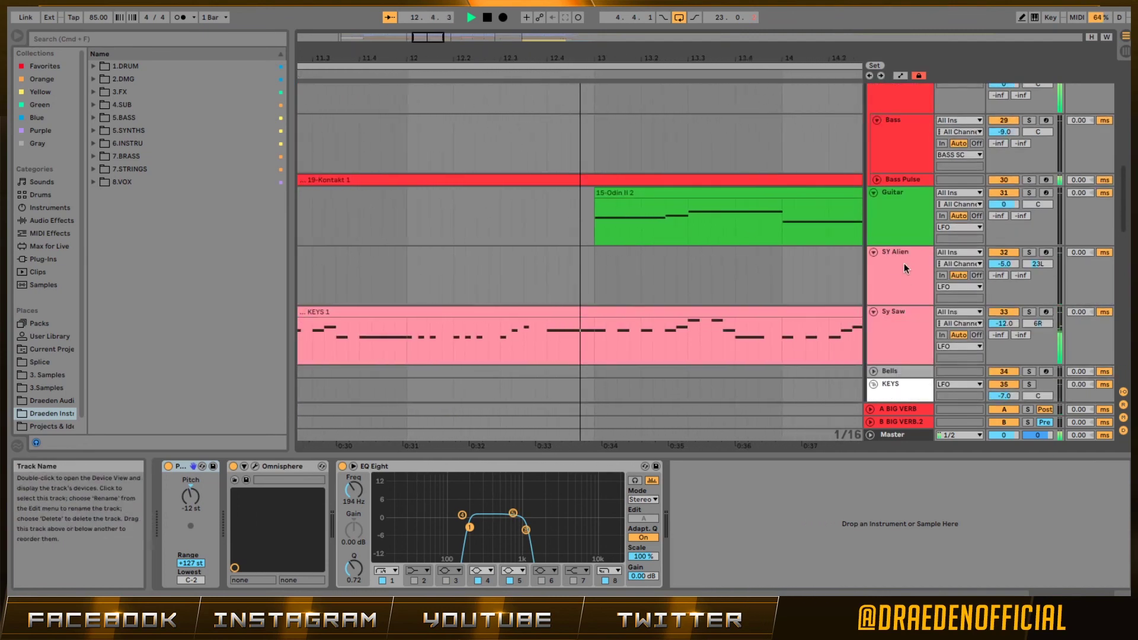
# Show the vocal and drum tracks going into the Chorus, and unfold and refold the CYMB group.
pyautogui.scroll(15, 904, 263)
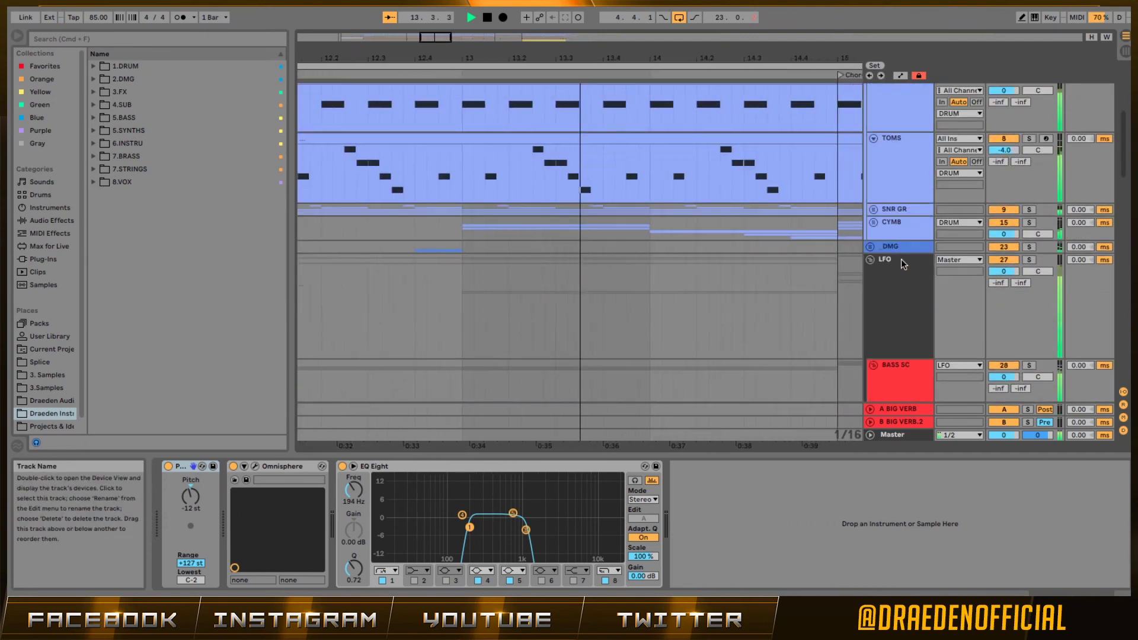
pyautogui.scroll(5, 901, 264)
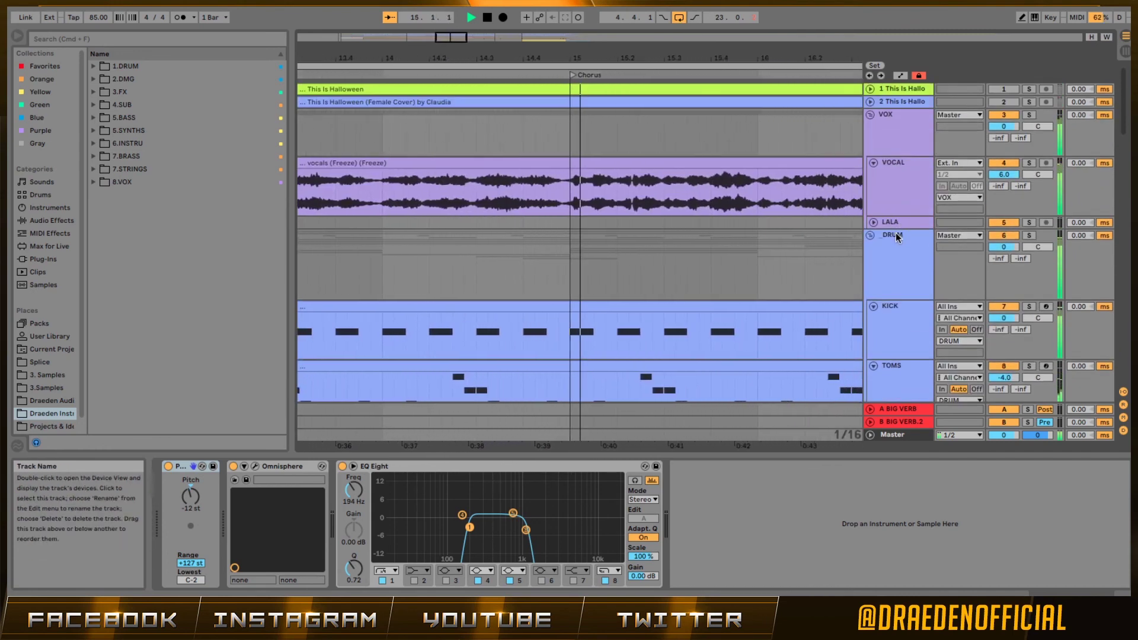
pyautogui.scroll(-5, 897, 258)
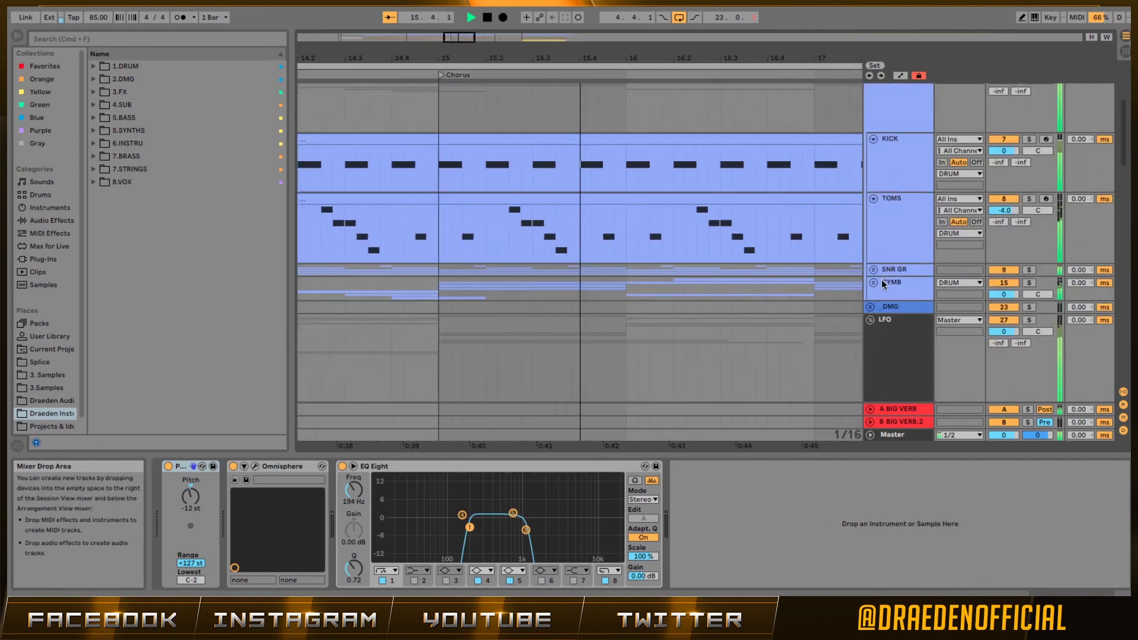
pyautogui.click(874, 282)
pyautogui.click(873, 283)
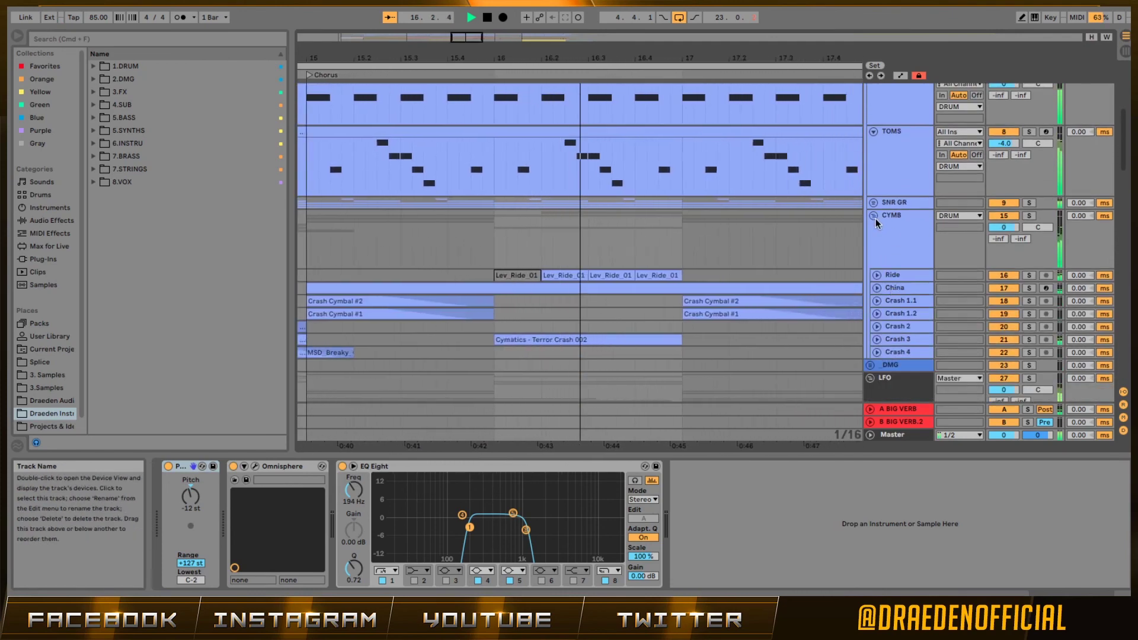
# Follow the bass, guitar and synth tracks as playback runs from the Chorus through the Break into the Outro.
pyautogui.scroll(-3, 889, 235)
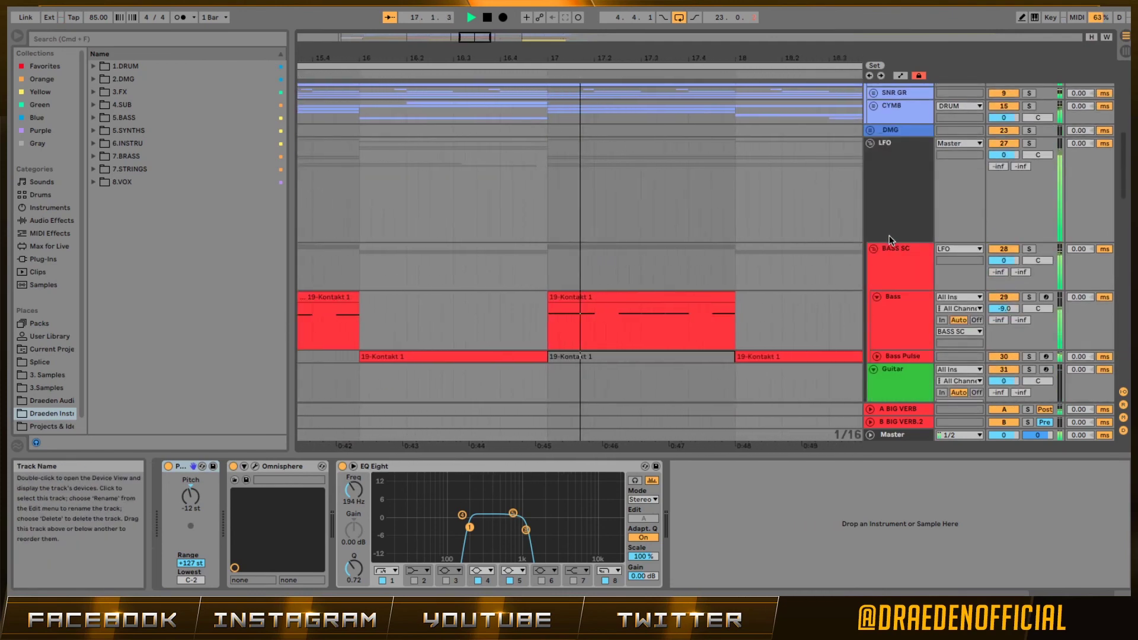
pyautogui.scroll(-1, 889, 235)
pyautogui.scroll(-1, 892, 234)
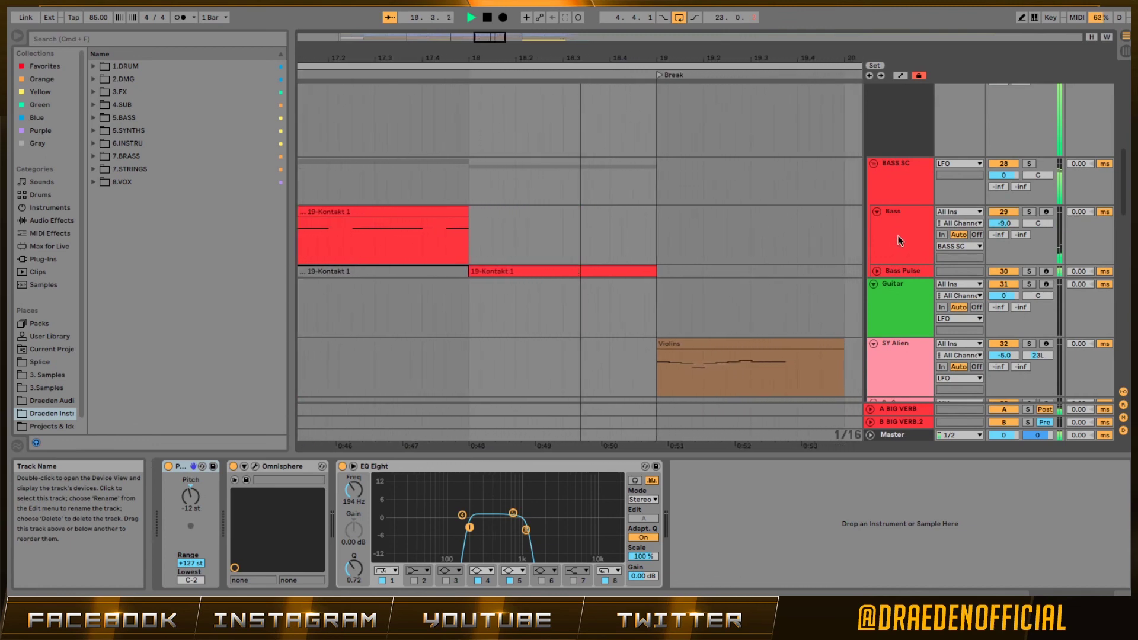
pyautogui.scroll(-2, 897, 236)
pyautogui.scroll(-2, 897, 236)
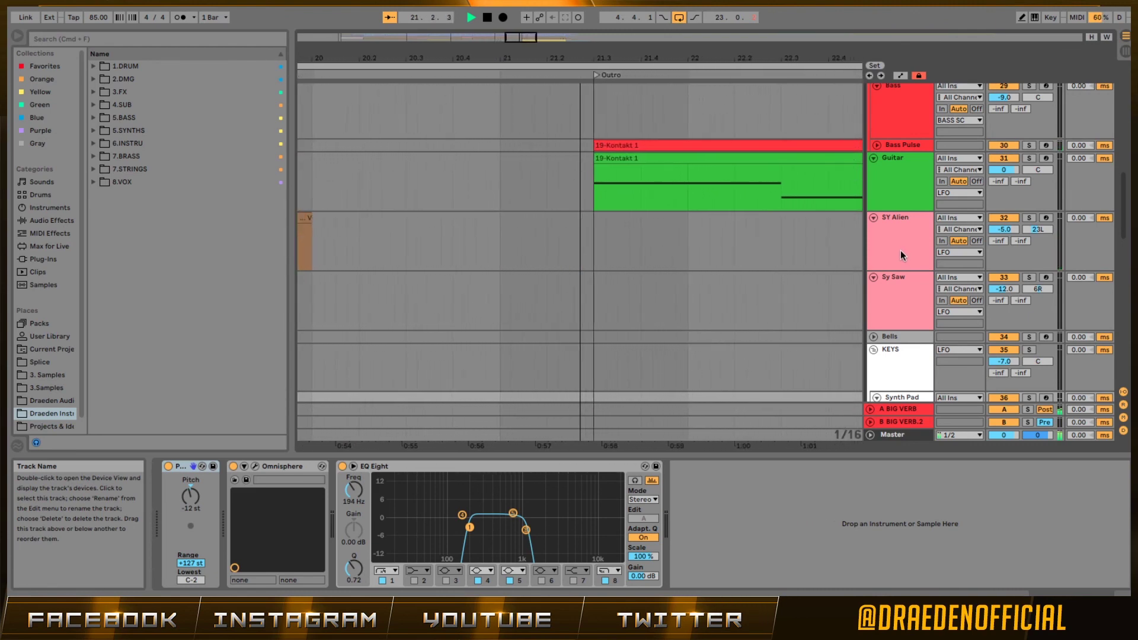
pyautogui.scroll(-2, 901, 250)
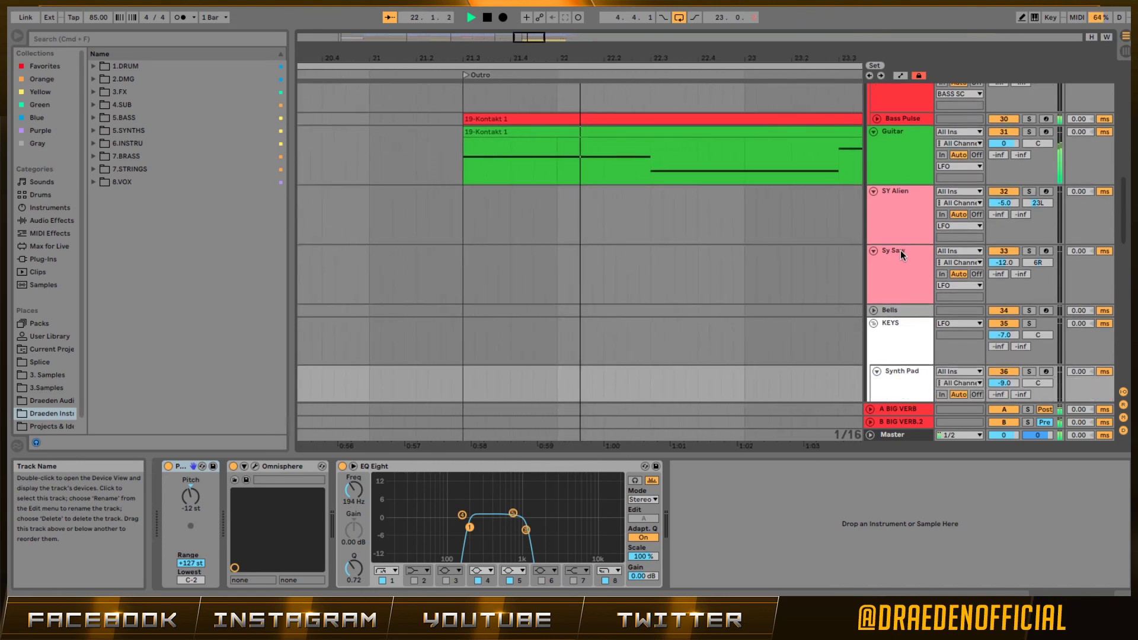
# Show the strings in the Outro, and unfold the CHOIRS group and its Choirs Stac track.
pyautogui.scroll(-10, 900, 250)
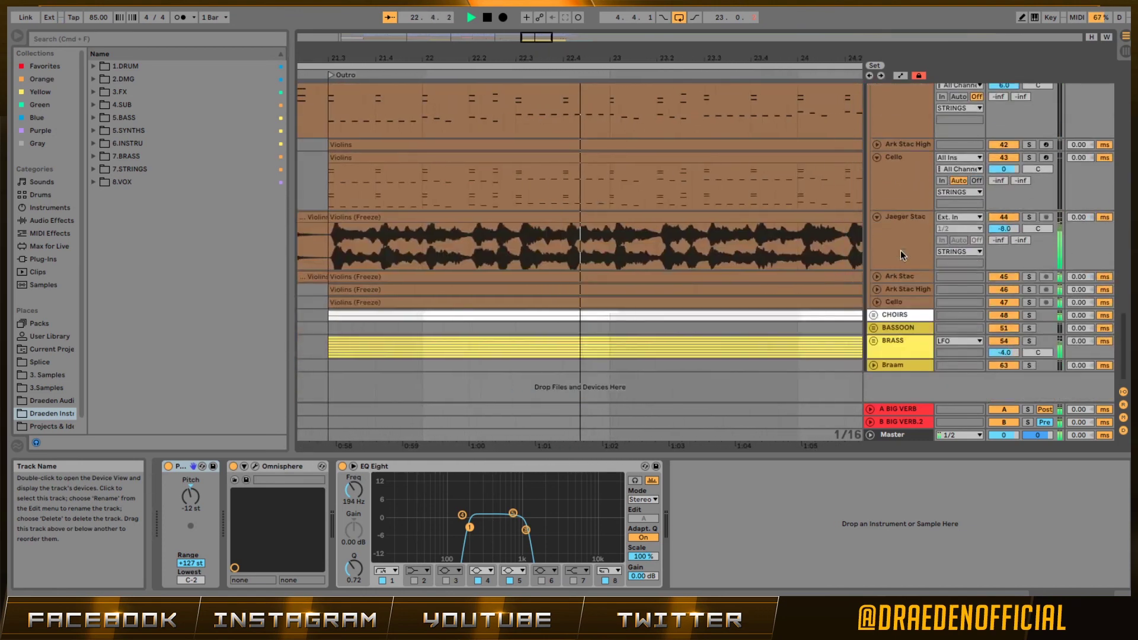
pyautogui.click(873, 314)
pyautogui.scroll(-4, 875, 305)
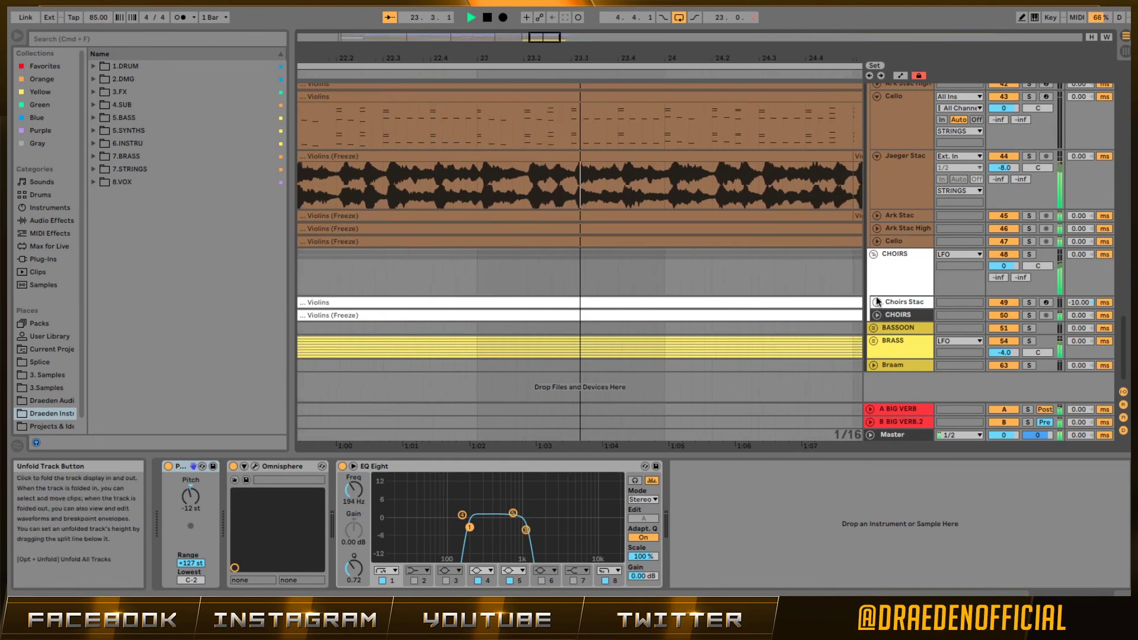
pyautogui.click(876, 301)
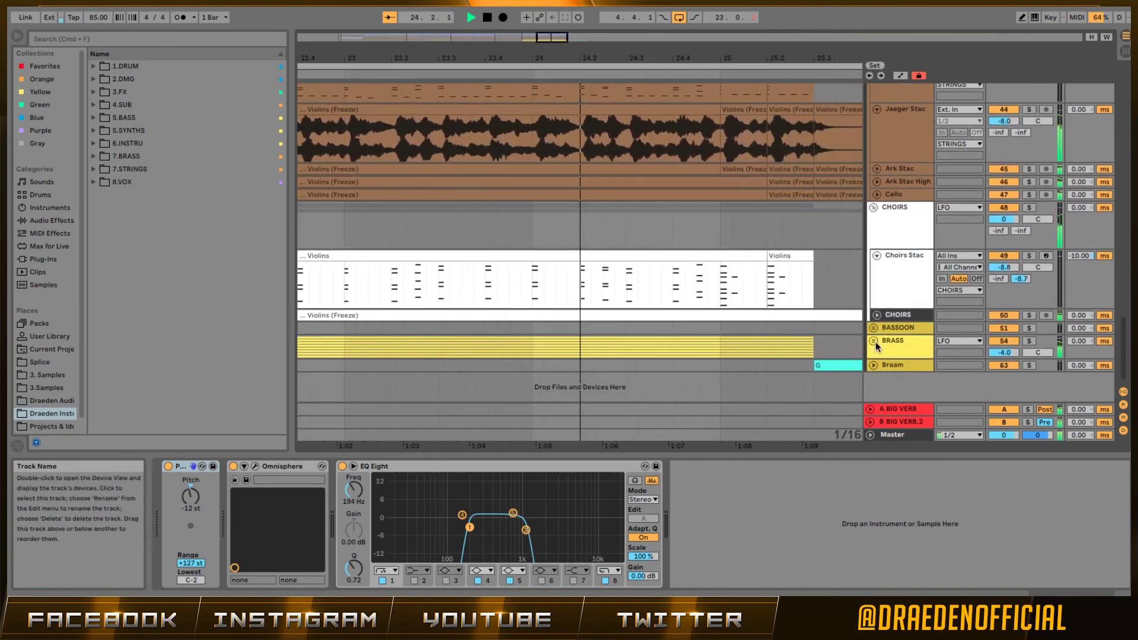
# Unfold the BRASS group, briefly view its first Trumpet track's notes, and unfold the Braam track for the ending.
pyautogui.click(874, 341)
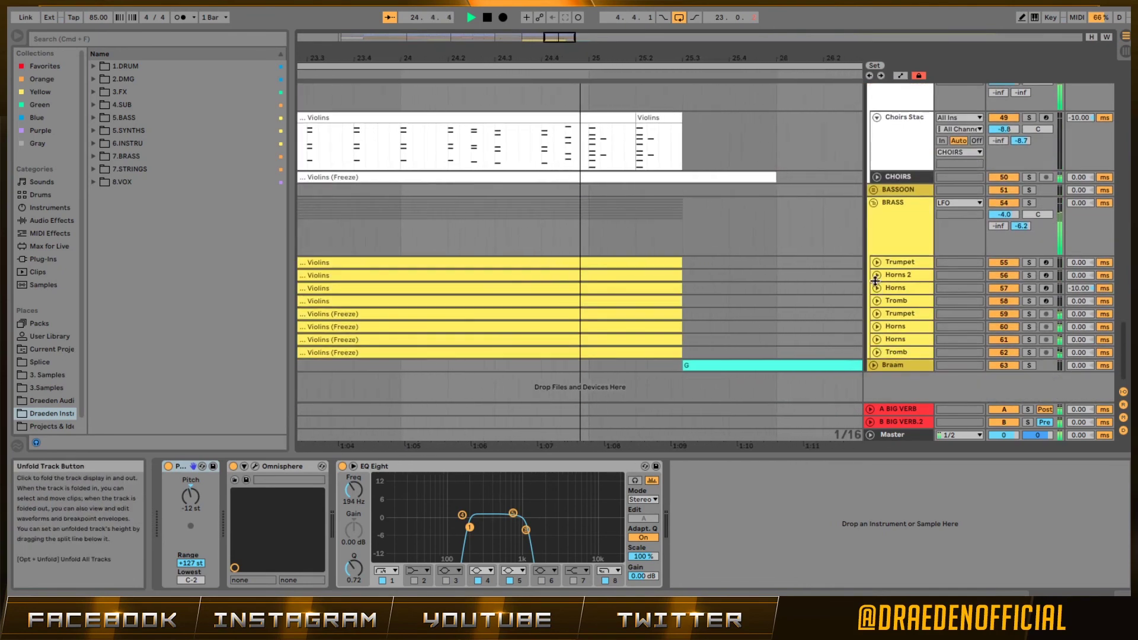
pyautogui.click(876, 263)
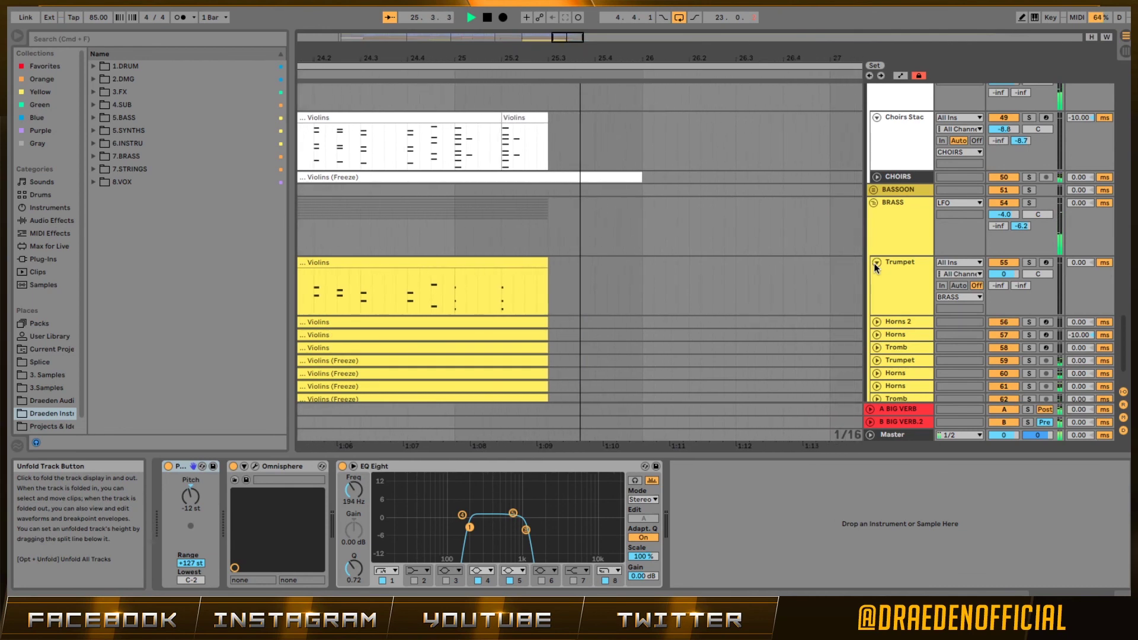
pyautogui.click(876, 263)
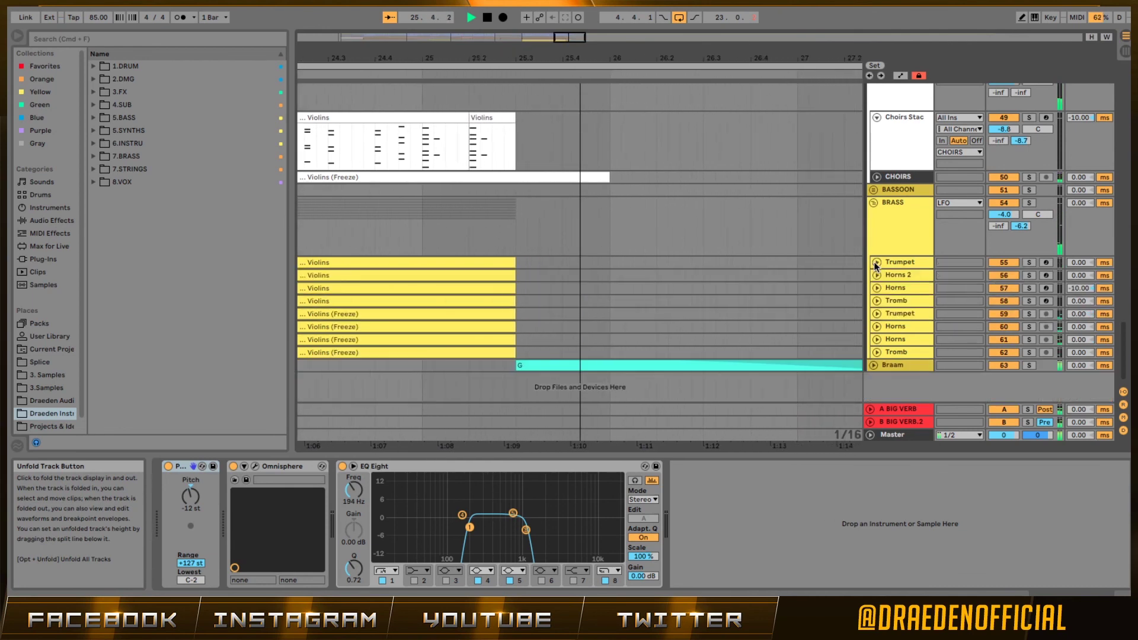
pyautogui.click(872, 365)
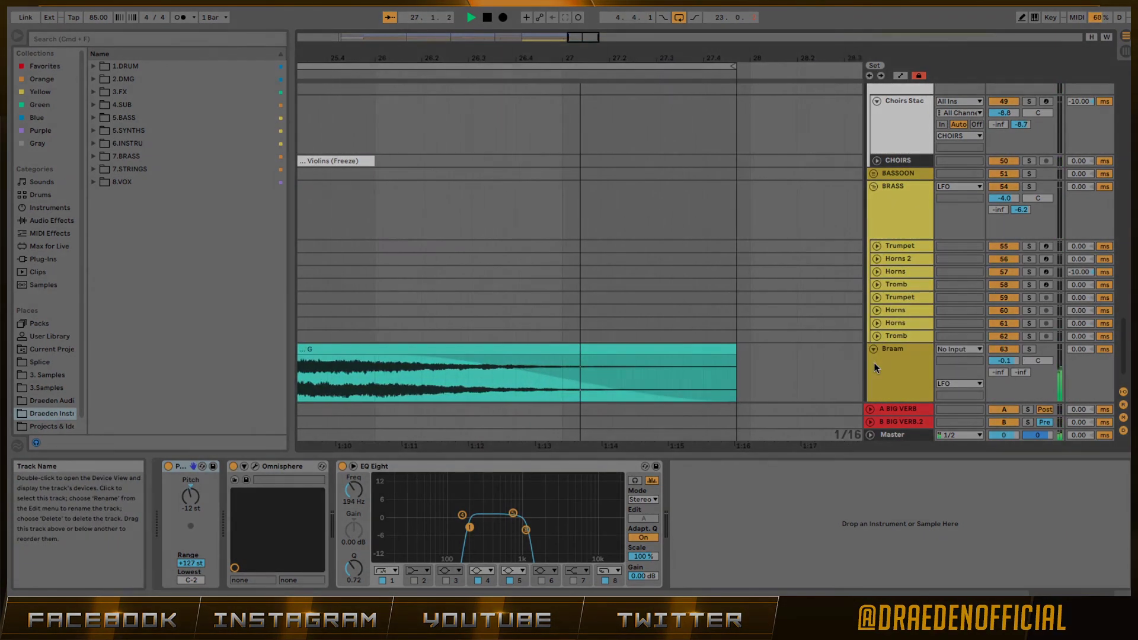